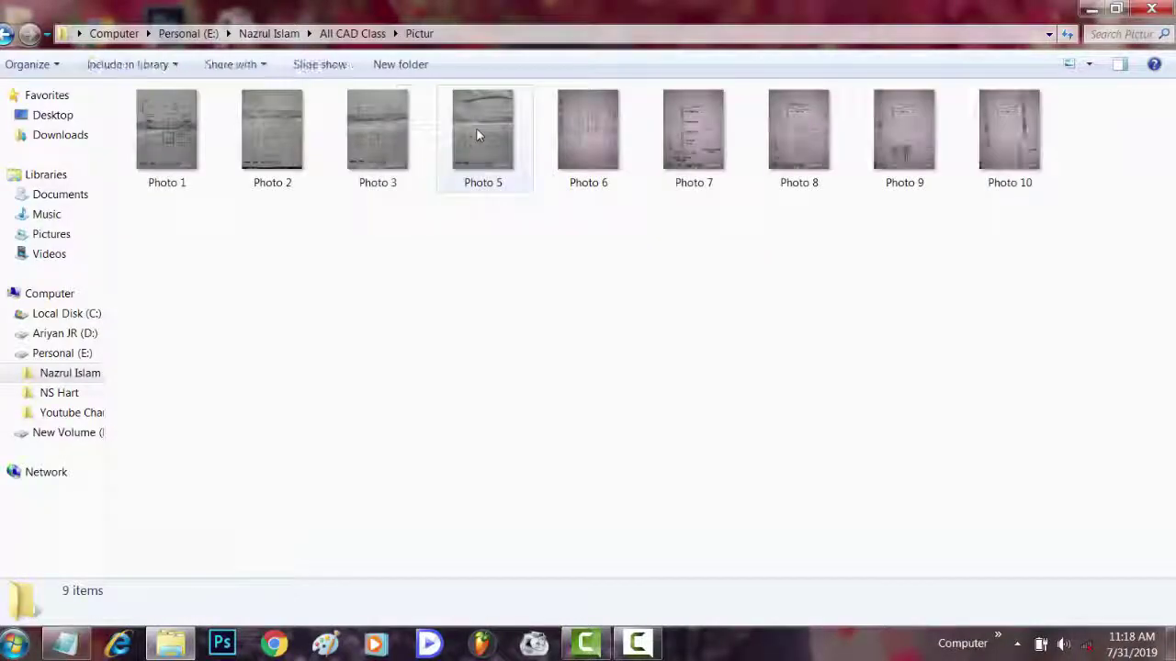
# - Open Photo 1 and browse through the other photographed drawings
pyautogui.doubleClick(197, 154)
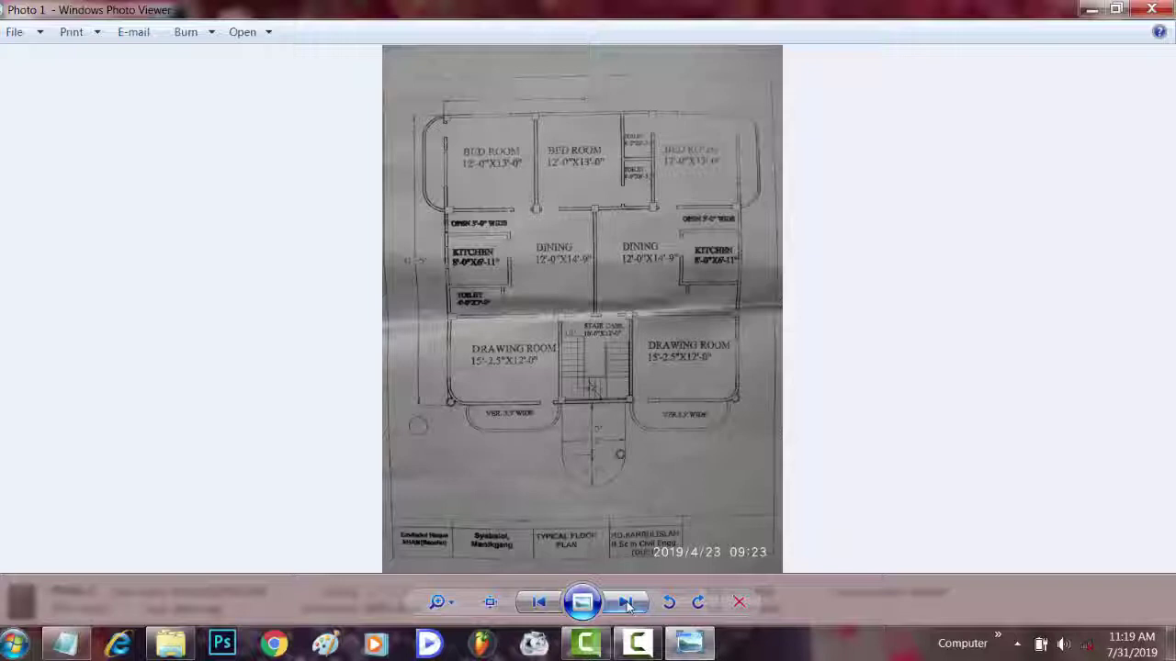
pyautogui.click(625, 603)
pyautogui.click(625, 603)
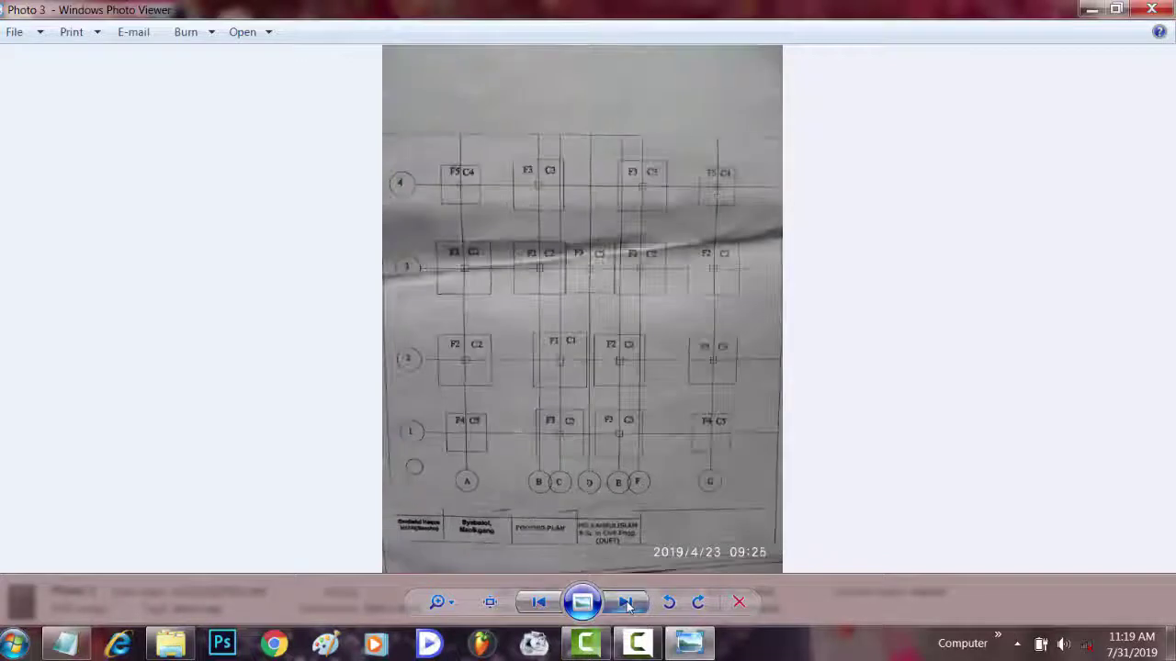
pyautogui.click(625, 603)
pyautogui.click(625, 603)
pyautogui.click(626, 602)
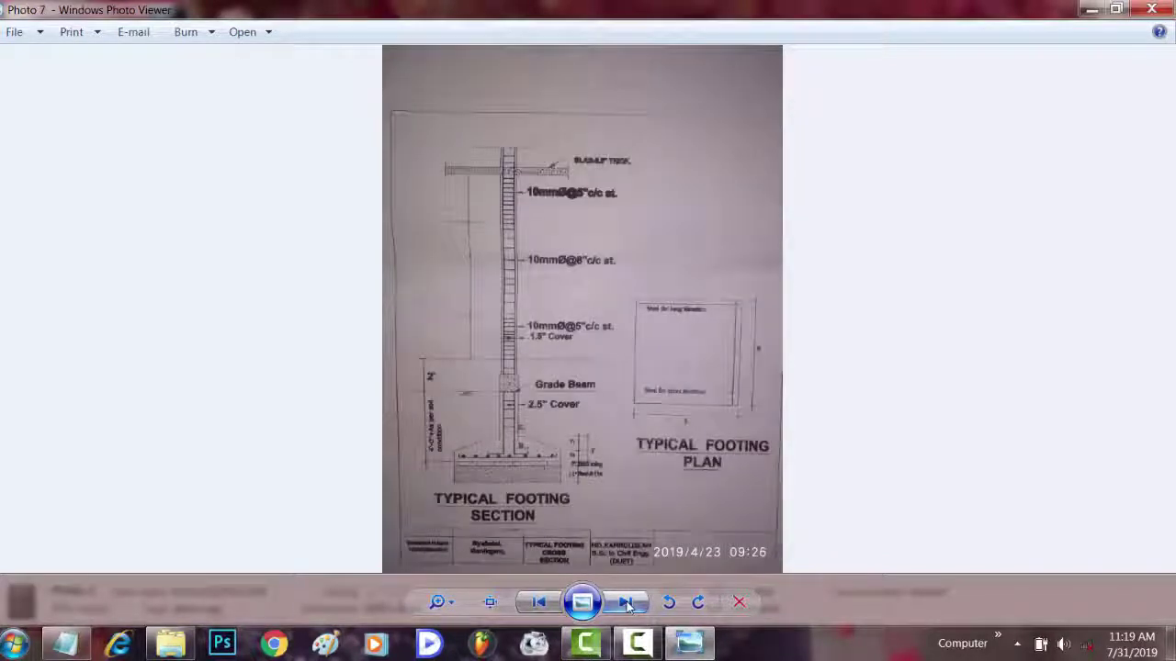
pyautogui.click(626, 603)
pyautogui.click(626, 602)
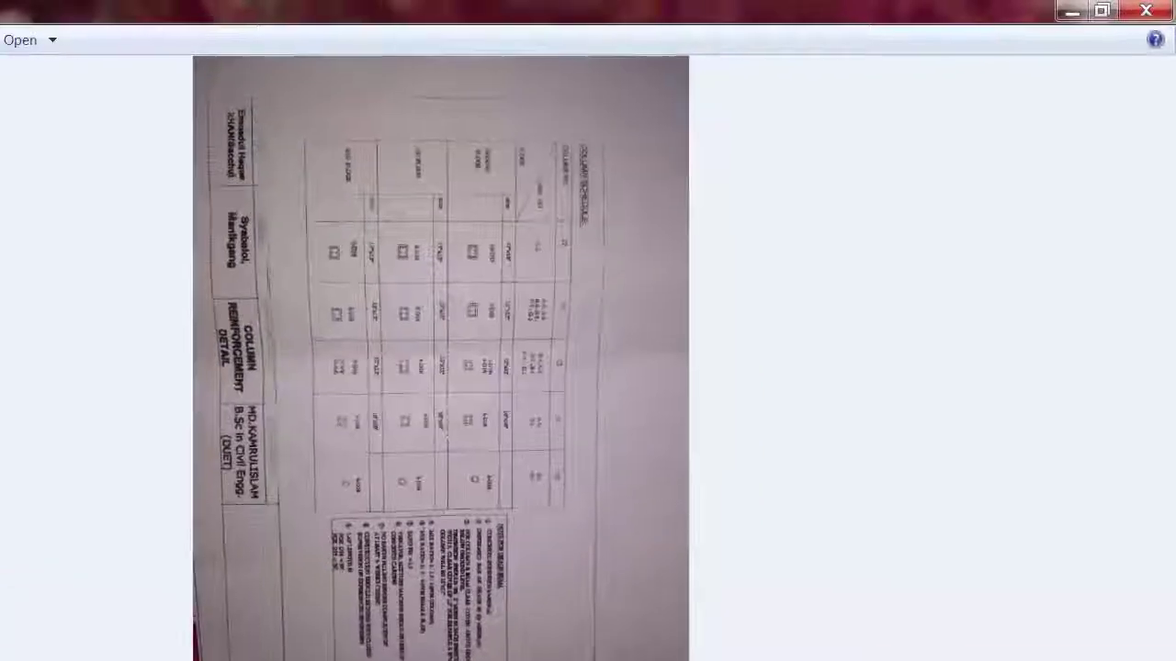
# - Close the viewer, look at the Photo 1 floor plan once more, then close it
pyautogui.click(1144, 8)
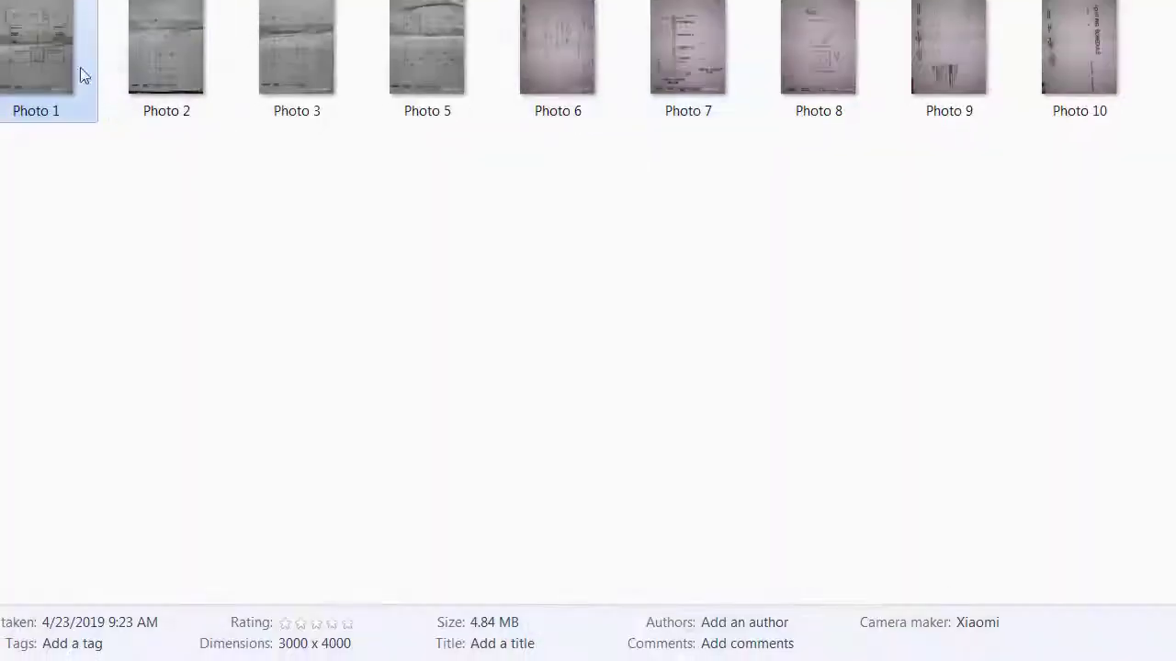
pyautogui.doubleClick(81, 76)
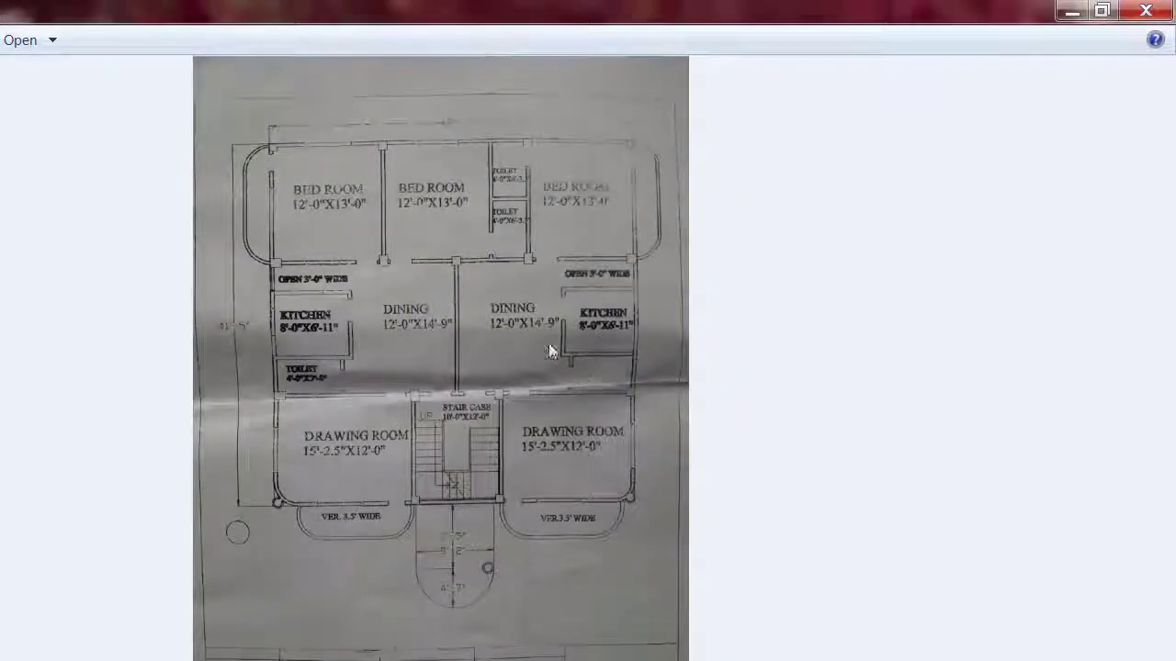
pyautogui.click(1155, 11)
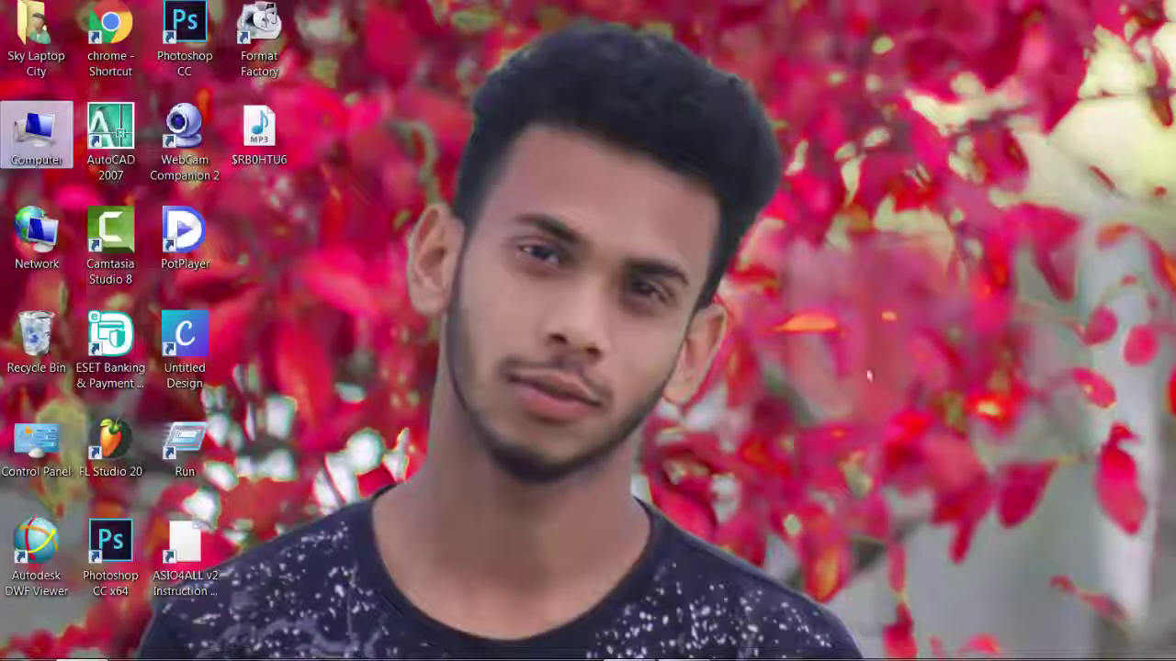
# - Launch AutoCAD 2007 from its desktop shortcut and bring up the View menu
pyautogui.click(122, 133)
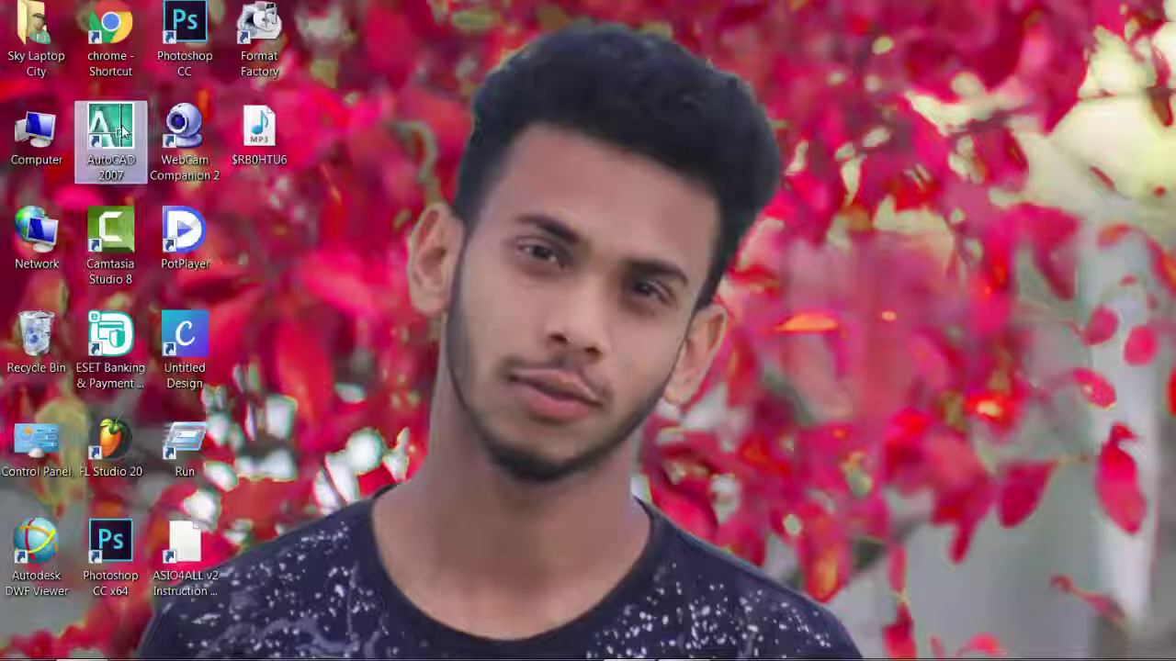
pyautogui.doubleClick(122, 134)
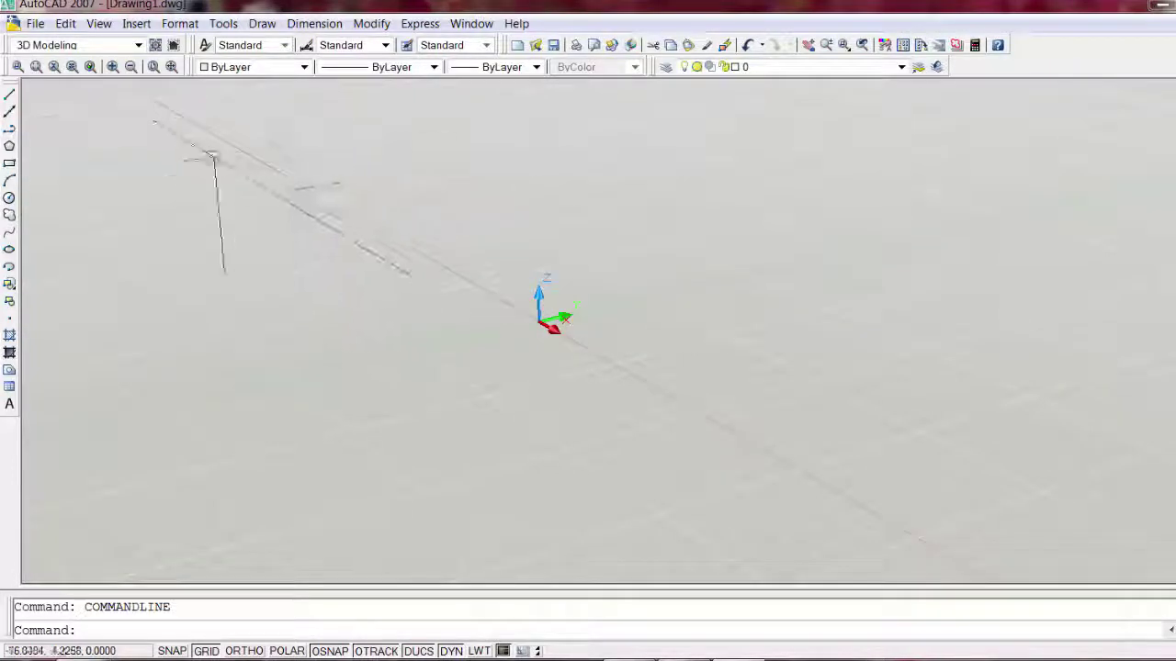
pyautogui.click(99, 23)
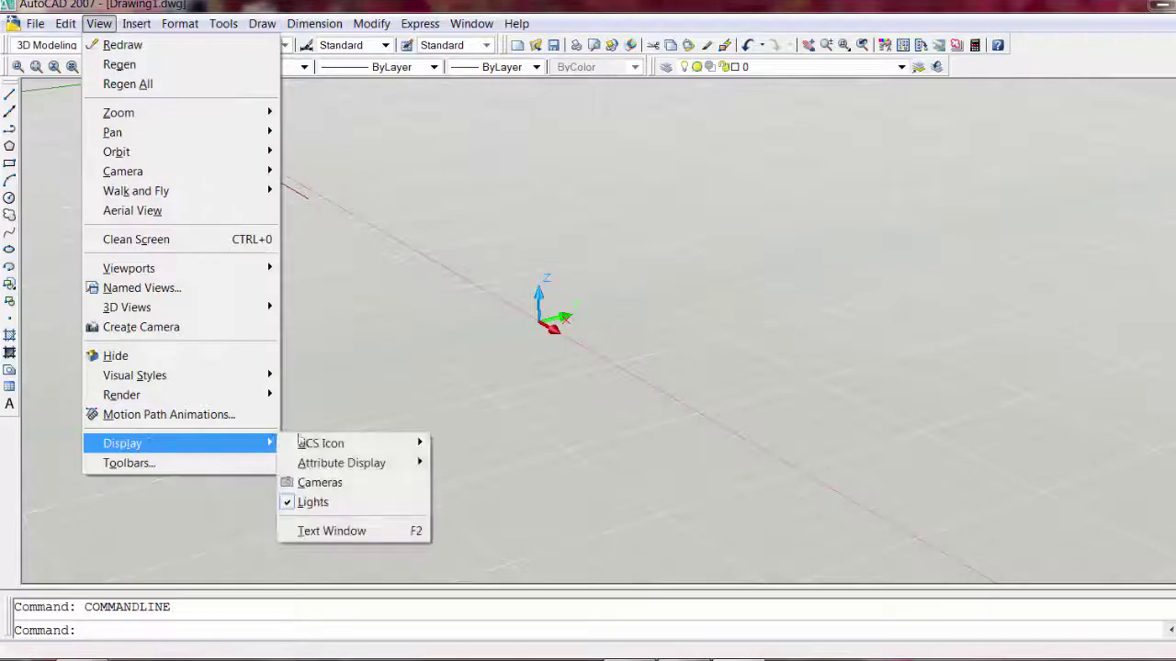
pyautogui.moveTo(320, 443)
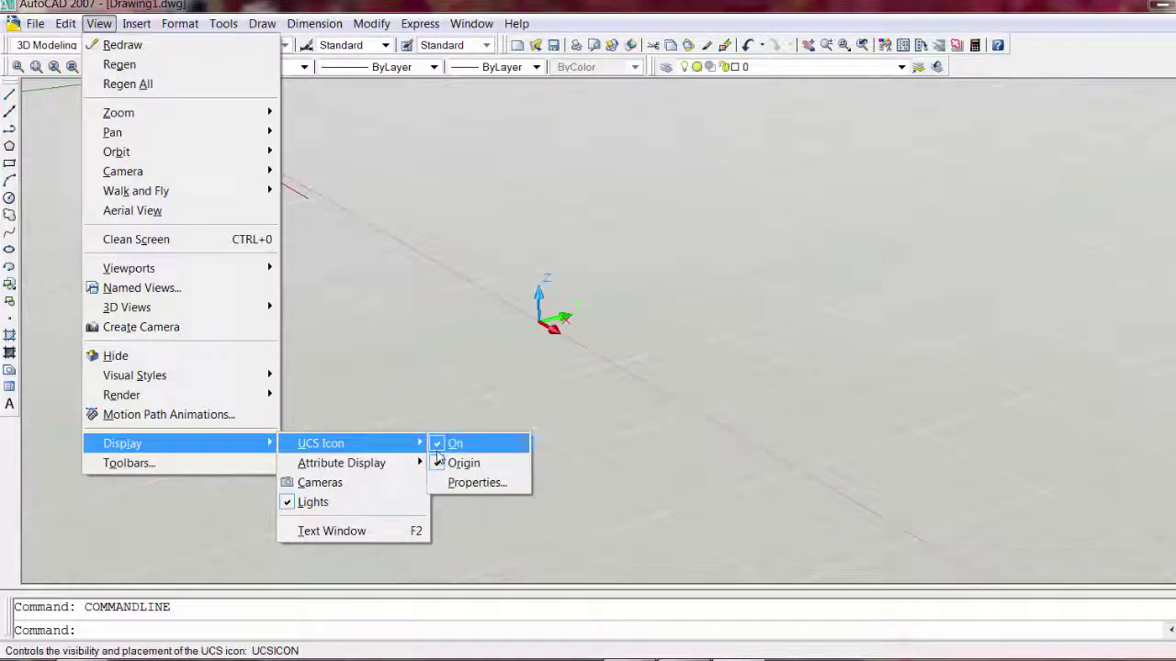
# - Hide the UCS icon, change the visual style, and switch to the Top view
pyautogui.click(439, 444)
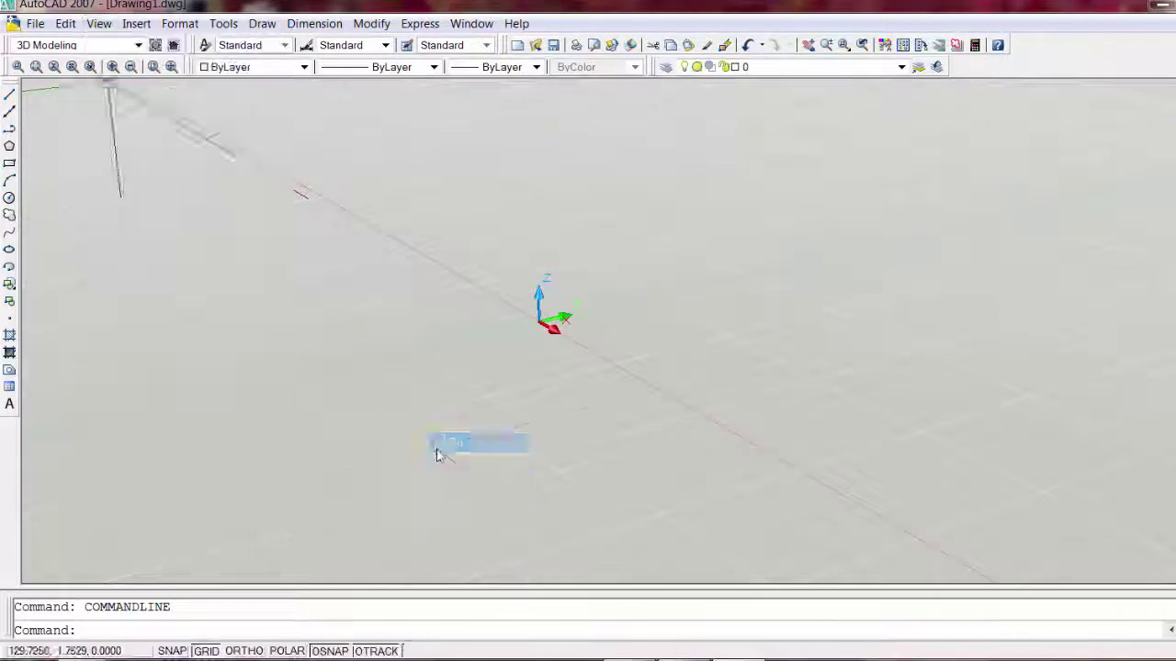
pyautogui.click(98, 23)
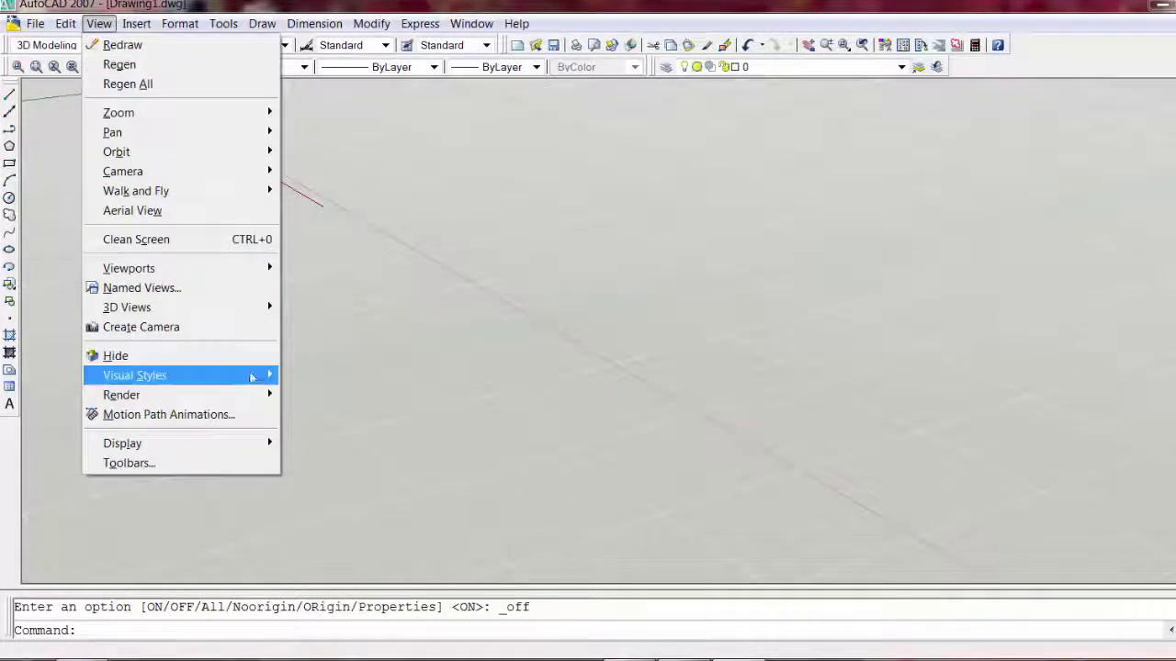
pyautogui.moveTo(134, 375)
pyautogui.click(330, 375)
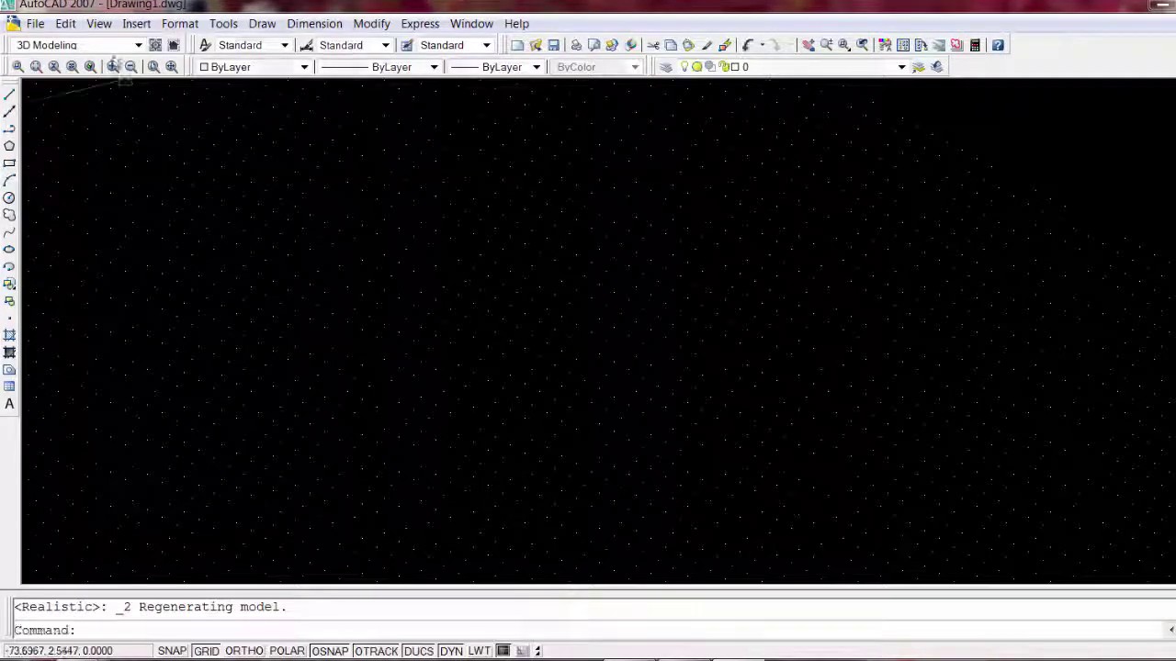
pyautogui.click(99, 24)
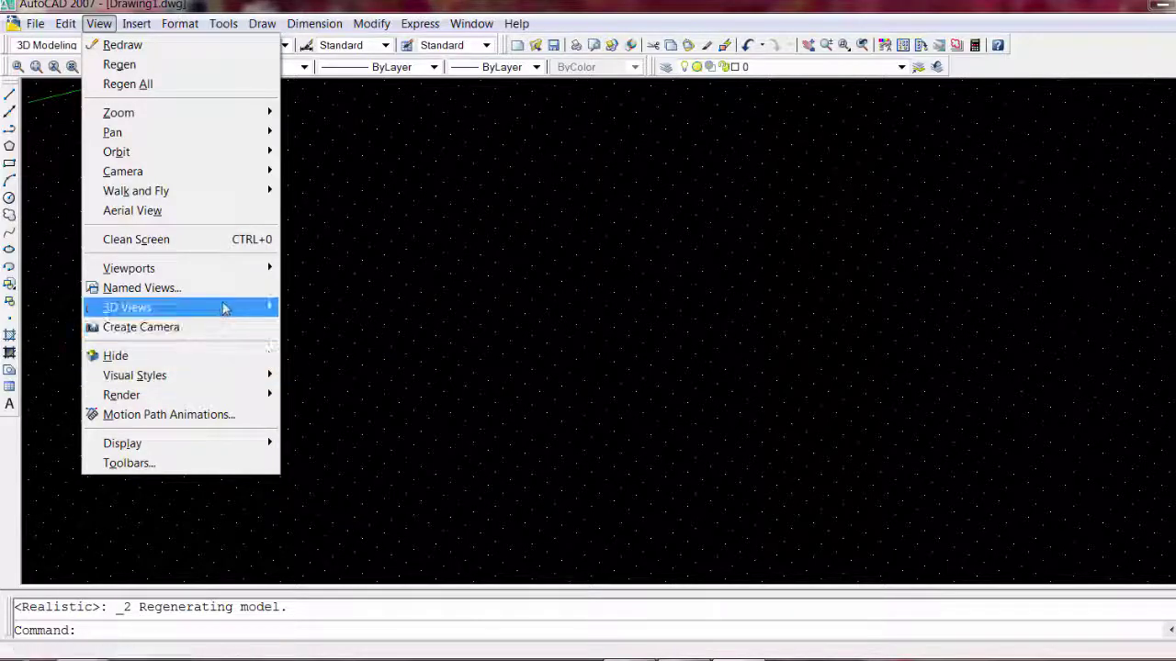
pyautogui.moveTo(180, 308)
pyautogui.click(321, 377)
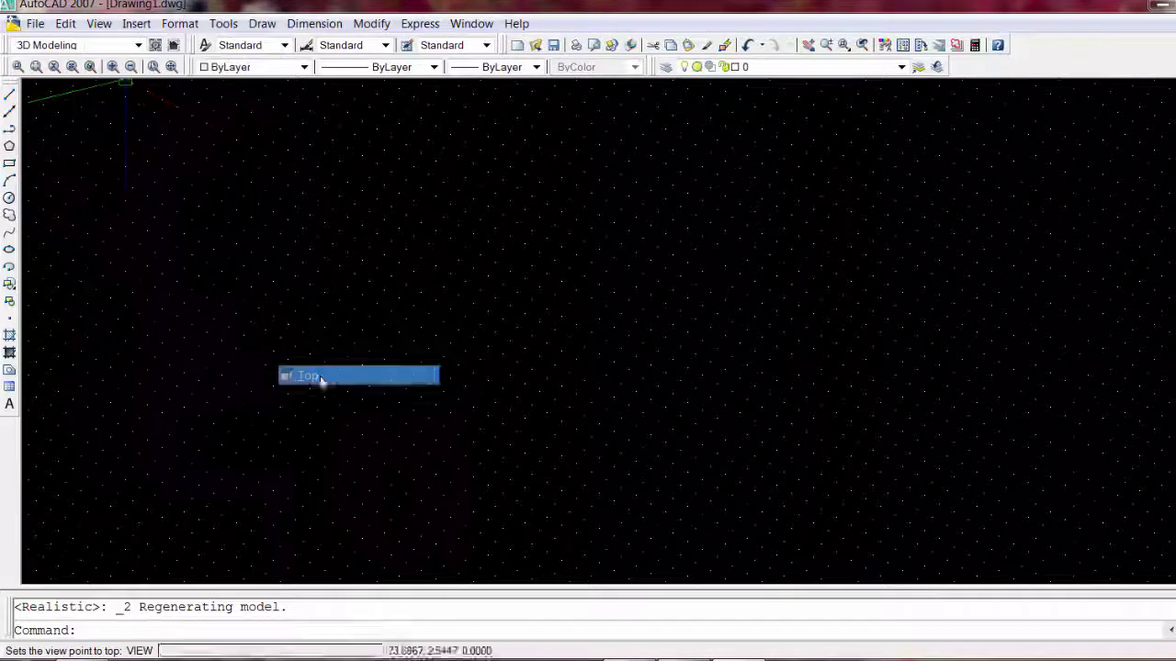
# - Turn the UCS icon back on and keep it in the corner instead of at the origin
pyautogui.click(181, 24)
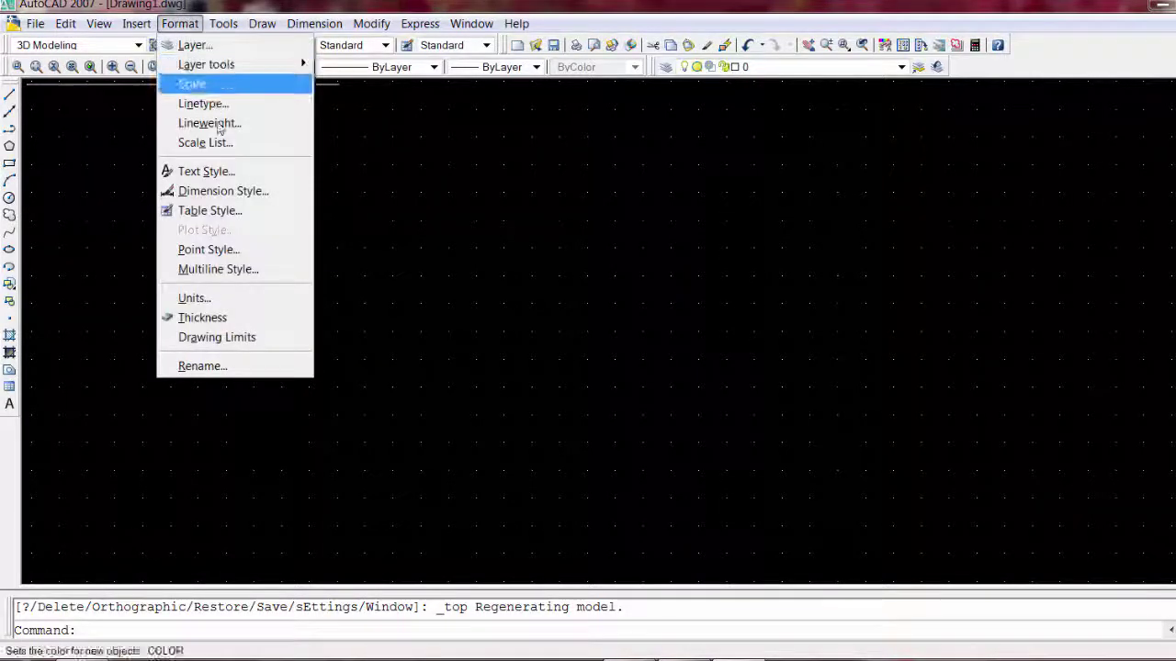
pyautogui.click(228, 171)
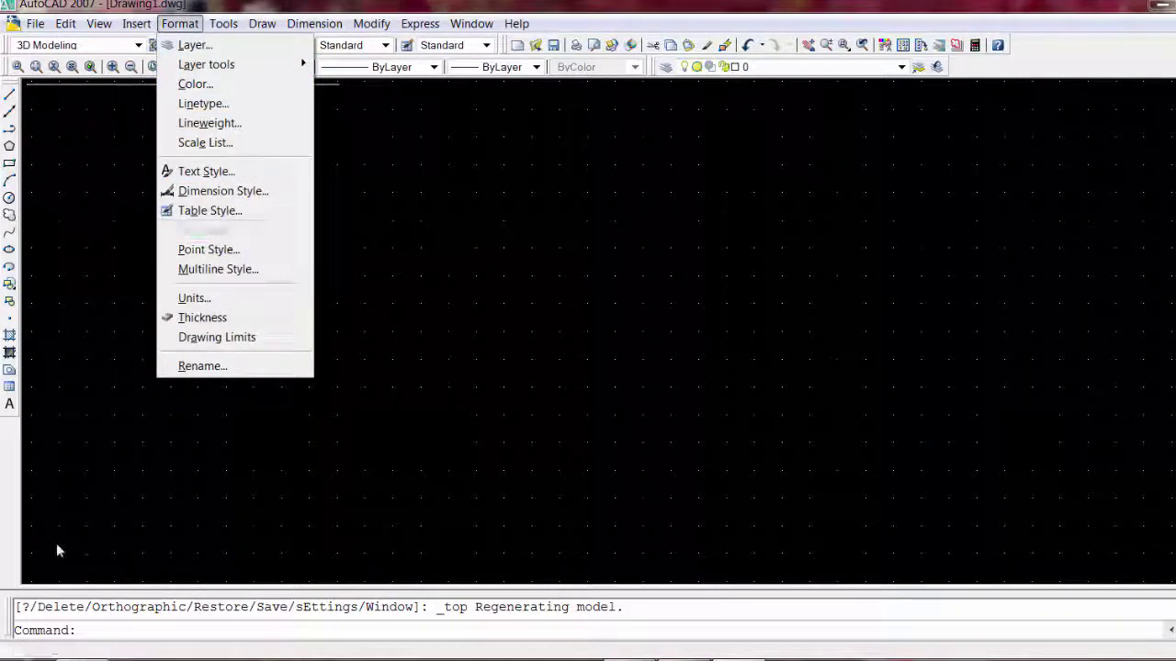
pyautogui.click(91, 413)
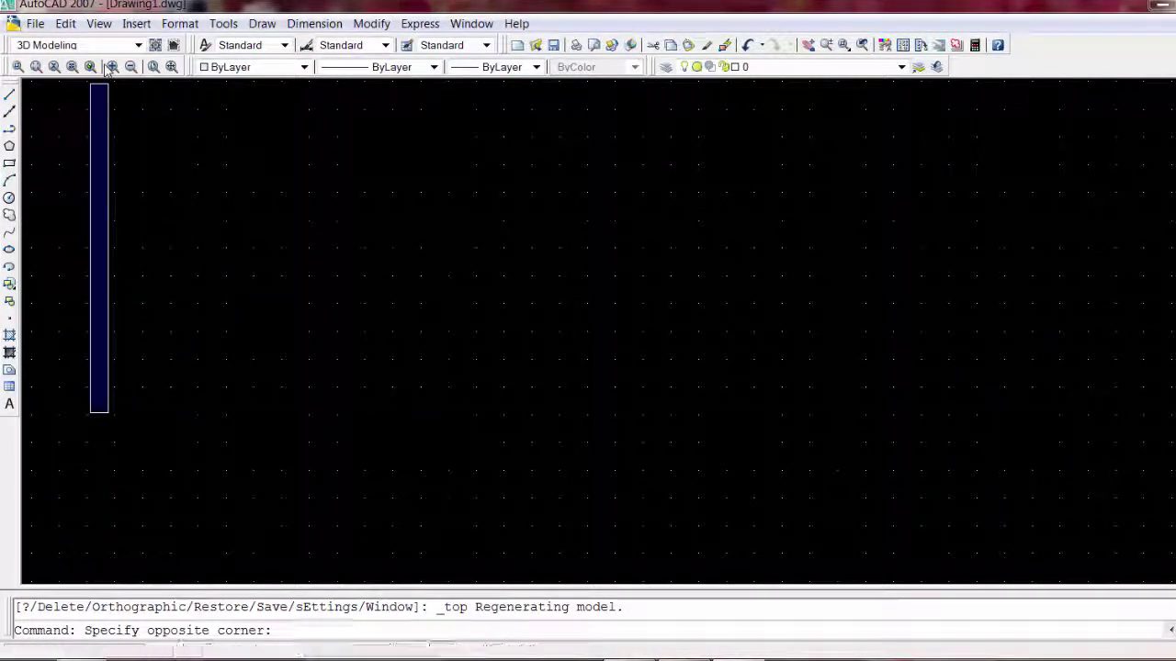
pyautogui.press('Escape')
pyautogui.click(99, 24)
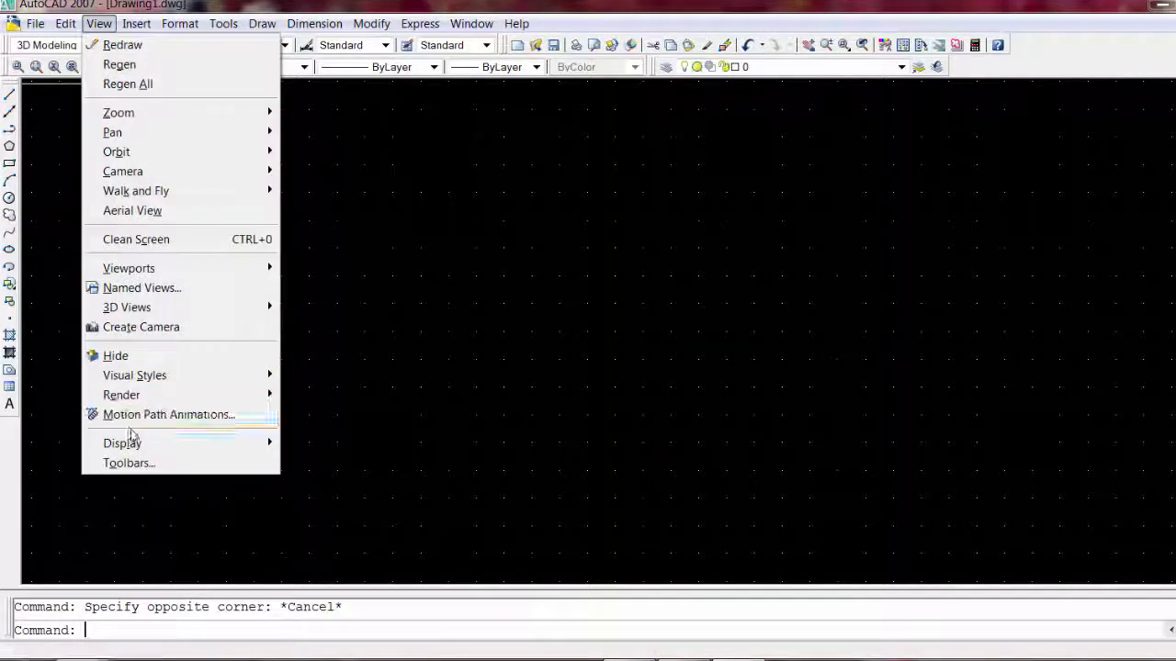
pyautogui.moveTo(320, 443)
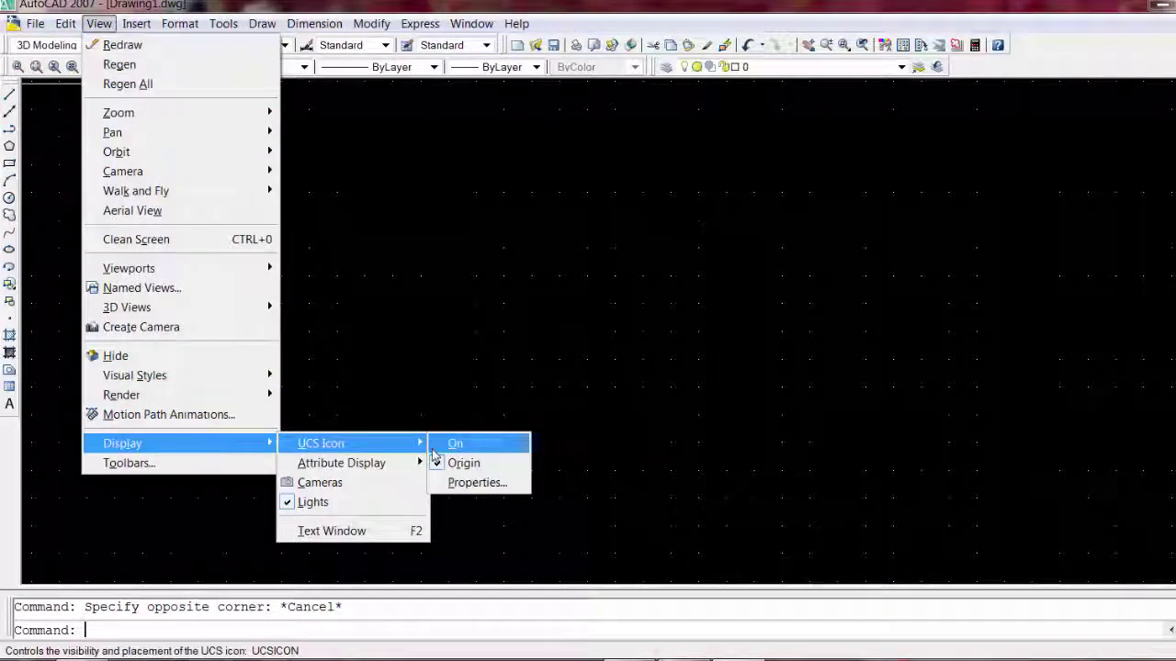
pyautogui.click(455, 443)
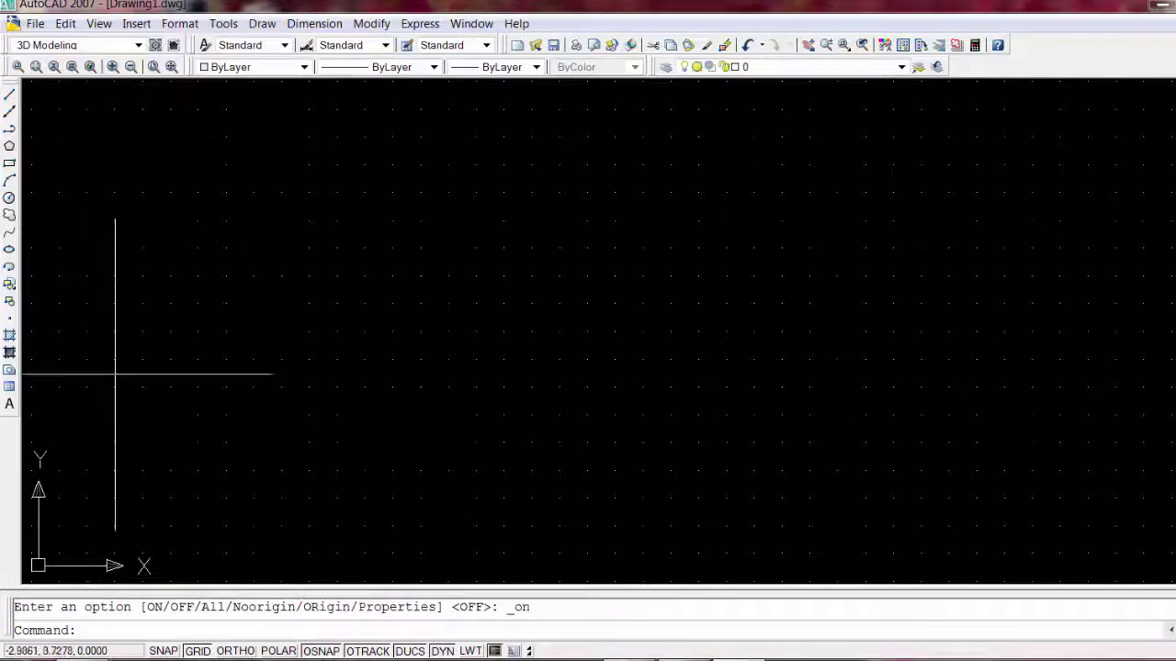
pyautogui.scroll(-5, 131, 432)
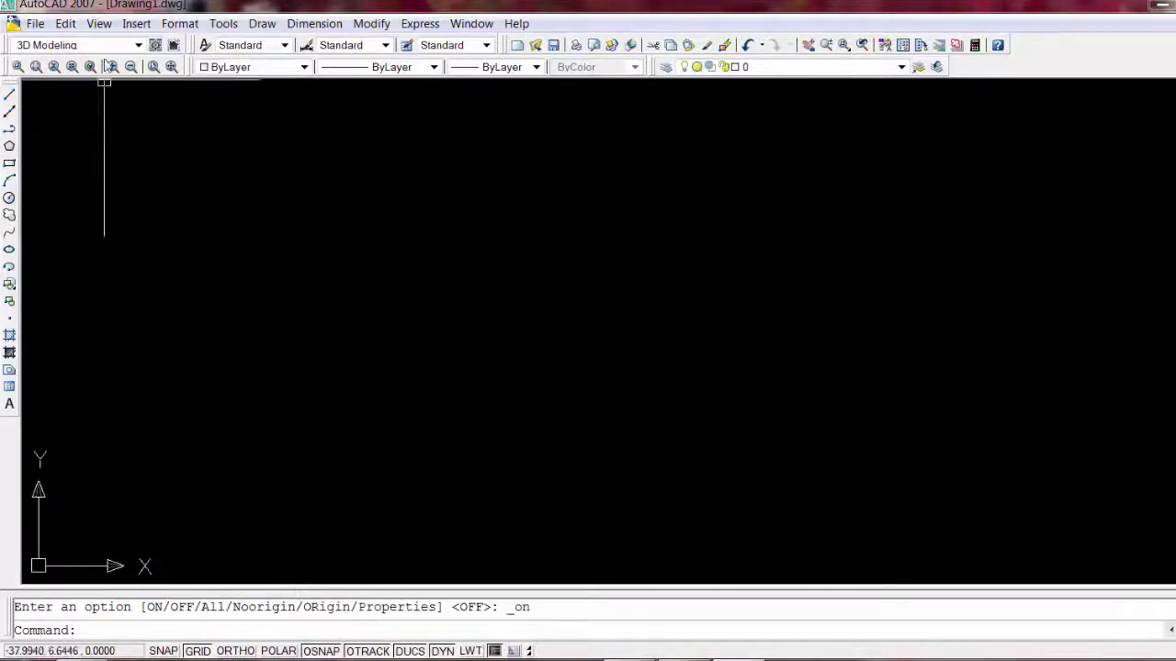
pyautogui.click(98, 23)
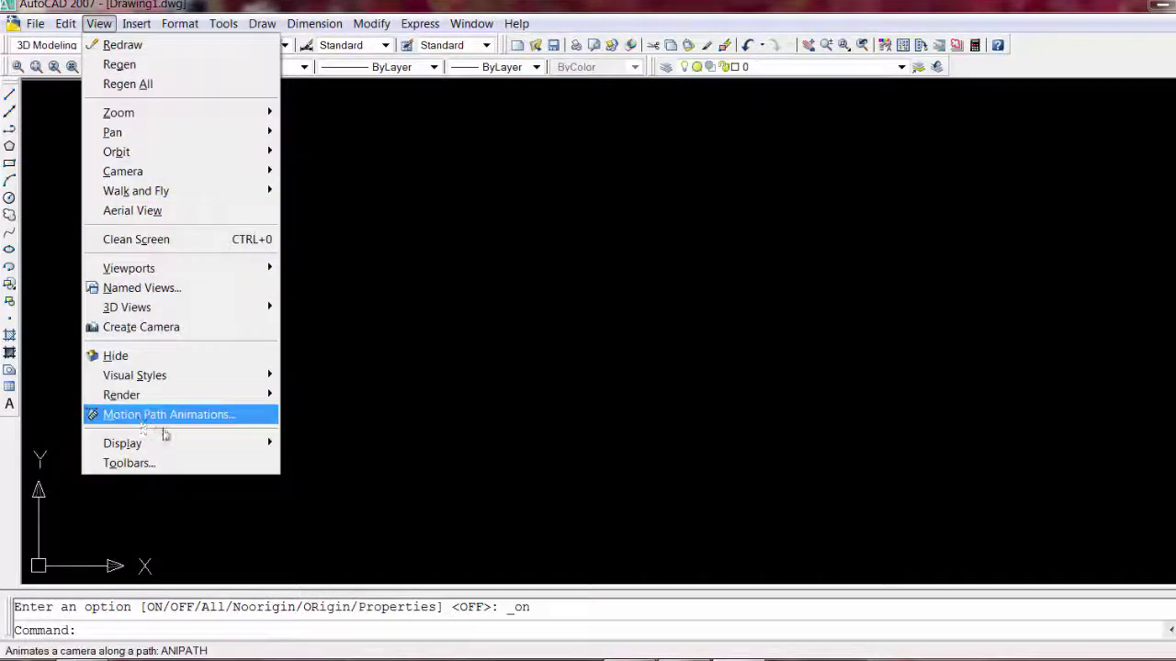
pyautogui.moveTo(122, 444)
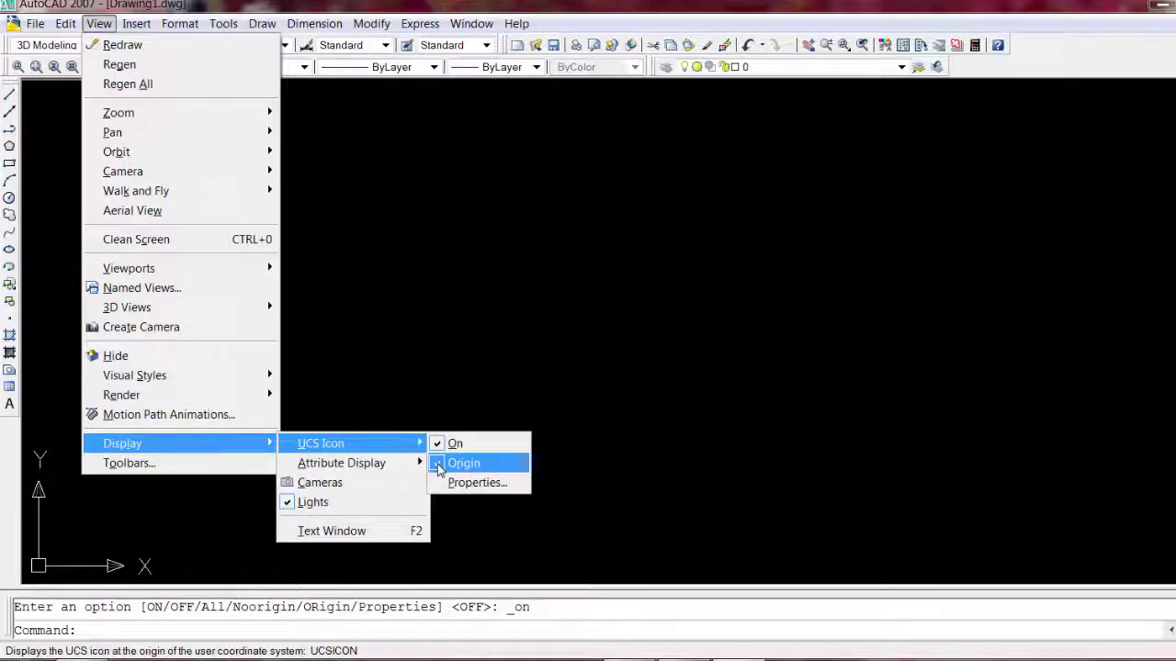
pyautogui.click(439, 468)
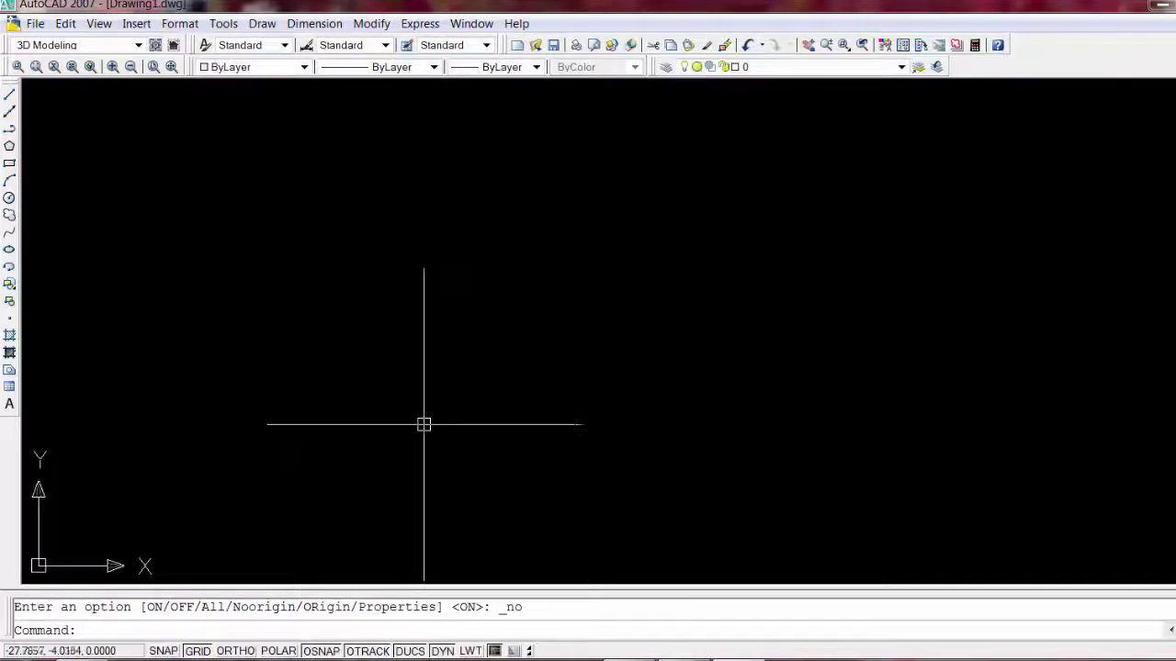
pyautogui.click(180, 23)
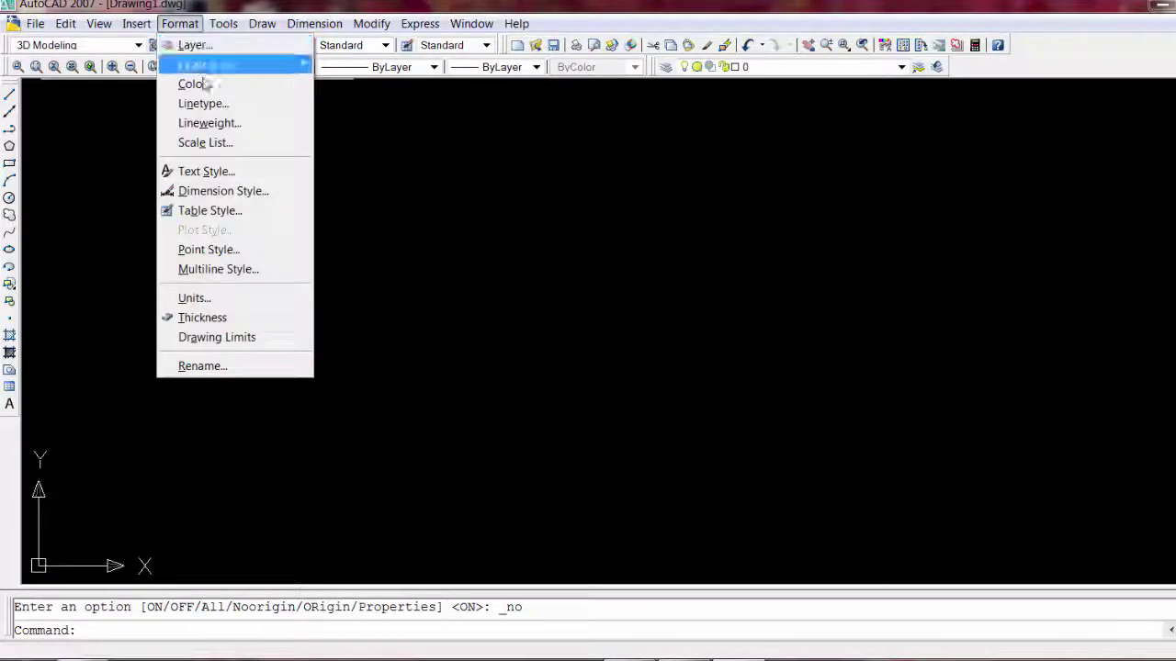
# - Edit the Standard dimension style, reviewing its tabs before reaching Primary Units
pyautogui.click(263, 194)
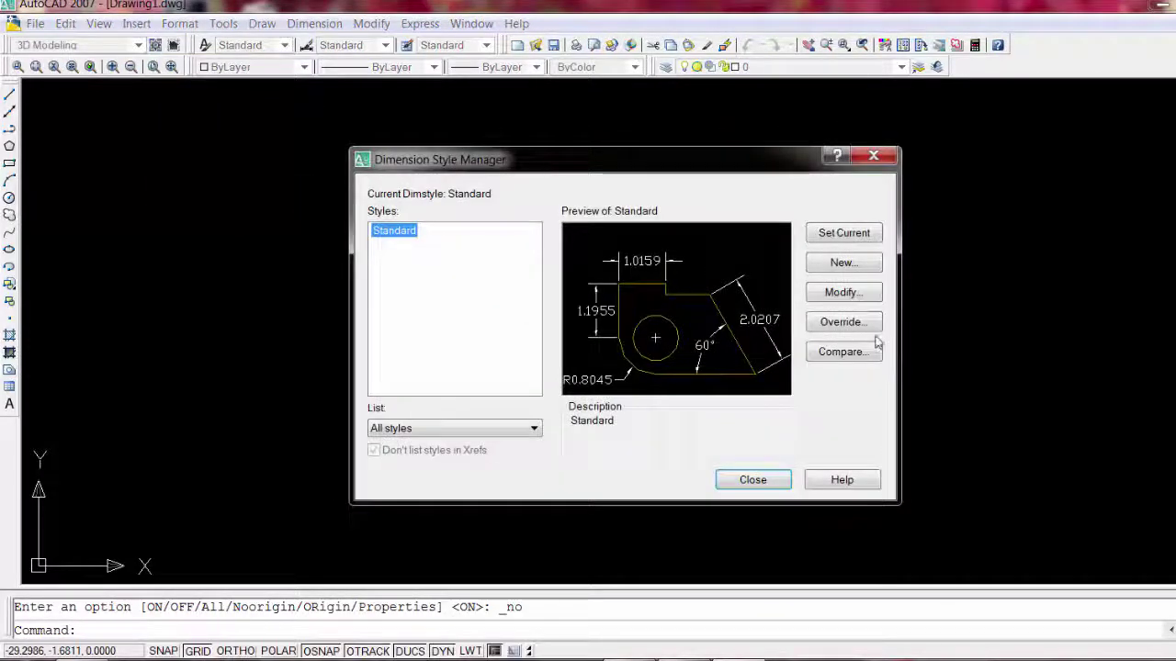
pyautogui.click(842, 294)
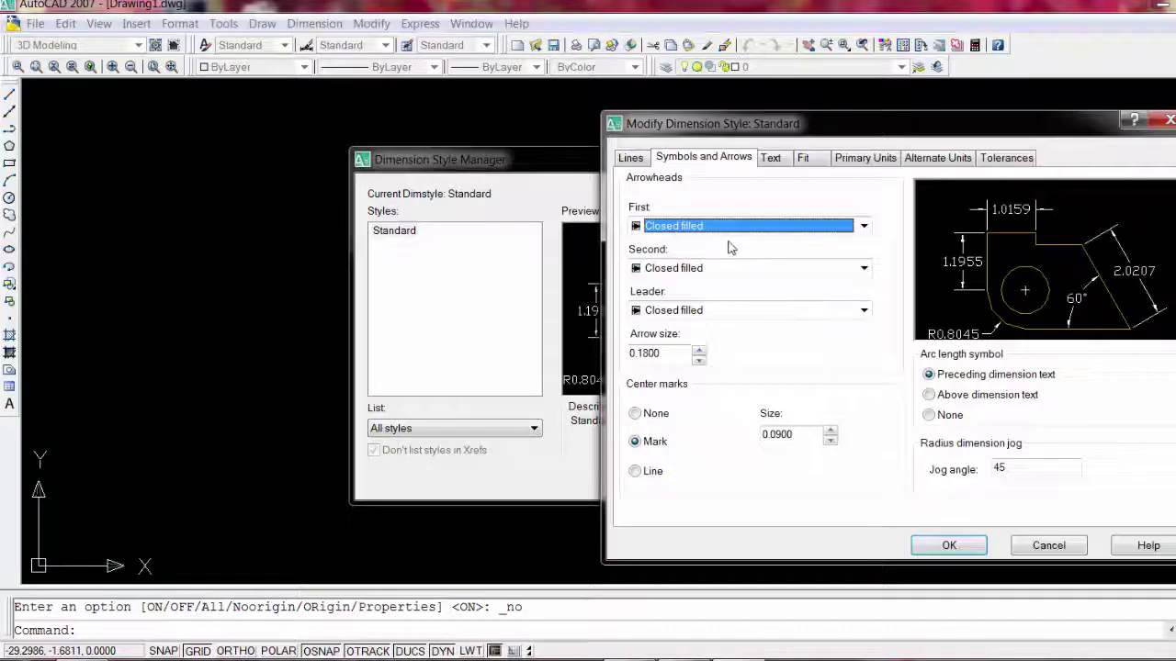
pyautogui.click(774, 159)
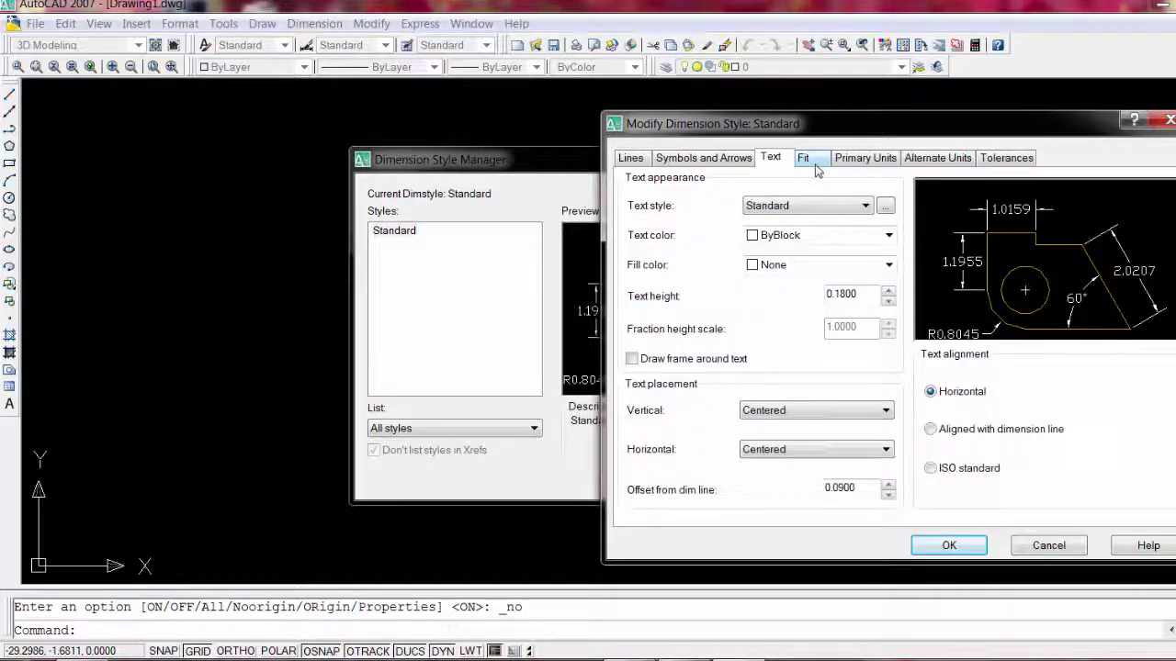
pyautogui.click(814, 167)
pyautogui.click(859, 161)
pyautogui.click(689, 162)
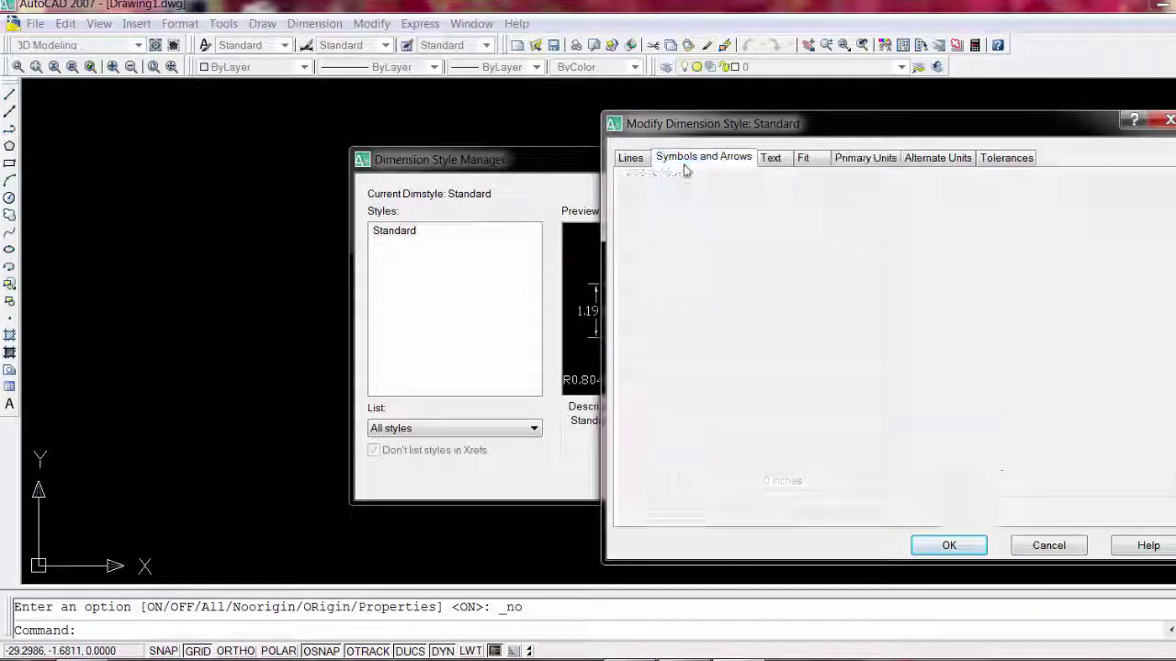
pyautogui.click(864, 158)
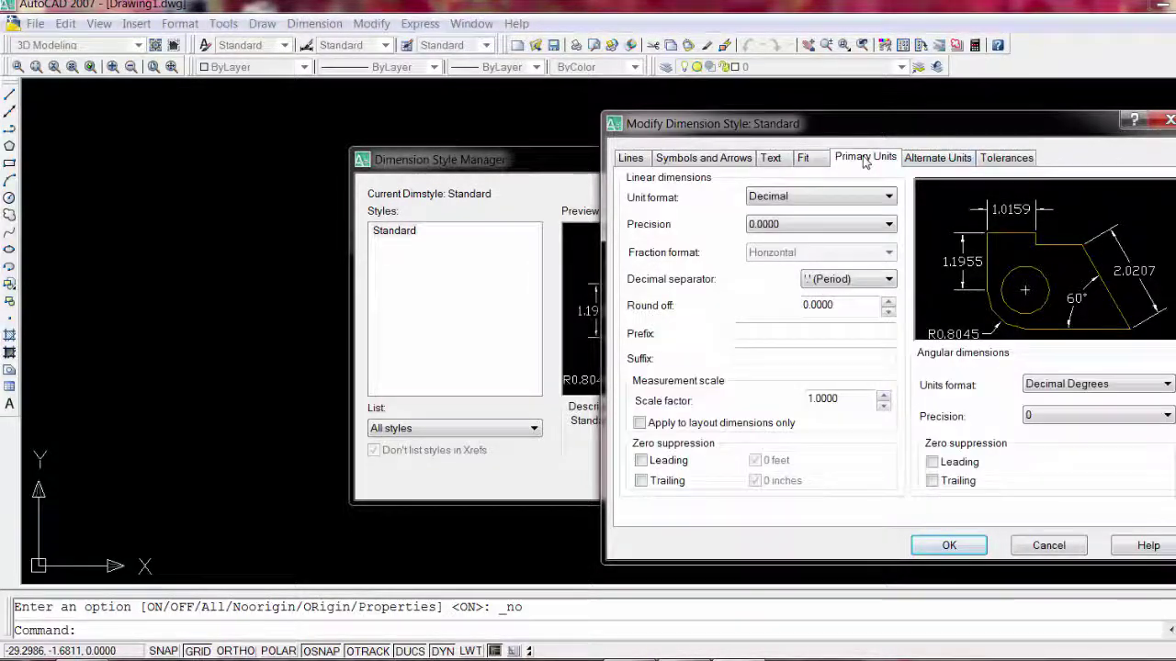
# - Set Architectural unit format with 0'-0 1/2" precision, then confirm and close the manager
pyautogui.click(864, 224)
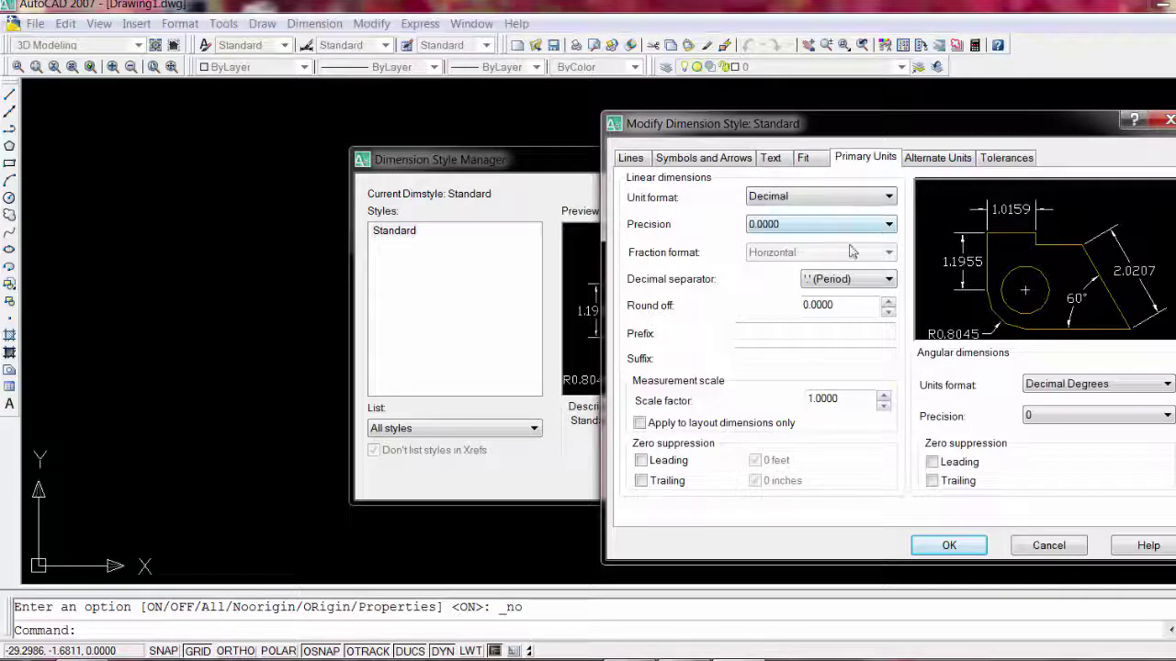
pyautogui.click(887, 198)
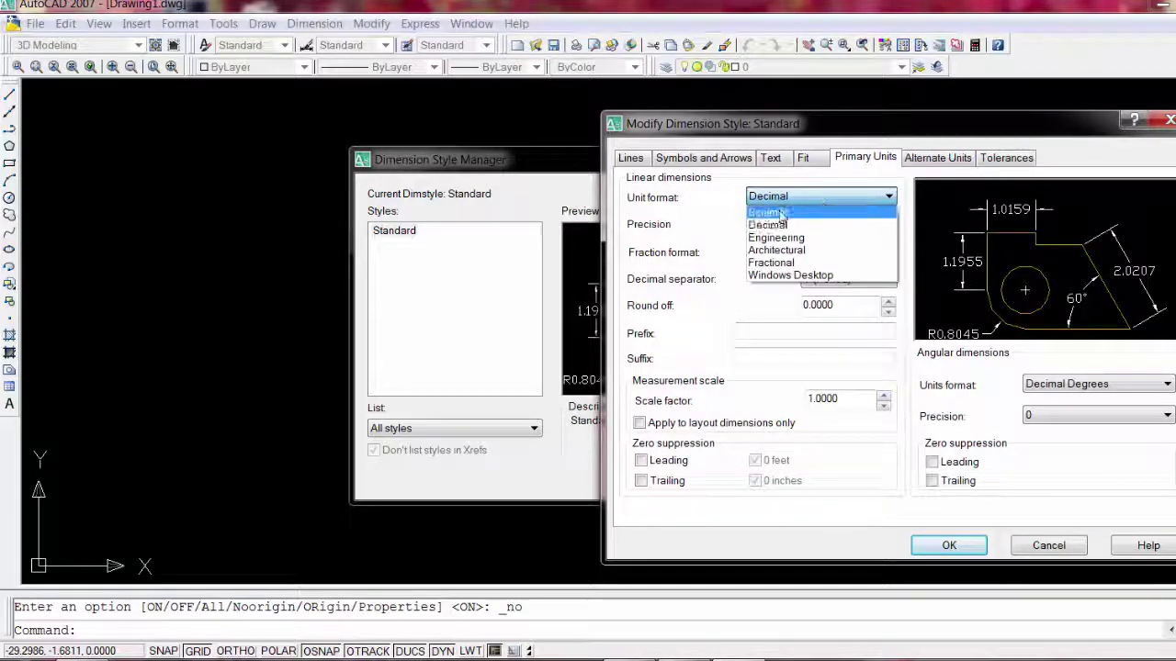
pyautogui.click(776, 250)
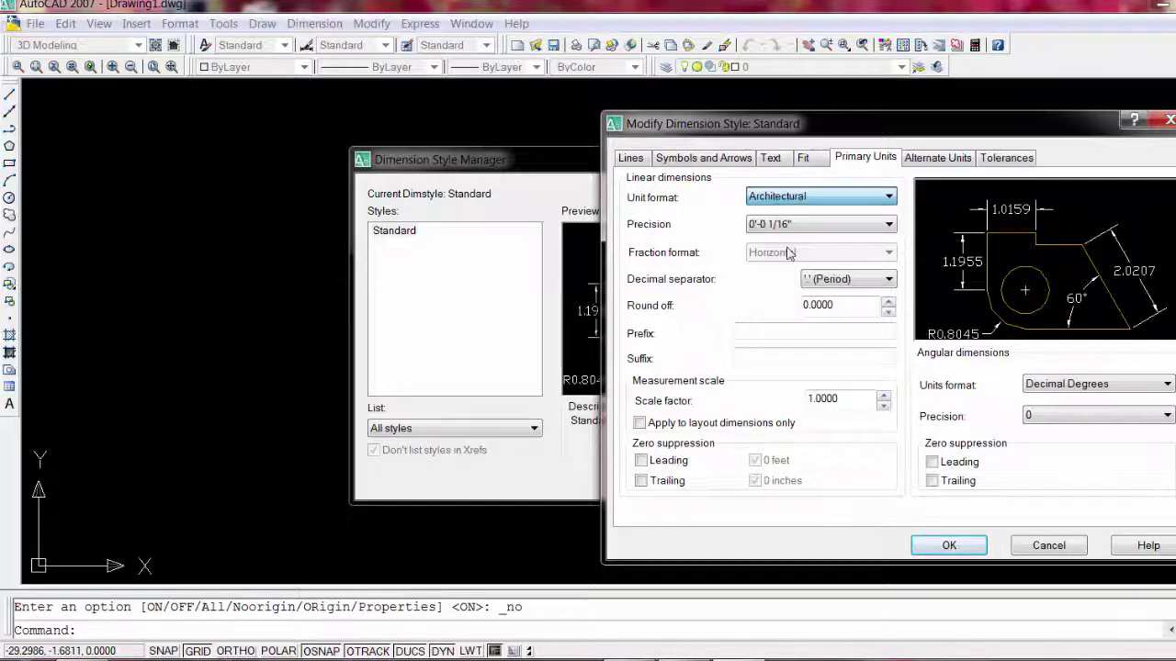
pyautogui.click(858, 227)
pyautogui.scroll(1, 781, 252)
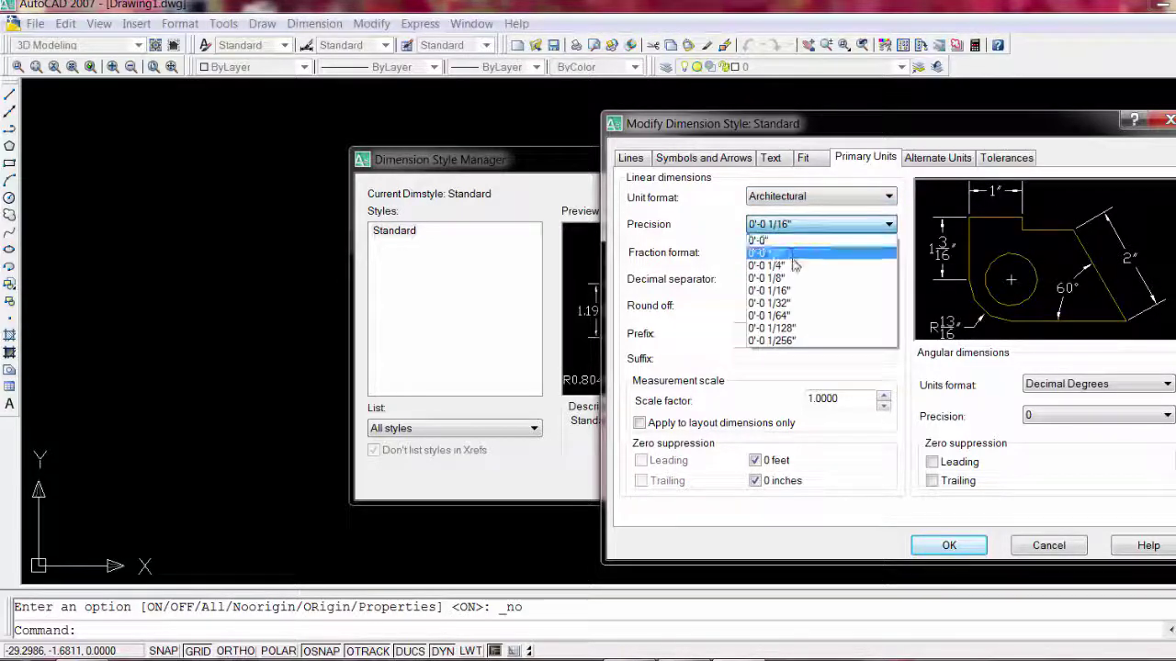
pyautogui.click(776, 250)
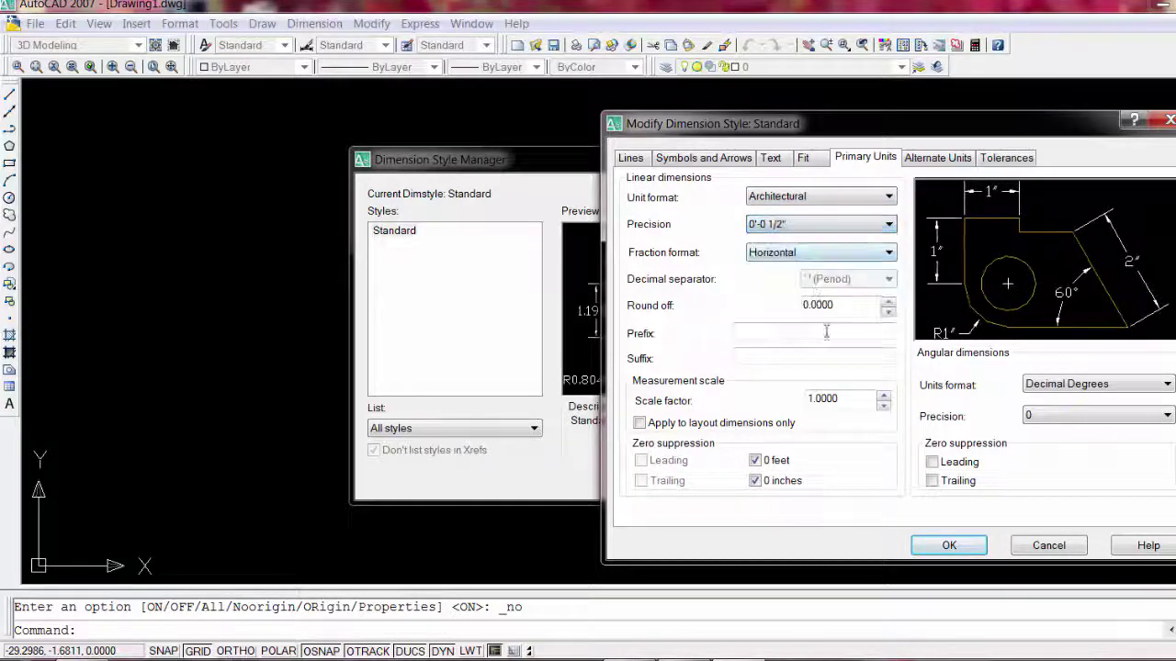
pyautogui.click(950, 546)
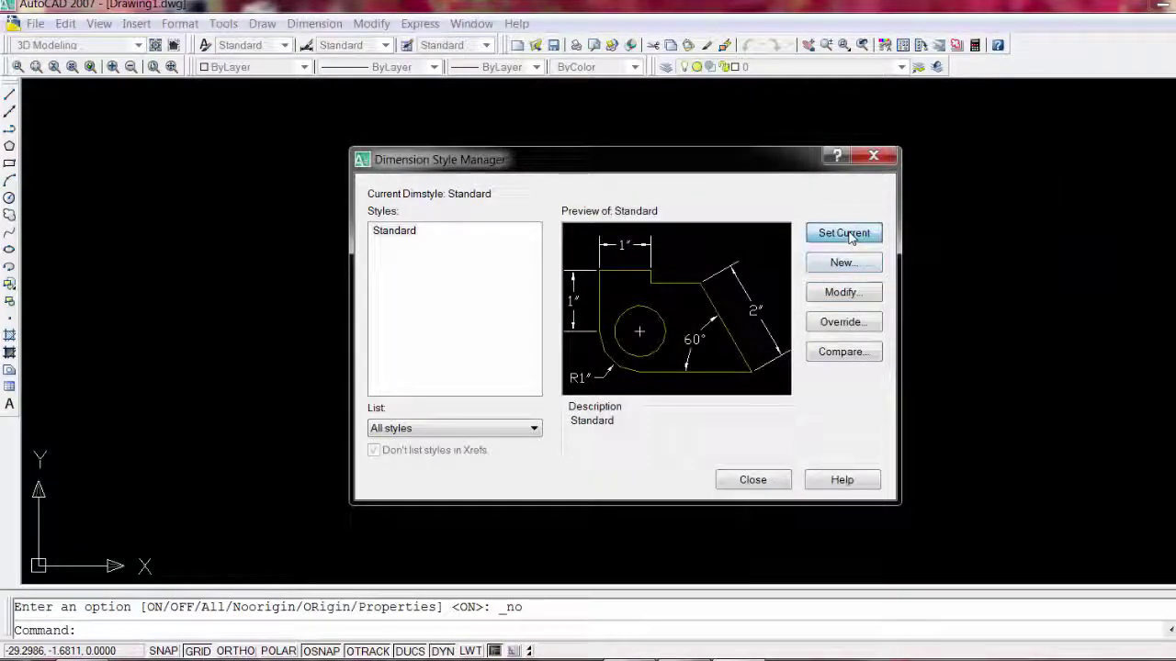
pyautogui.click(749, 481)
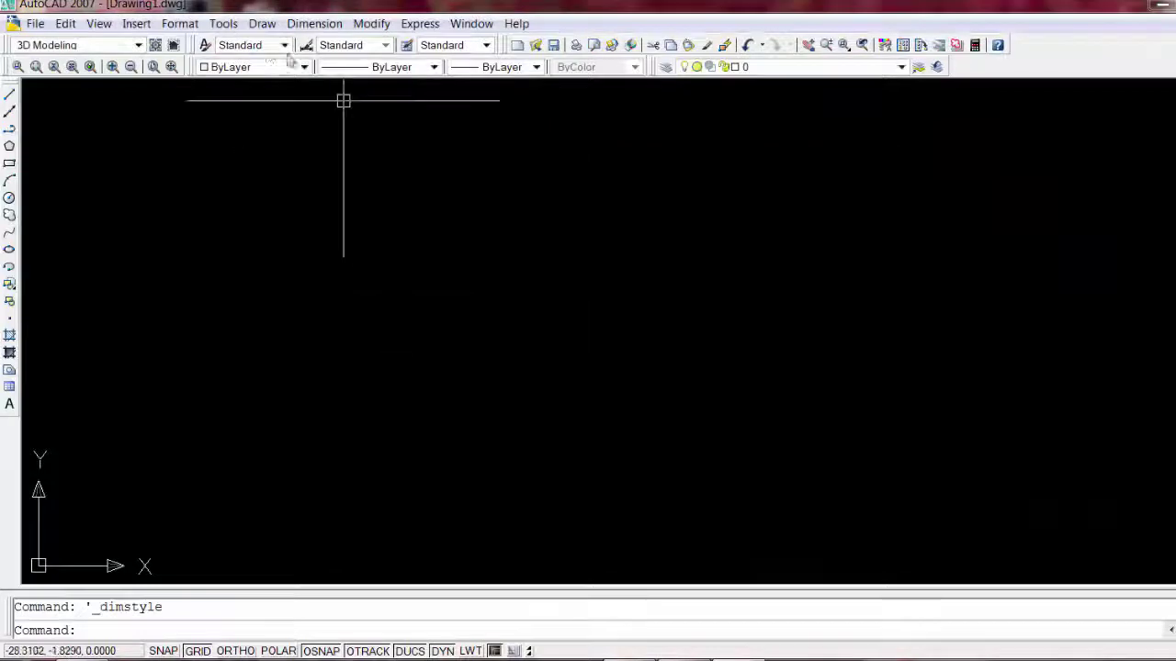
# - Set the Drawing Units length type to Architectural with 0'-0 1/2" precision
pyautogui.click(180, 23)
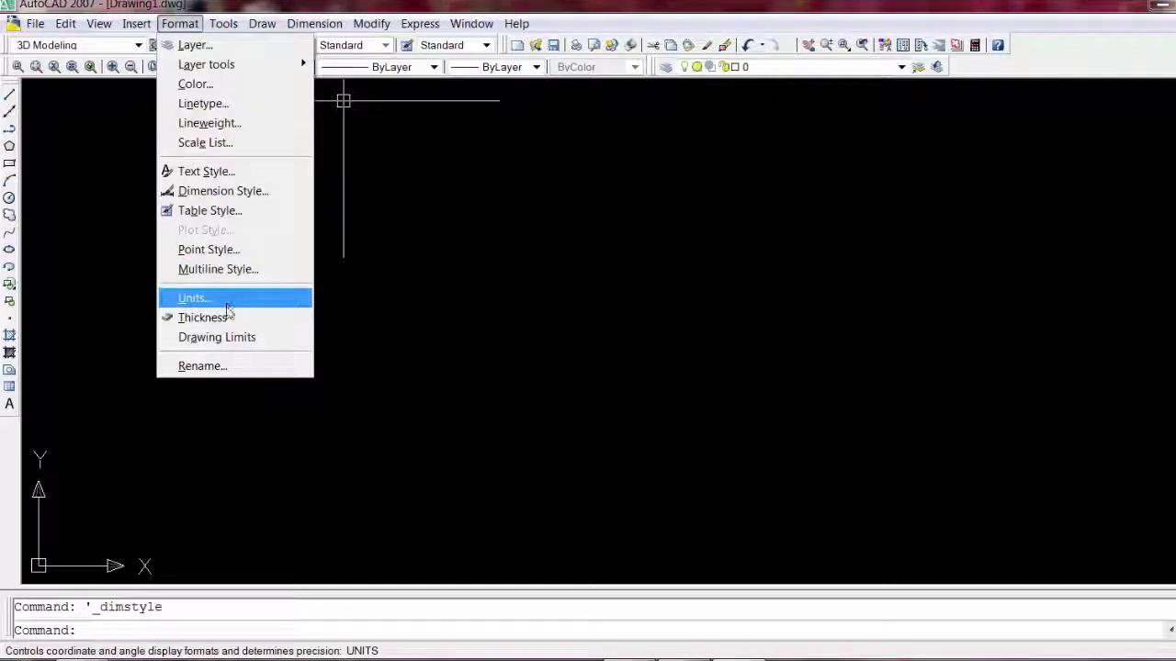
pyautogui.click(227, 308)
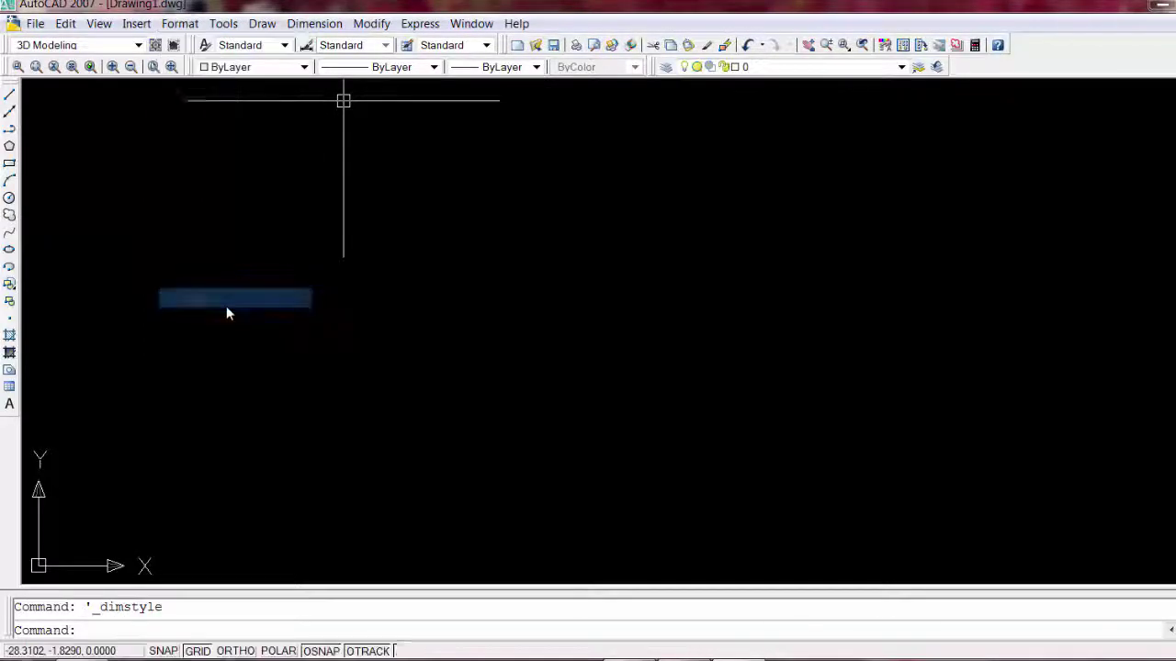
pyautogui.click(603, 239)
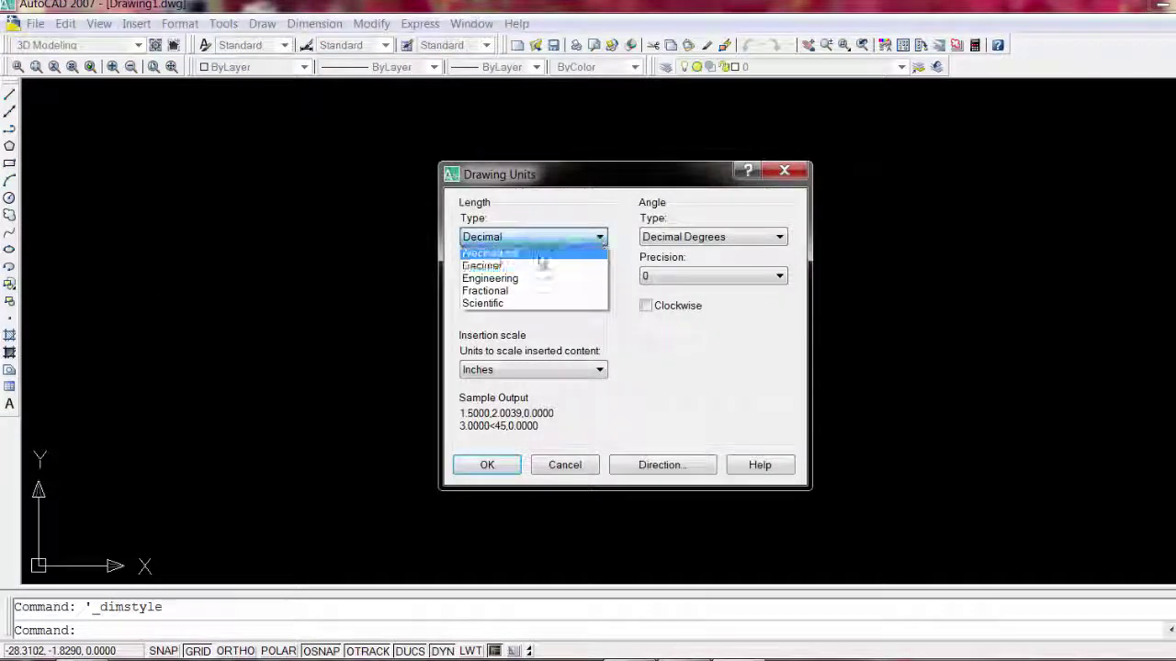
pyautogui.click(538, 266)
pyautogui.click(544, 240)
pyautogui.click(542, 254)
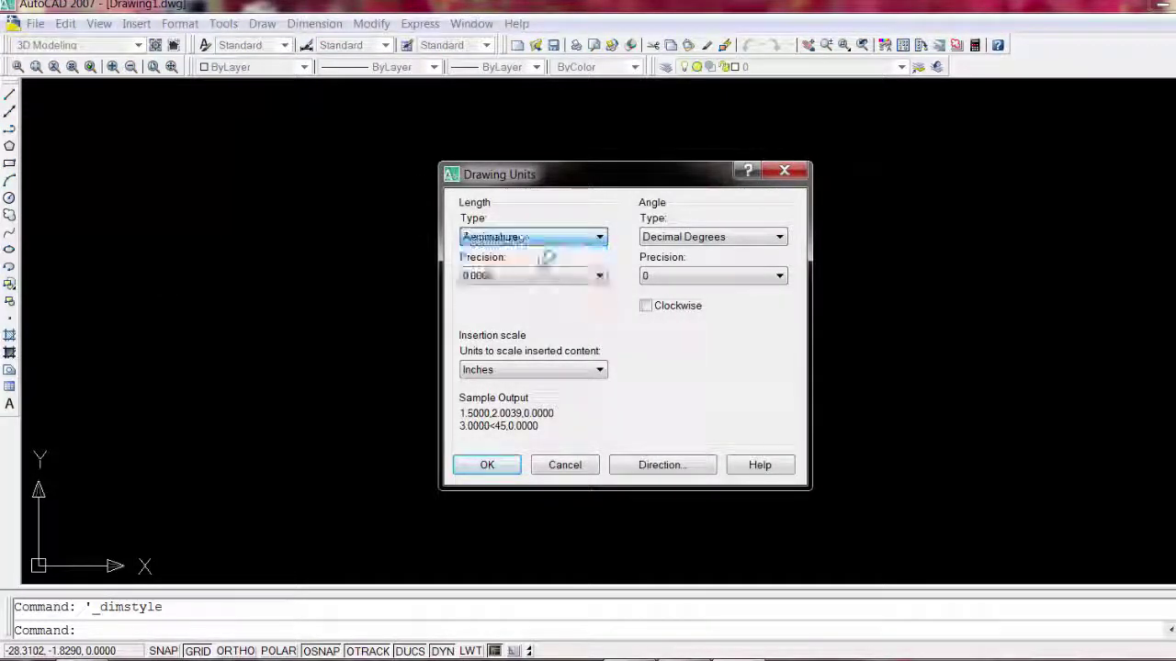
pyautogui.click(560, 277)
pyautogui.click(544, 307)
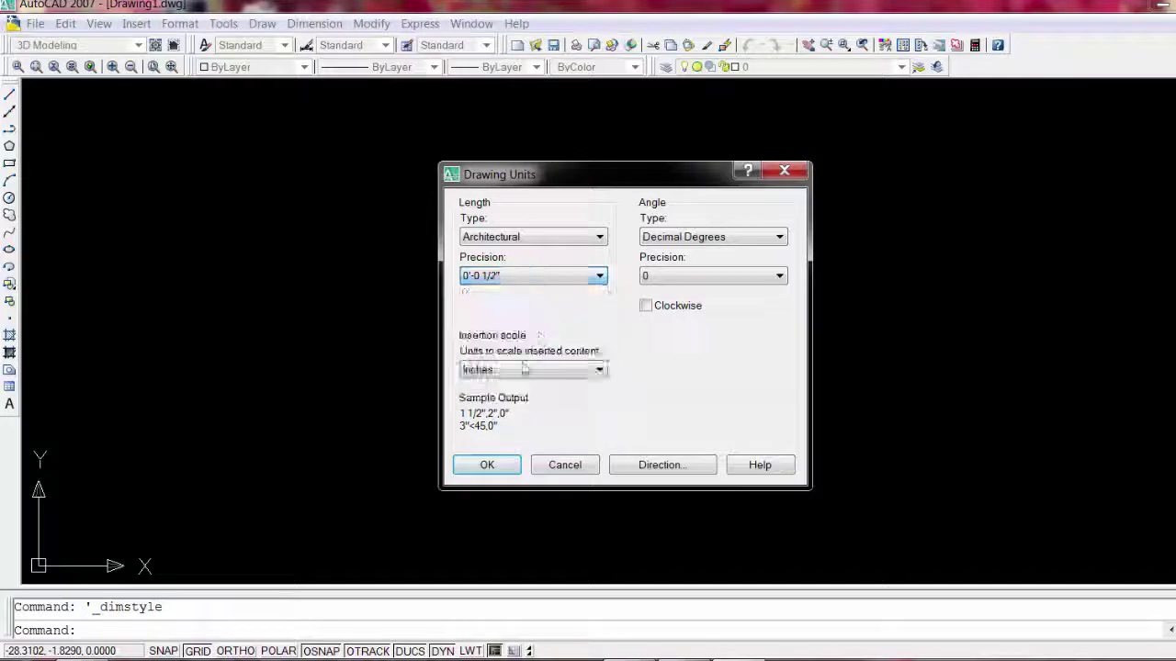
pyautogui.click(485, 466)
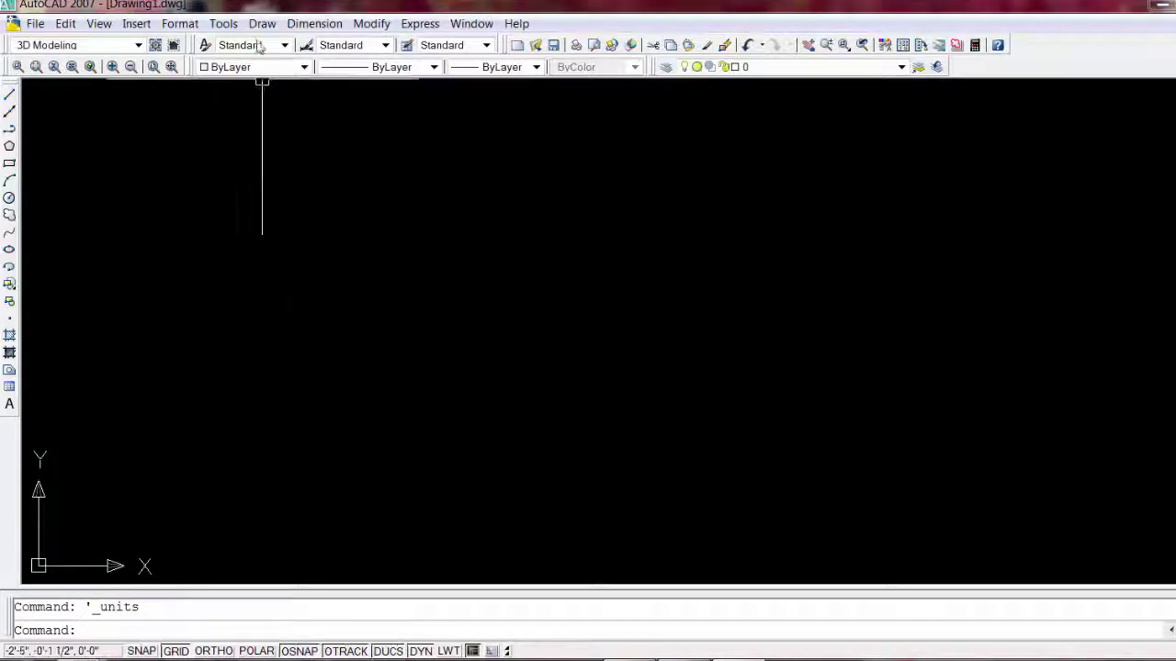
# - Set drawing limits from the default origin to 60',70', then switch the grid off
pyautogui.click(182, 24)
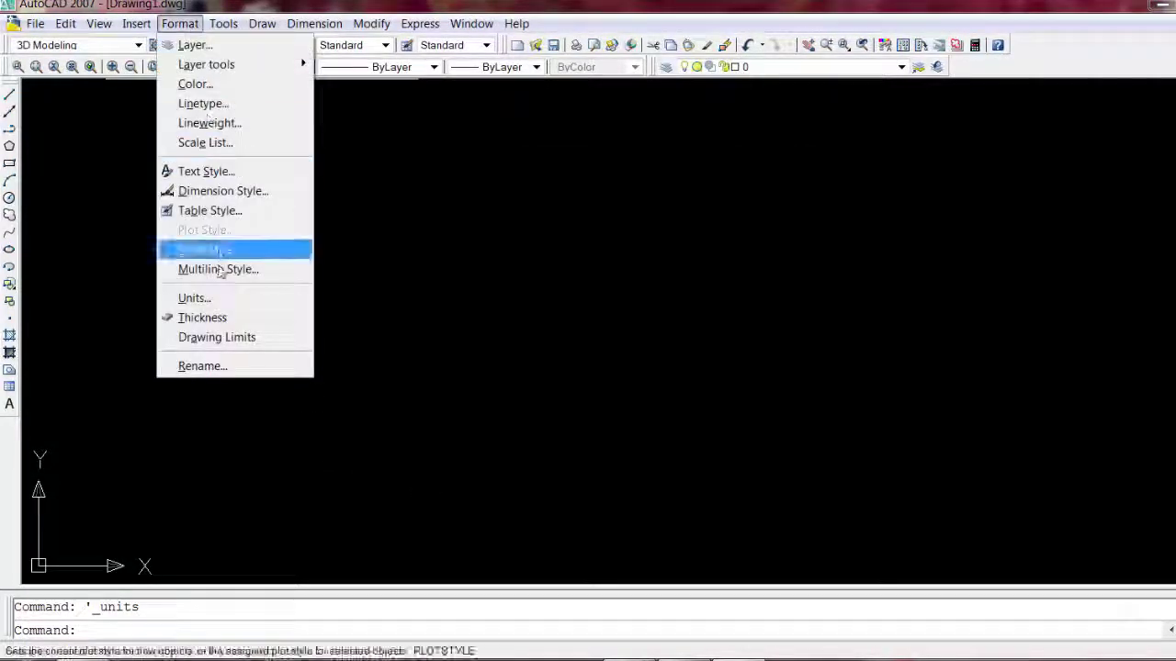
pyautogui.click(229, 340)
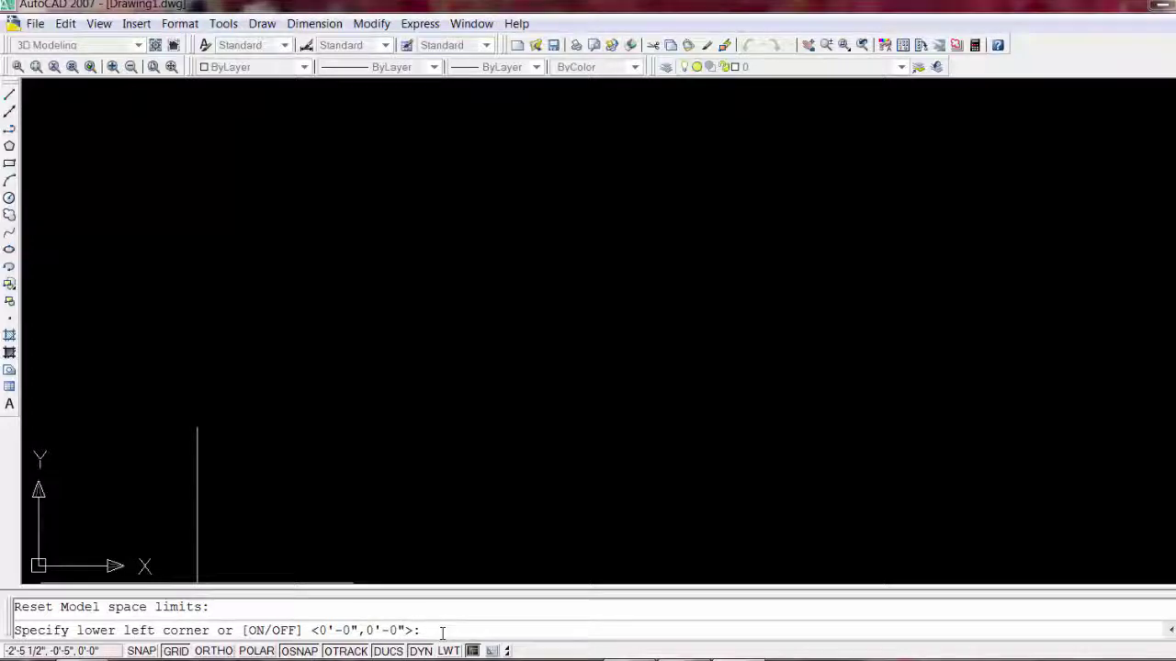
pyautogui.press('Return')
pyautogui.write("60',70'")
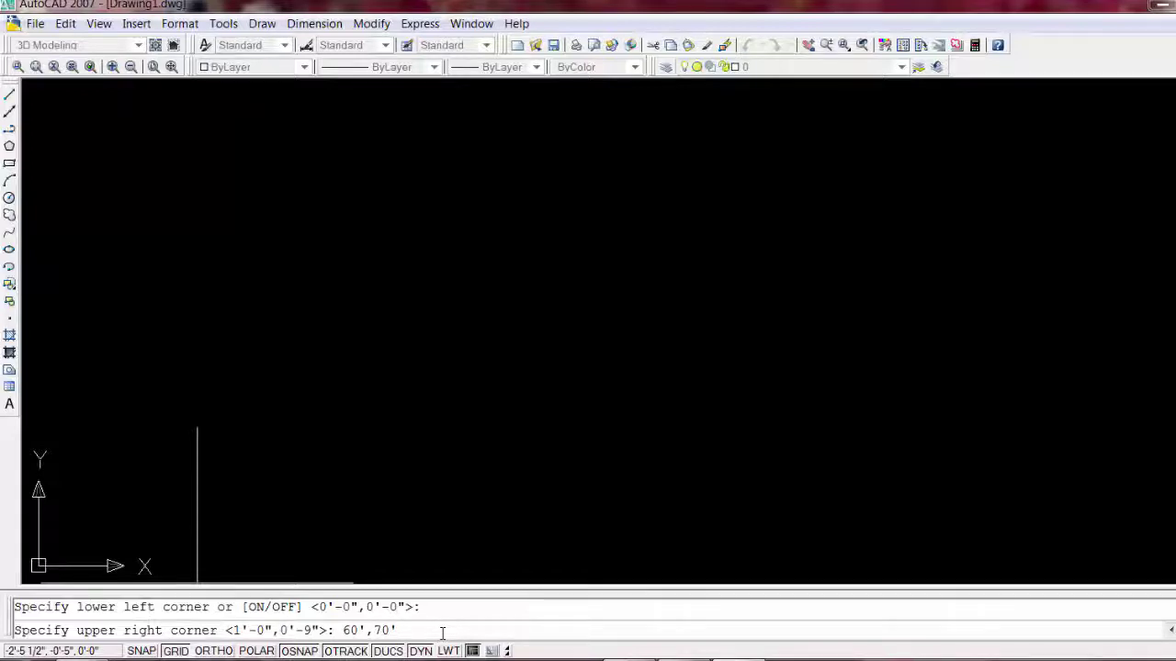
pyautogui.press('Return')
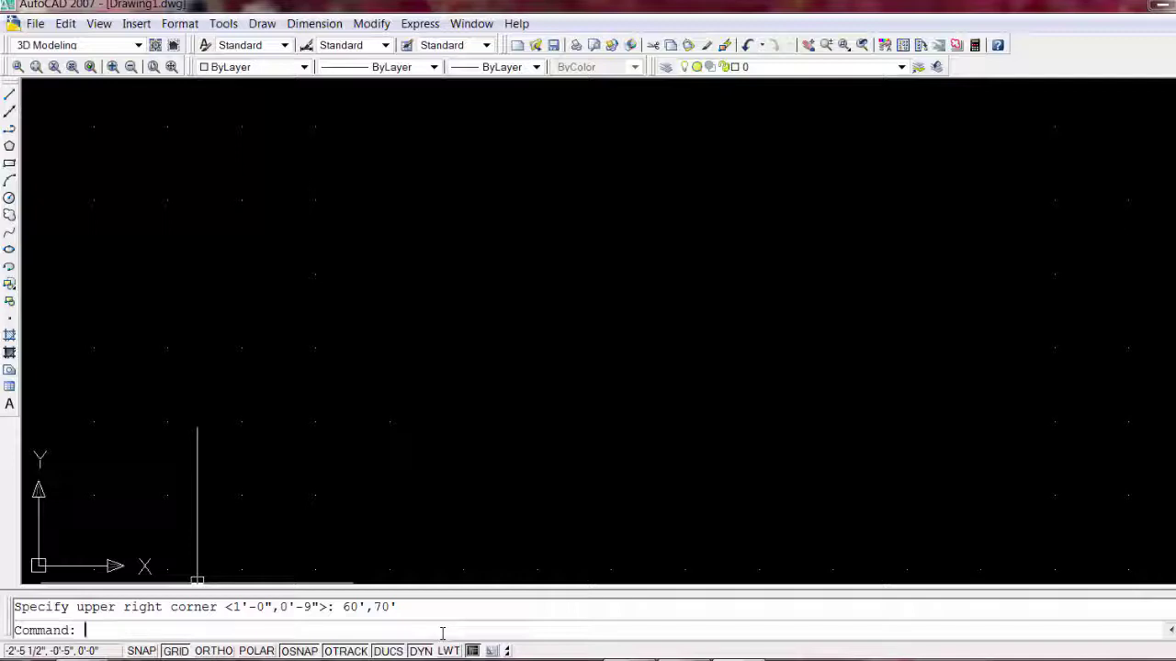
pyautogui.scroll(-5, 645, 364)
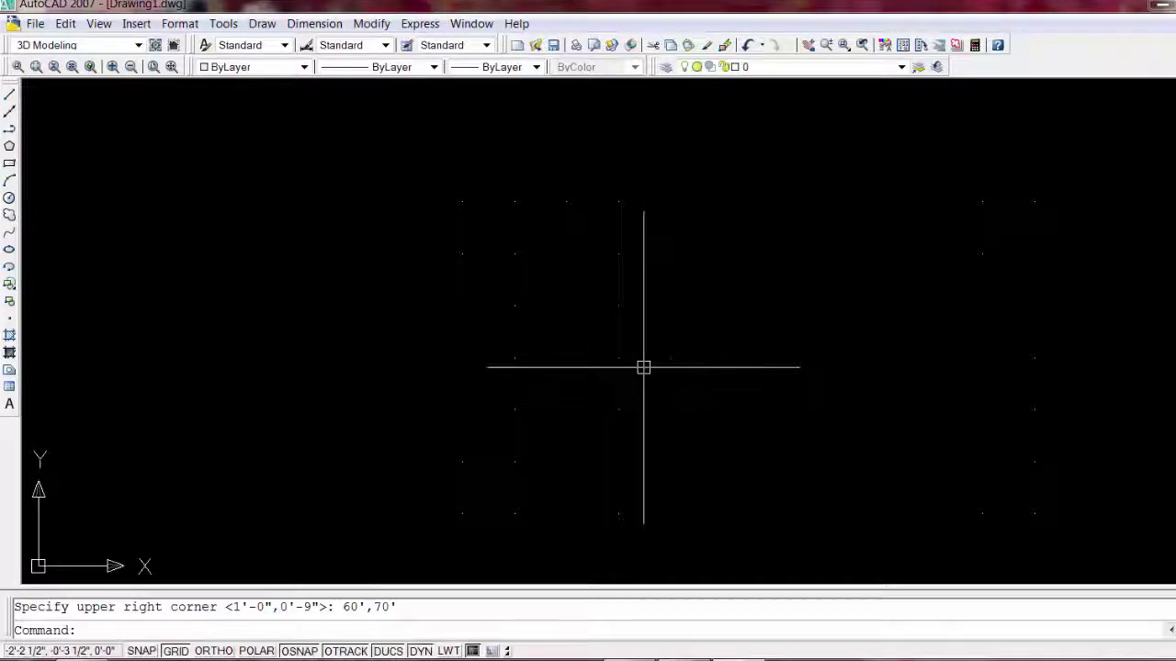
pyautogui.scroll(-2, 643, 367)
pyautogui.scroll(2, 643, 367)
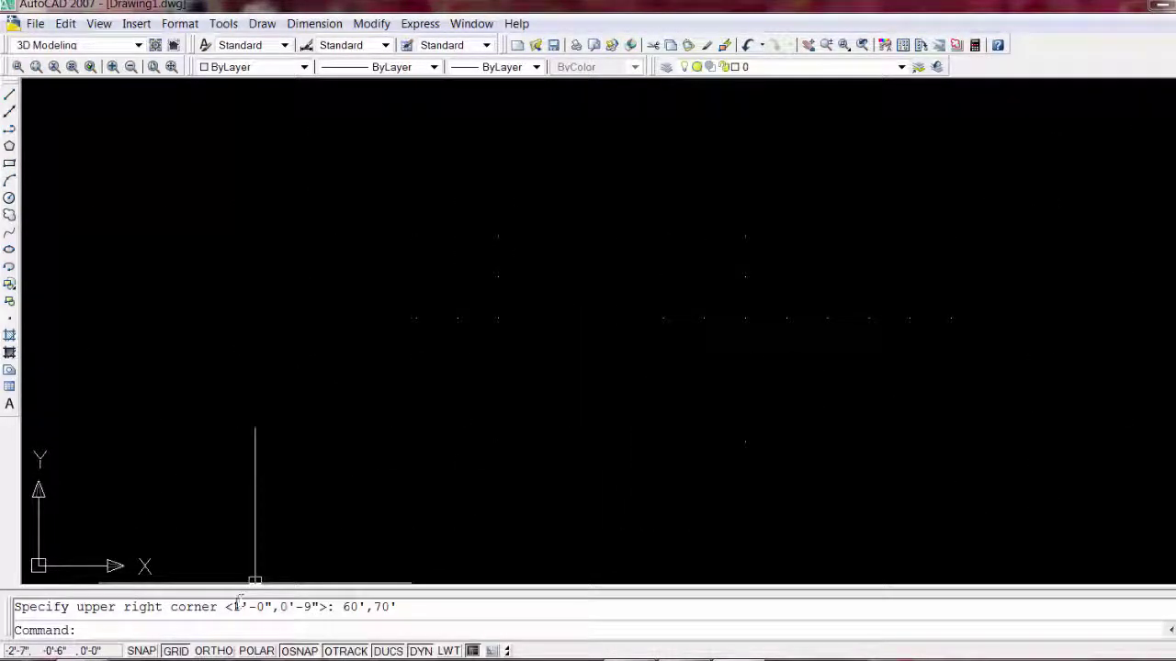
pyautogui.click(178, 651)
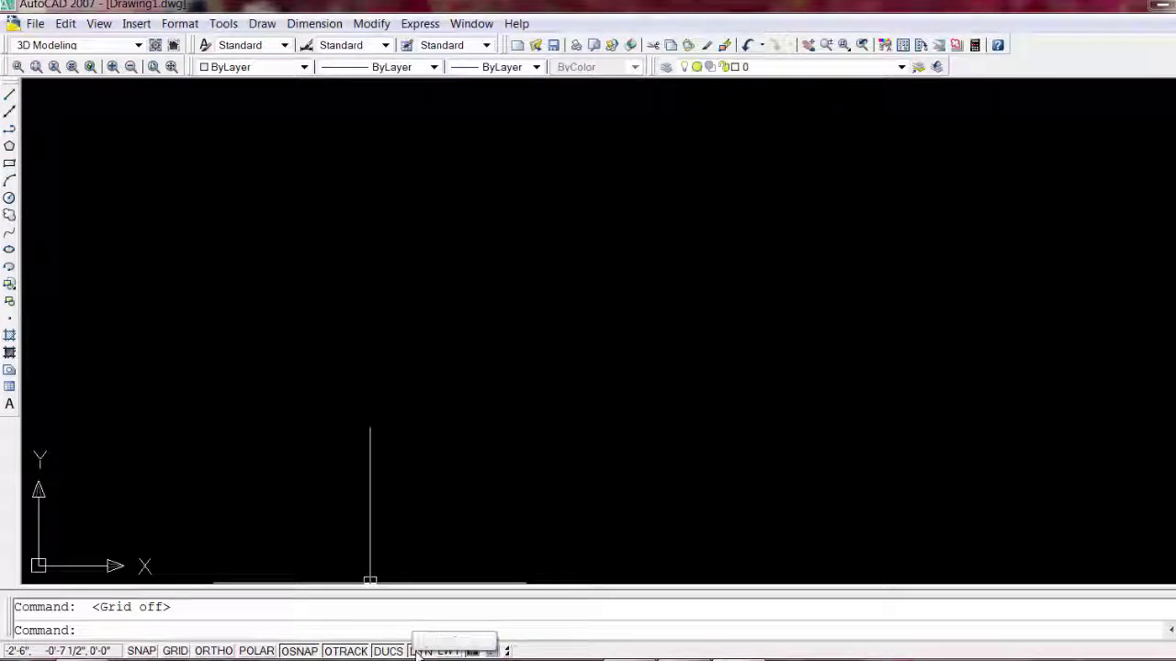
# - Check every object snap mode on the Object Snap tab of Drafting Settings
pyautogui.rightClick(419, 650)
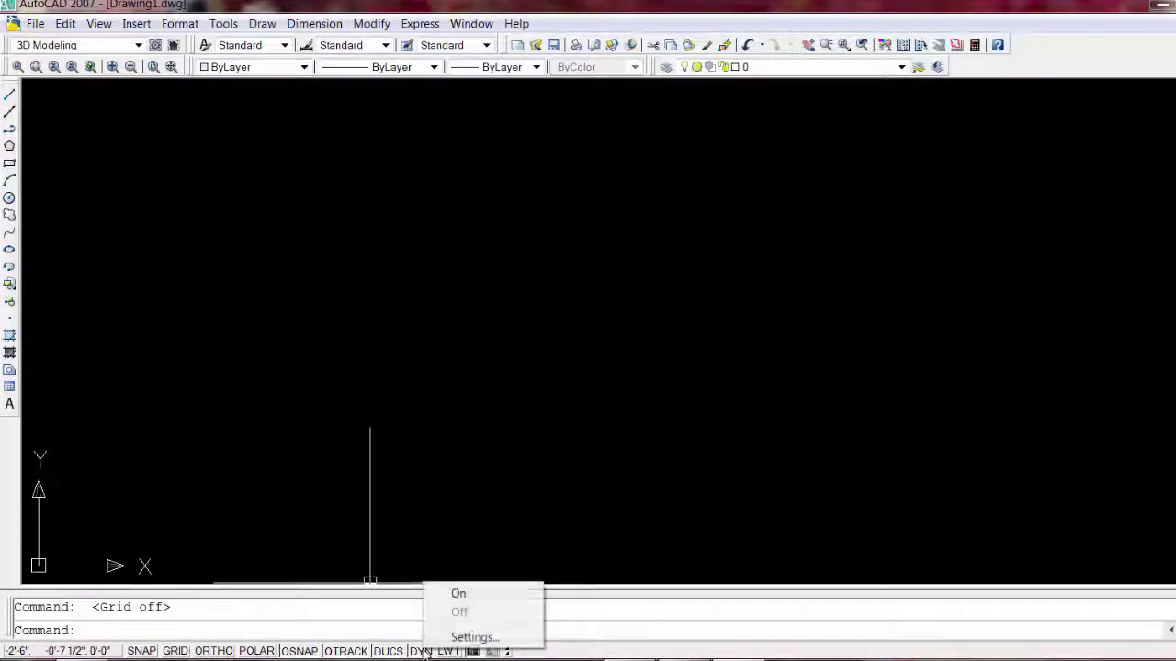
pyautogui.click(475, 633)
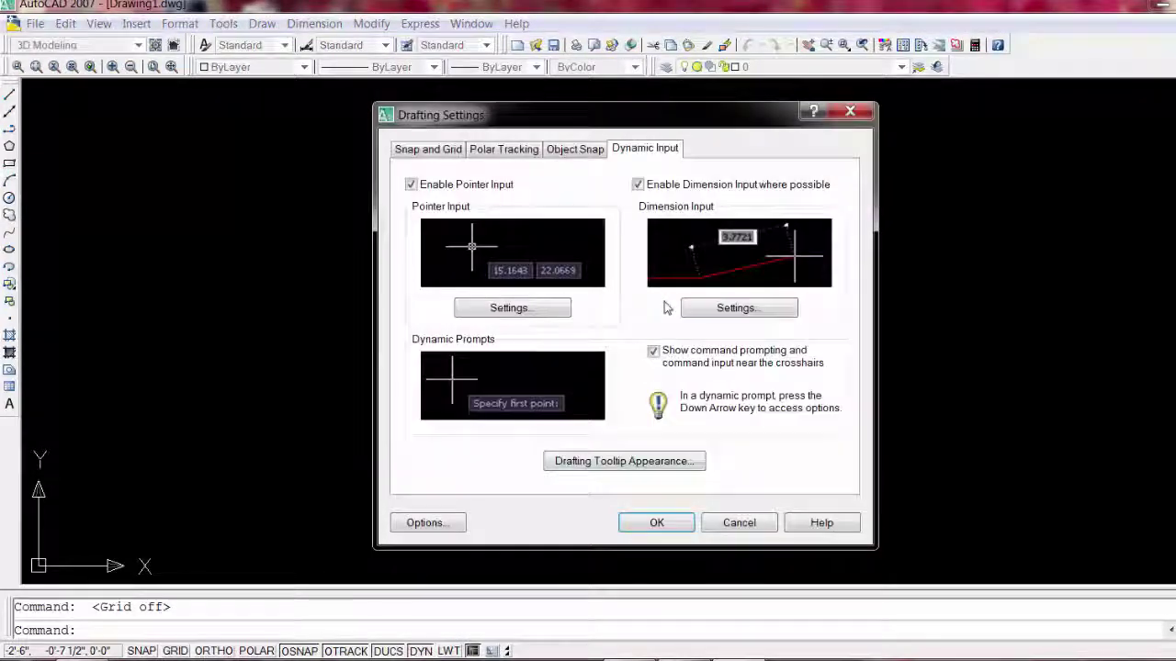
pyautogui.click(588, 152)
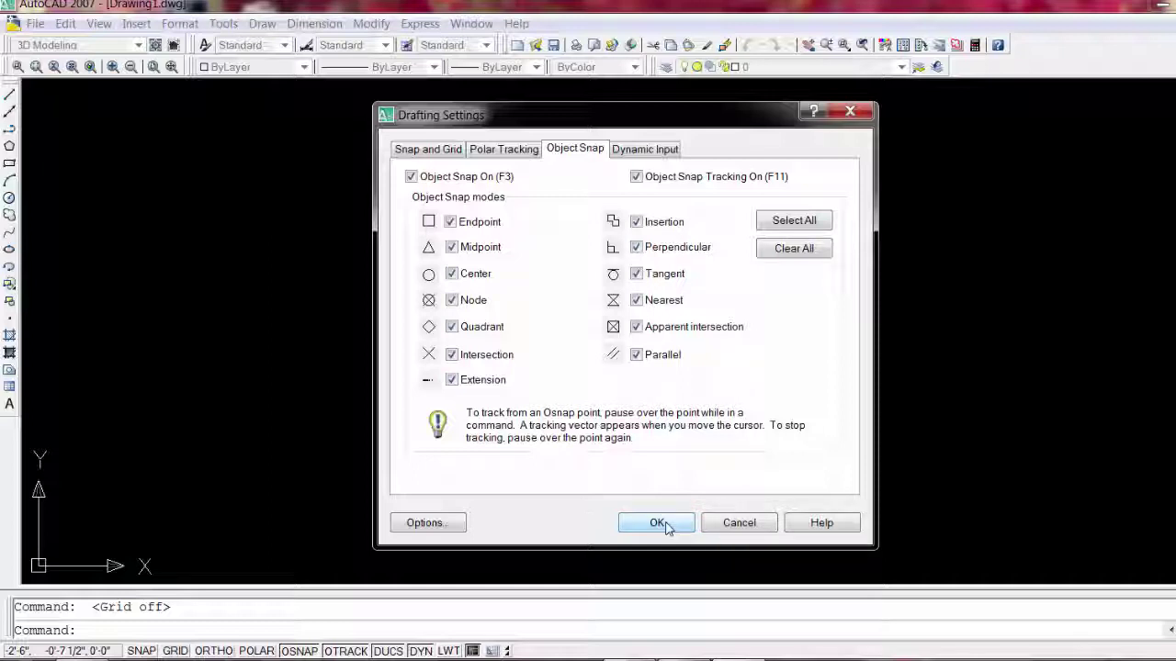
pyautogui.click(664, 523)
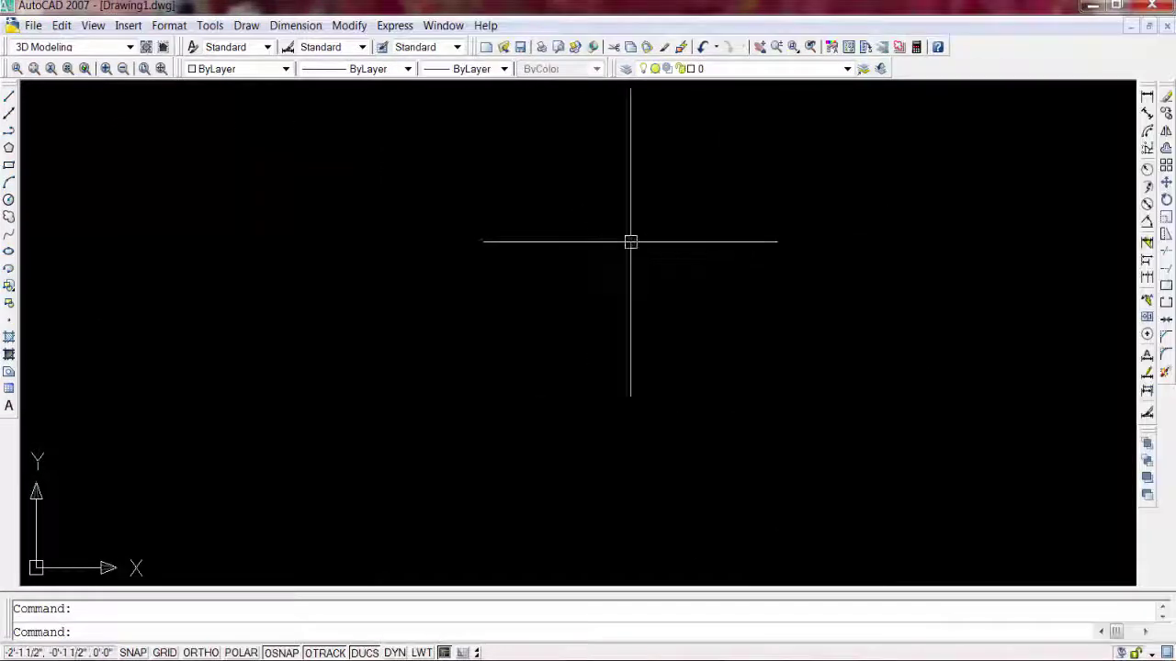
# - Zoom the empty top-view drawing with the mouse wheel
pyautogui.scroll(-2, 615, 234)
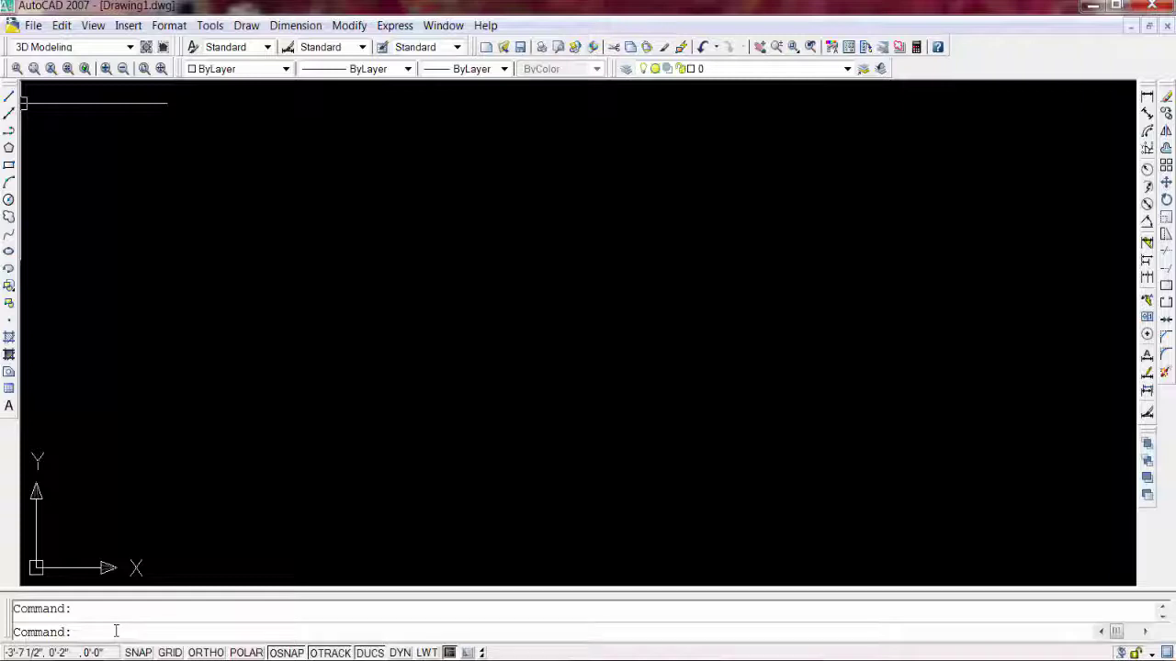
# - Draw a 46-foot horizontal wall line from a picked start point
pyautogui.click(8, 97)
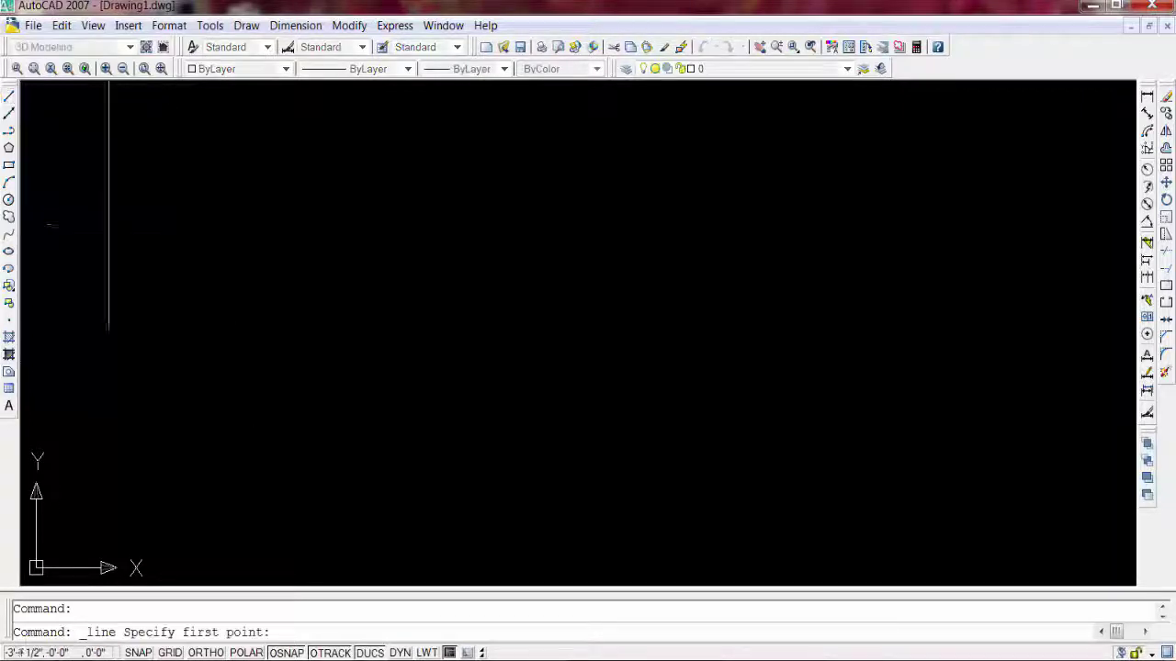
pyautogui.click(228, 255)
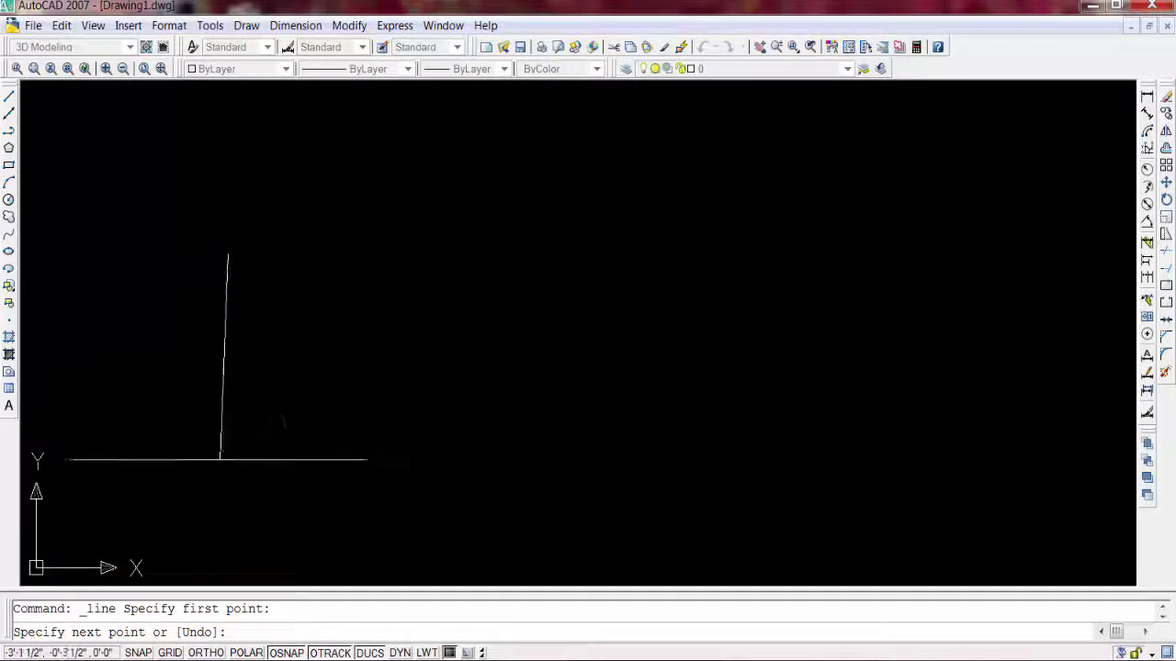
pyautogui.click(206, 653)
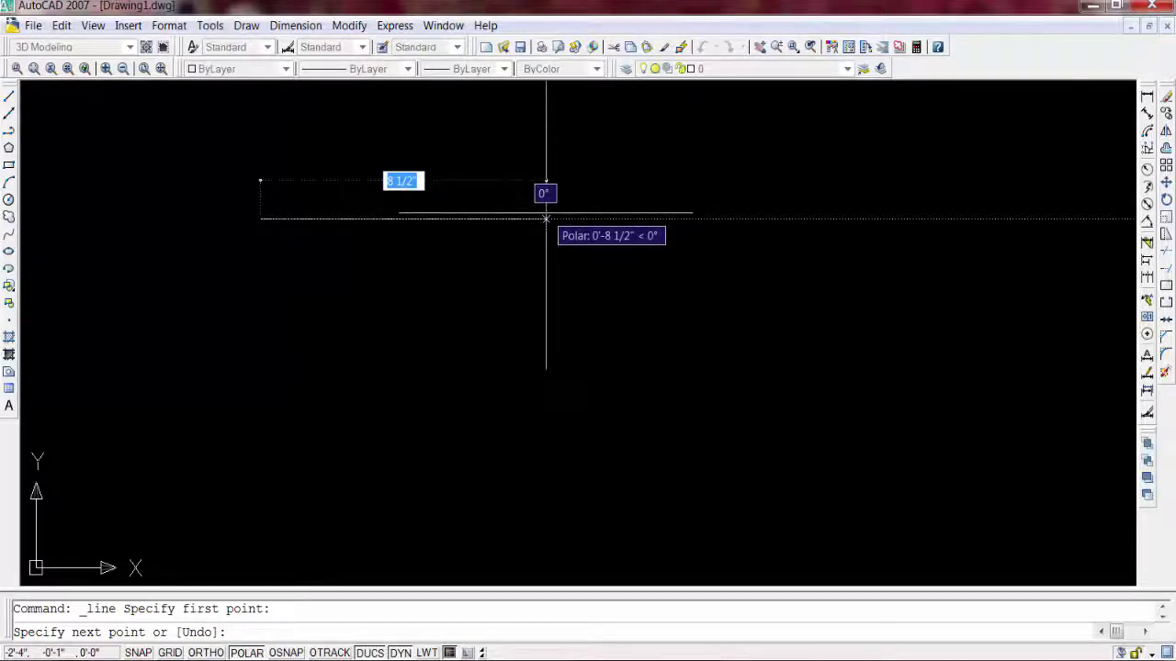
pyautogui.write("46'")
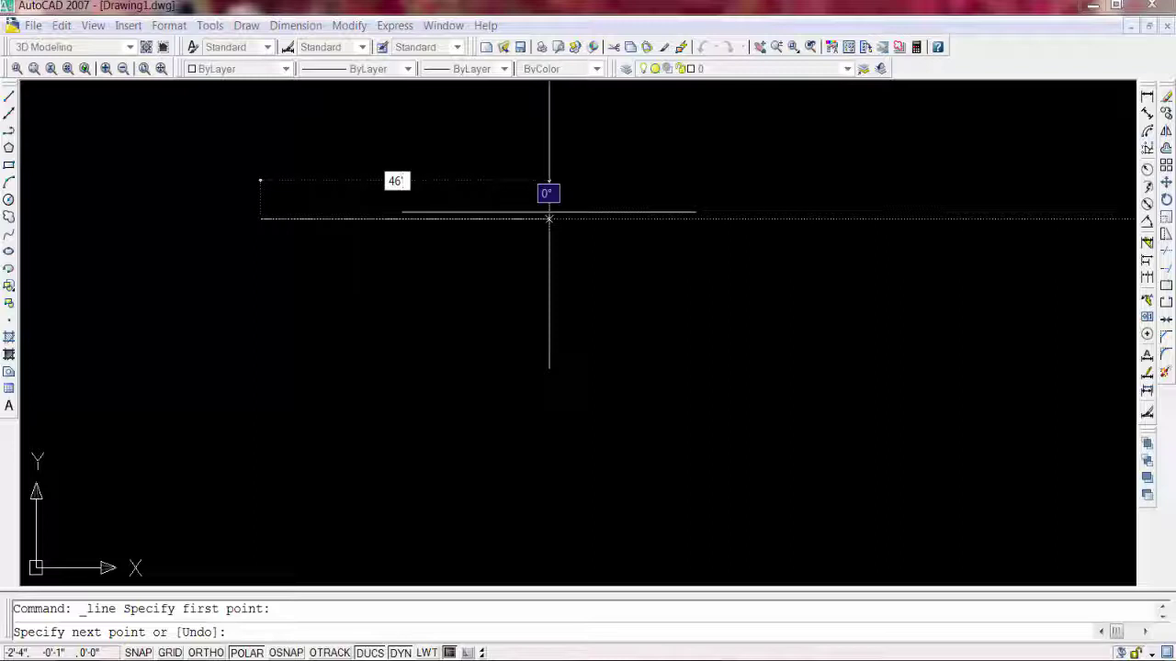
pyautogui.press('Return')
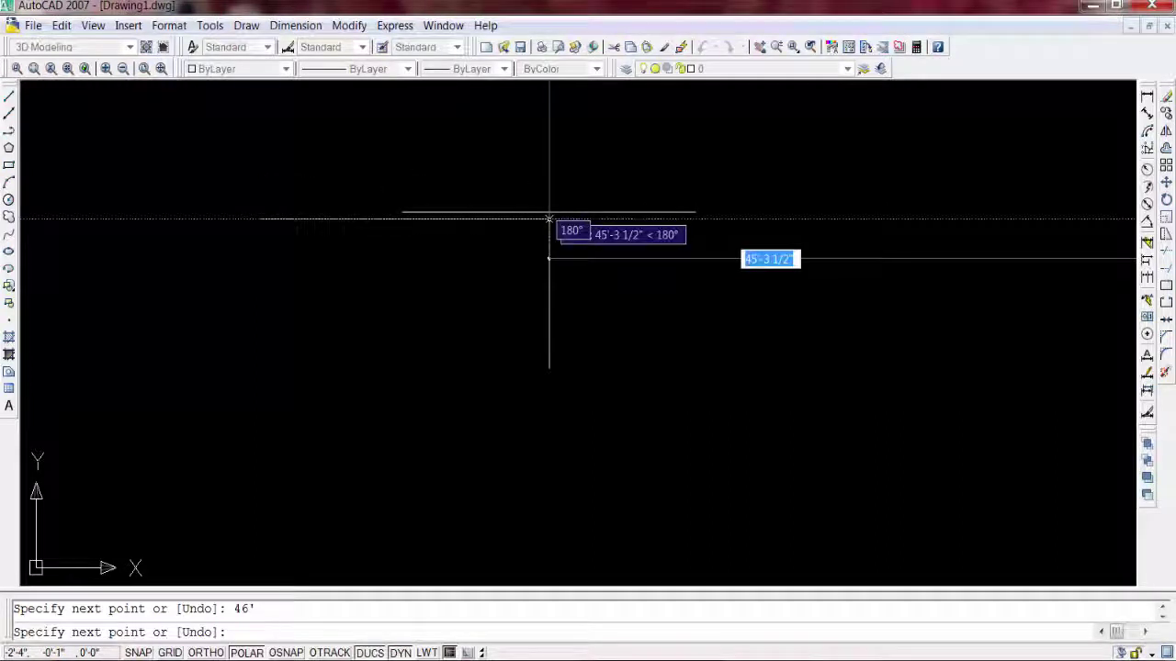
pyautogui.press('Return')
pyautogui.scroll(-2, 549, 212)
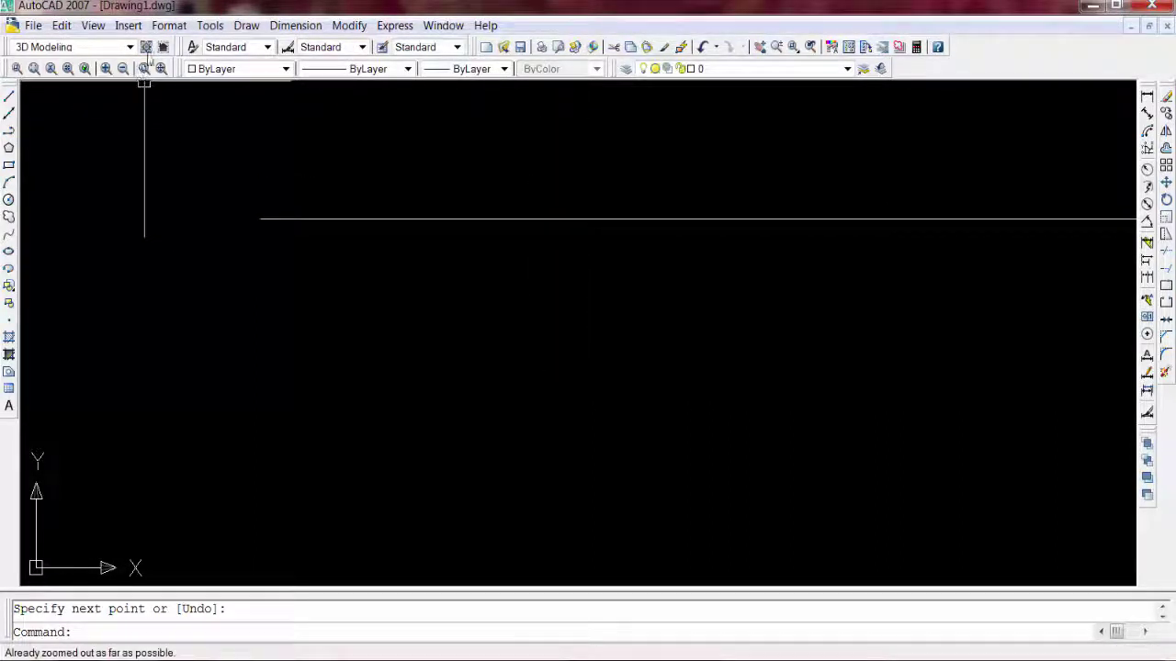
# - Zoom to the previous view and pan to frame the 46' wall line
pyautogui.click(97, 26)
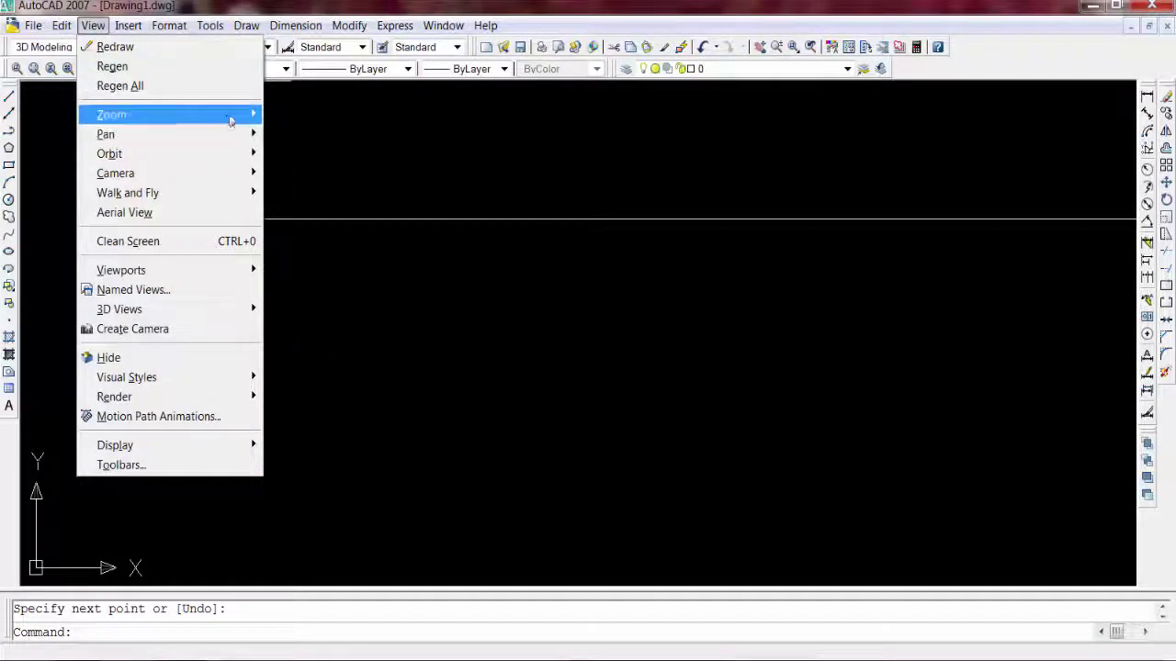
pyautogui.moveTo(111, 115)
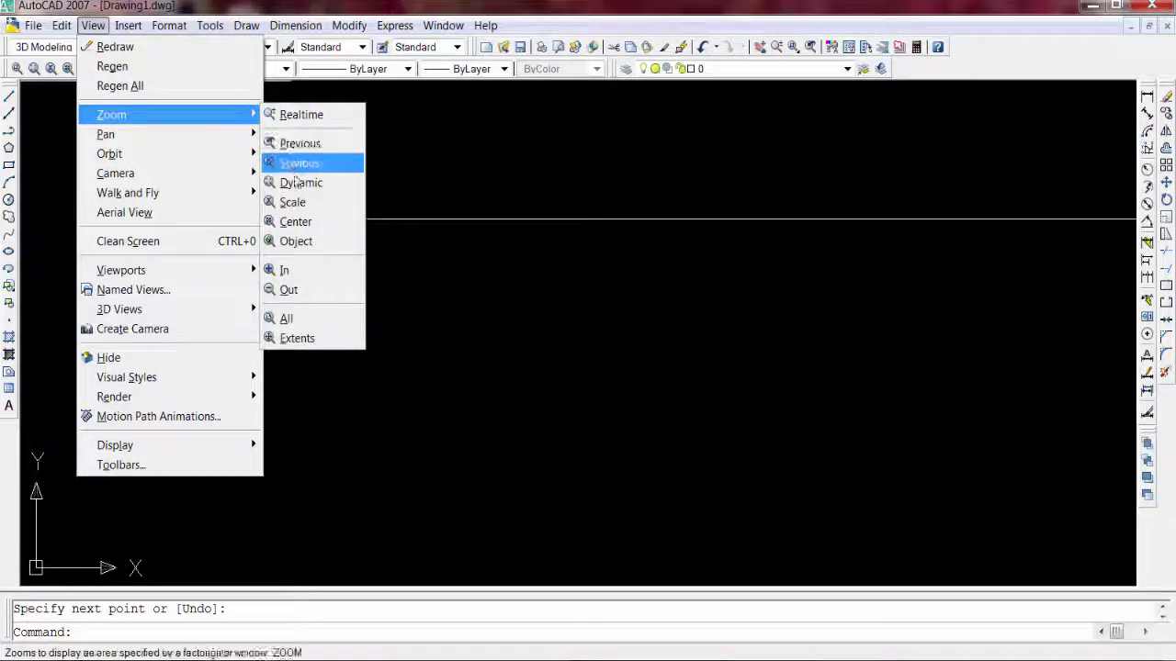
pyautogui.click(302, 324)
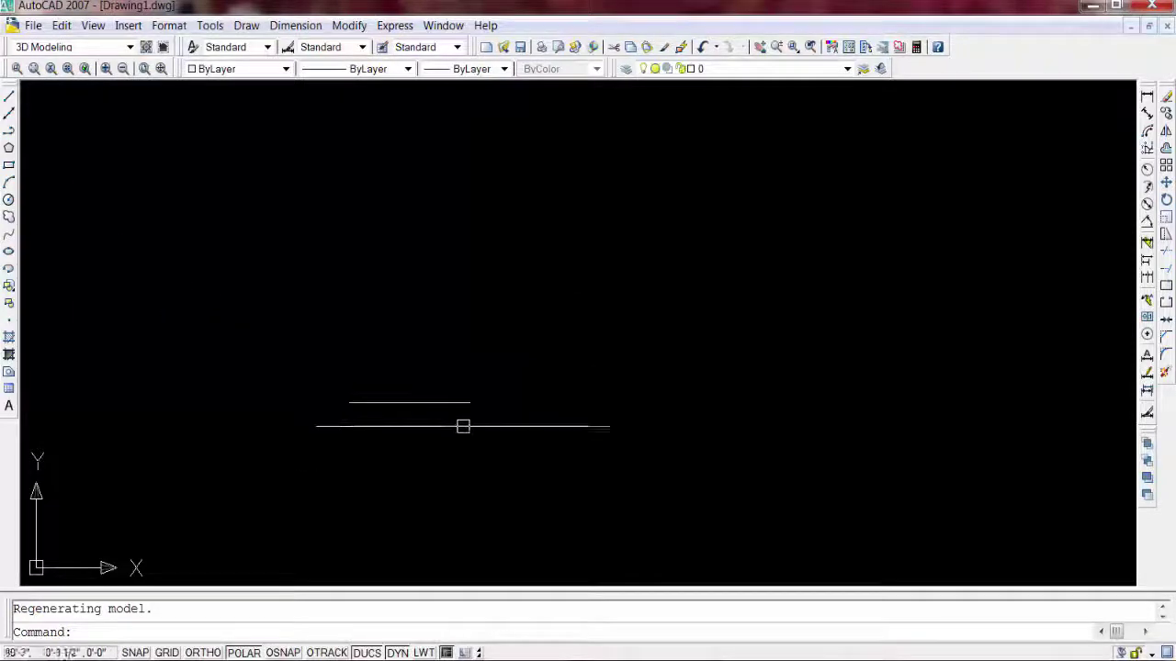
pyautogui.moveTo(391, 350); pyautogui.dragTo(360, 233, button='middle')
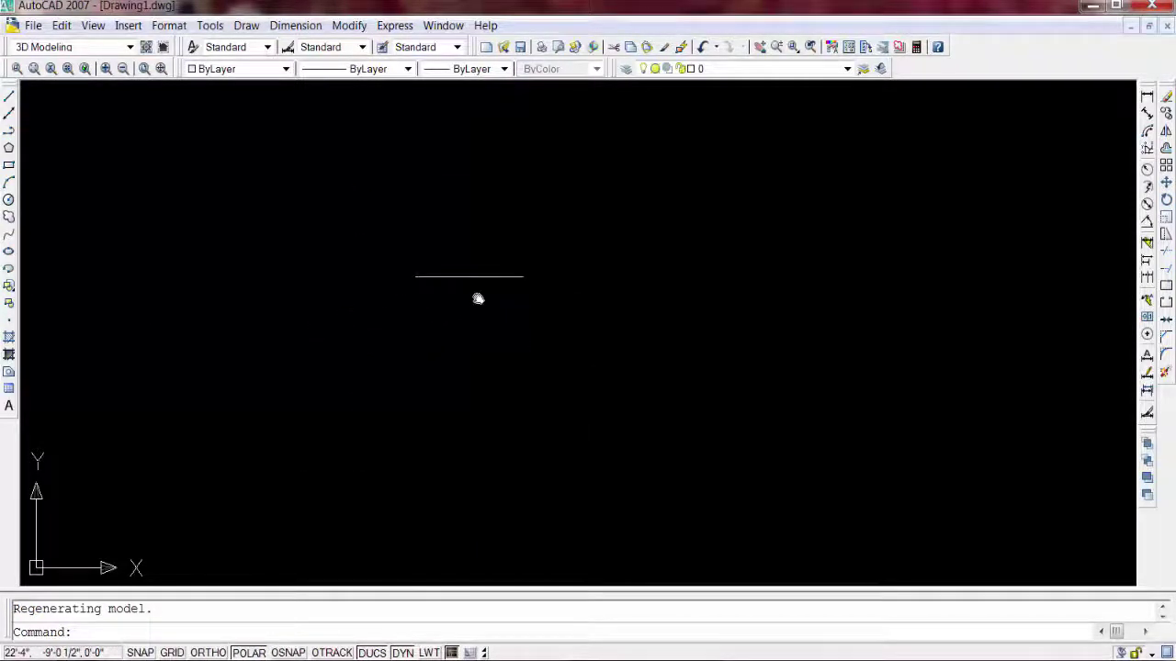
pyautogui.scroll(2, 360, 233)
pyautogui.scroll(-1, 404, 244)
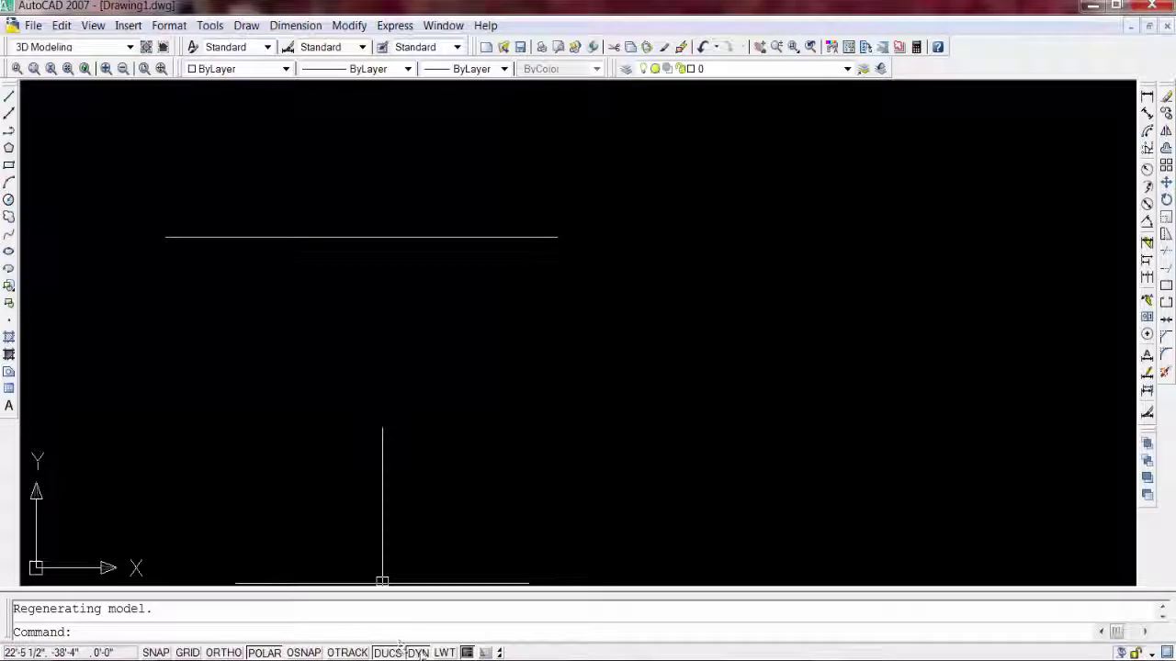
# - Turn on dynamic input and begin a test line, abandoning that first attempt
pyautogui.click(418, 653)
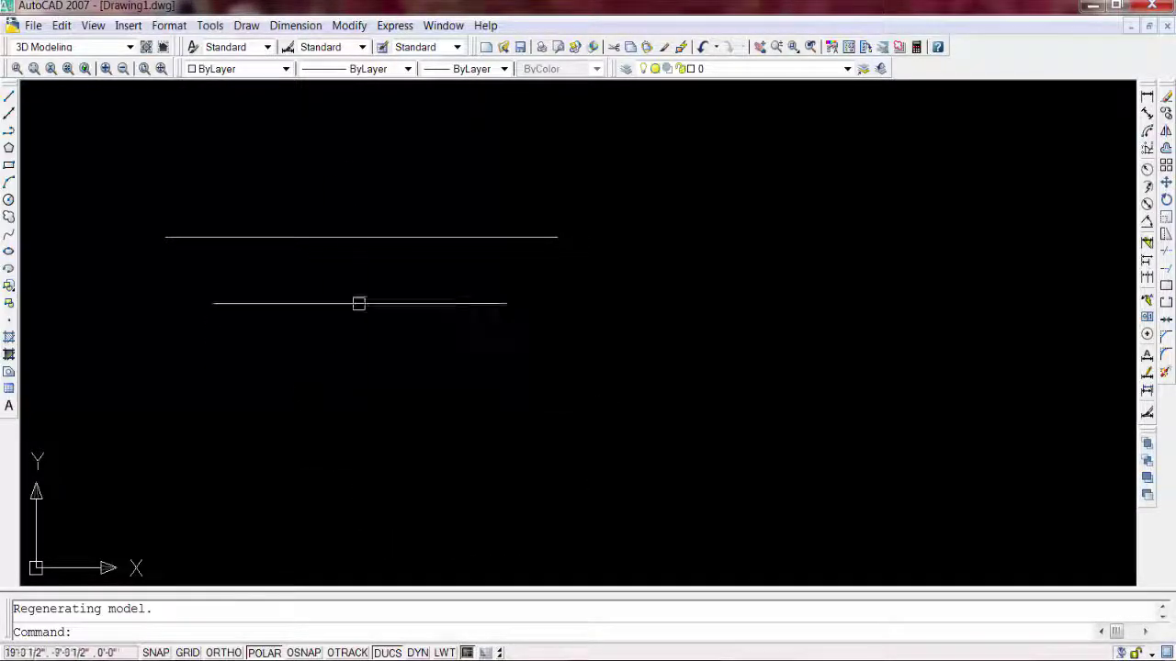
pyautogui.click(9, 95)
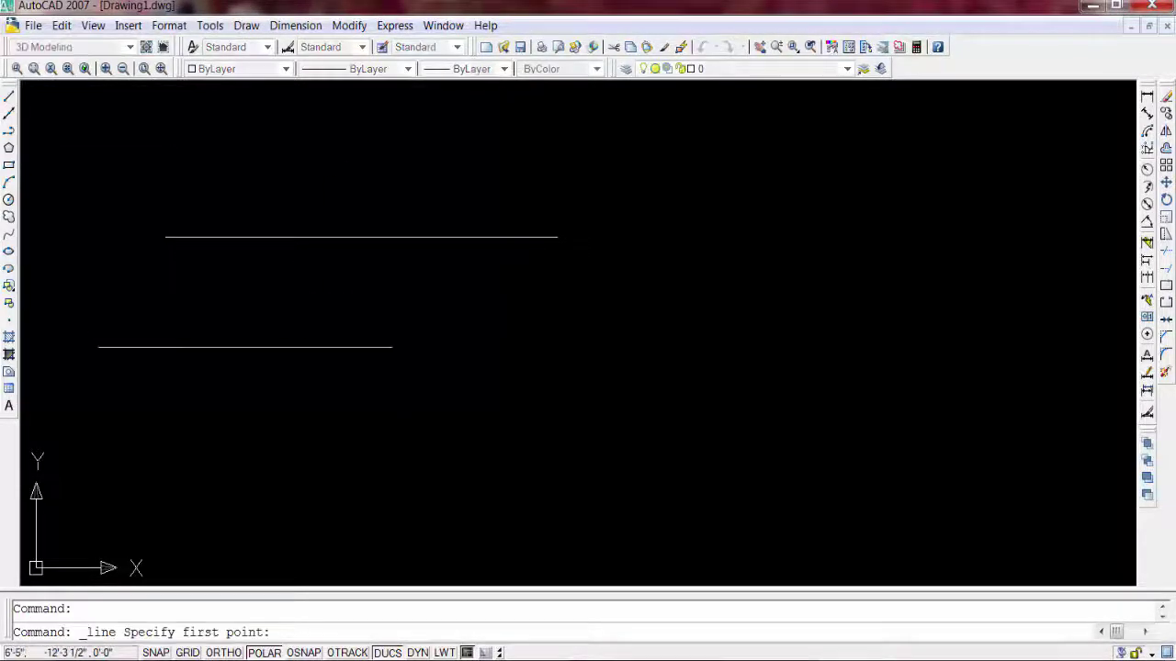
pyautogui.click(234, 324)
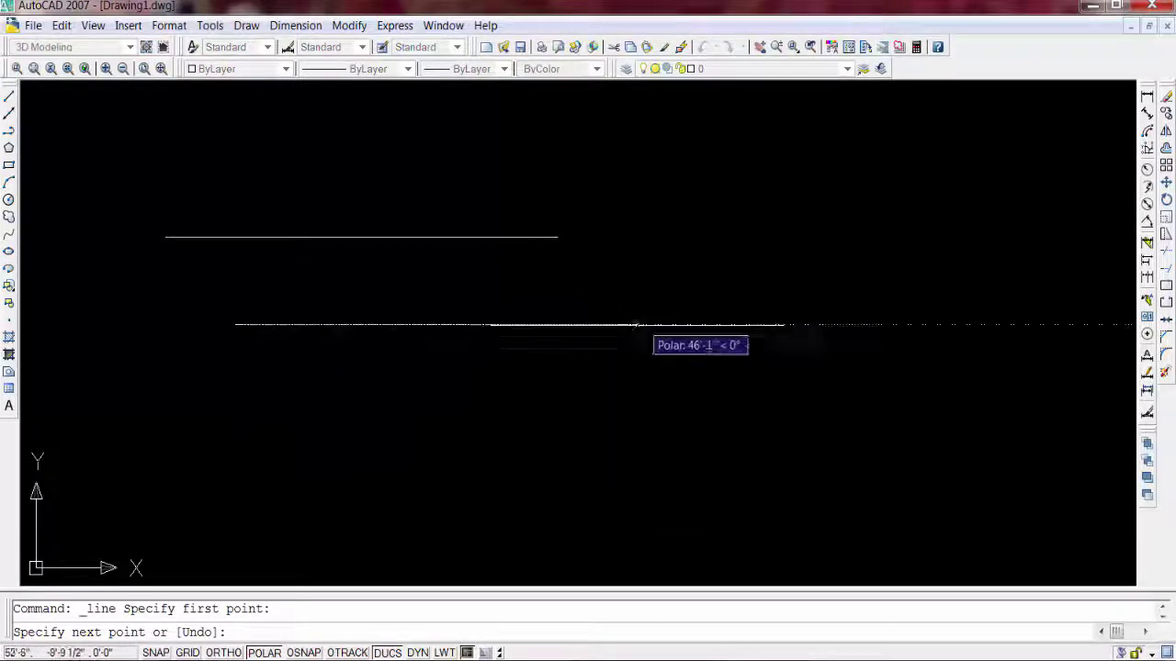
pyautogui.write('44454')
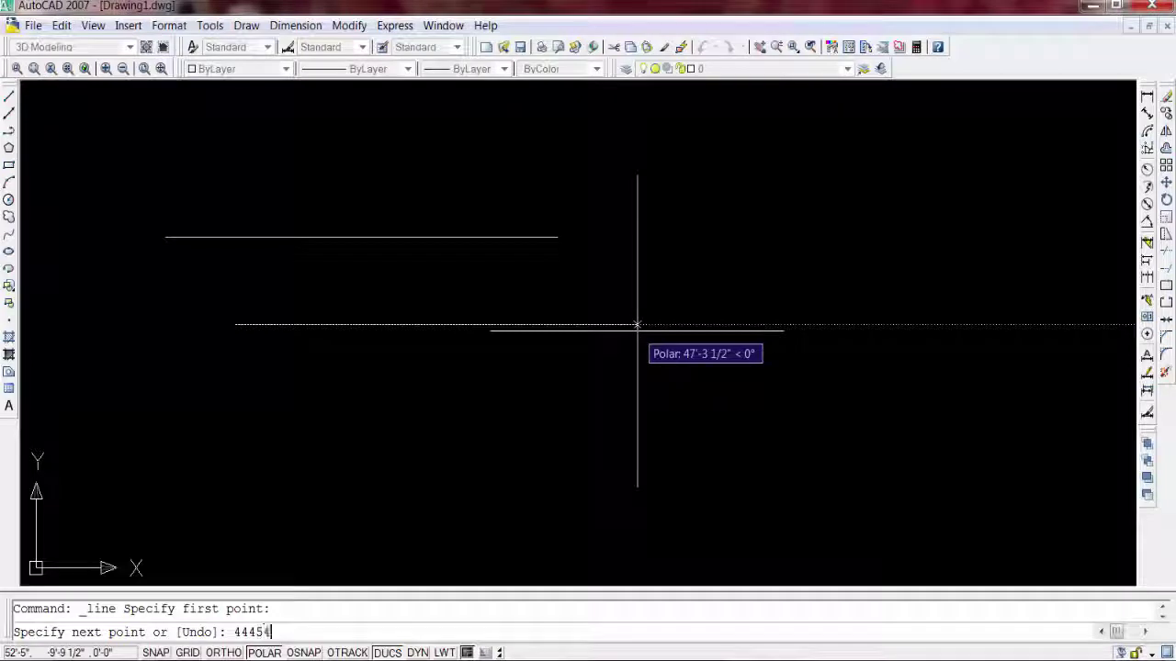
pyautogui.write('3')
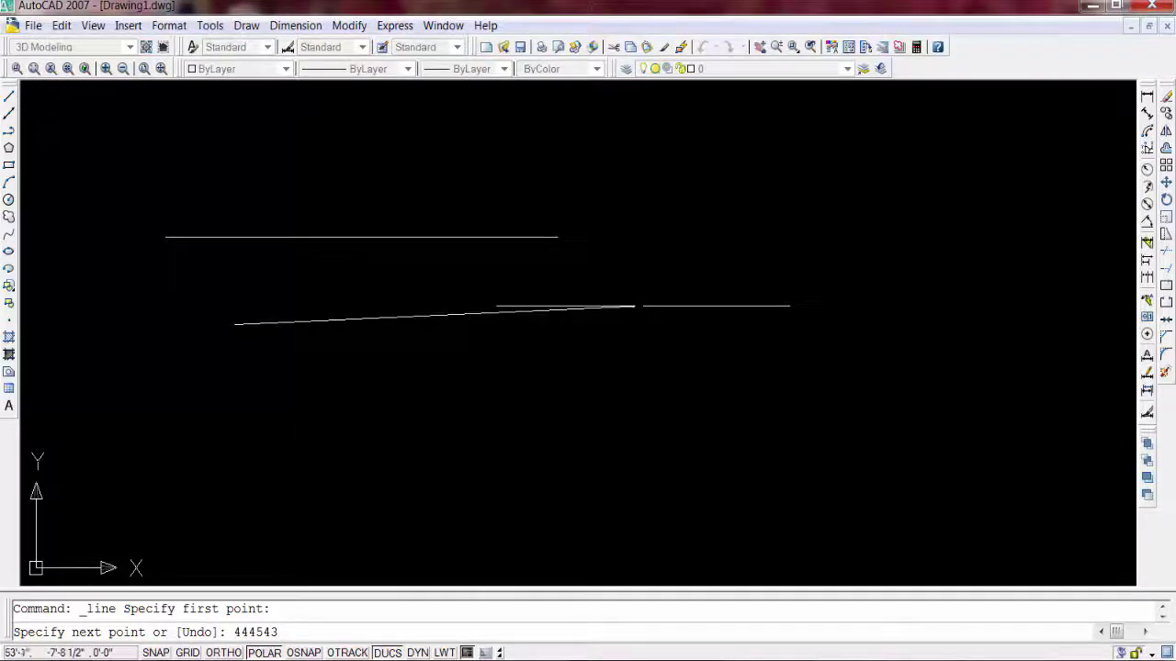
pyautogui.press('Escape')
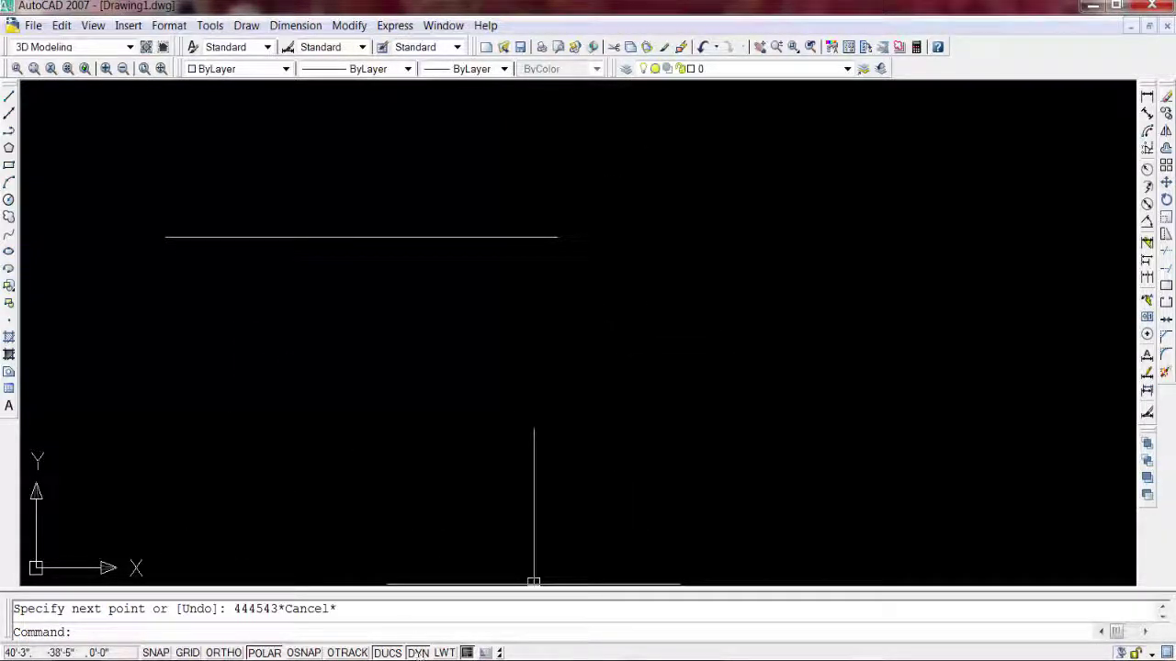
# - Draw a connected horizontal, vertical and sloped line run, then window-select all the lines
pyautogui.click(9, 96)
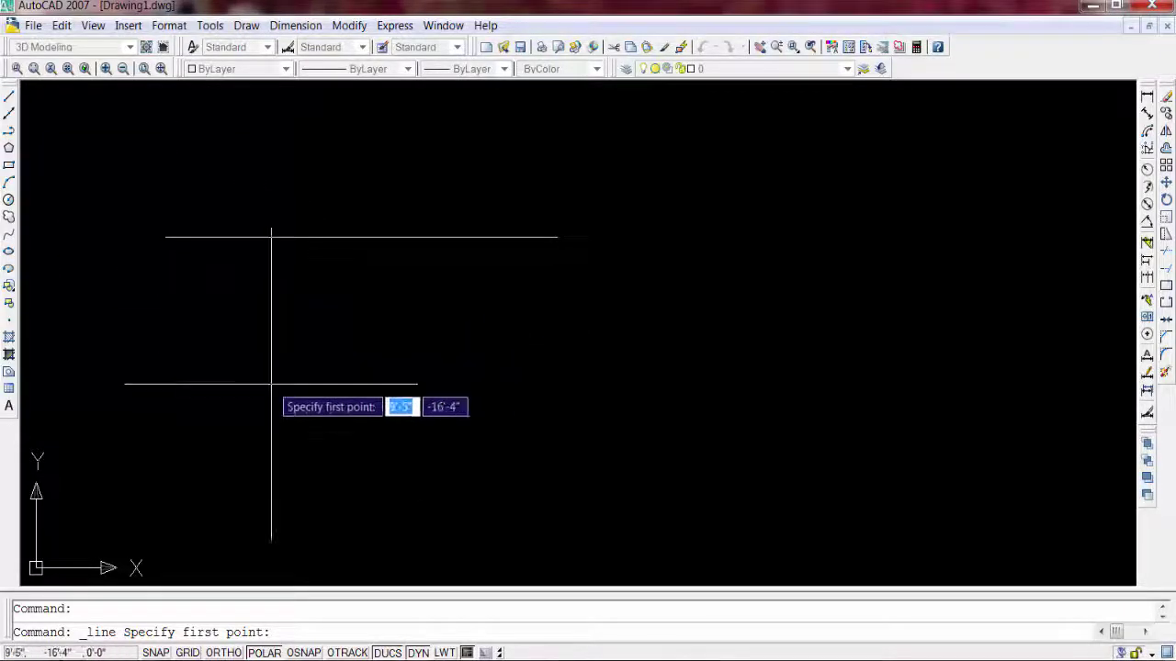
pyautogui.click(250, 338)
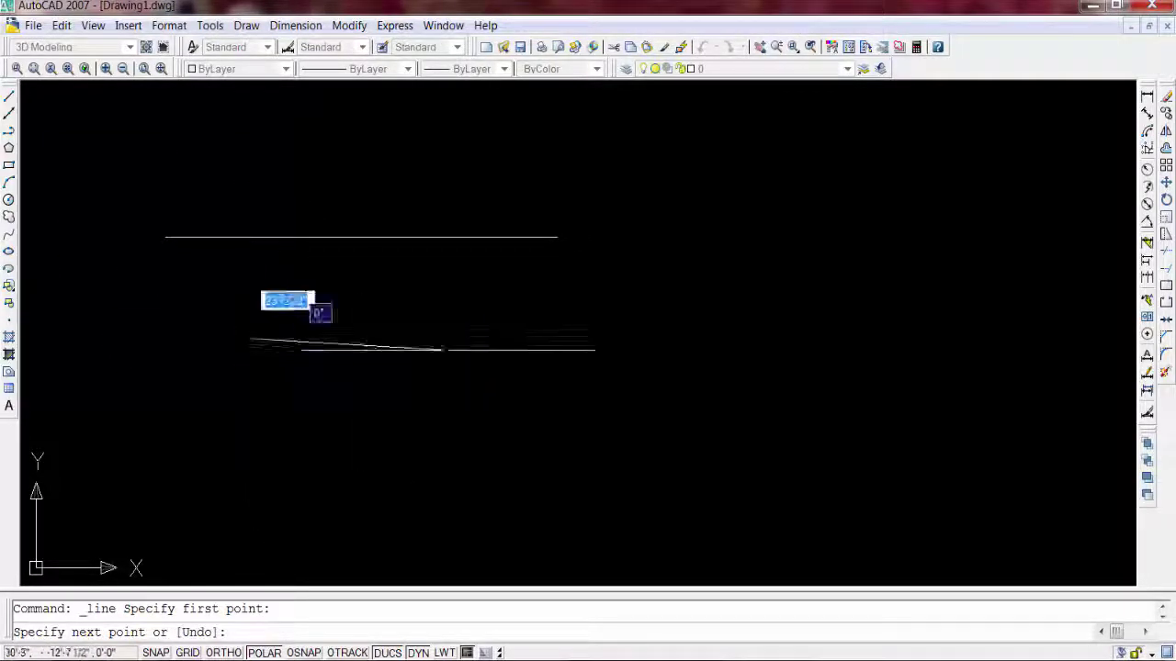
pyautogui.click(655, 338)
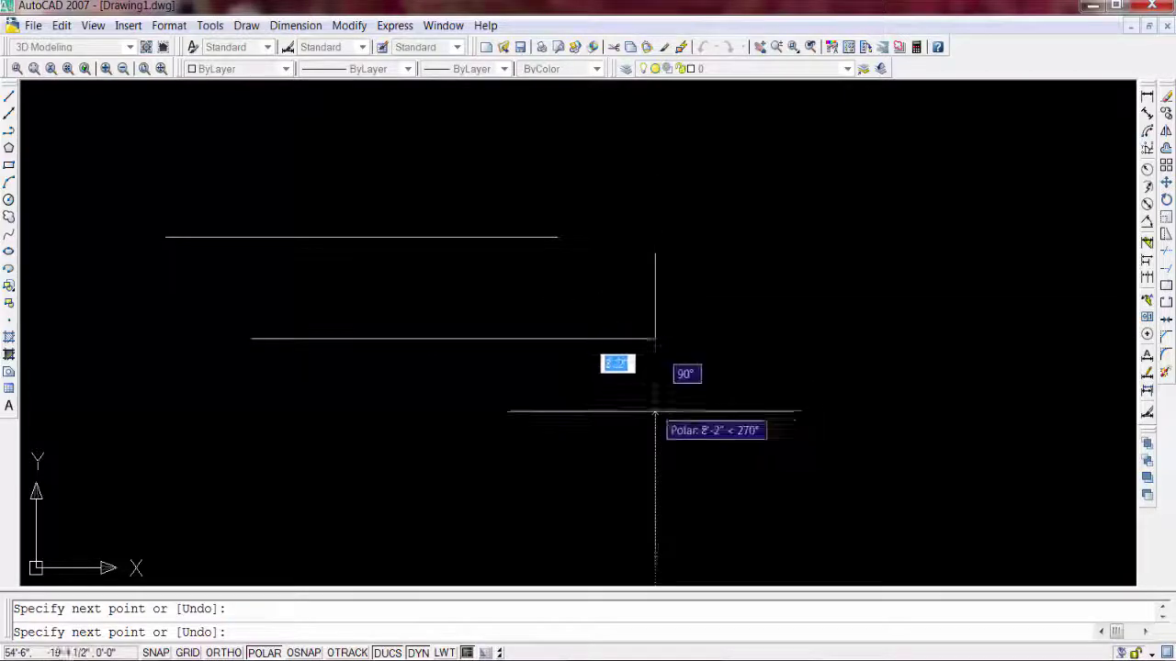
pyautogui.click(655, 477)
pyautogui.click(411, 454)
pyautogui.press('Escape')
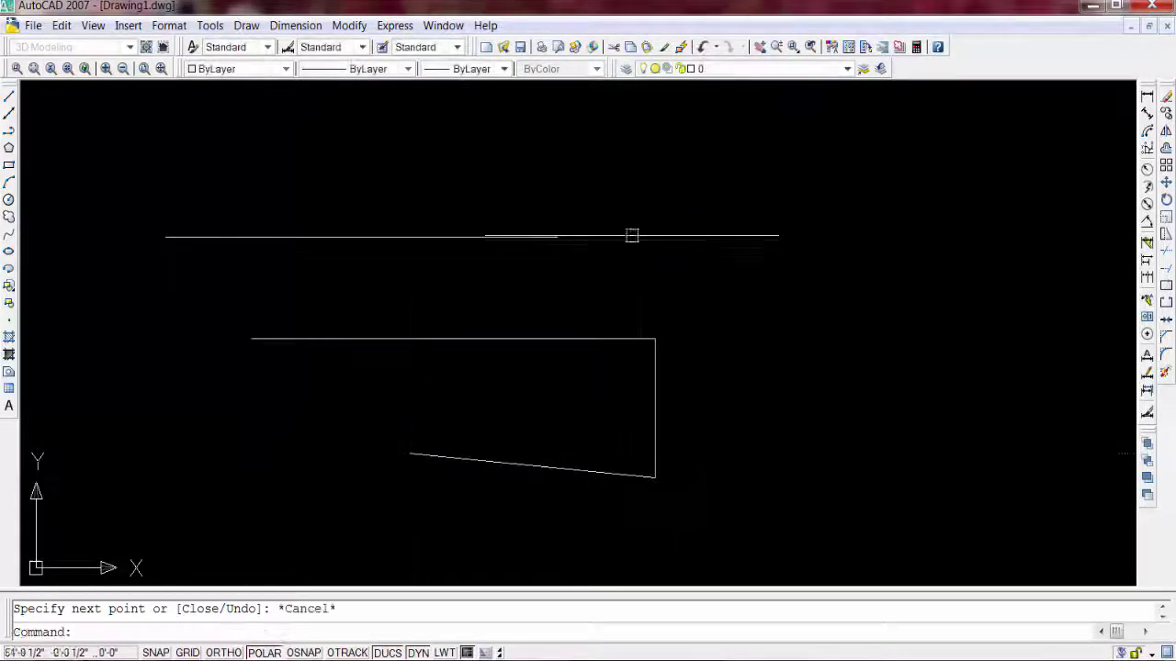
pyautogui.click(675, 143)
pyautogui.click(396, 466)
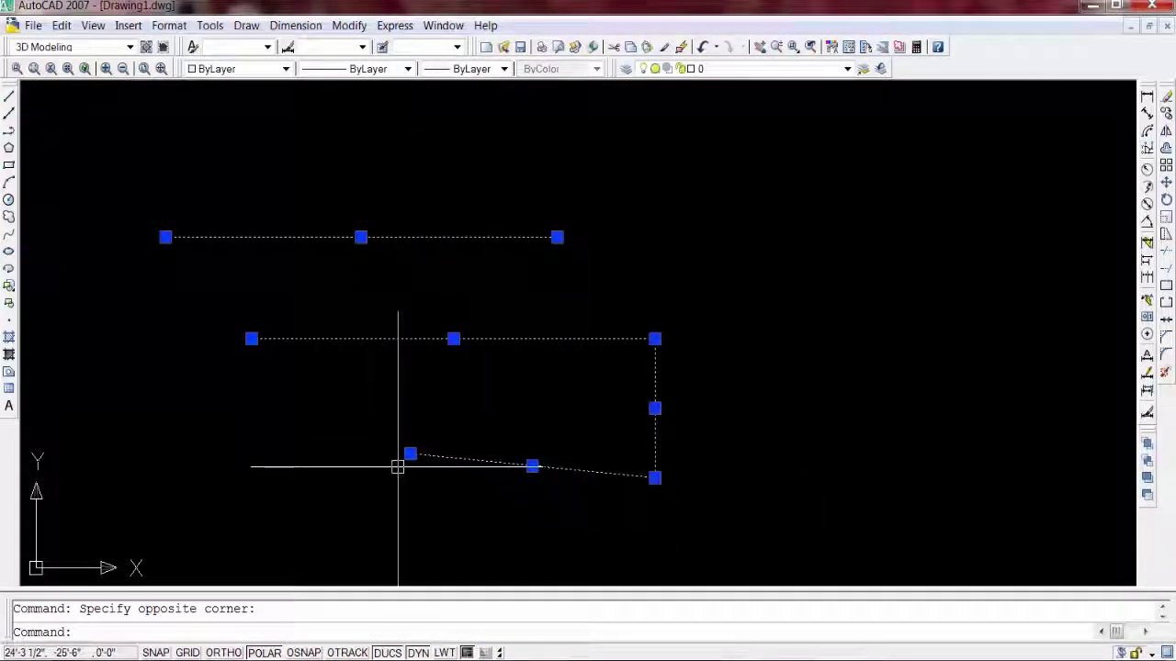
# - Erase all four selected test lines with Delete
pyautogui.press('Delete')
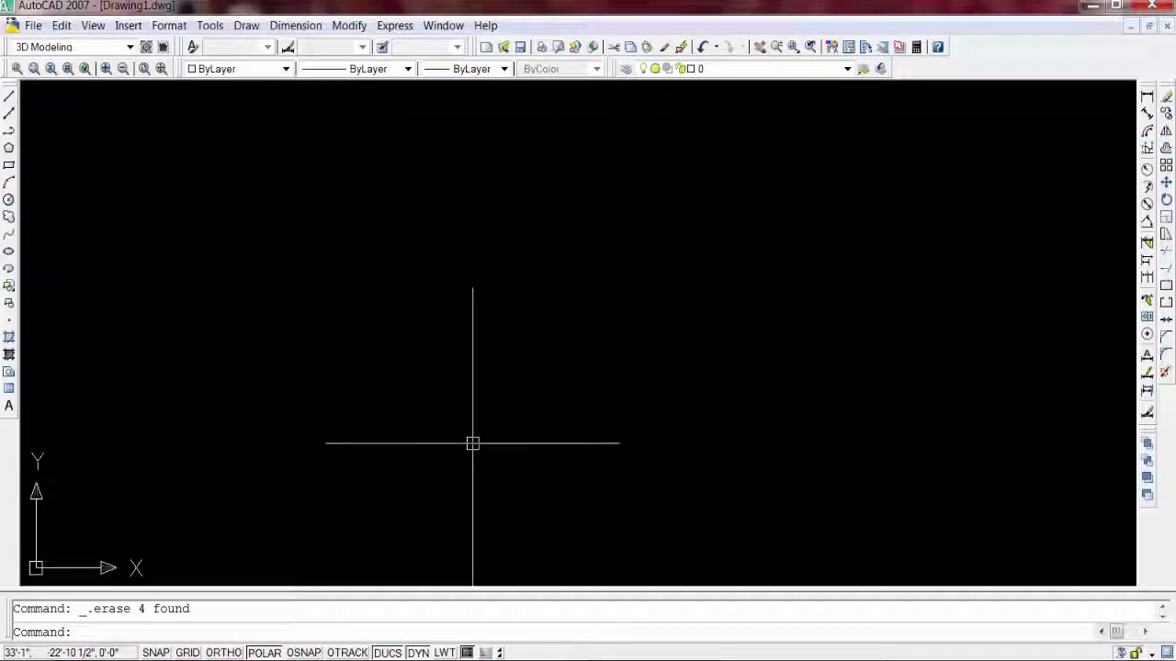
# - Draw a horizontal wall line 42'1" long with Ortho turned on
pyautogui.click(9, 97)
pyautogui.click(248, 214)
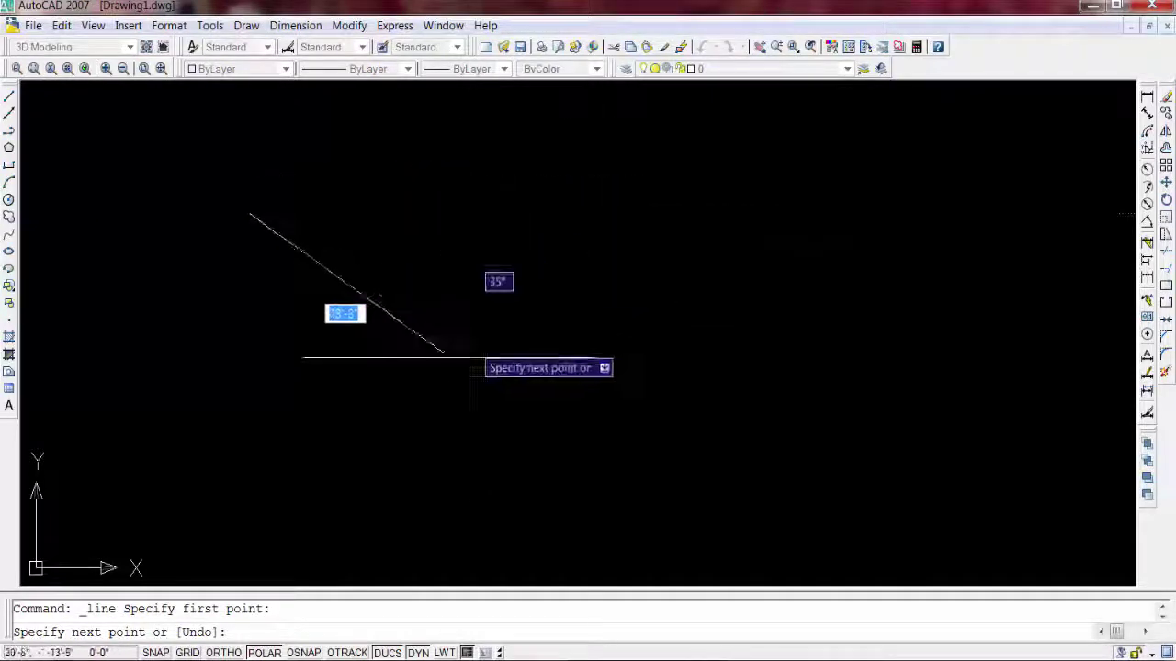
pyautogui.press('F8')
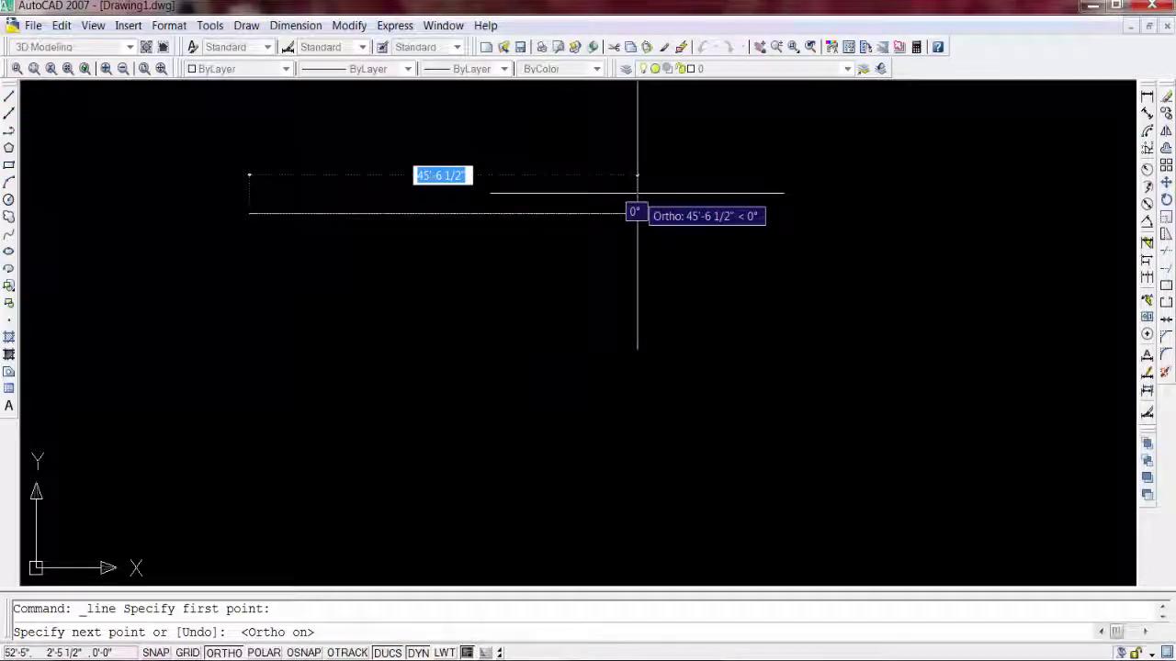
pyautogui.write("42'1")
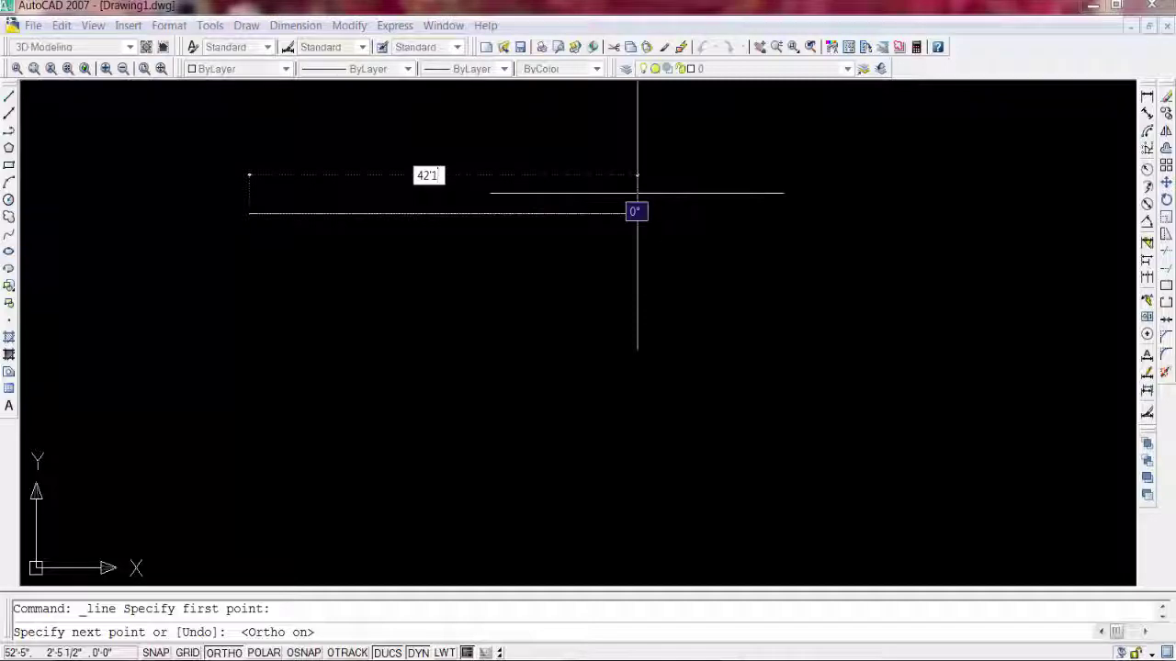
pyautogui.press('Return')
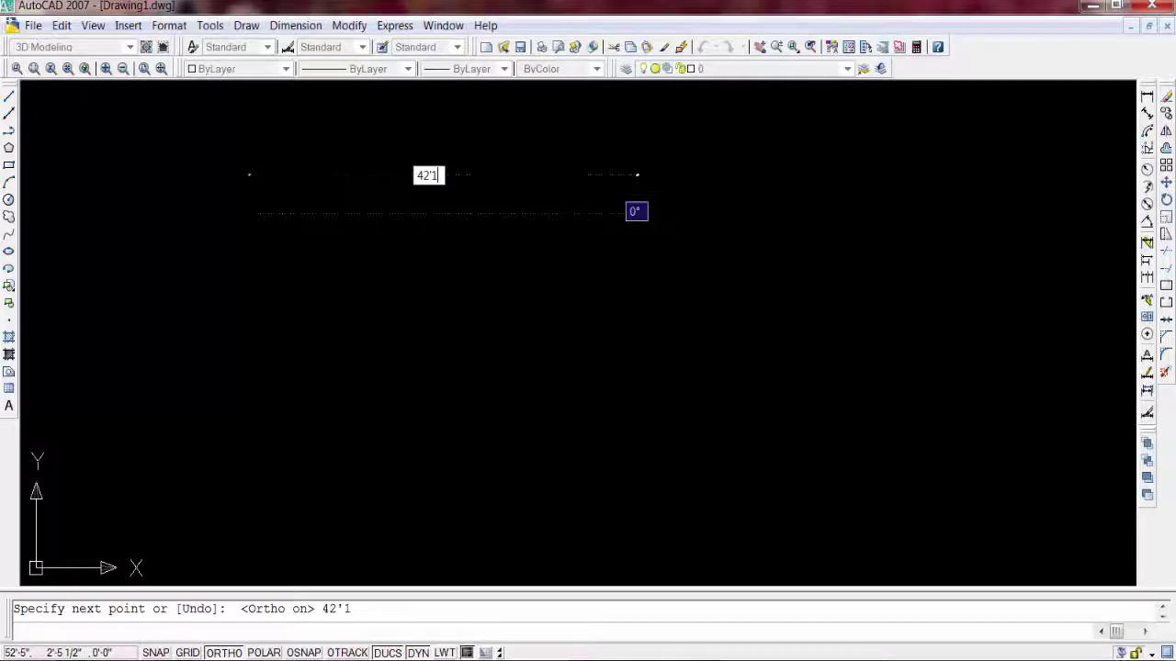
pyautogui.press('Return')
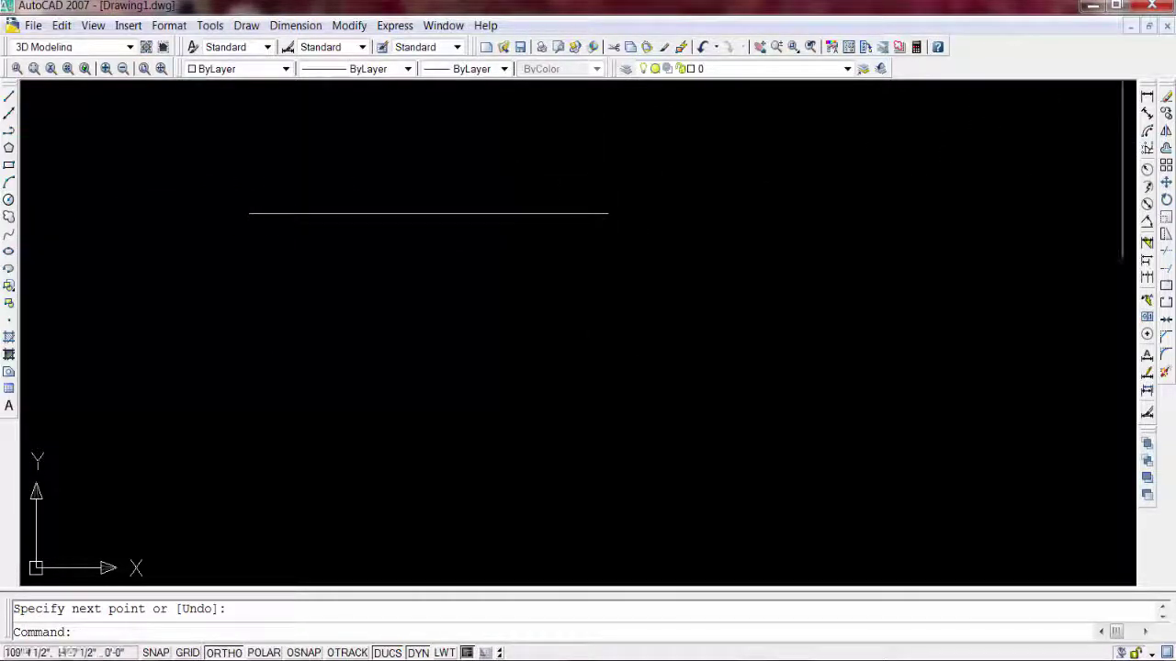
pyautogui.click(1146, 96)
pyautogui.press('Escape')
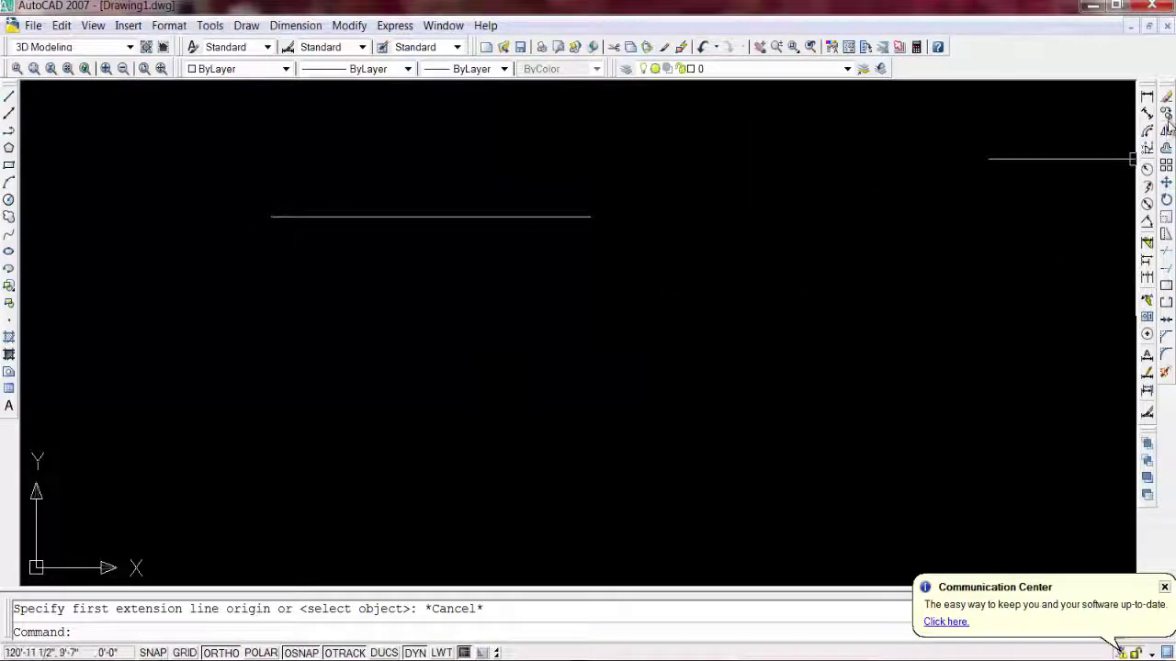
# - Review the object snap settings in the Drafting Settings dialog
pyautogui.click(1148, 96)
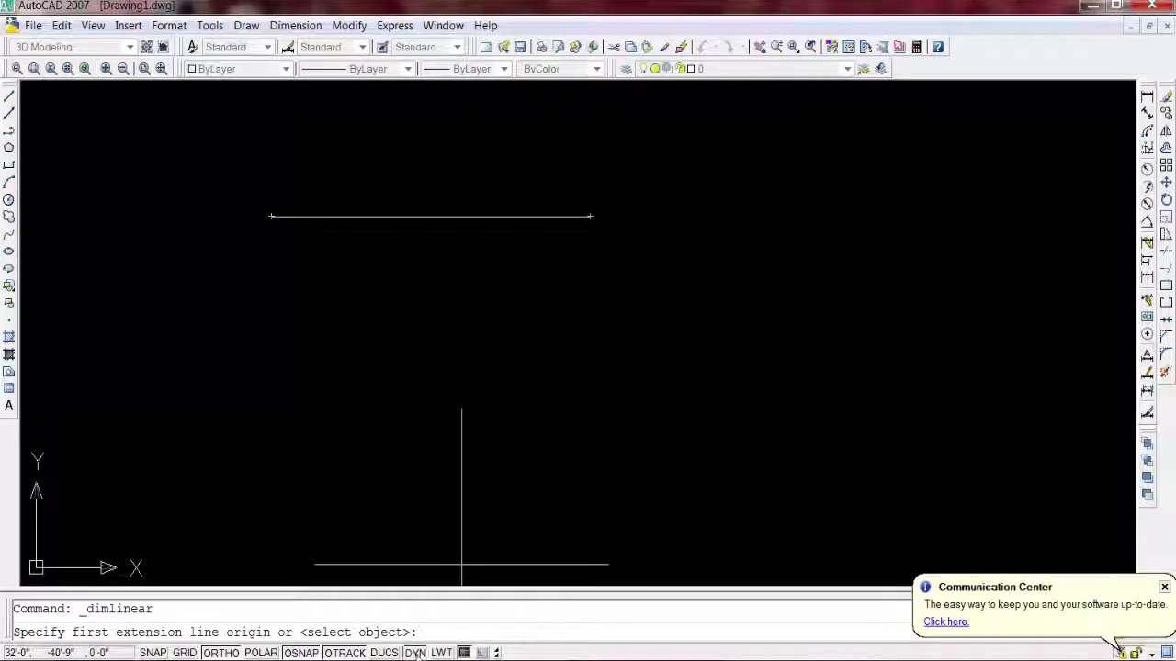
pyautogui.rightClick(417, 654)
pyautogui.click(456, 643)
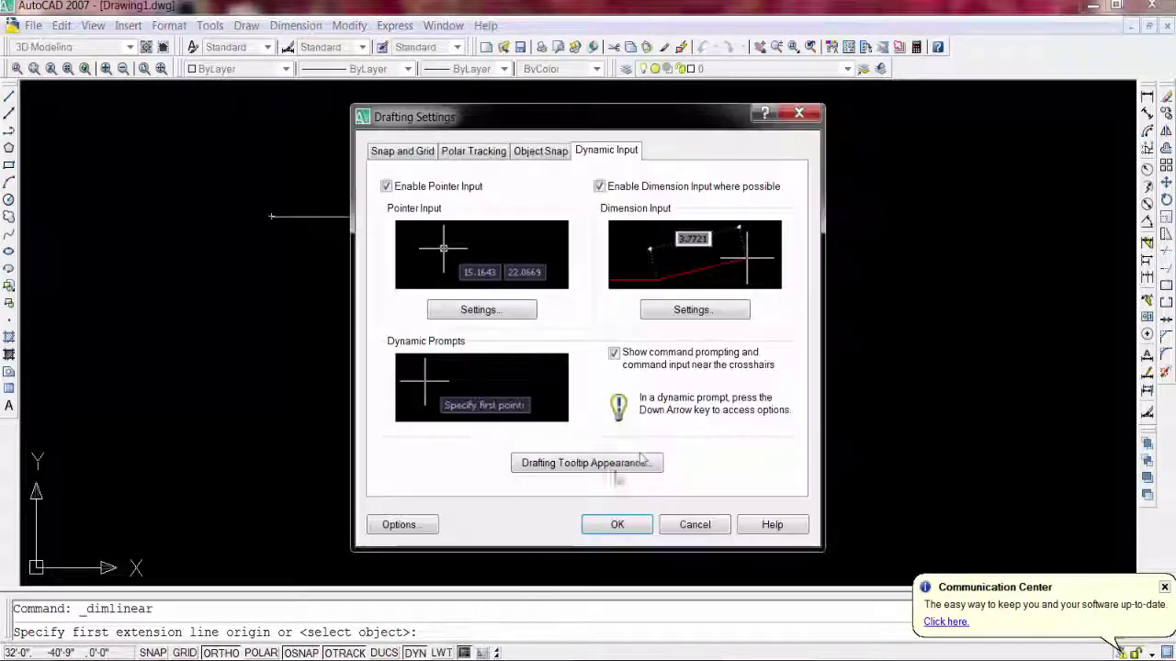
pyautogui.click(555, 154)
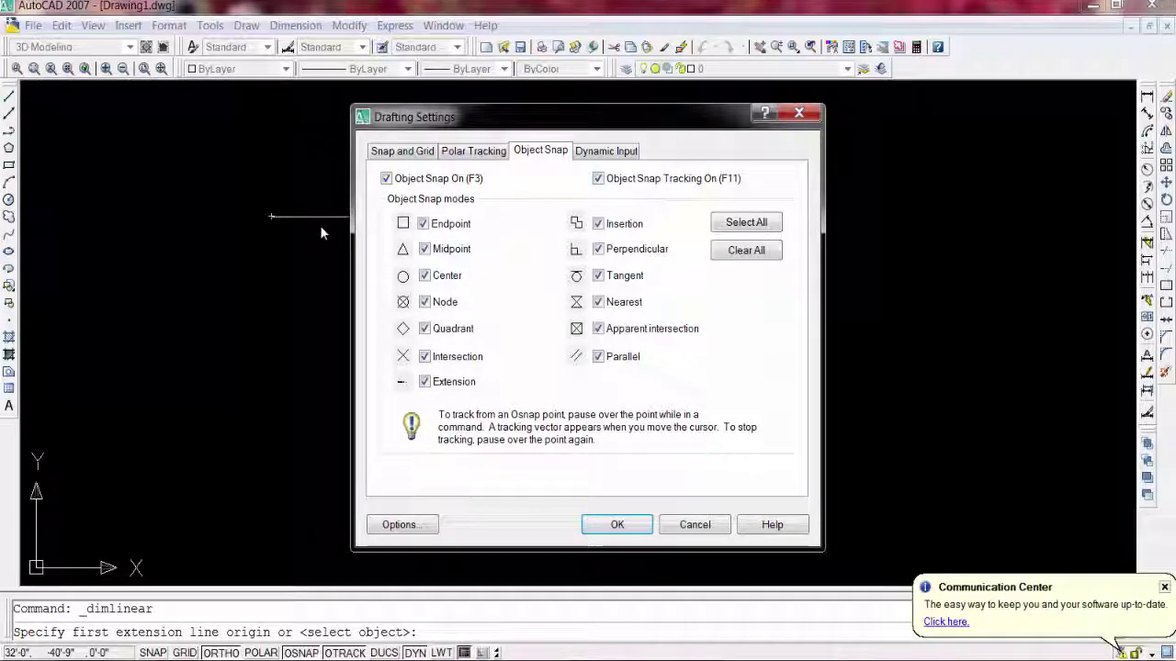
pyautogui.click(617, 525)
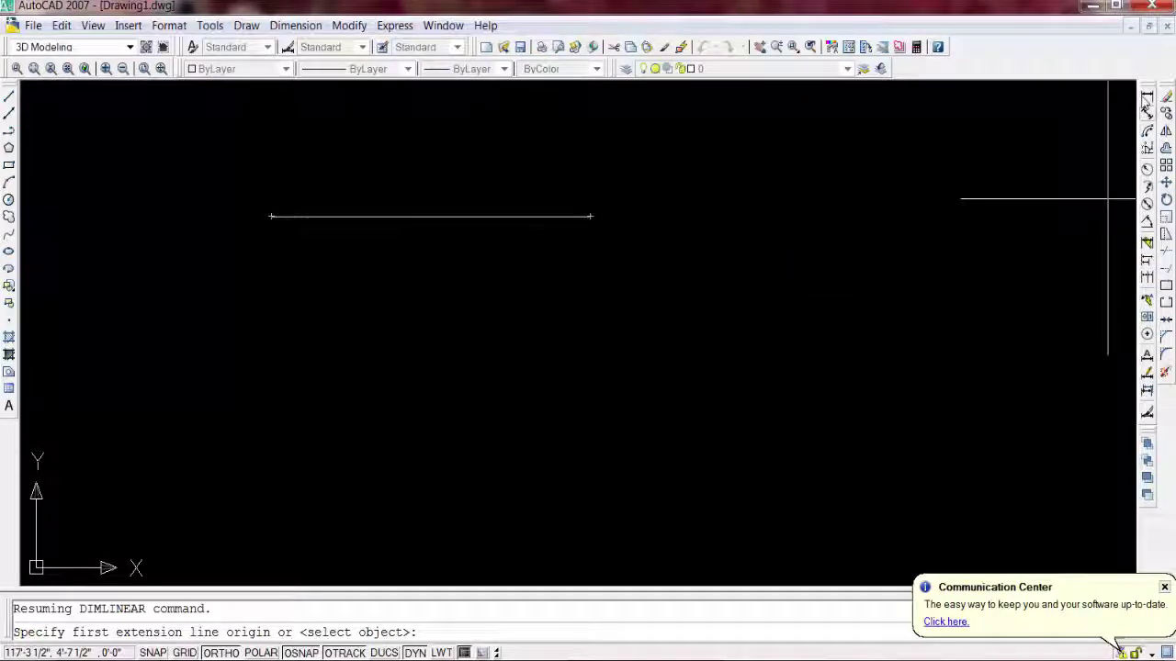
# - Add a linear dimension across the wall line's endpoints, reading 42'-1"
pyautogui.click(1146, 97)
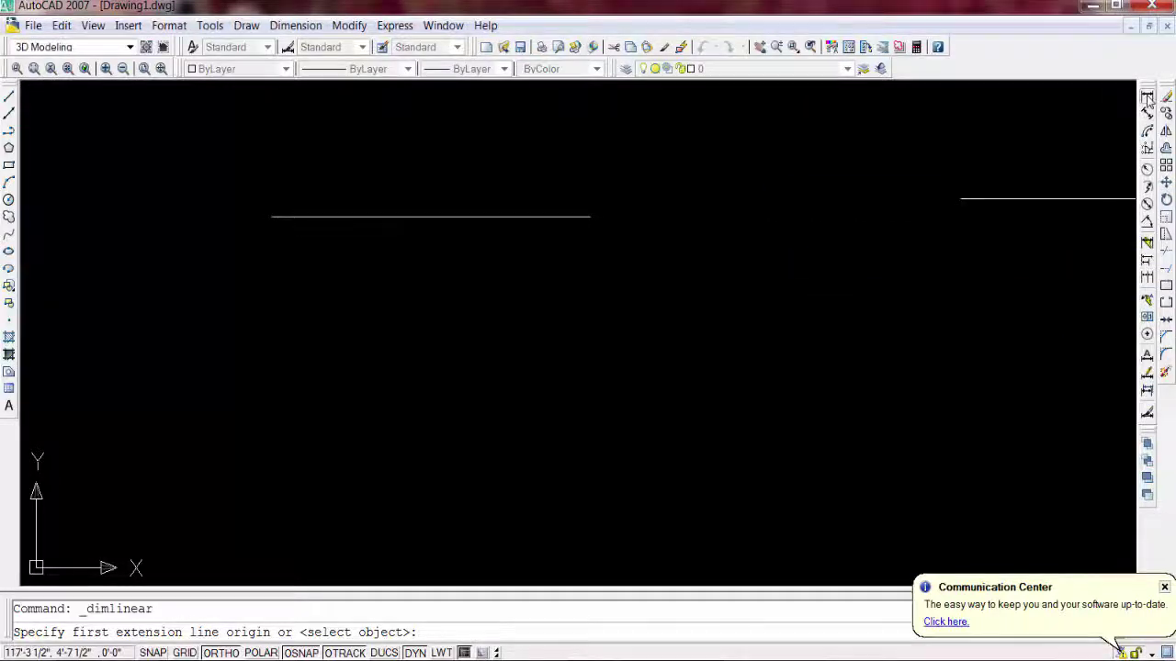
pyautogui.click(271, 216)
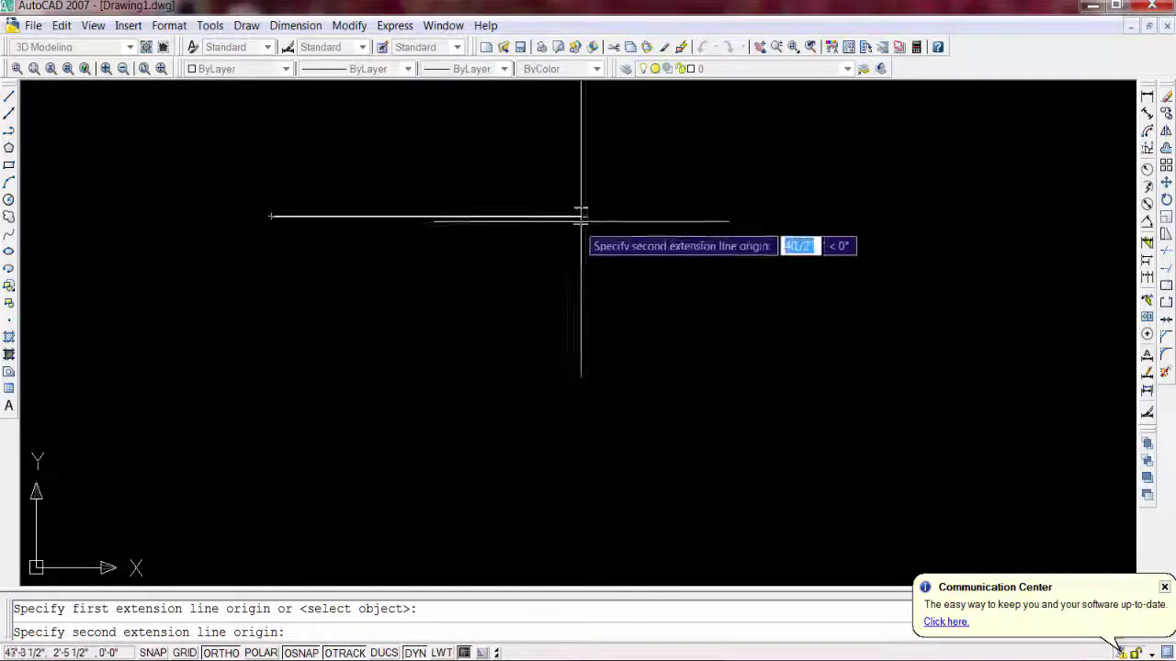
pyautogui.click(590, 216)
pyautogui.click(600, 163)
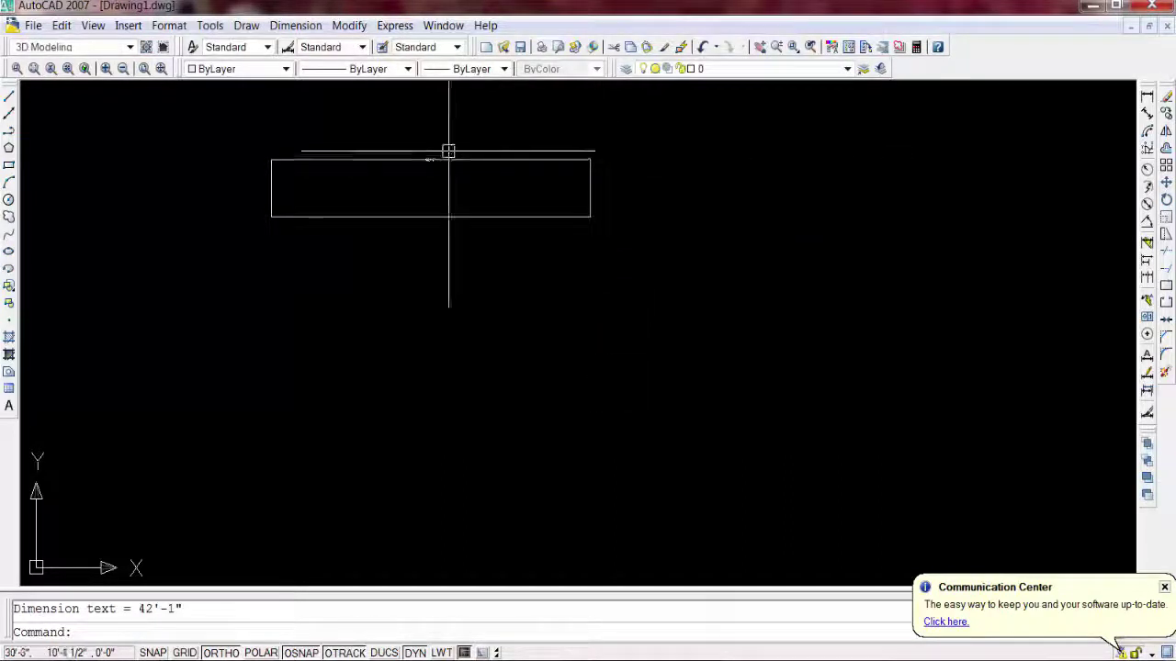
pyautogui.scroll(5, 433, 157)
pyautogui.scroll(2, 433, 157)
pyautogui.scroll(2, 407, 171)
pyautogui.scroll(-7, 407, 171)
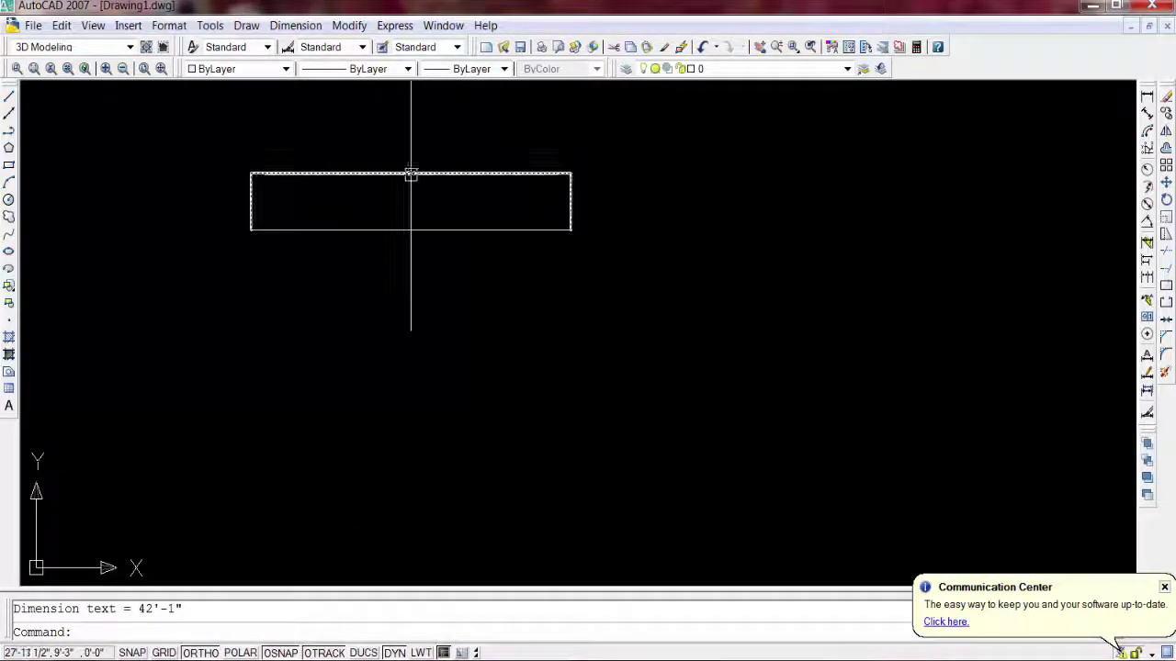
# - Crossing-select the 42'-1" dimension and delete it
pyautogui.click(701, 140)
pyautogui.click(501, 190)
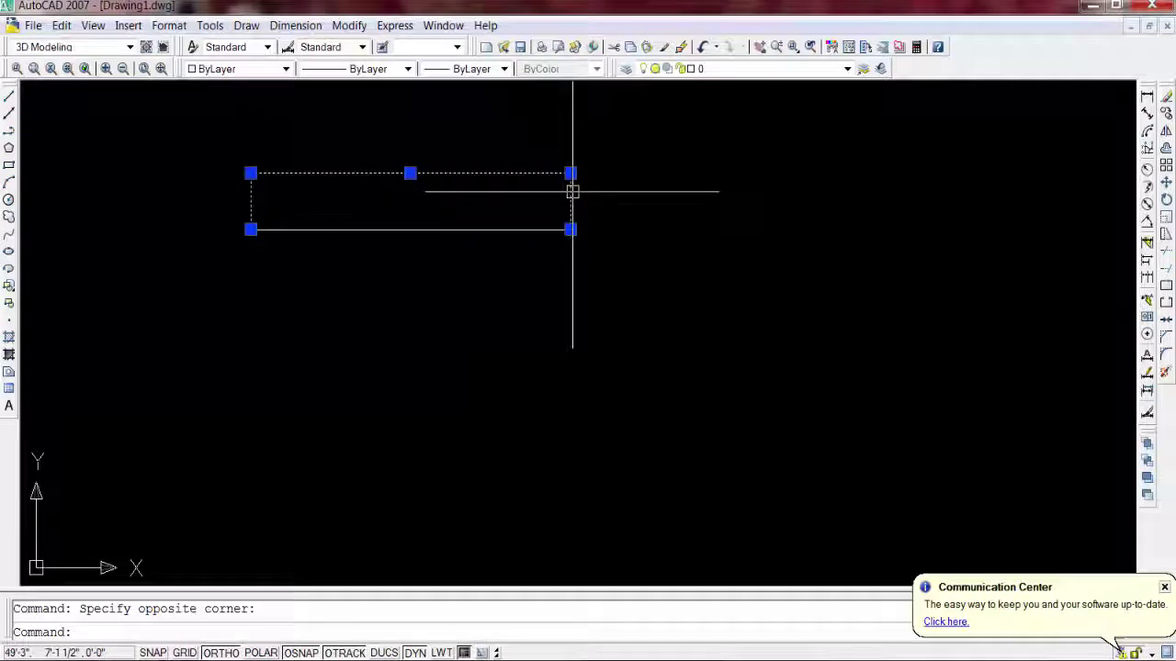
pyautogui.press('Delete')
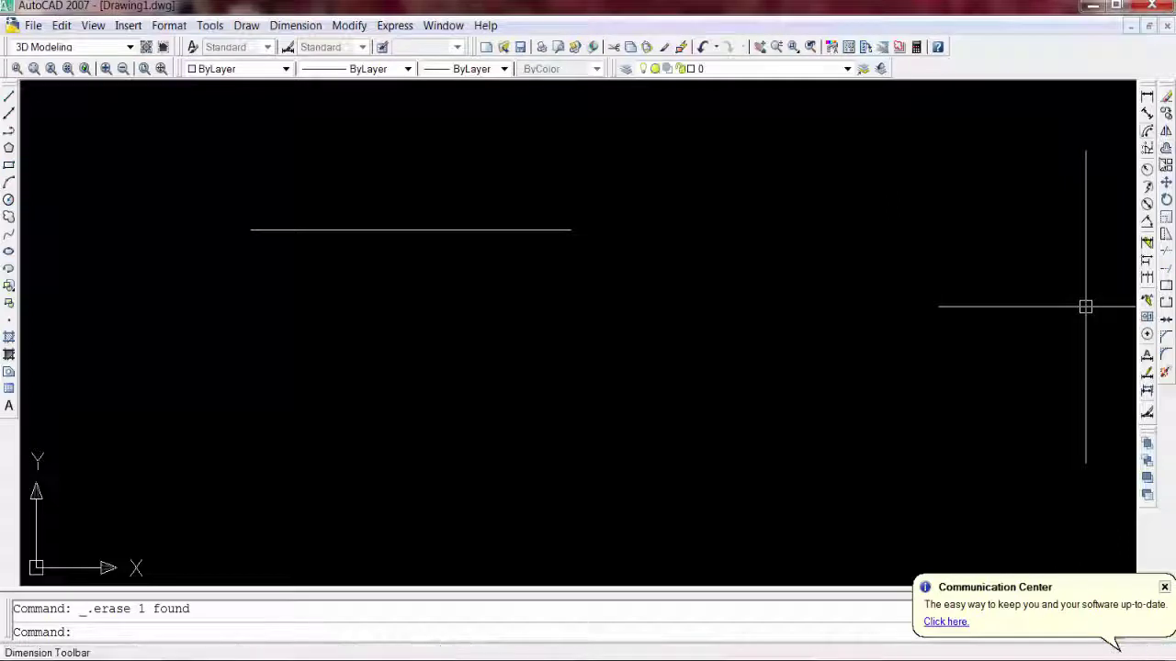
# - Offset the top wall line 10 units downward to double it
pyautogui.click(1166, 148)
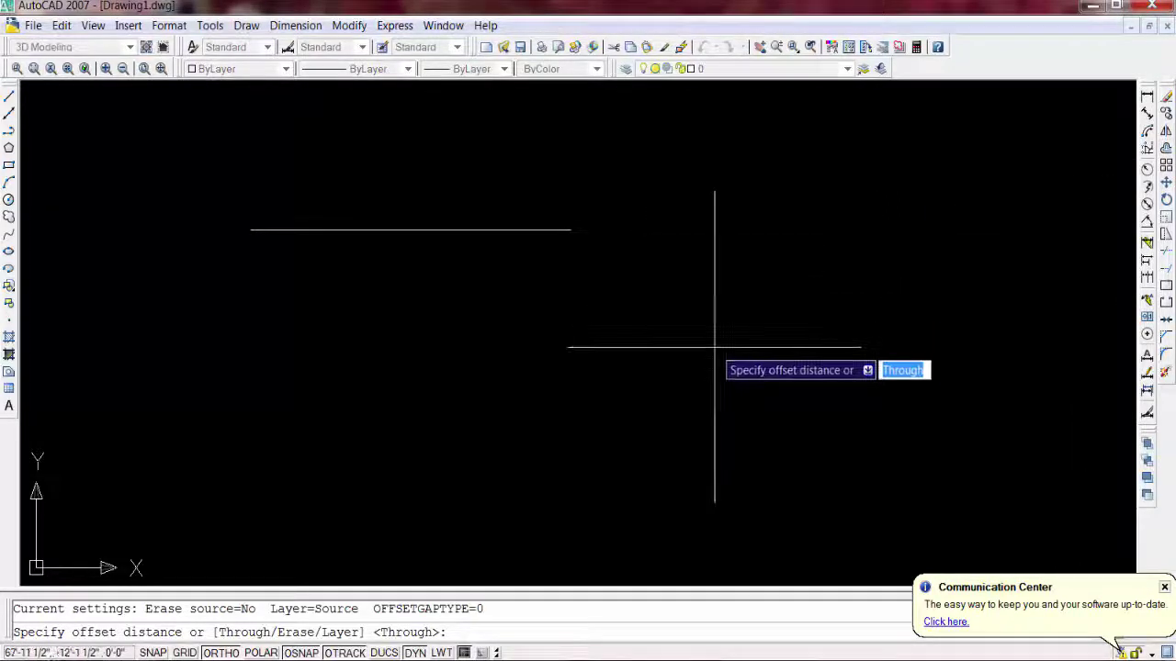
pyautogui.write('10')
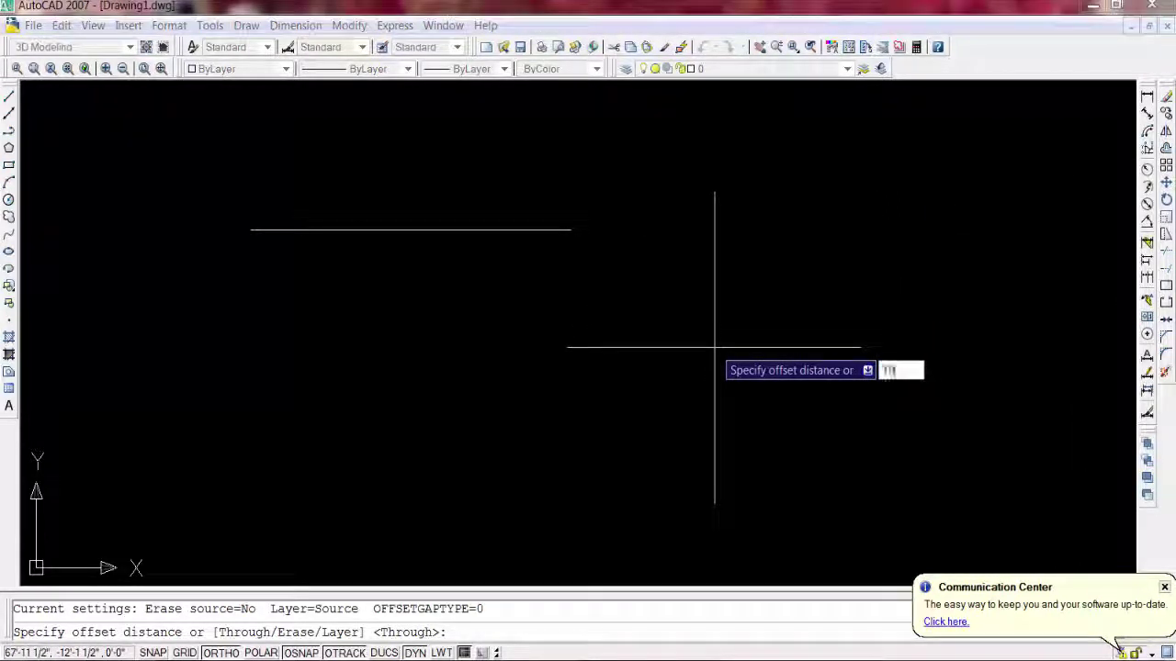
pyautogui.press('Return')
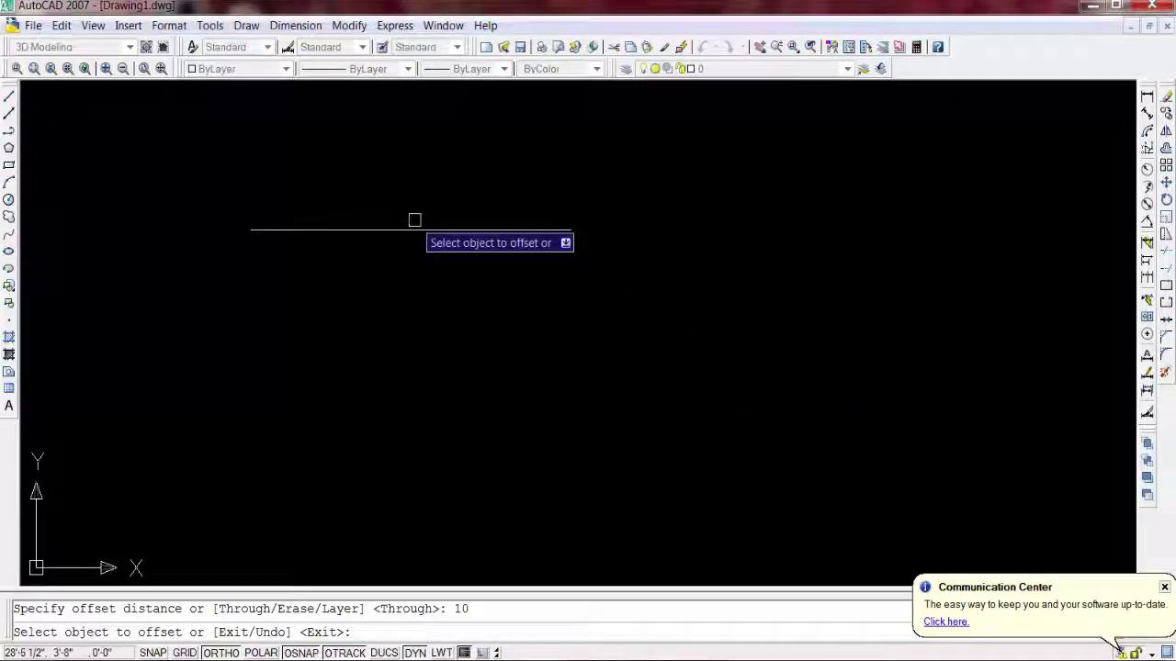
pyautogui.click(415, 229)
pyautogui.click(419, 243)
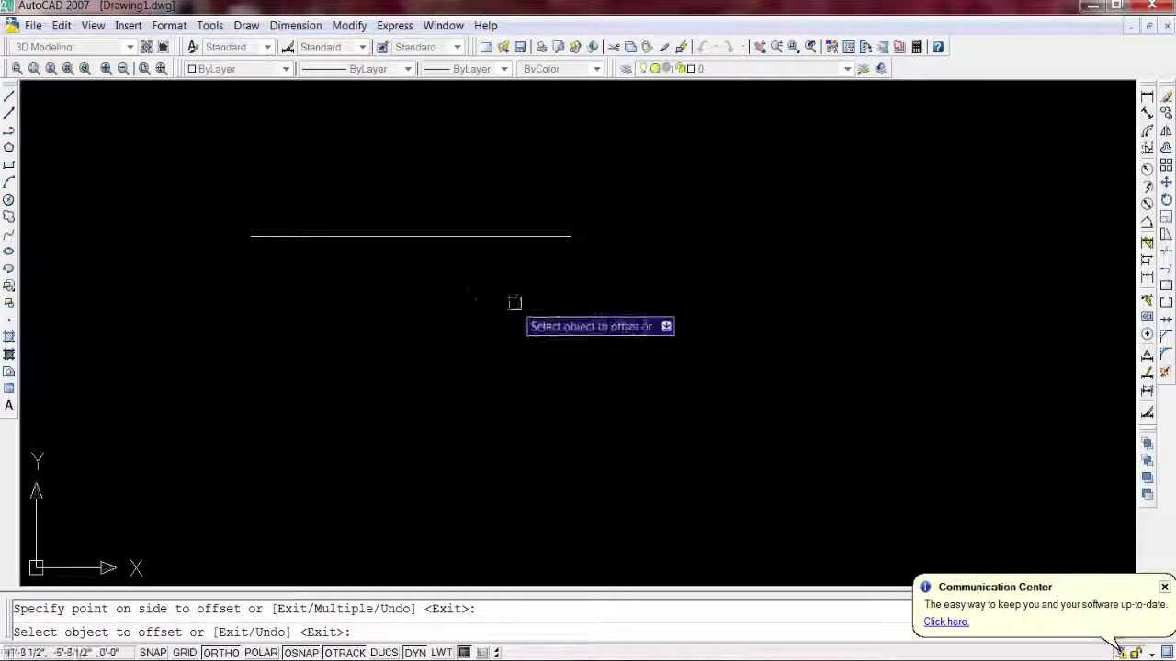
pyautogui.press('Escape')
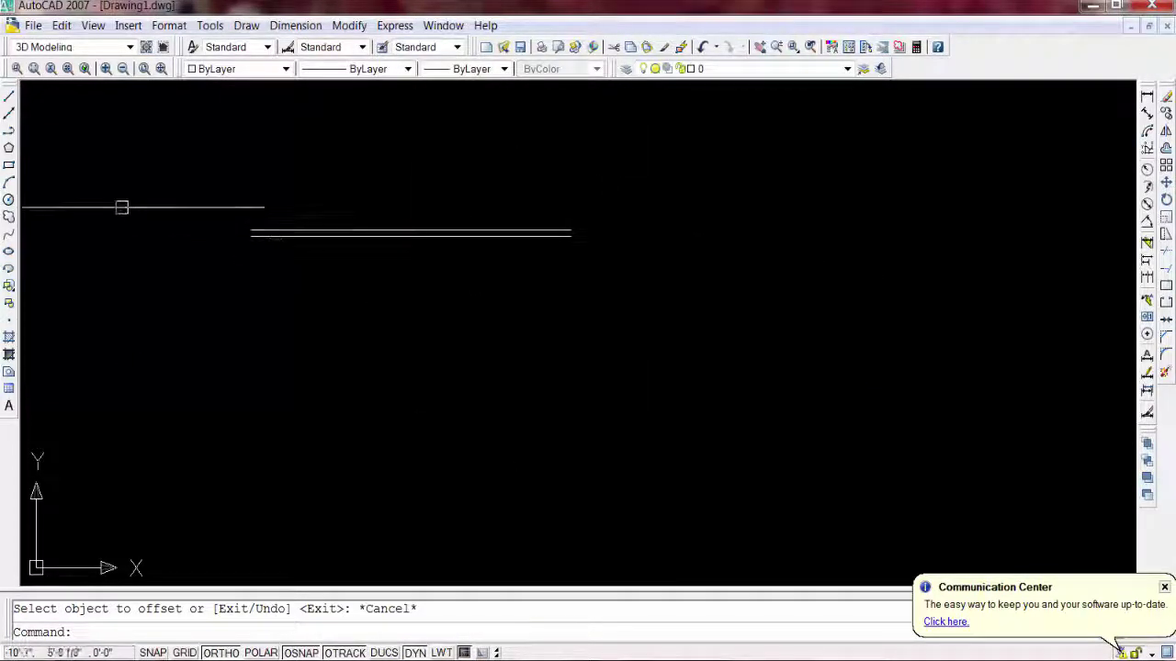
# - Draw a 41'5 vertical wall line downward from the top wall's left end
pyautogui.click(8, 97)
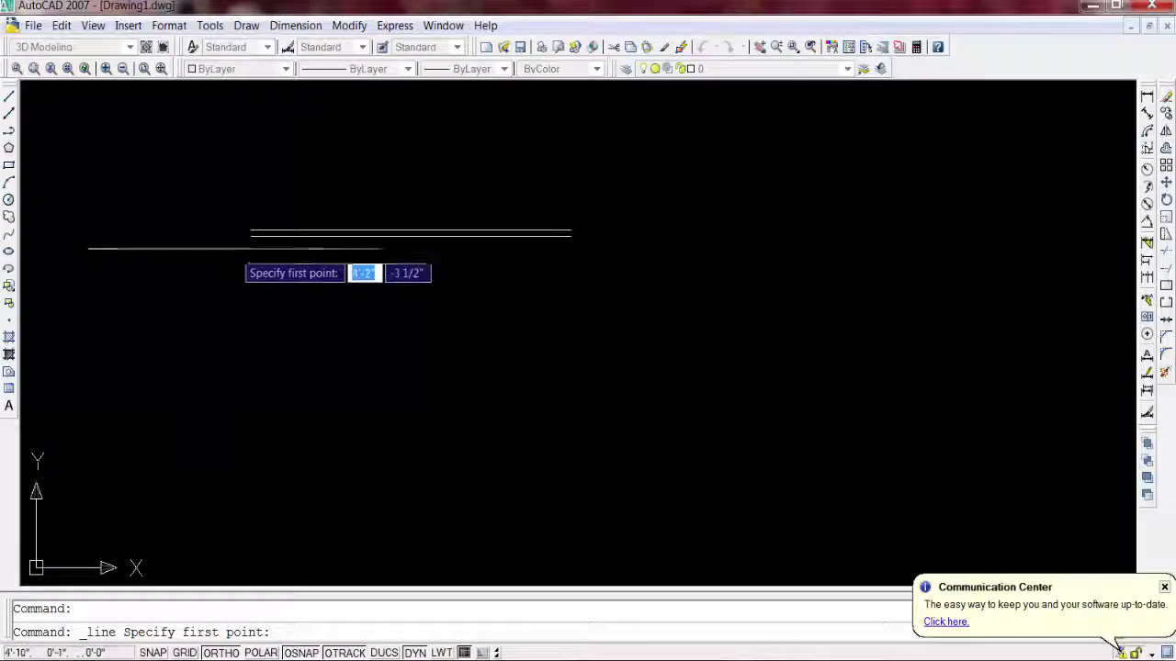
pyautogui.scroll(4, 238, 241)
pyautogui.click(268, 208)
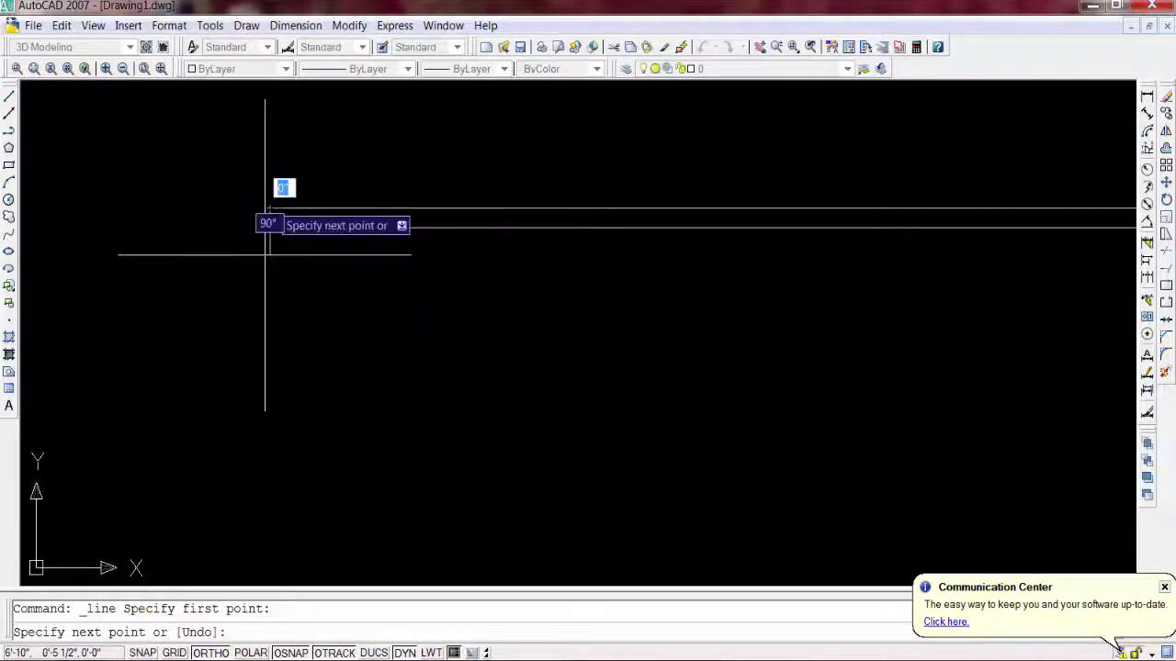
pyautogui.write('4')
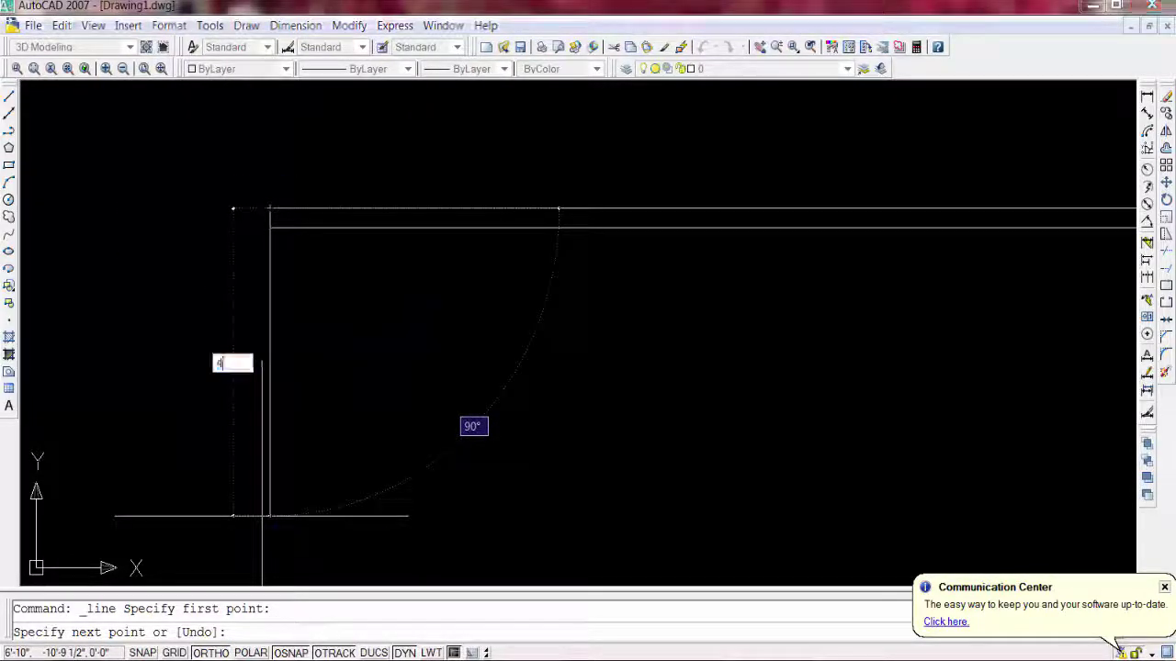
pyautogui.write("1'5")
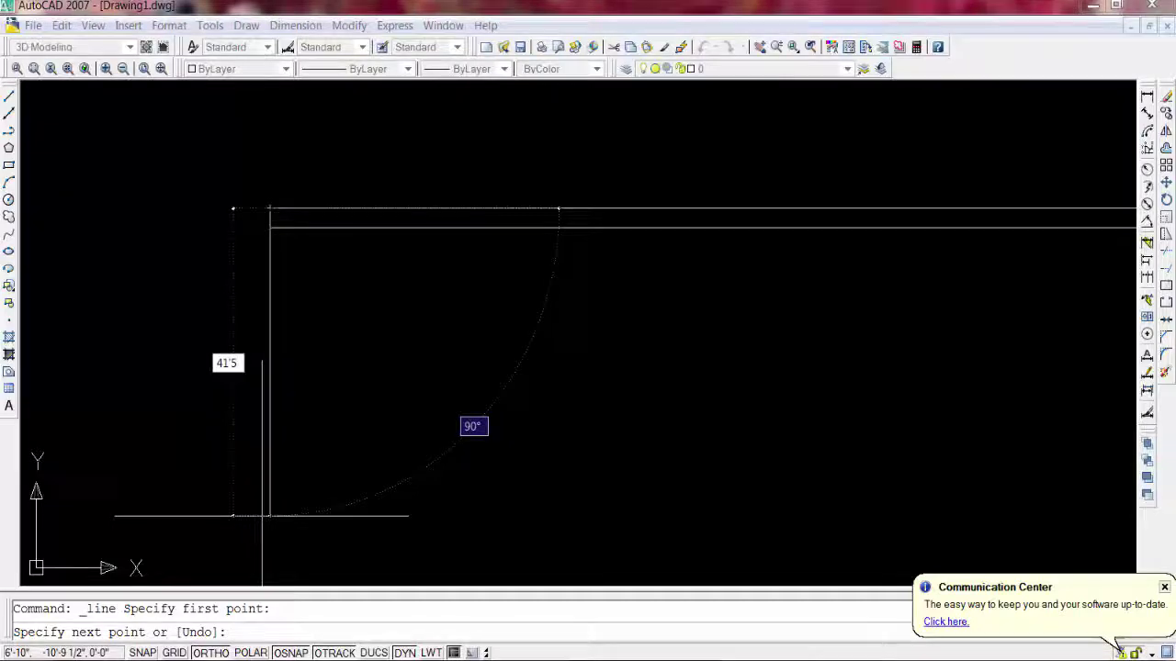
pyautogui.press('Return')
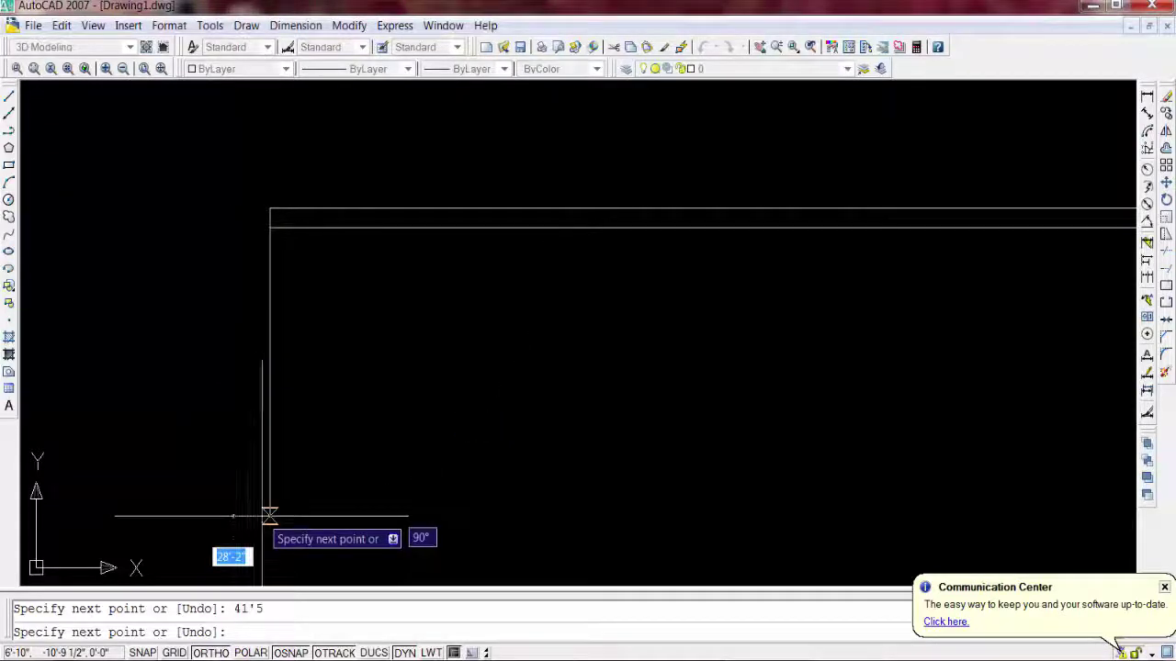
pyautogui.scroll(-3, 407, 420)
pyautogui.scroll(-2, 383, 491)
pyautogui.moveTo(436, 496); pyautogui.dragTo(425, 321, button='middle')
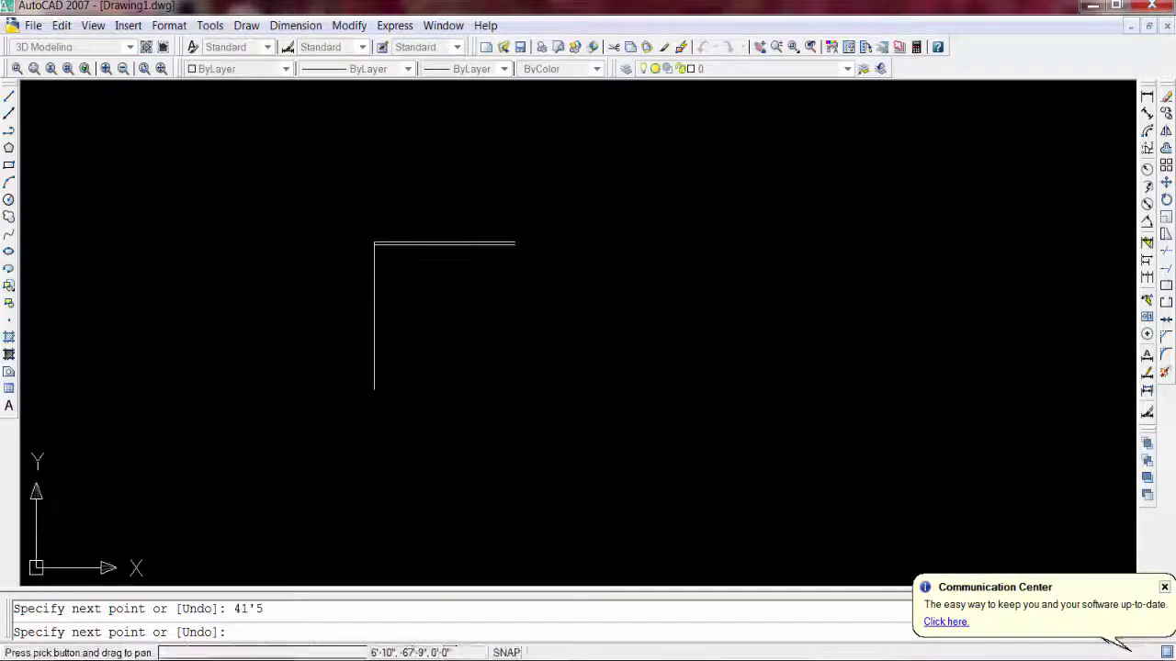
pyautogui.scroll(3, 424, 321)
pyautogui.press('Escape')
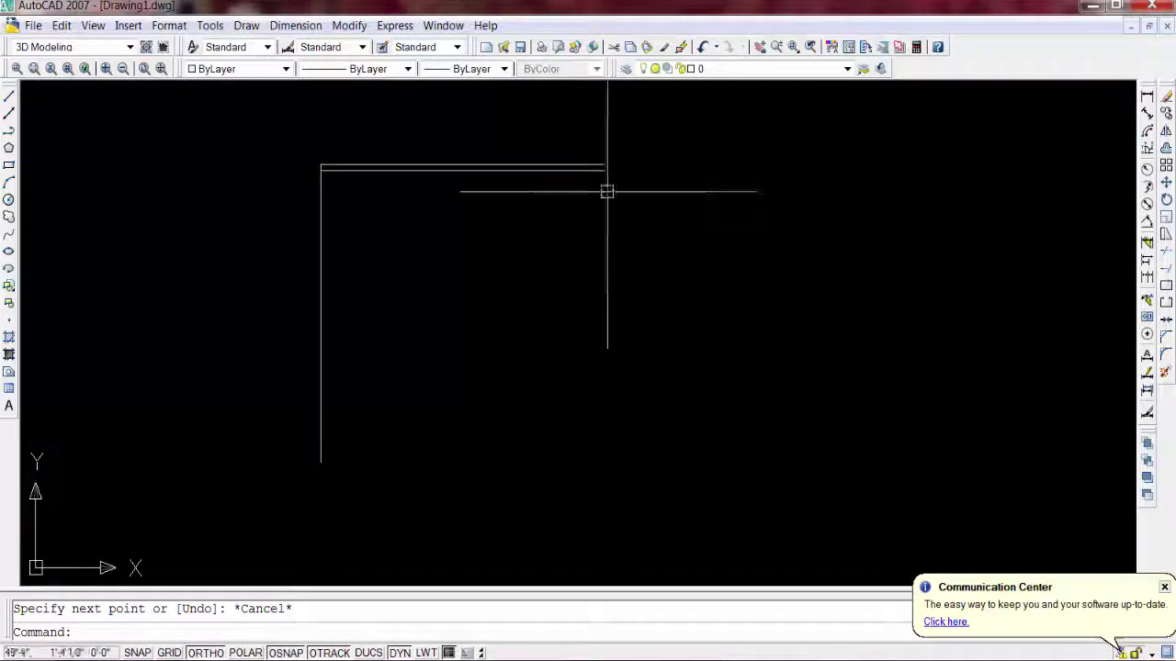
# - Offset the left vertical wall line 0'-10" to the right
pyautogui.click(1166, 150)
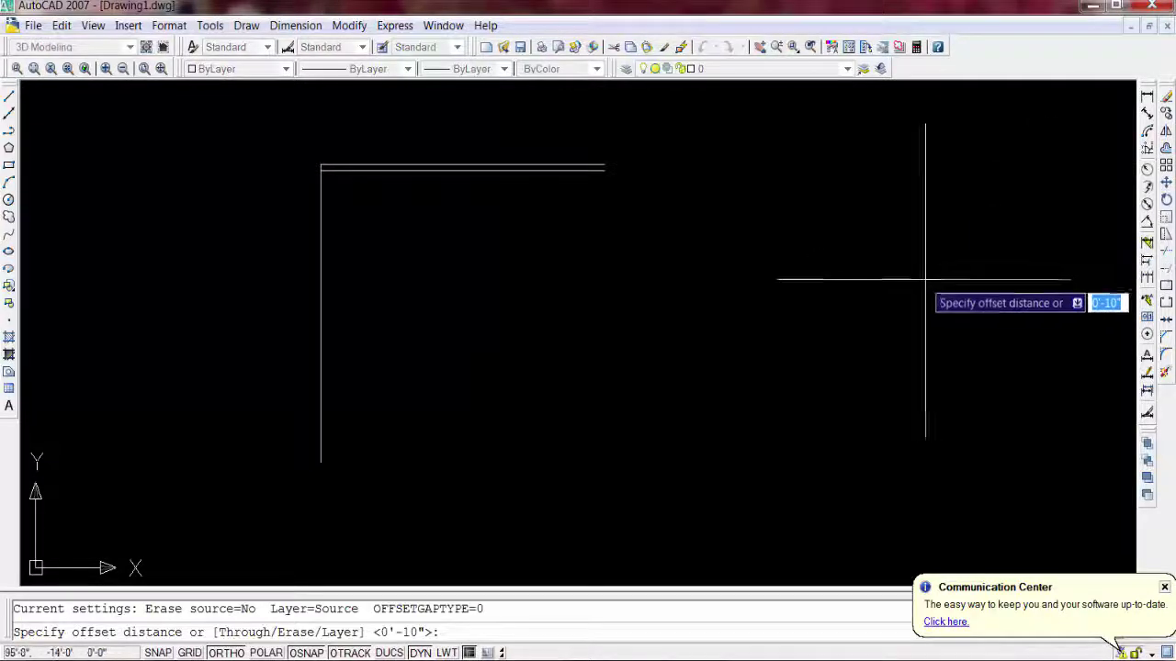
pyautogui.press('Return')
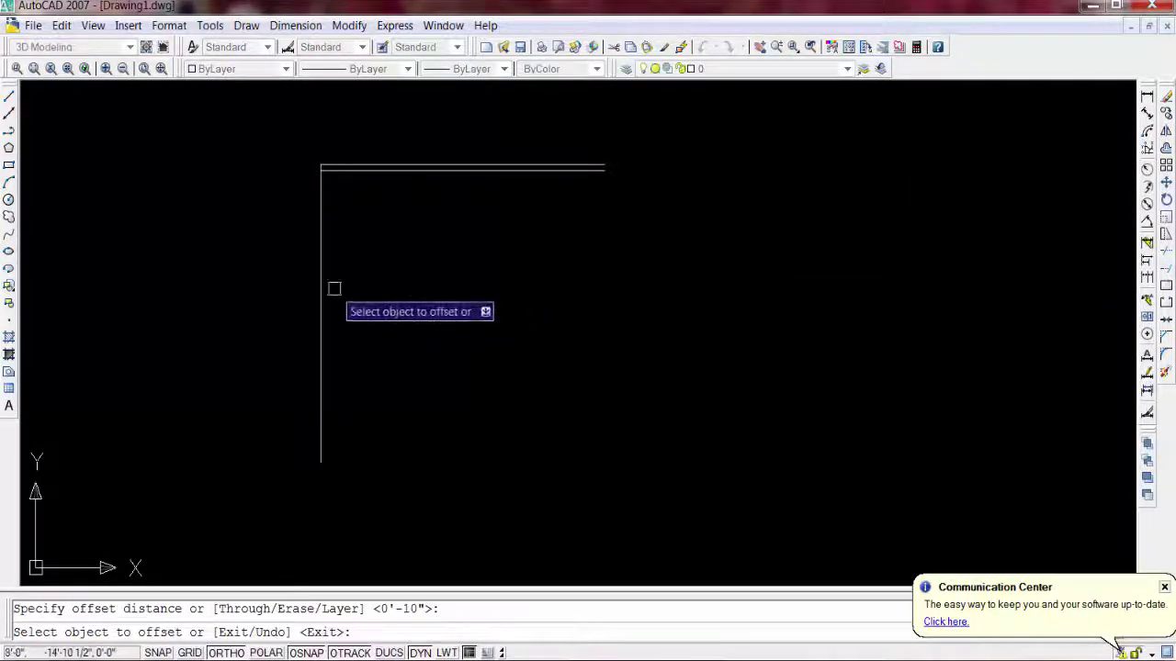
pyautogui.click(321, 294)
pyautogui.click(327, 294)
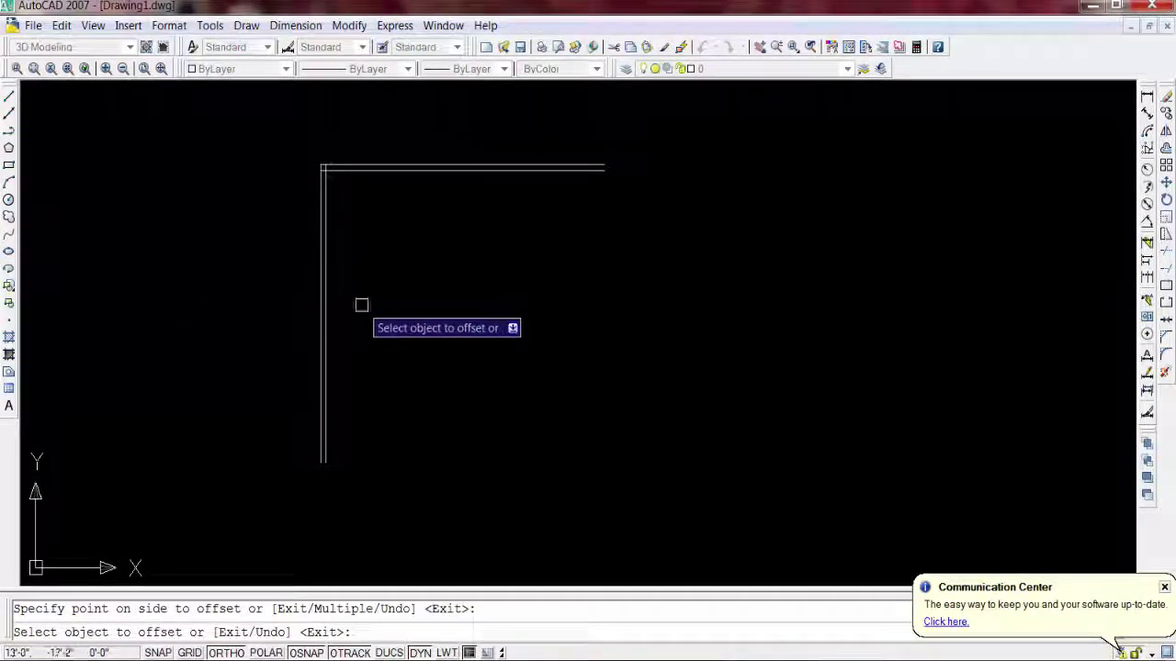
pyautogui.press('Escape')
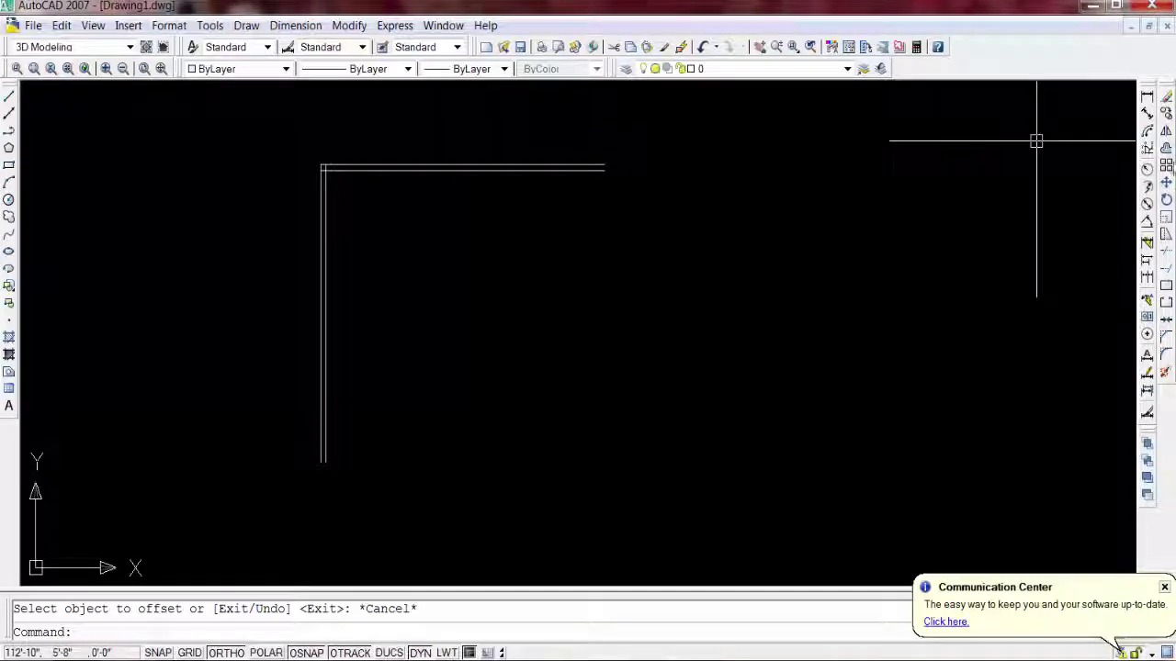
# - Offset the inner left wall line 12' to the right to create an interior wall
pyautogui.click(1166, 148)
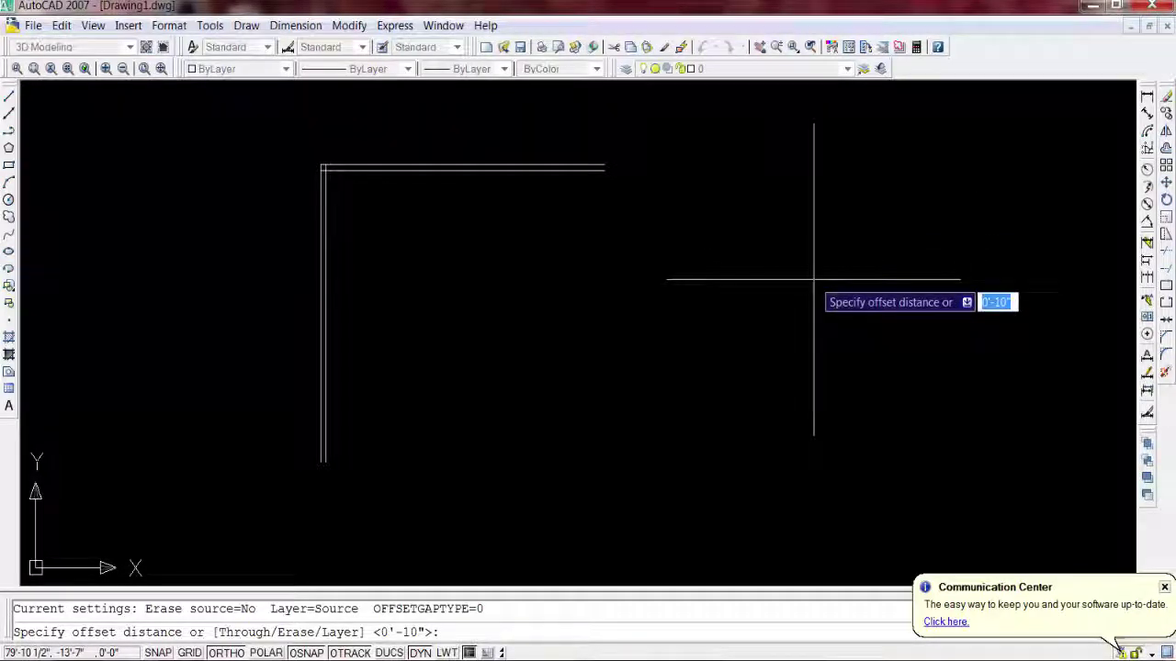
pyautogui.write('12')
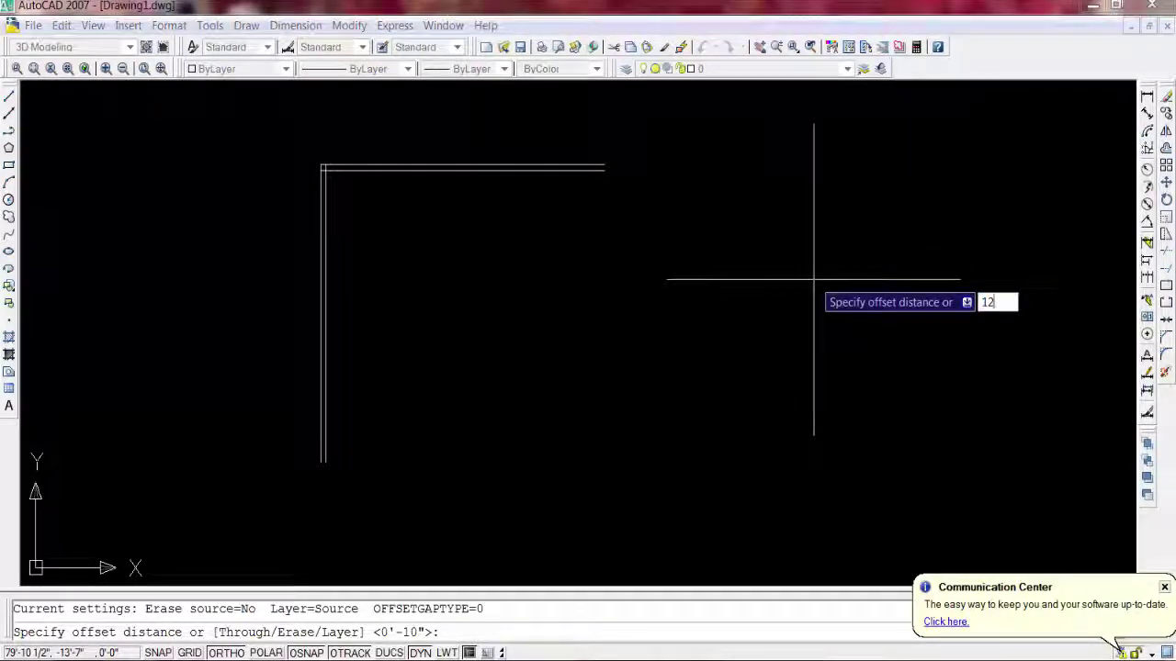
pyautogui.write("'")
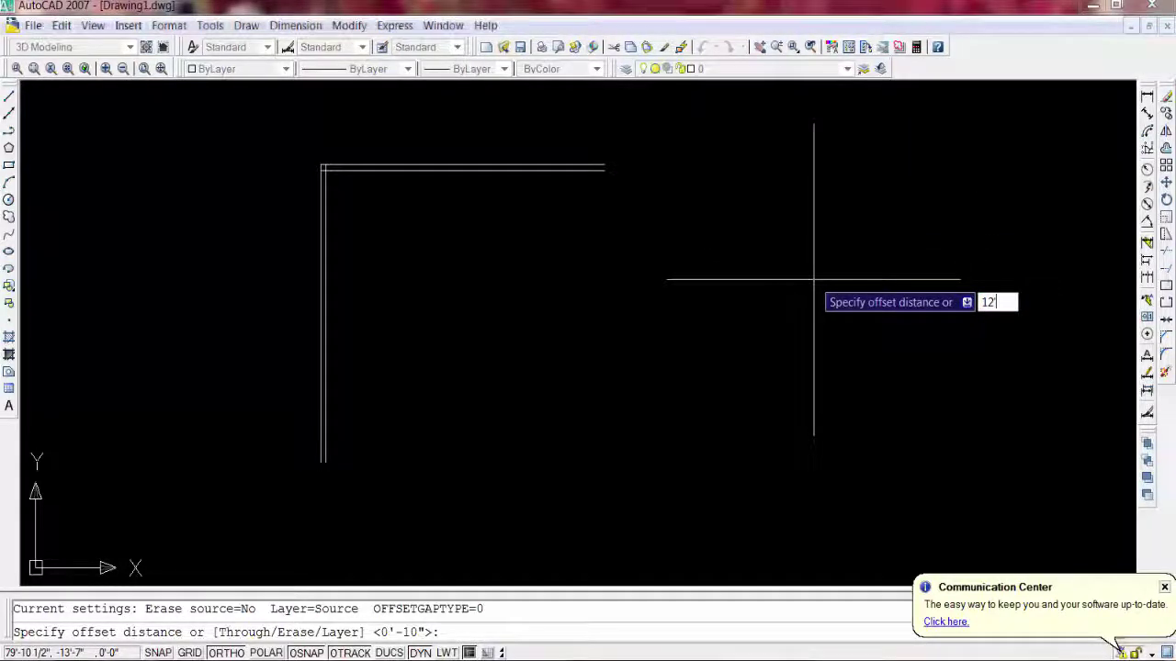
pyautogui.press('Return')
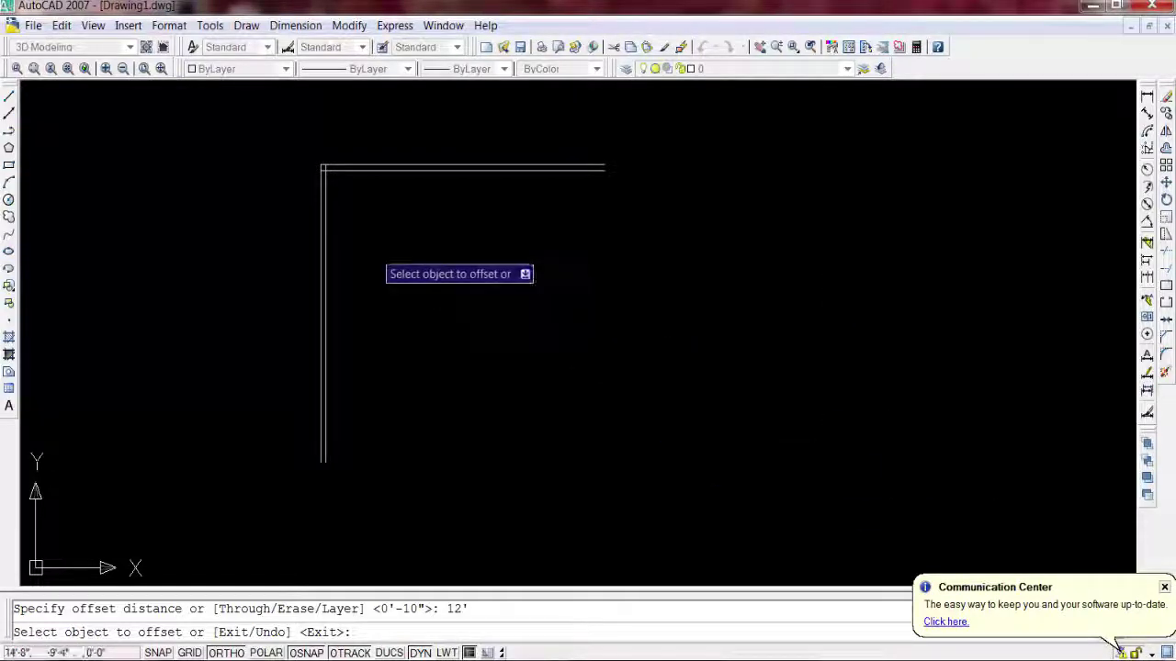
pyautogui.click(325, 239)
pyautogui.click(395, 241)
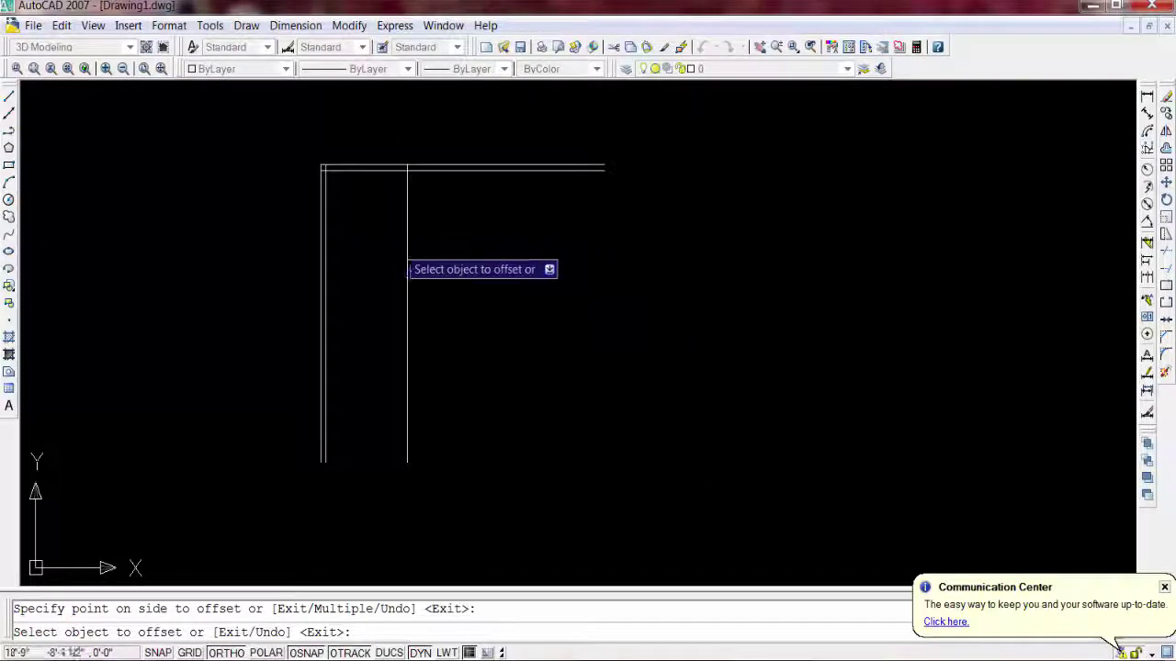
pyautogui.press('Return')
pyautogui.press('Return')
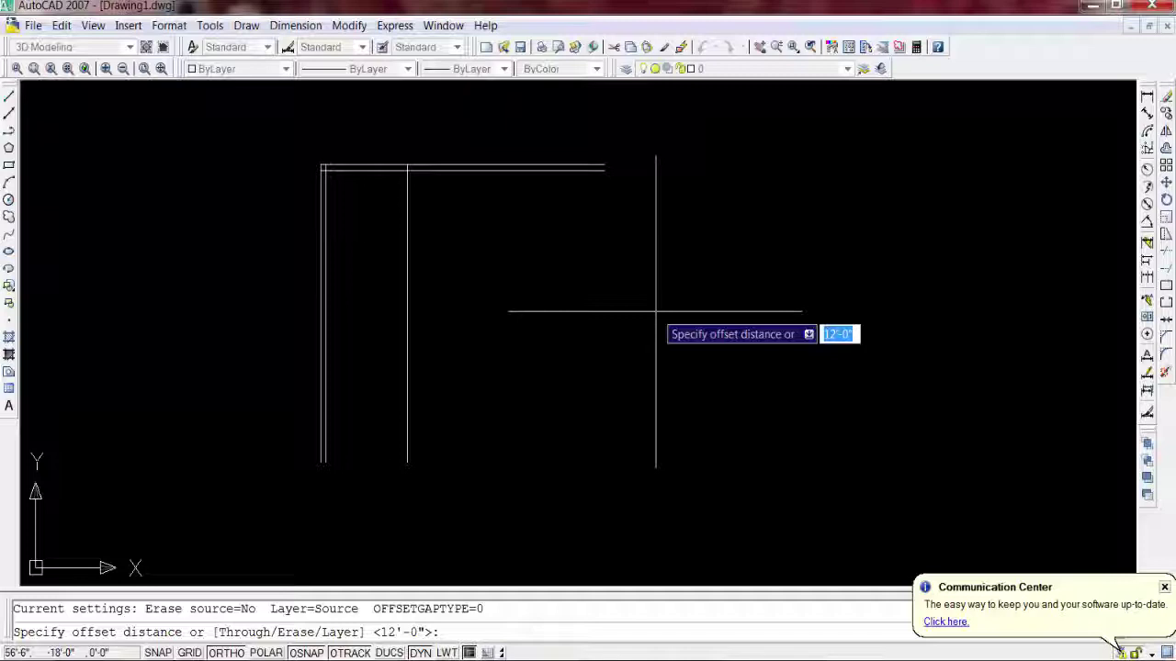
# - Double the new interior vertical wall with a parallel line 10" to its right
pyautogui.write('10')
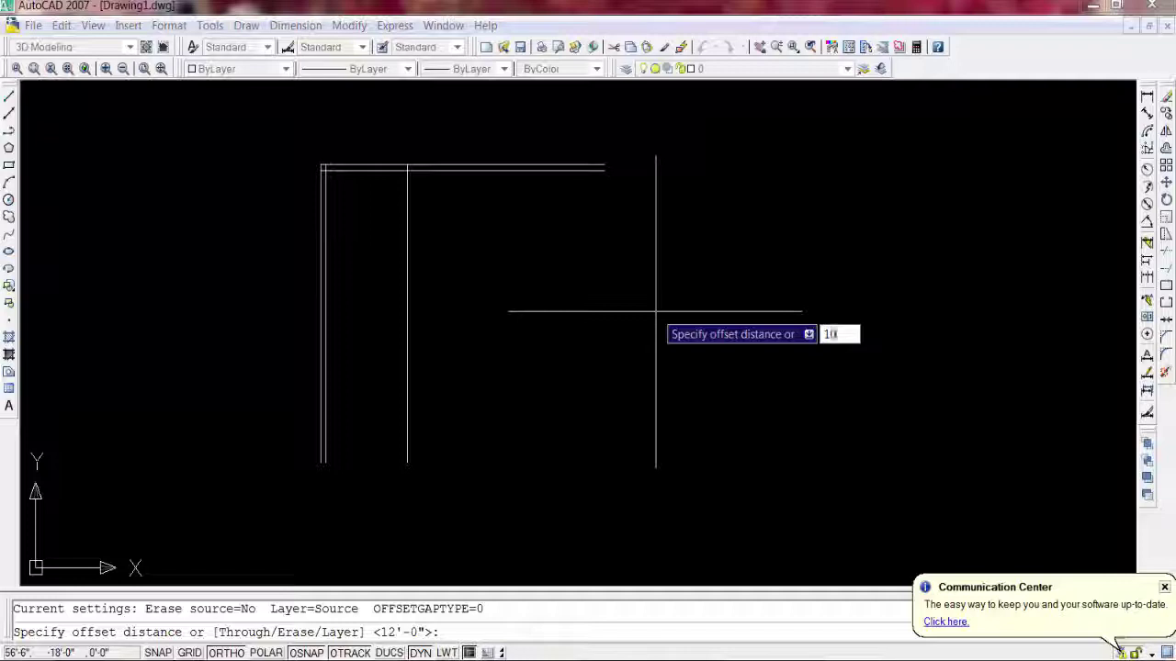
pyautogui.press('Return')
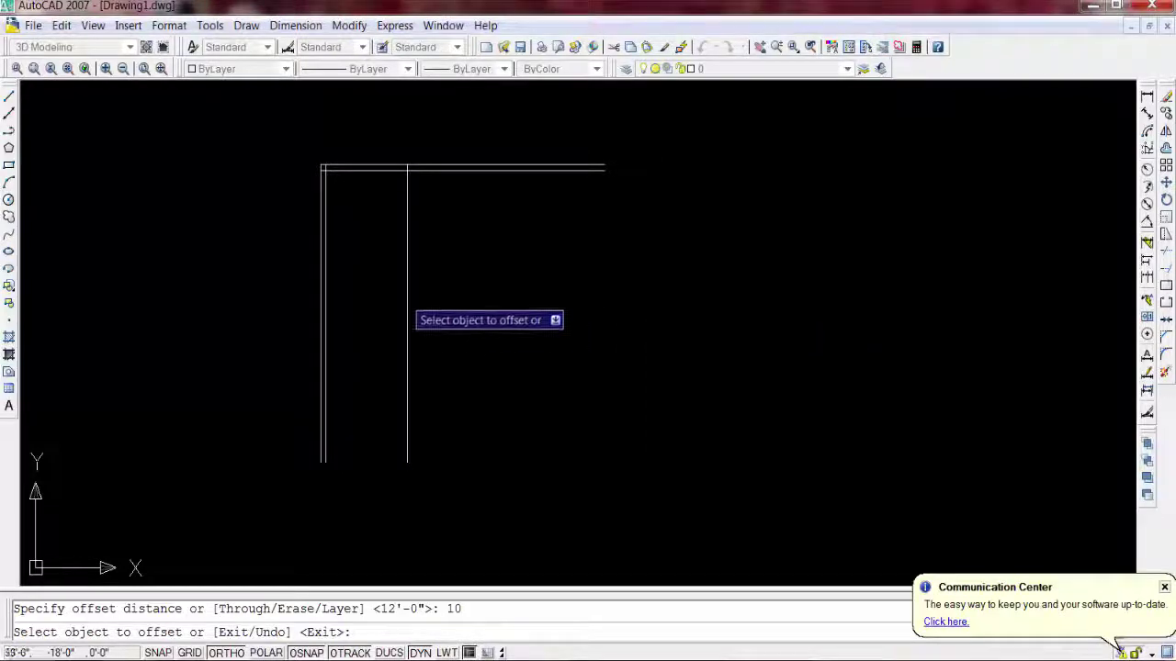
pyautogui.click(407, 279)
pyautogui.click(427, 281)
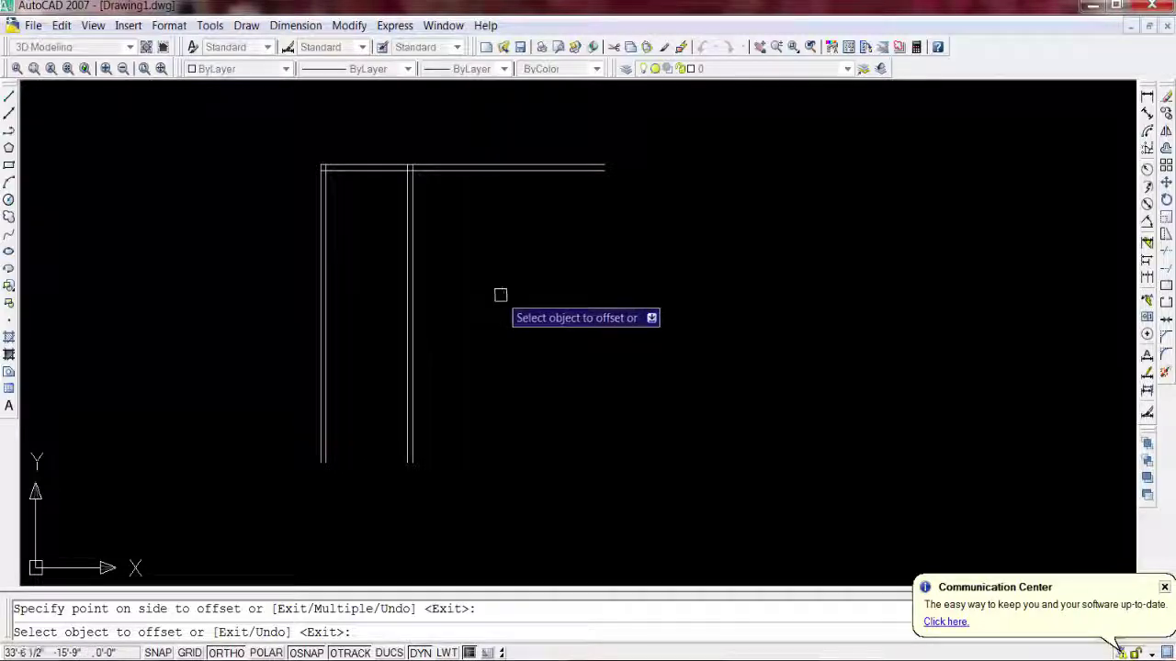
pyautogui.press('Return')
pyautogui.press('Return')
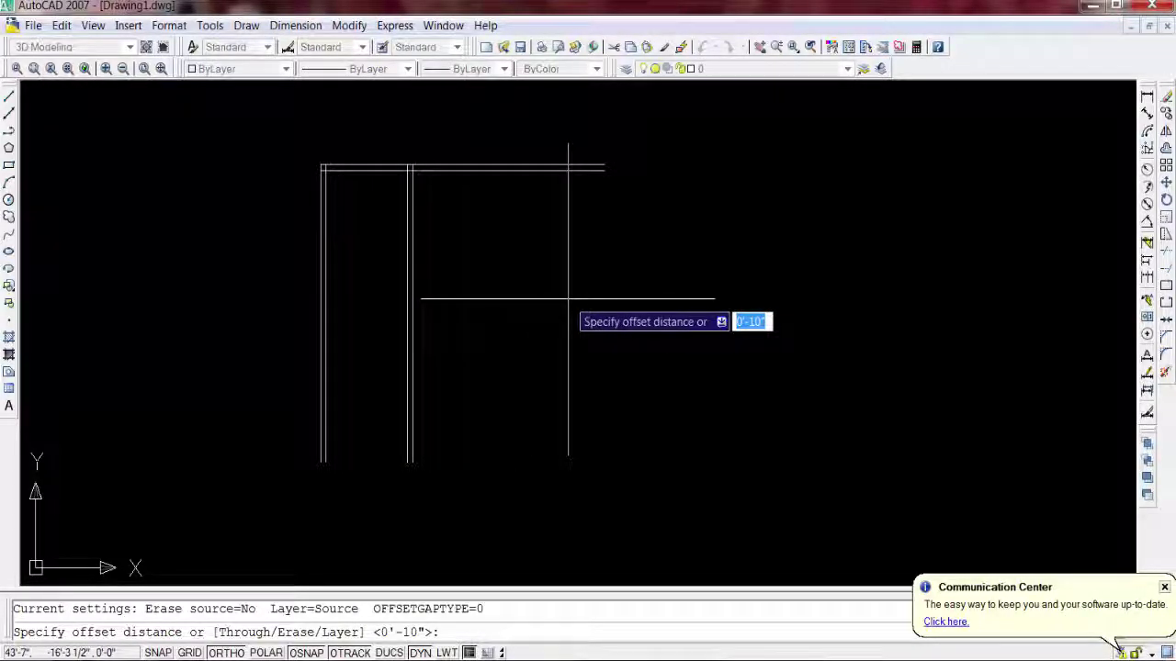
# - Offset the top horizontal wall line 13' downward
pyautogui.write("13'")
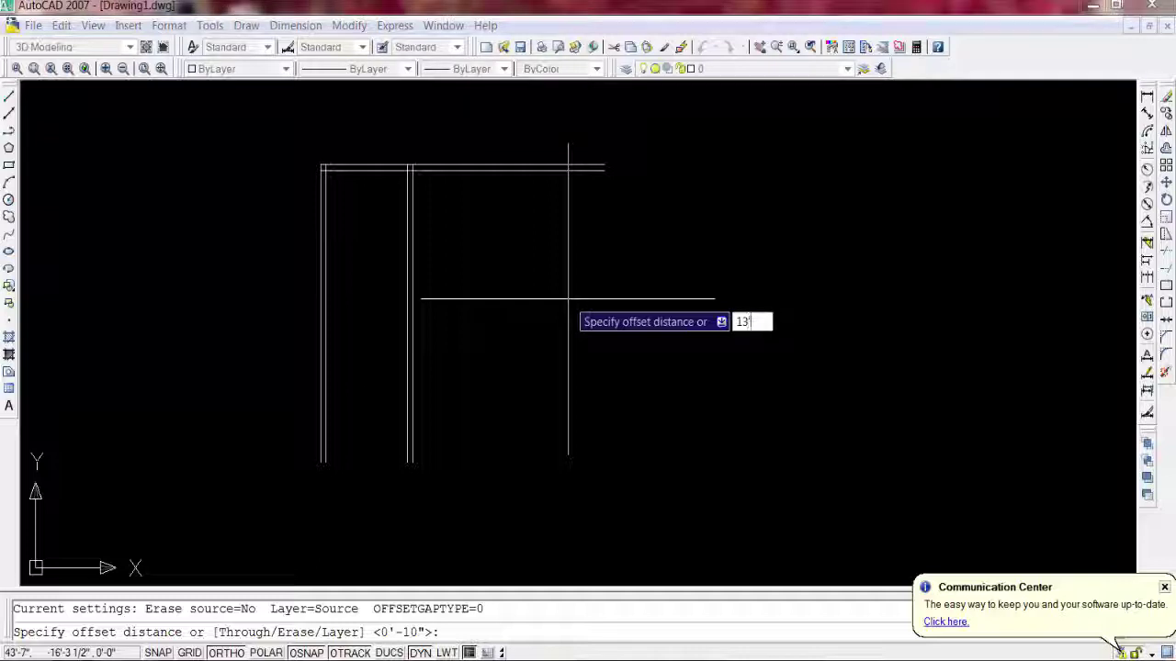
pyautogui.press('Return')
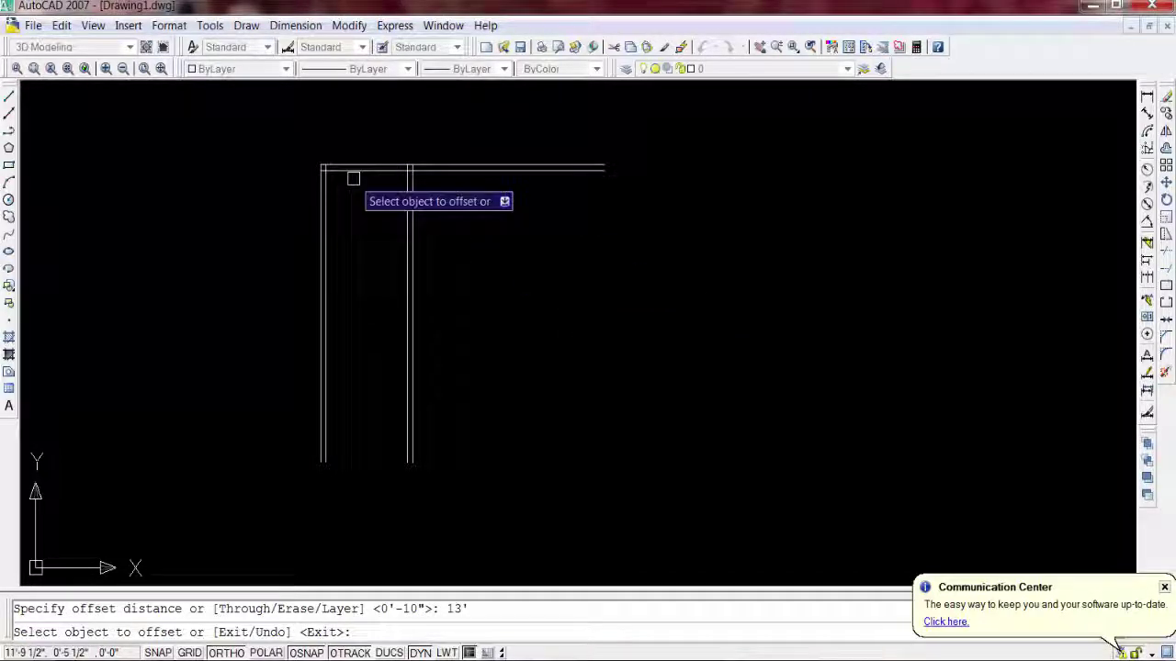
pyautogui.click(354, 169)
pyautogui.click(354, 248)
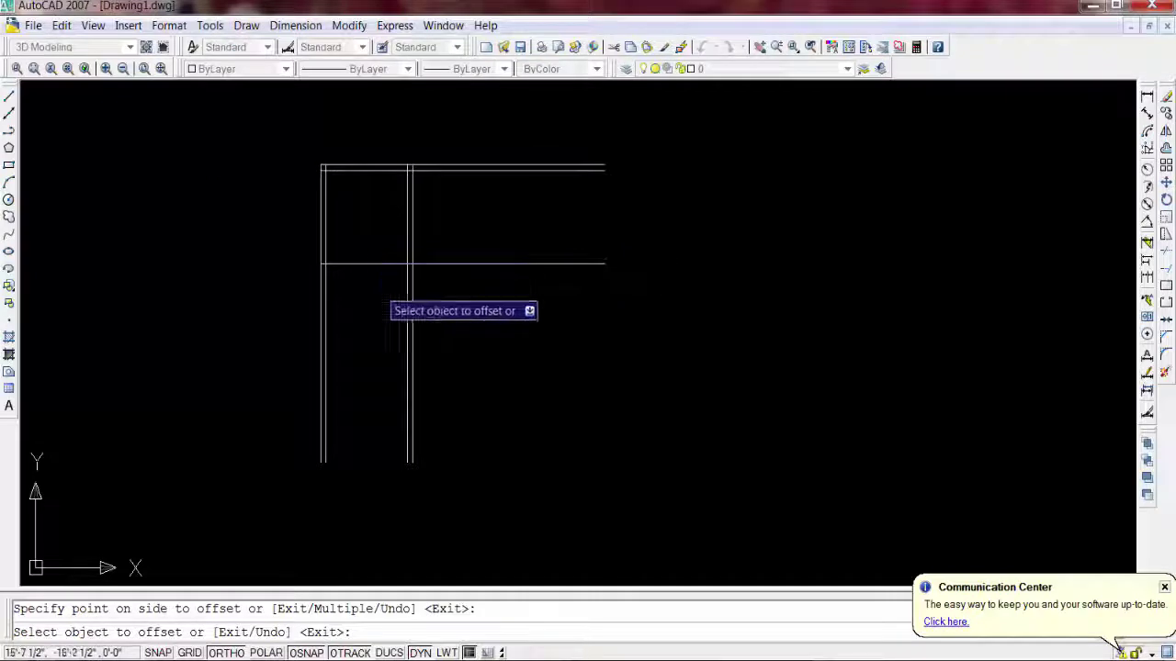
pyautogui.press('Return')
pyautogui.press('Return')
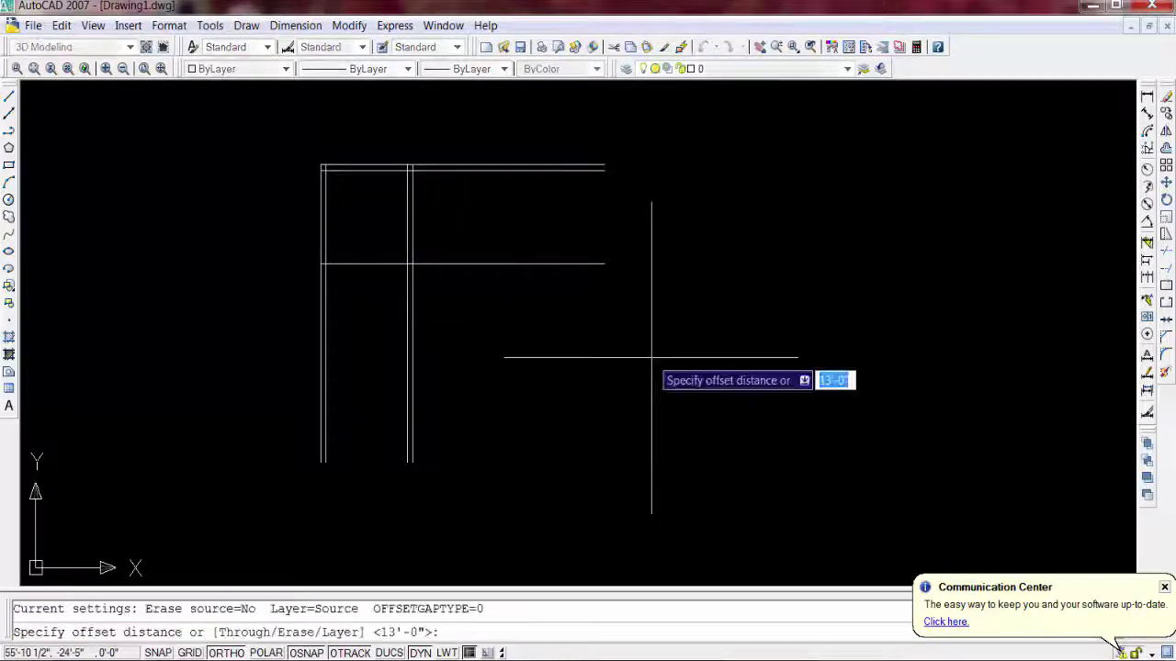
# - Double the new horizontal line with a parallel copy 10" below it
pyautogui.write('10')
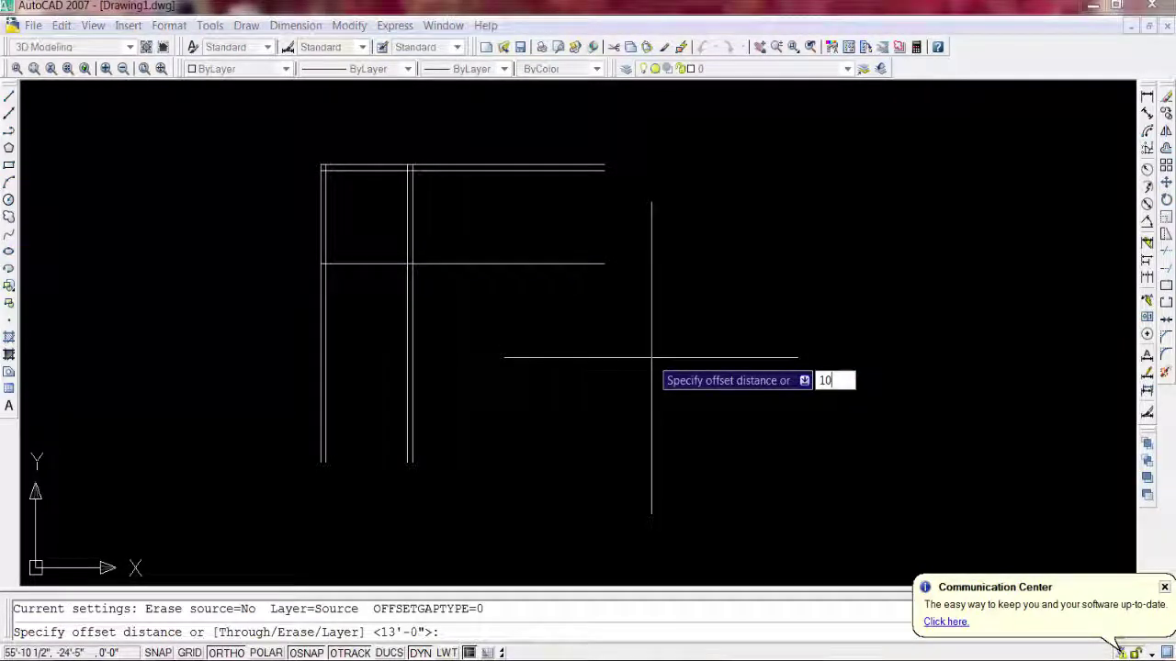
pyautogui.press('Return')
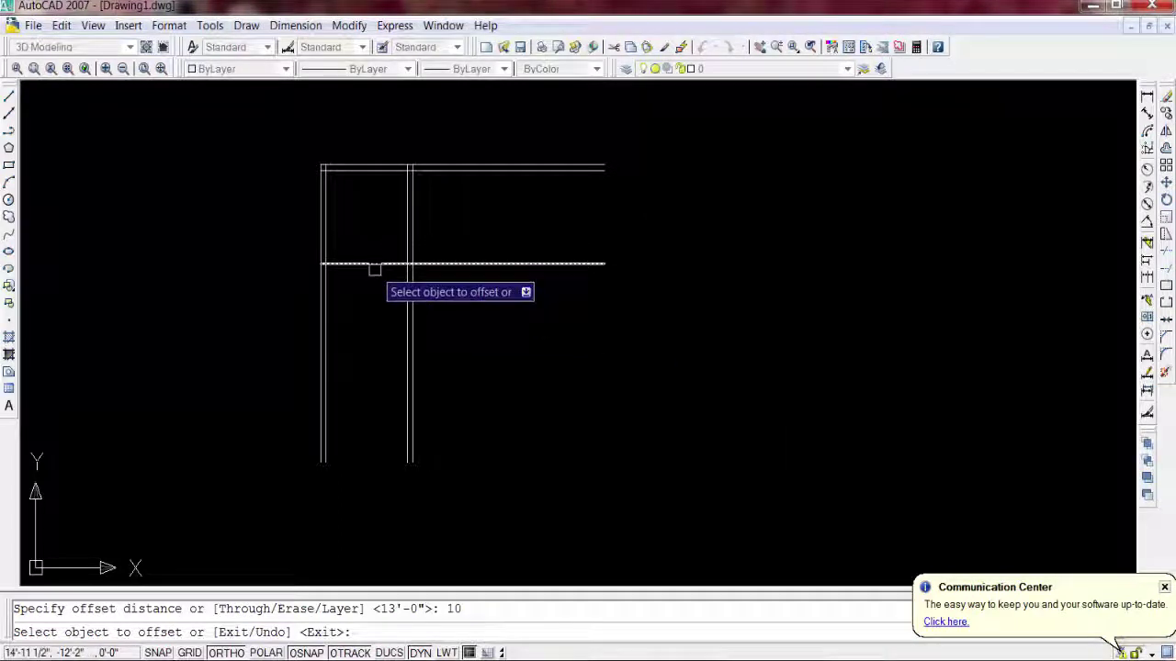
pyautogui.click(374, 265)
pyautogui.click(404, 289)
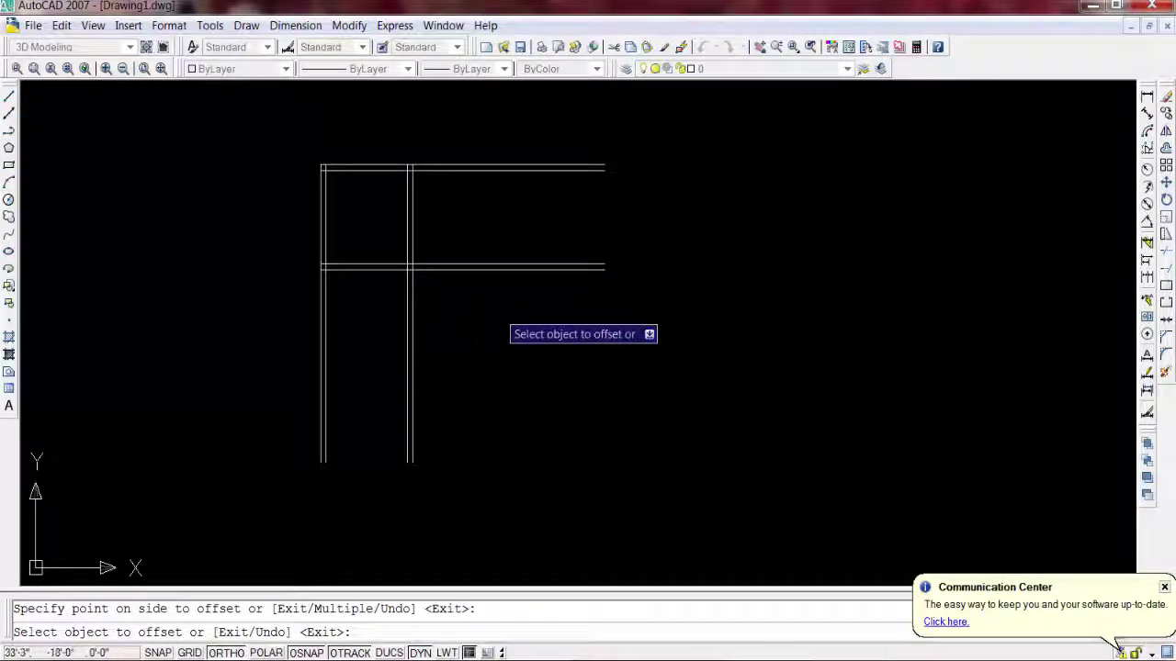
pyautogui.press('Escape')
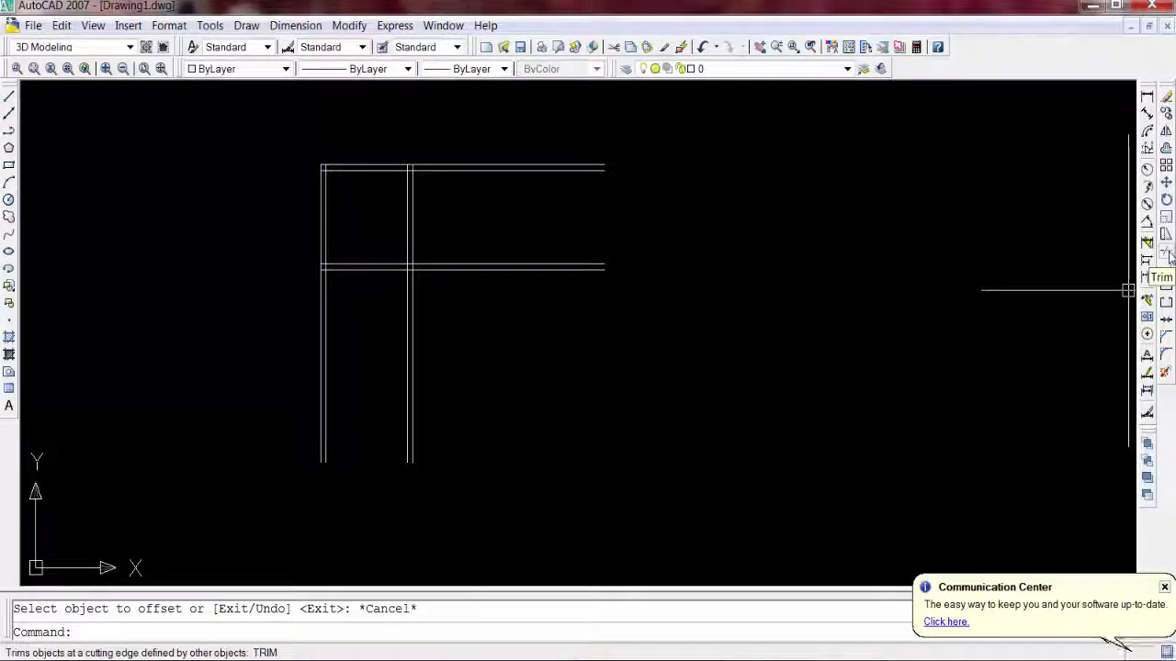
# - Trim the interior vertical lines below the new wall and the horizontal lines right of the room
pyautogui.click(1167, 253)
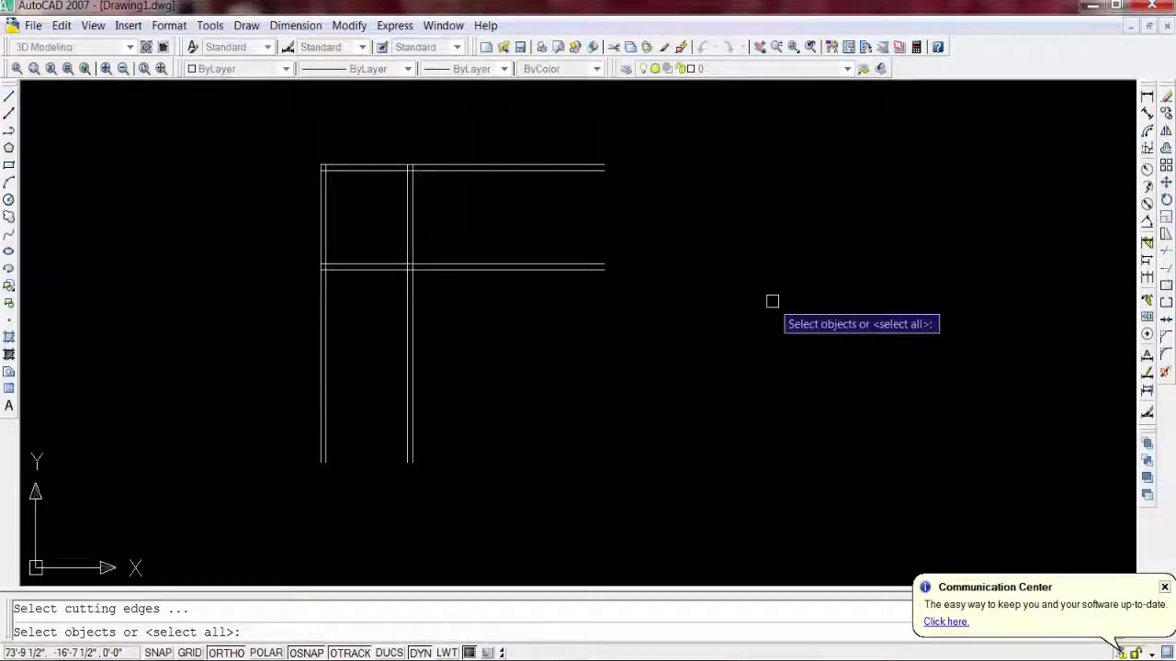
pyautogui.press('Return')
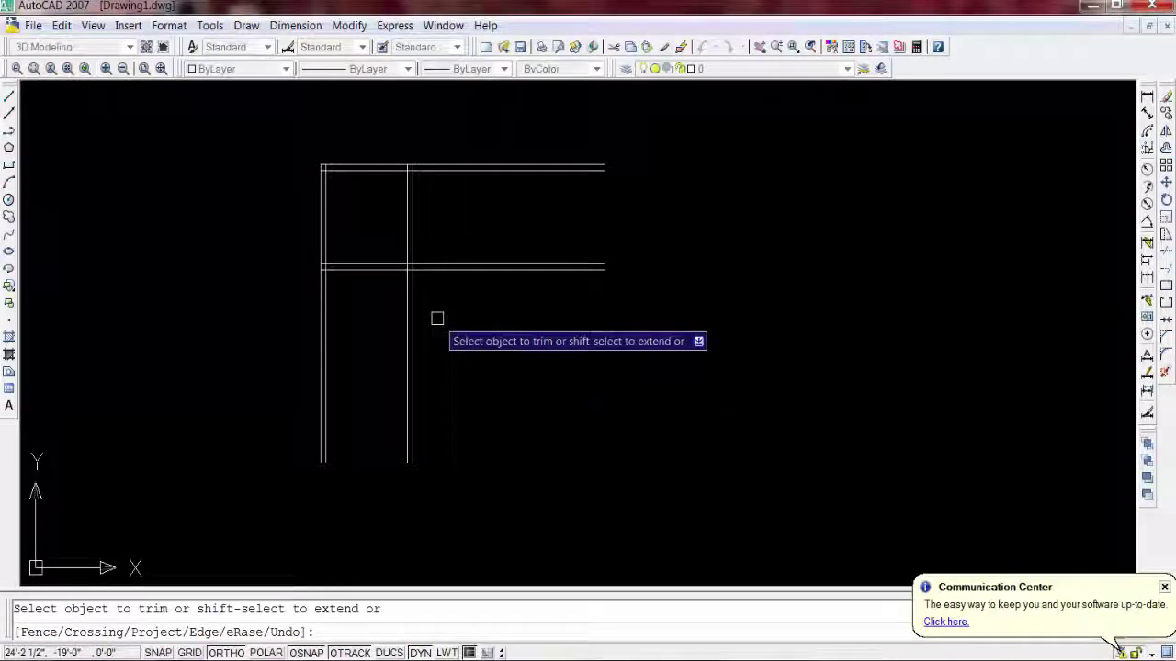
pyautogui.click(431, 316)
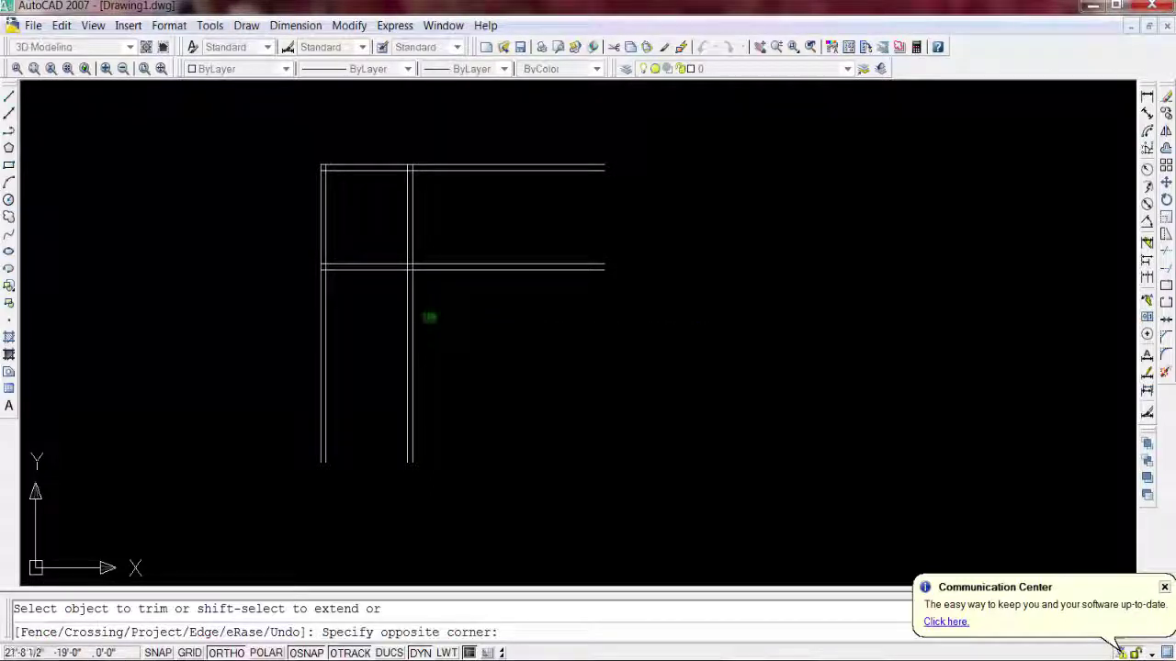
pyautogui.click(388, 352)
pyautogui.click(552, 219)
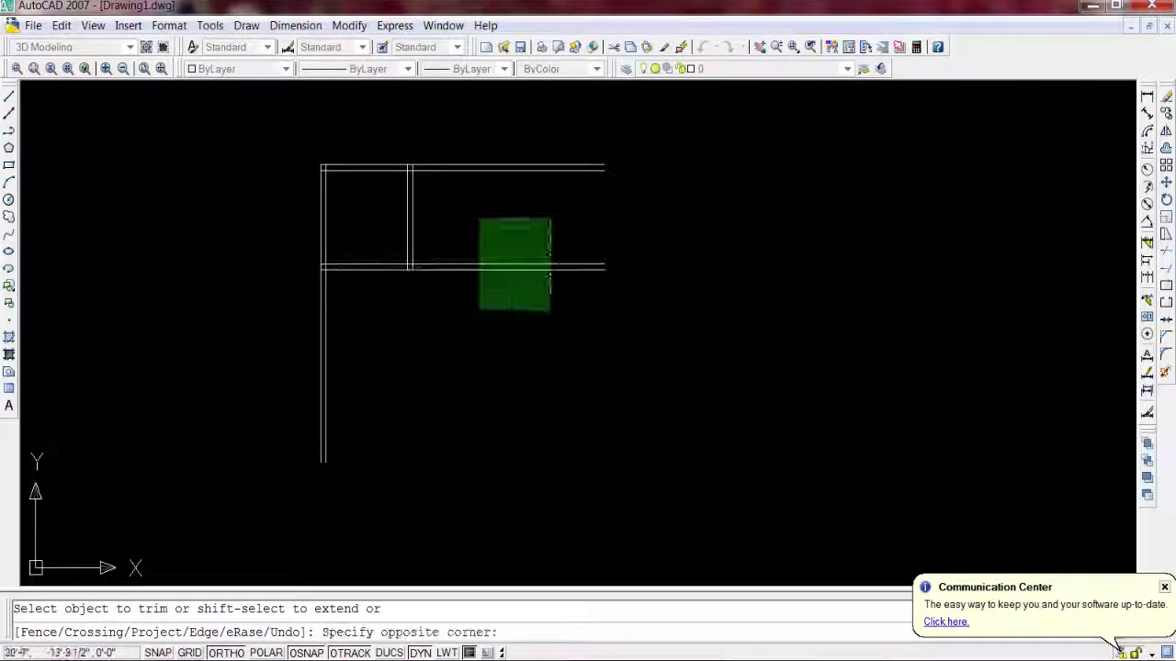
pyautogui.click(479, 310)
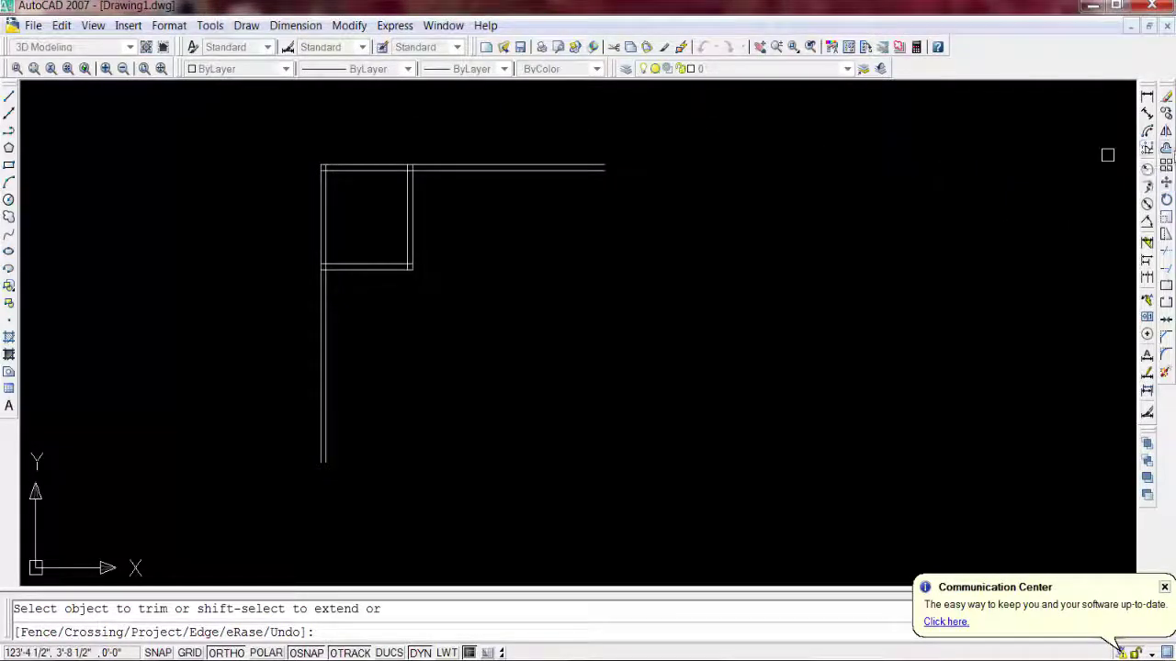
# - Offset the left outer wall line 20'5 to the right
pyautogui.write('o')
pyautogui.press('Return')
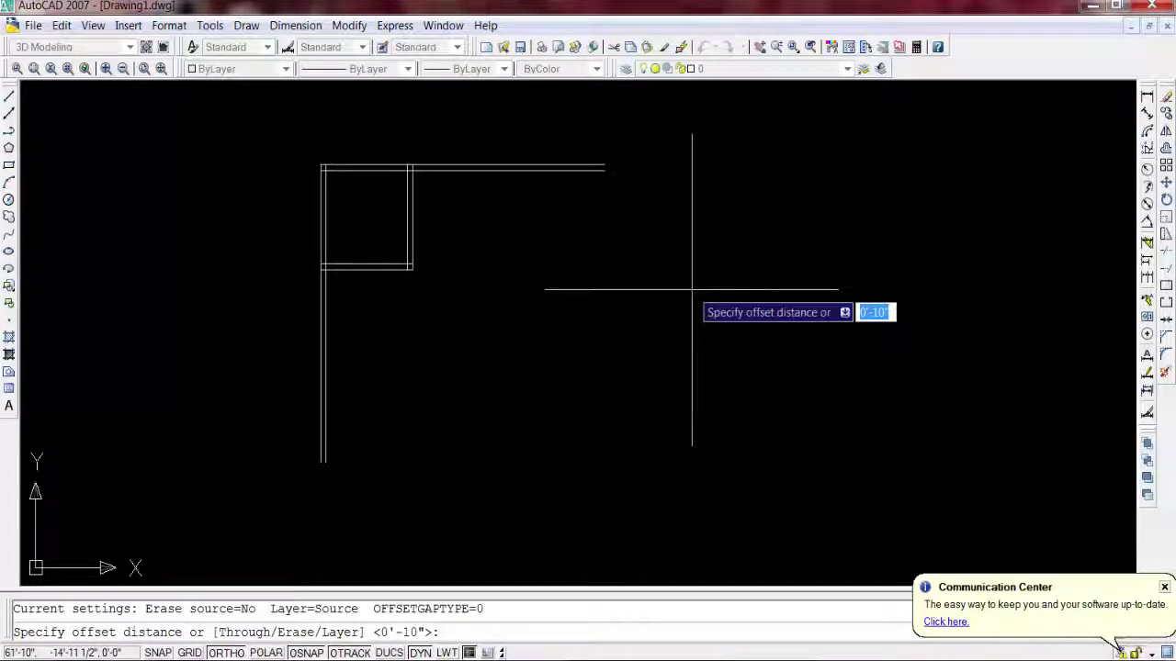
pyautogui.write('20')
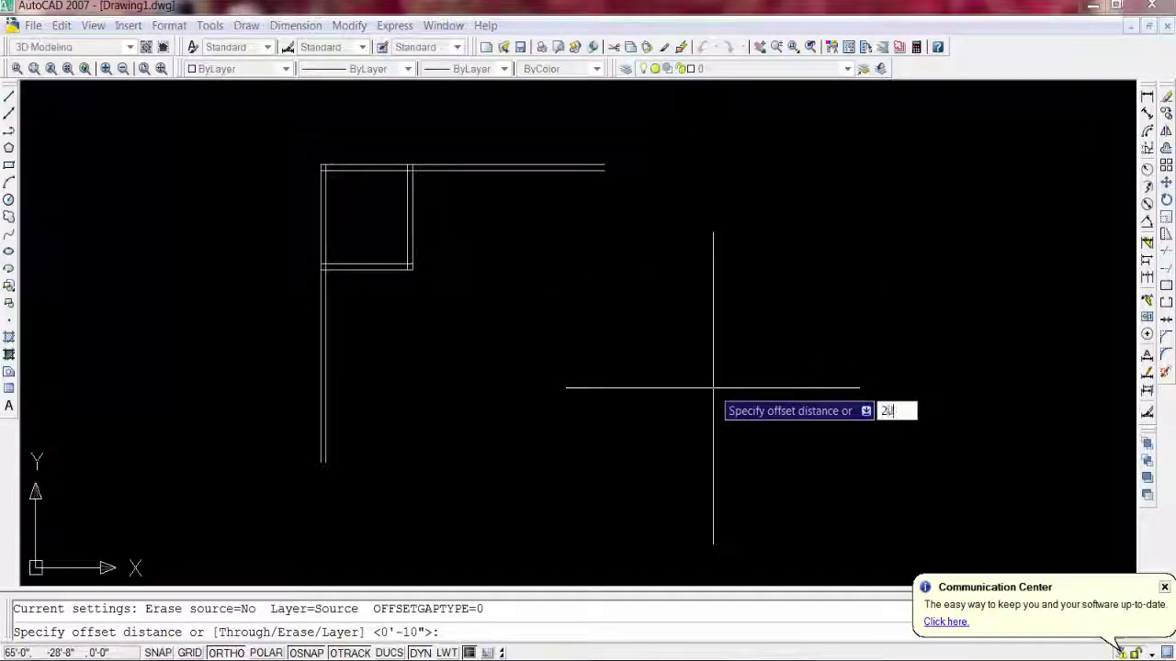
pyautogui.write("'")
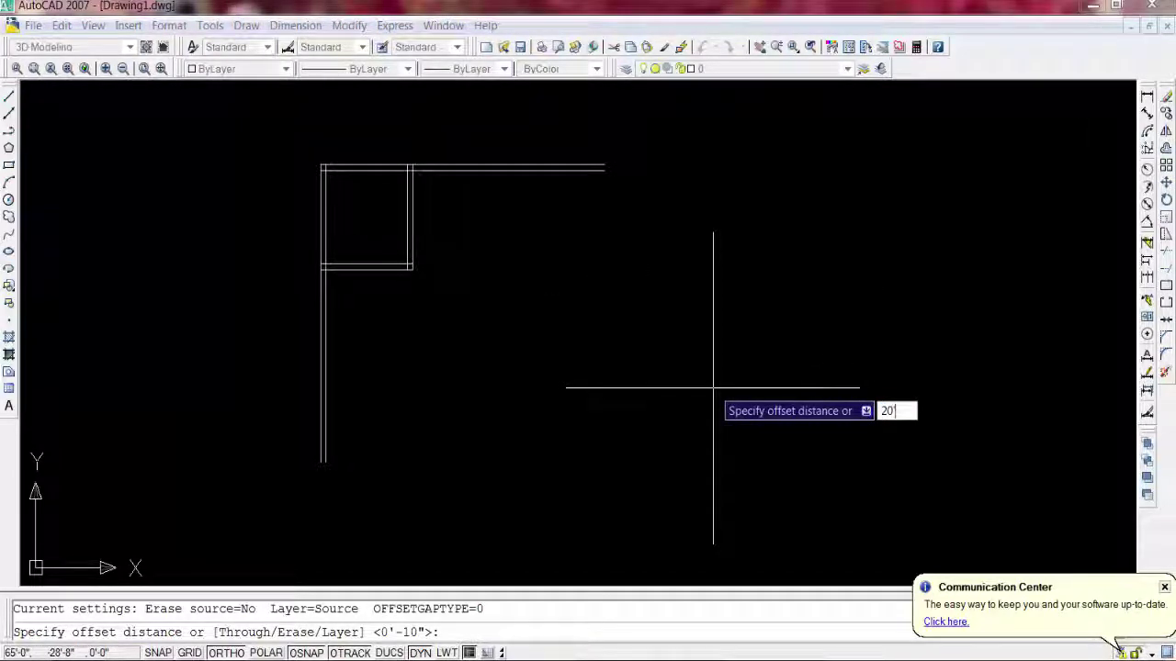
pyautogui.write('5')
pyautogui.press('Return')
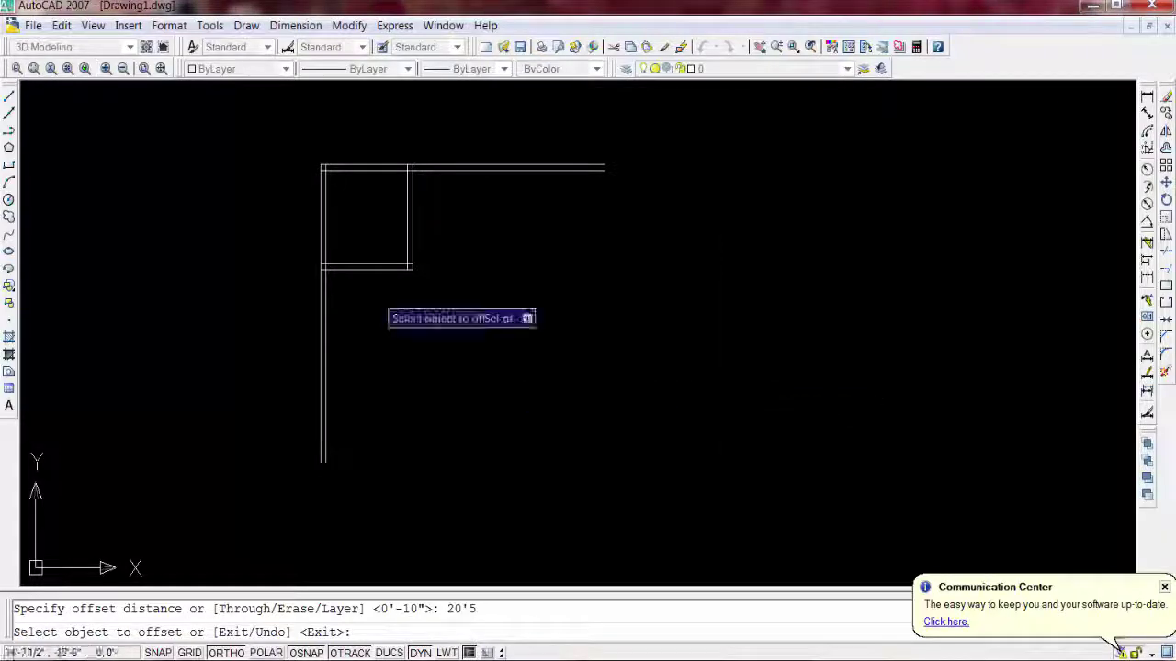
pyautogui.click(327, 303)
pyautogui.click(518, 324)
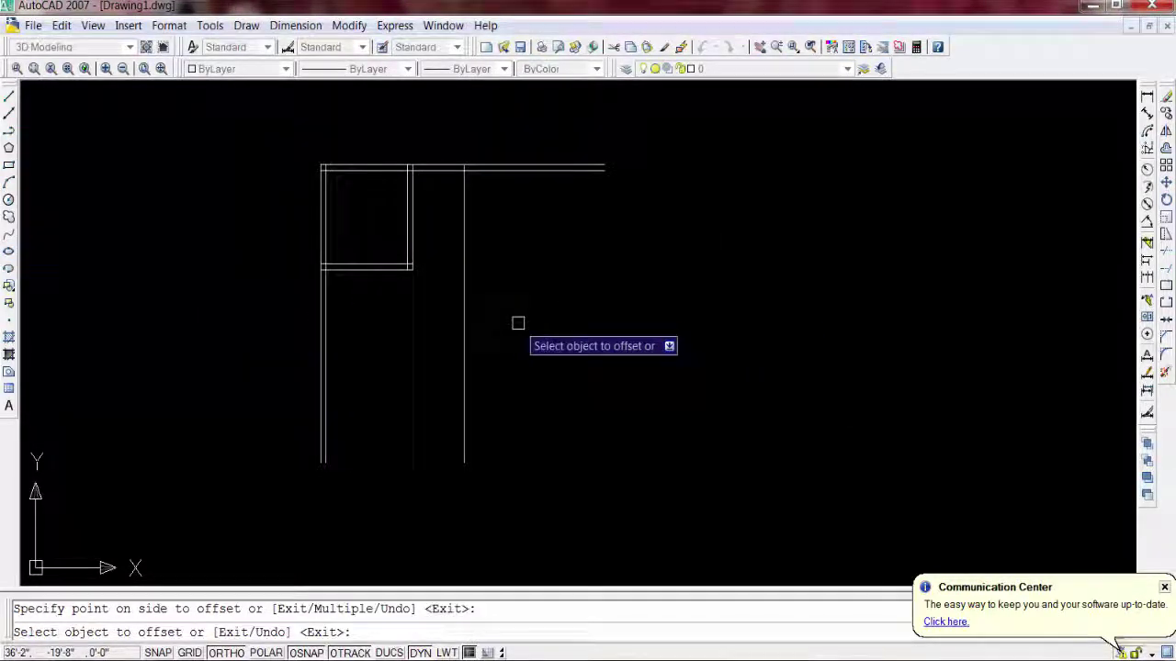
pyautogui.press('Return')
pyautogui.press('Return')
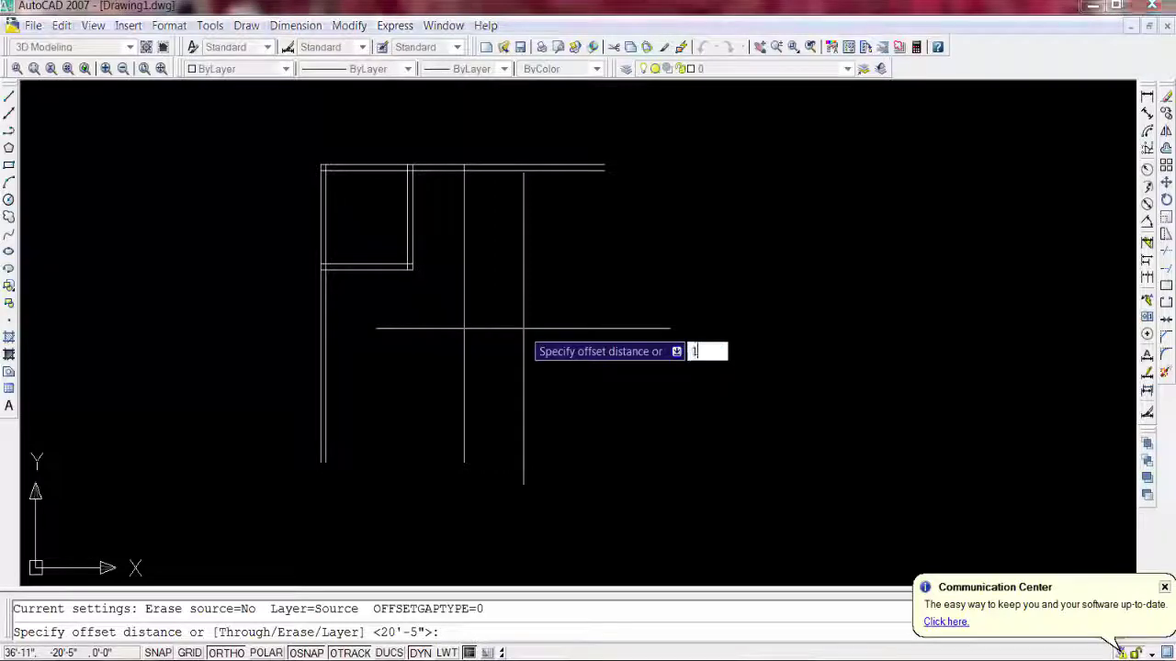
# - Double the new vertical line with a parallel copy 10" to its right
pyautogui.write('10')
pyautogui.press('Return')
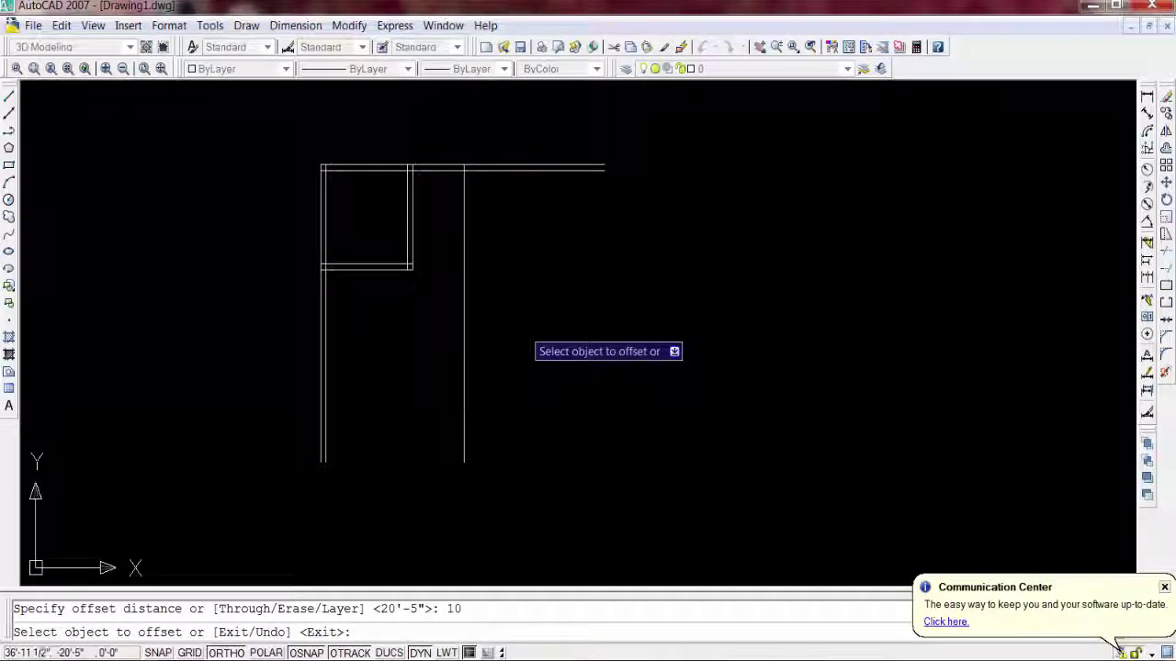
pyautogui.click(464, 336)
pyautogui.click(500, 336)
# - Stretch both lines of the first room's bottom wall right onto the new 20'-5" vertical wall
pyautogui.press('Escape')
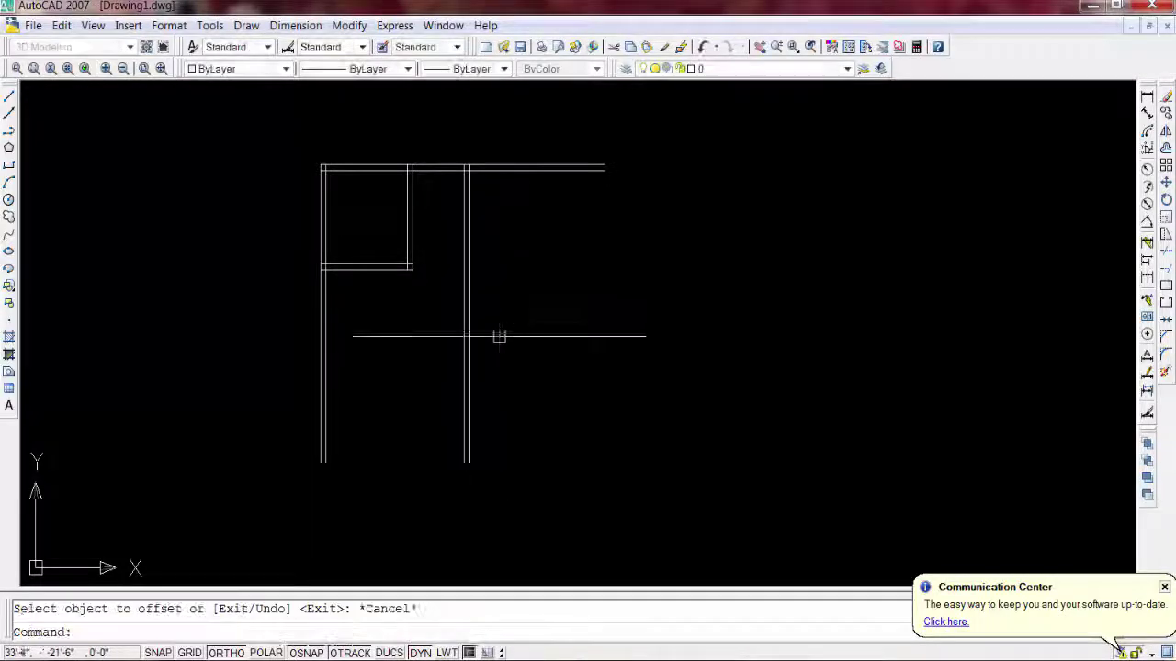
pyautogui.scroll(3, 402, 262)
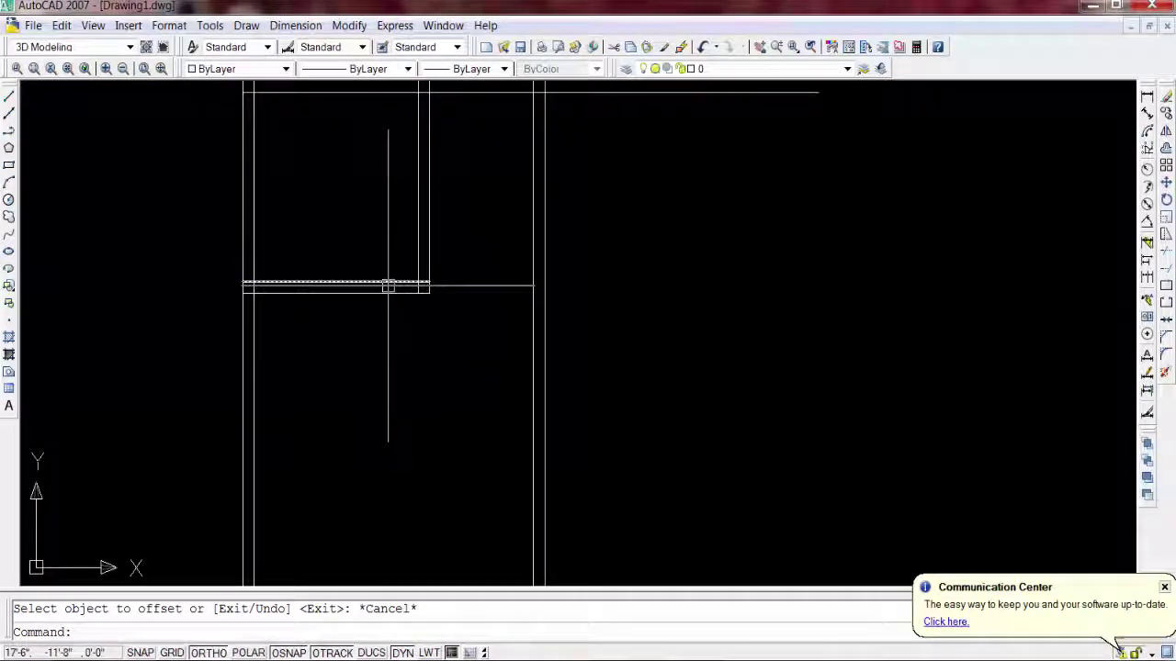
pyautogui.click(390, 282)
pyautogui.click(427, 282)
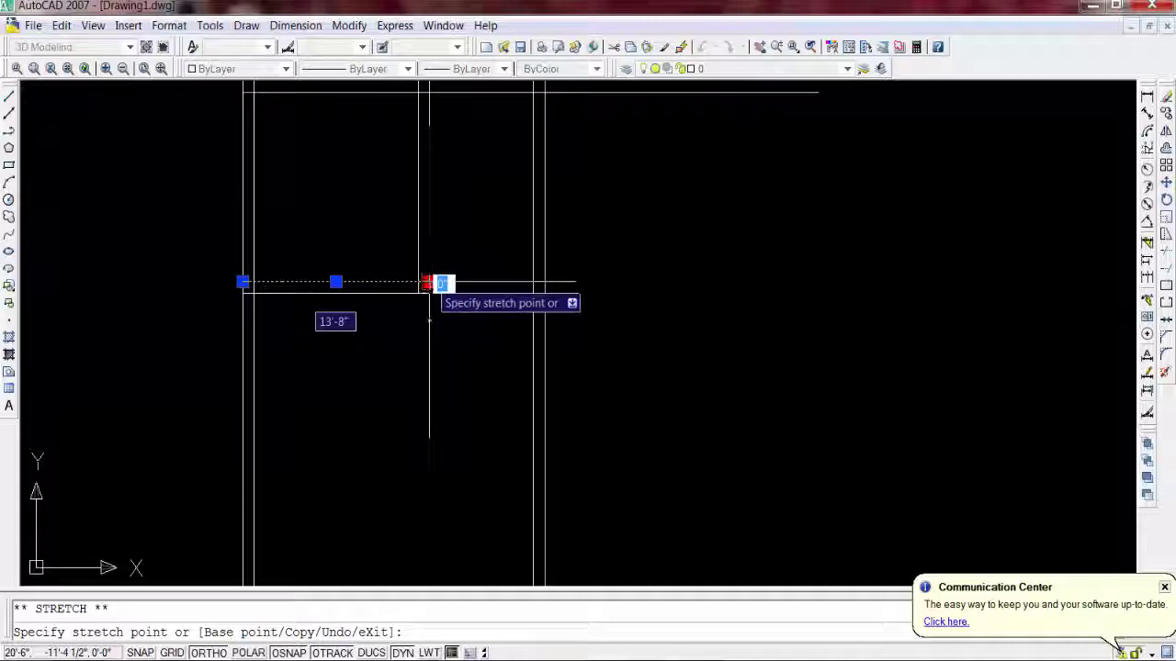
pyautogui.click(543, 282)
pyautogui.press('Escape')
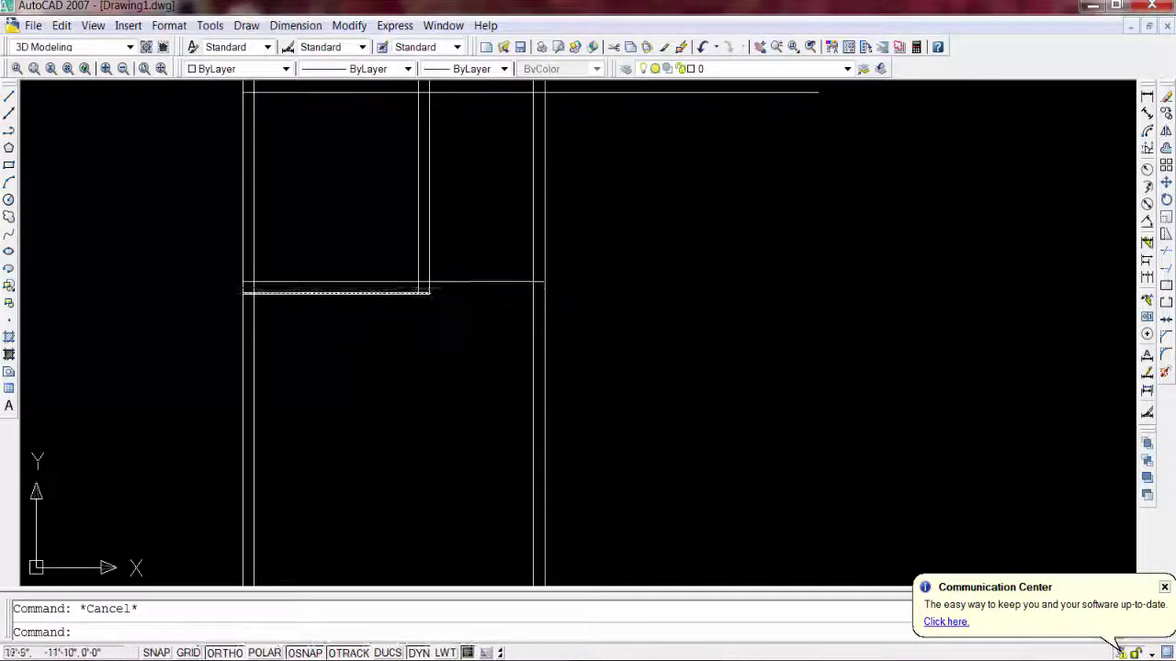
pyautogui.click(411, 295)
pyautogui.click(429, 293)
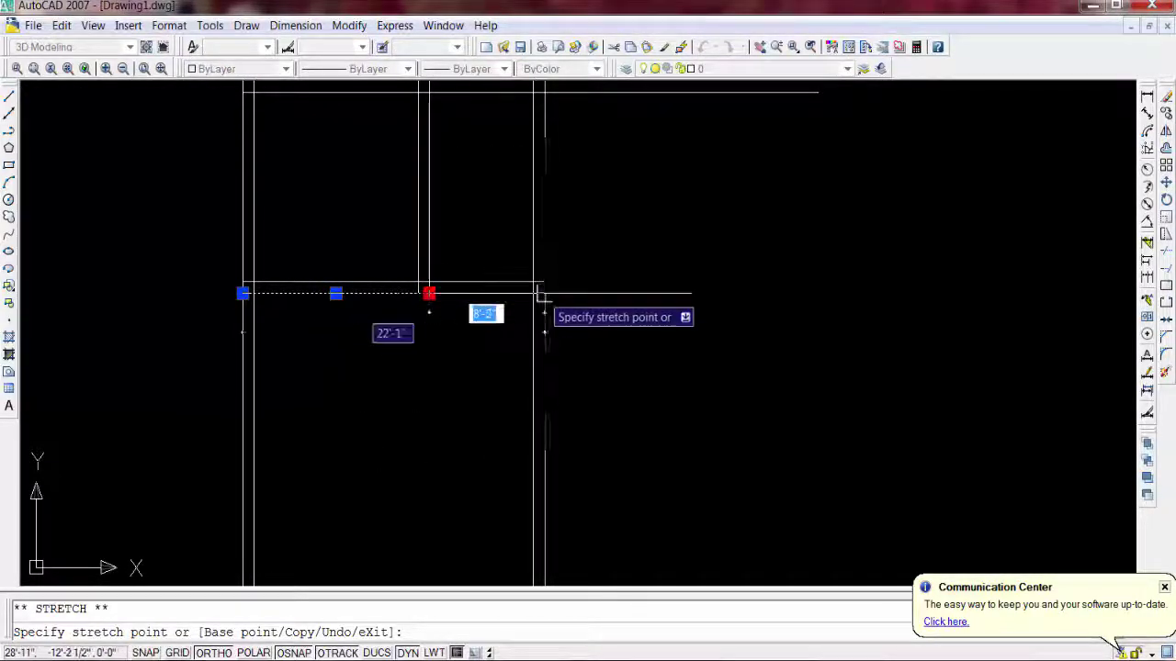
pyautogui.click(543, 296)
pyautogui.press('Escape')
pyautogui.scroll(-2, 665, 320)
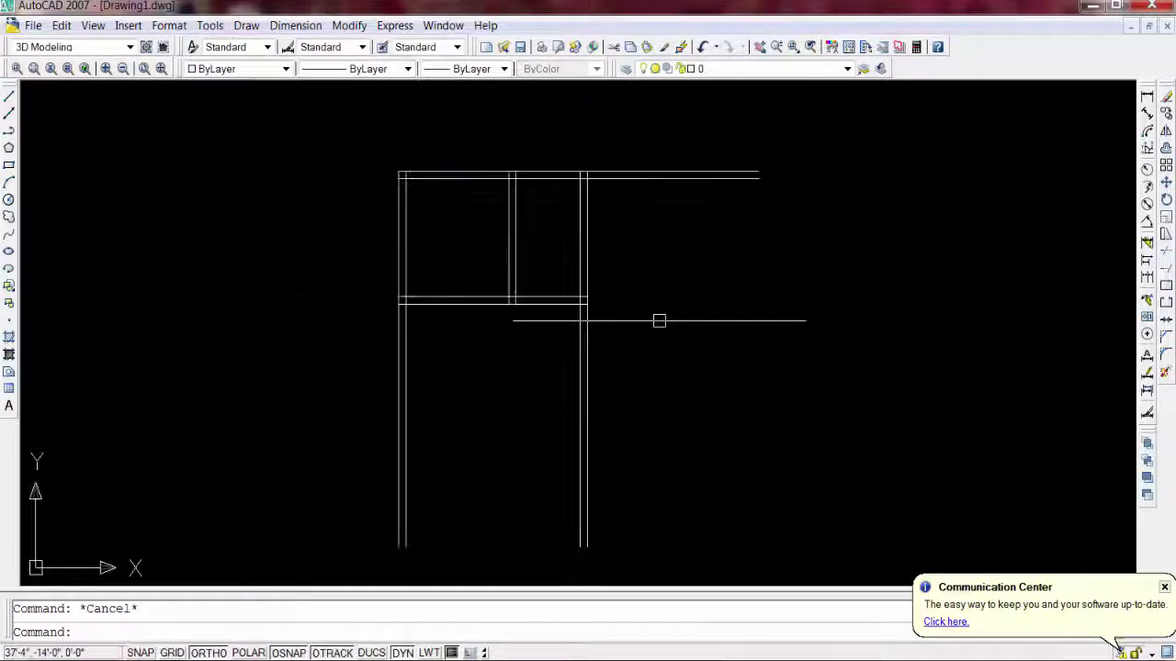
# - Trim the right wall's double lines between the top and middle walls, leaving a clean corner
pyautogui.click(1166, 251)
pyautogui.press('Return')
pyautogui.click(617, 226)
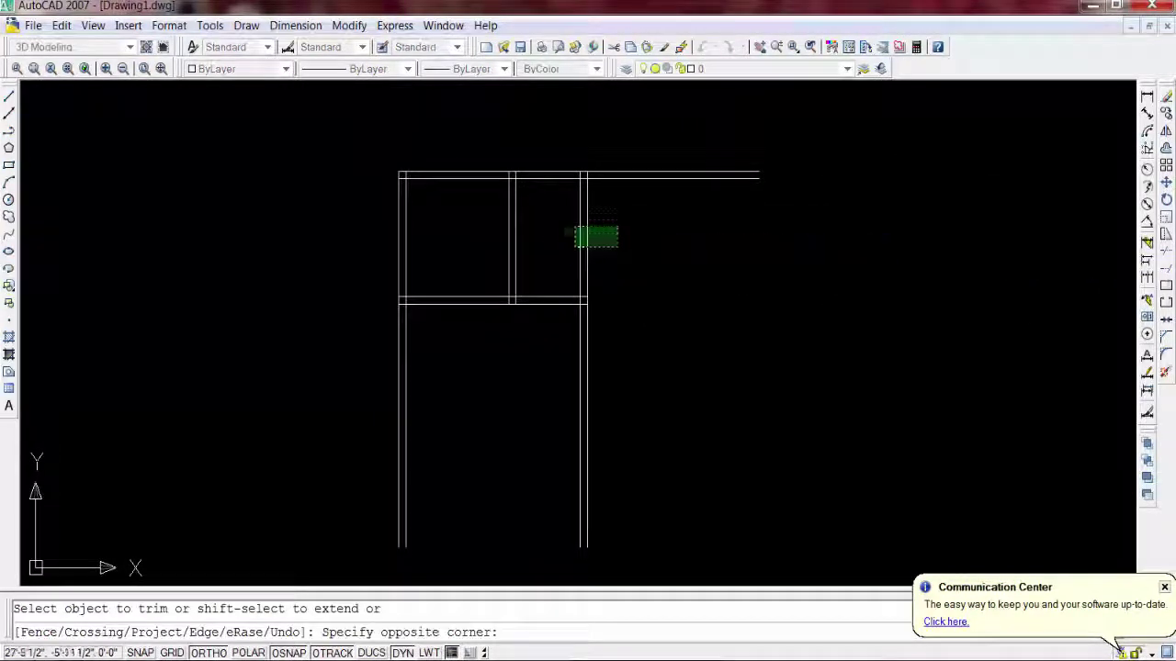
pyautogui.click(562, 267)
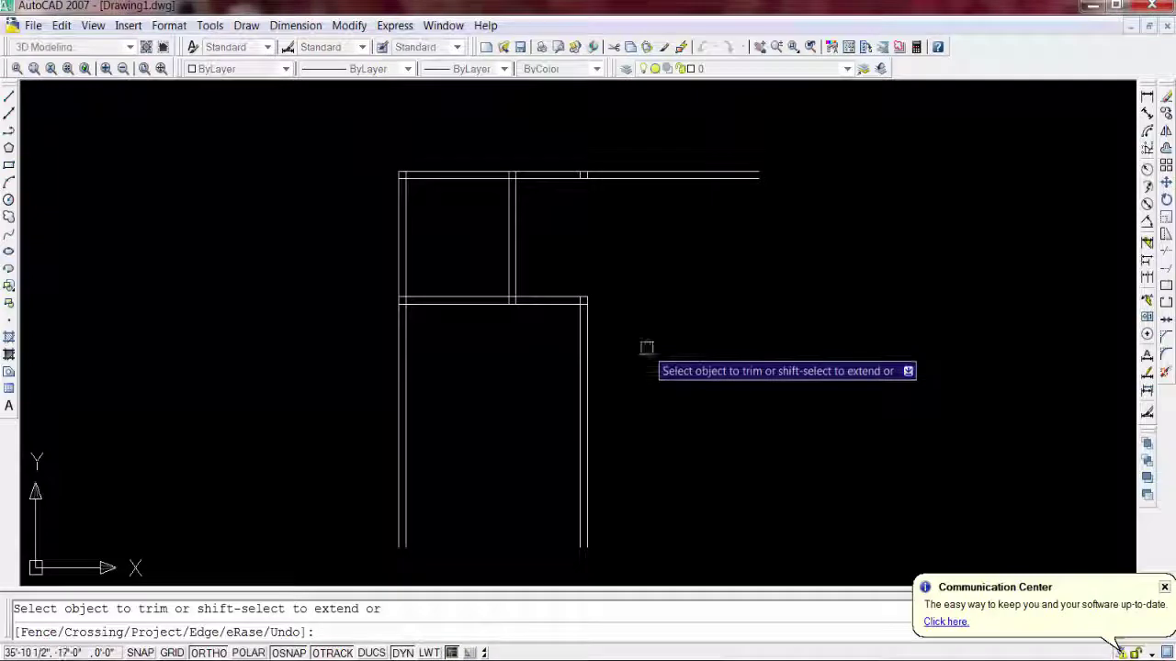
pyautogui.moveTo(646, 347); pyautogui.dragTo(596, 293, button='middle')
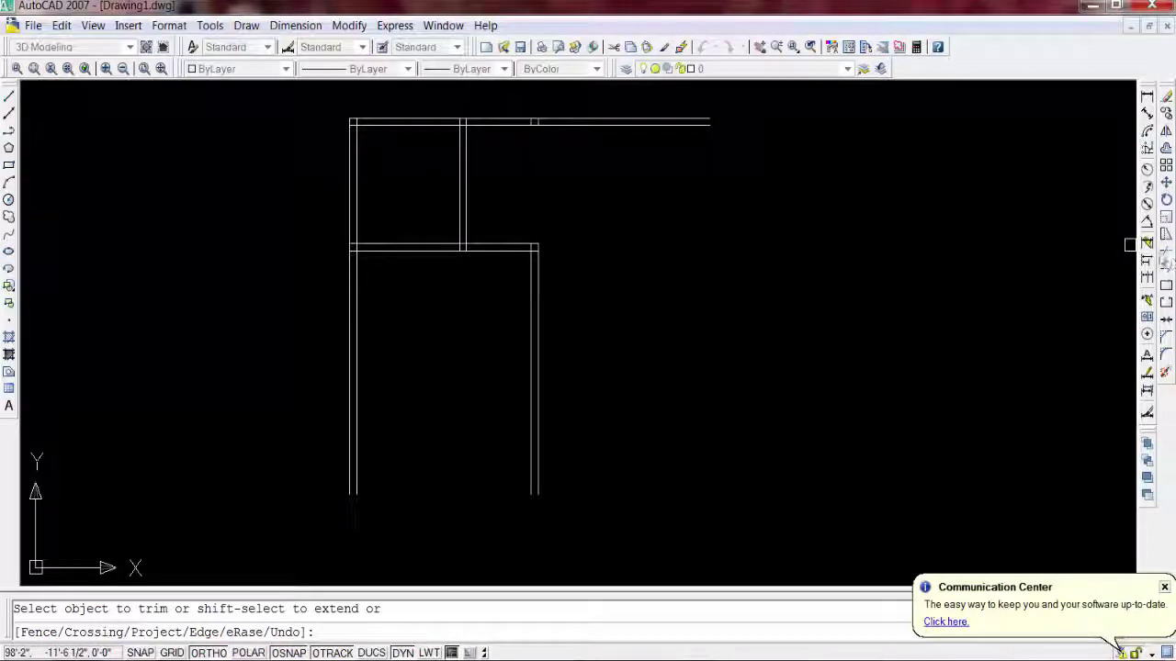
# - Offset the middle horizontal wall line 14'-9" downward
pyautogui.click(1165, 147)
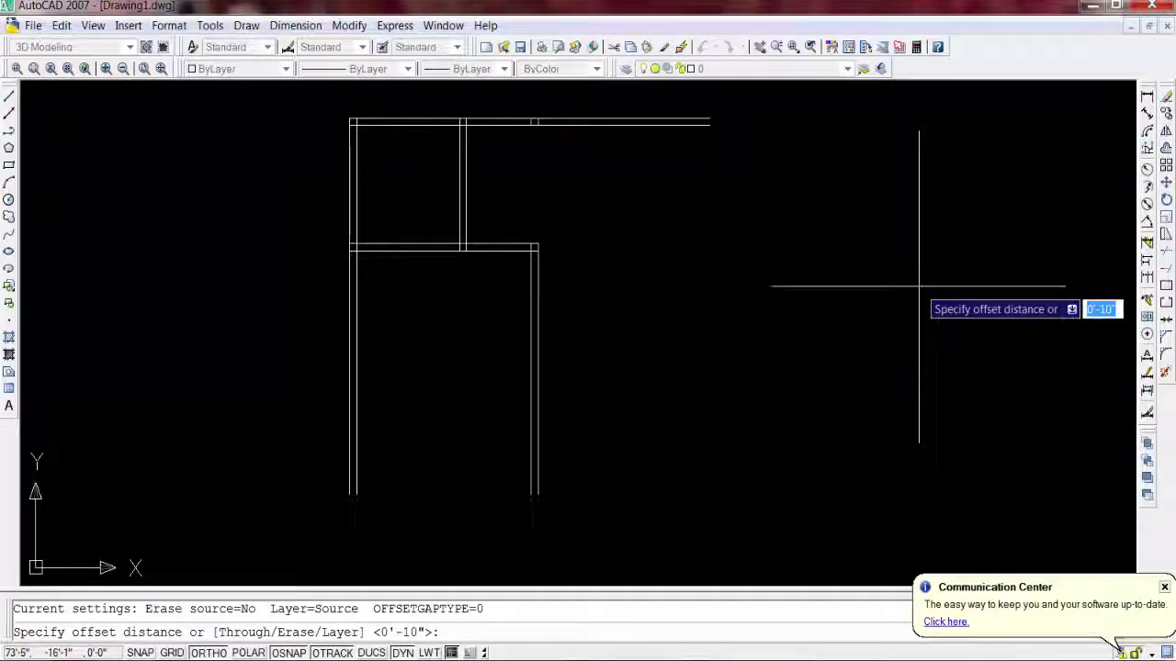
pyautogui.write("14'9")
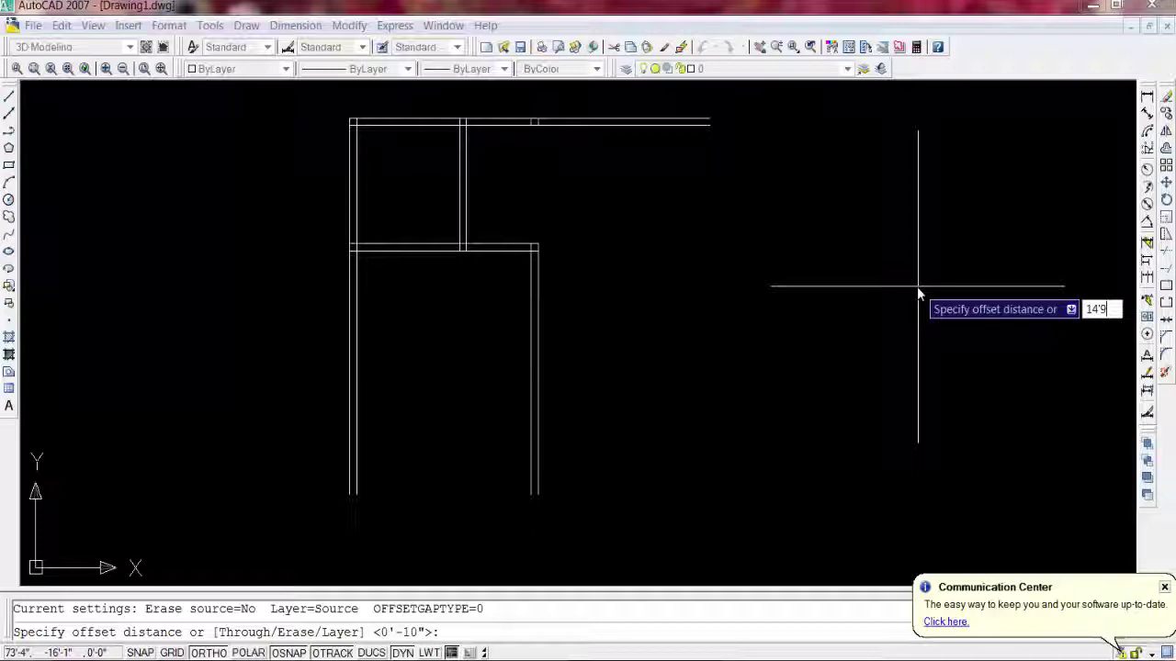
pyautogui.press('Return')
pyautogui.scroll(1, 477, 335)
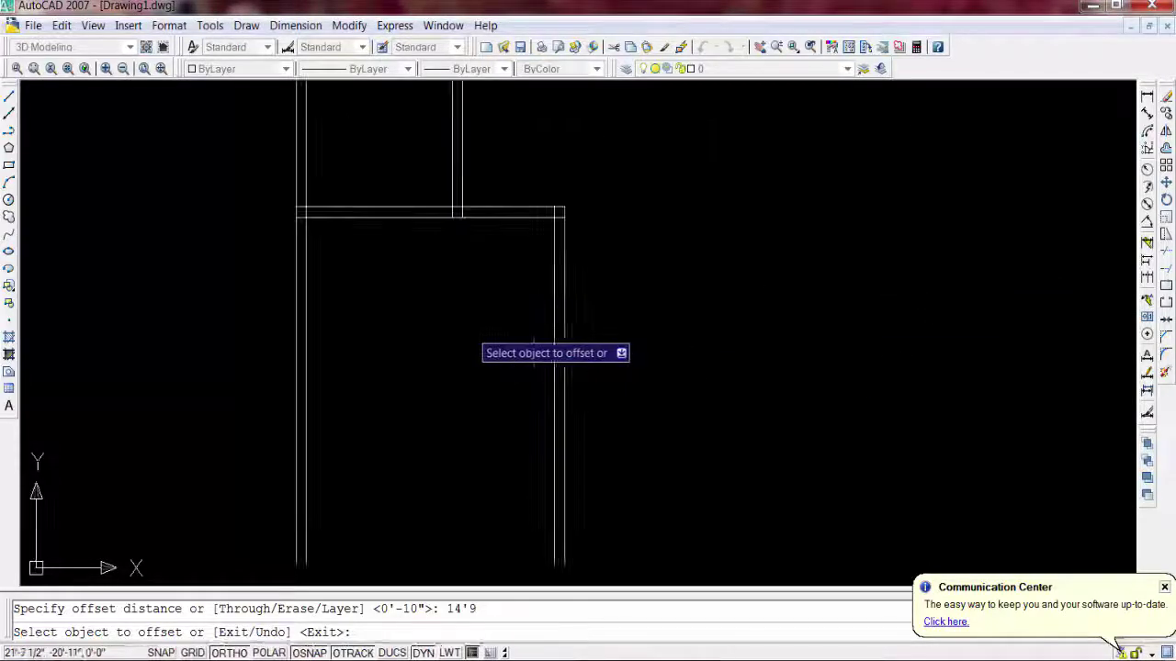
pyautogui.click(388, 215)
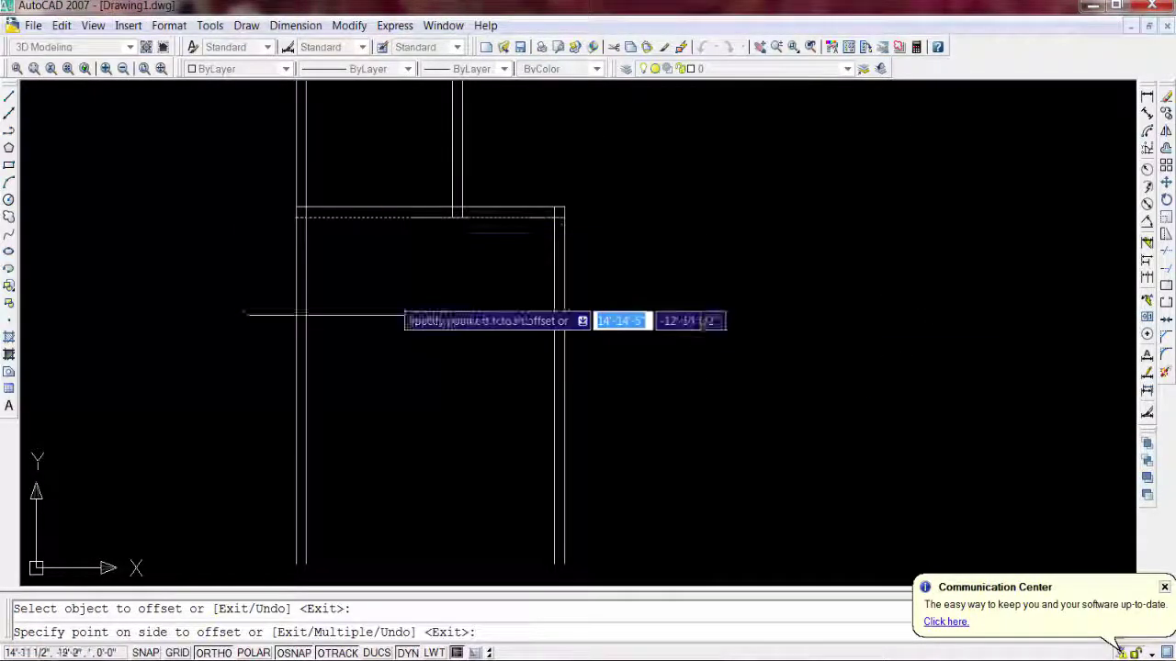
pyautogui.click(415, 395)
# - Offset that new line a further 10" down to complete the double wall
pyautogui.press('Return')
pyautogui.press('Return')
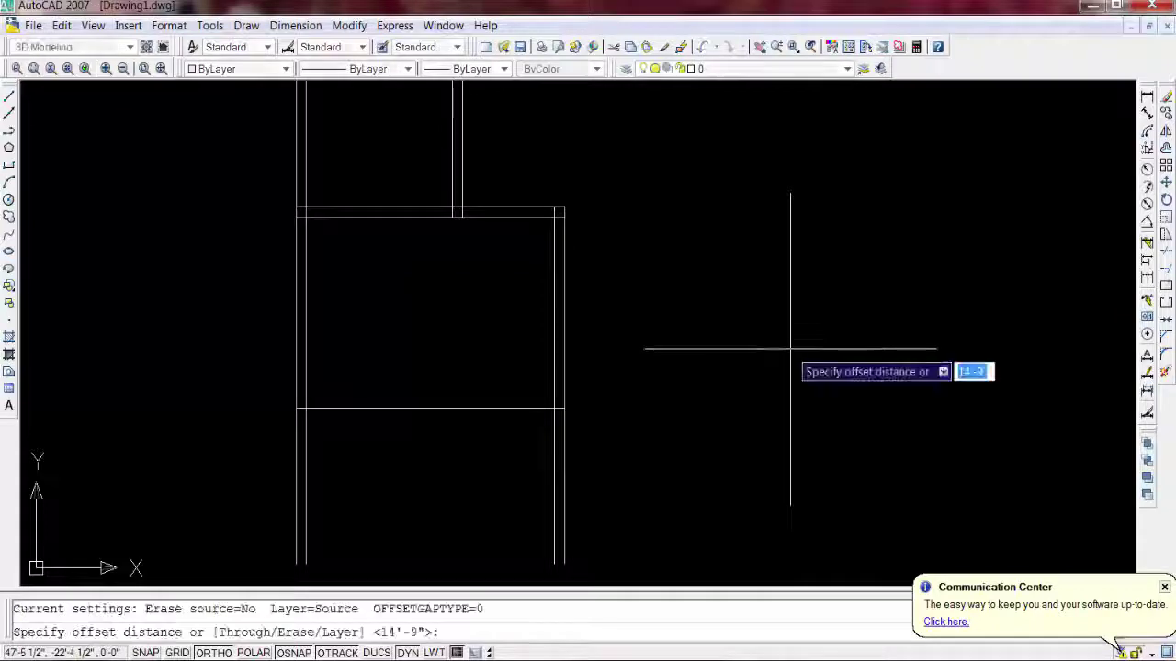
pyautogui.write('10')
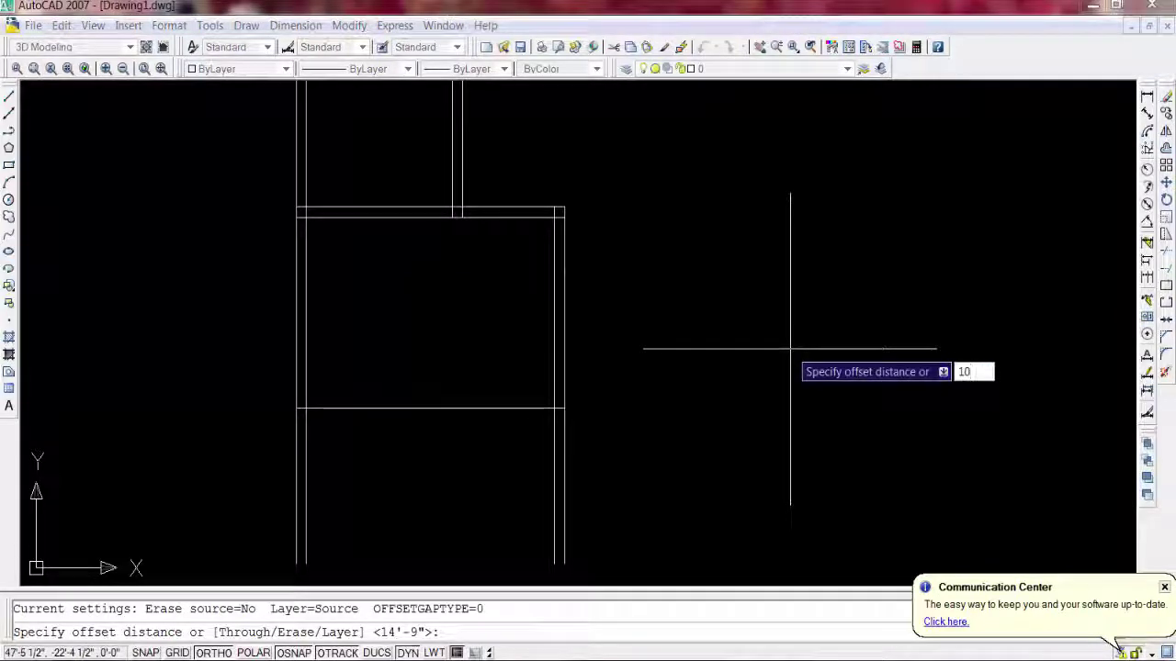
pyautogui.press('Return')
pyautogui.click(451, 408)
pyautogui.click(451, 439)
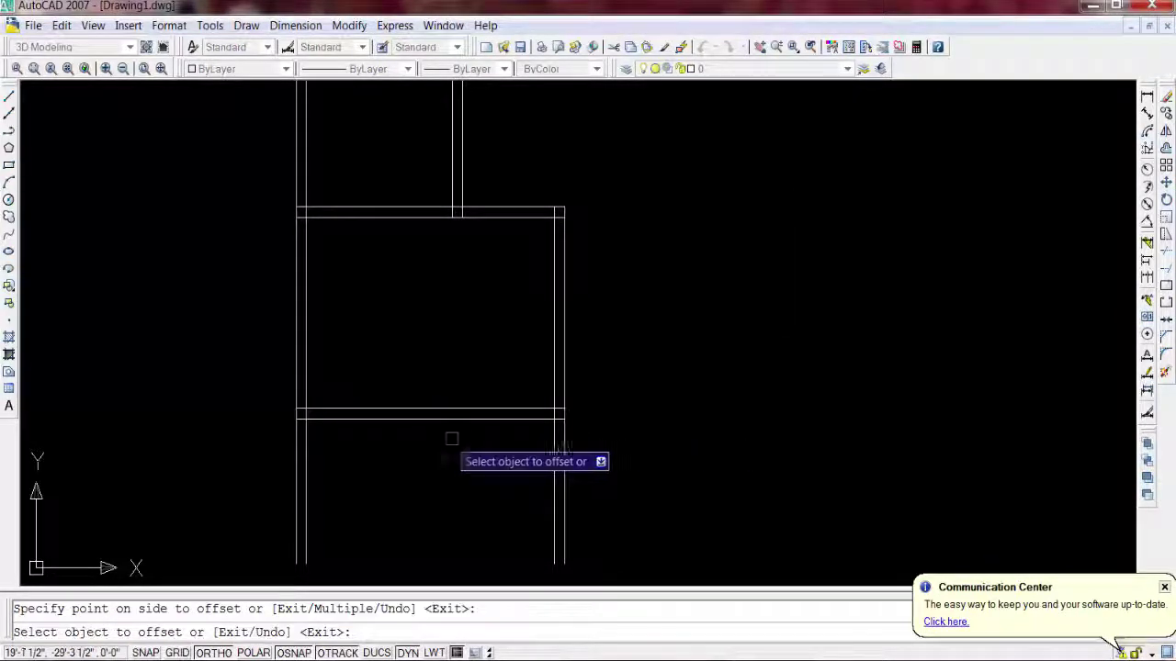
pyautogui.scroll(-2, 790, 450)
pyautogui.moveTo(727, 428)
pyautogui.mouseDown(button='middle')
pyautogui.moveTo(636, 340)
pyautogui.moveTo(622, 371)
pyautogui.mouseUp(button='middle')
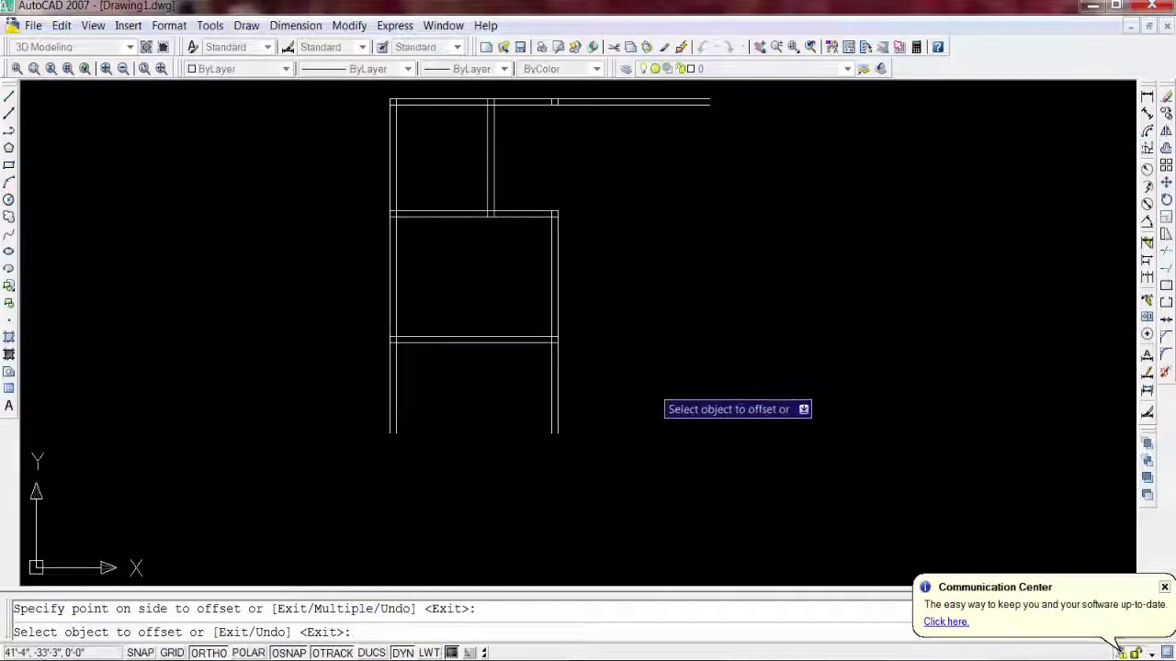
pyautogui.scroll(-2, 579, 234)
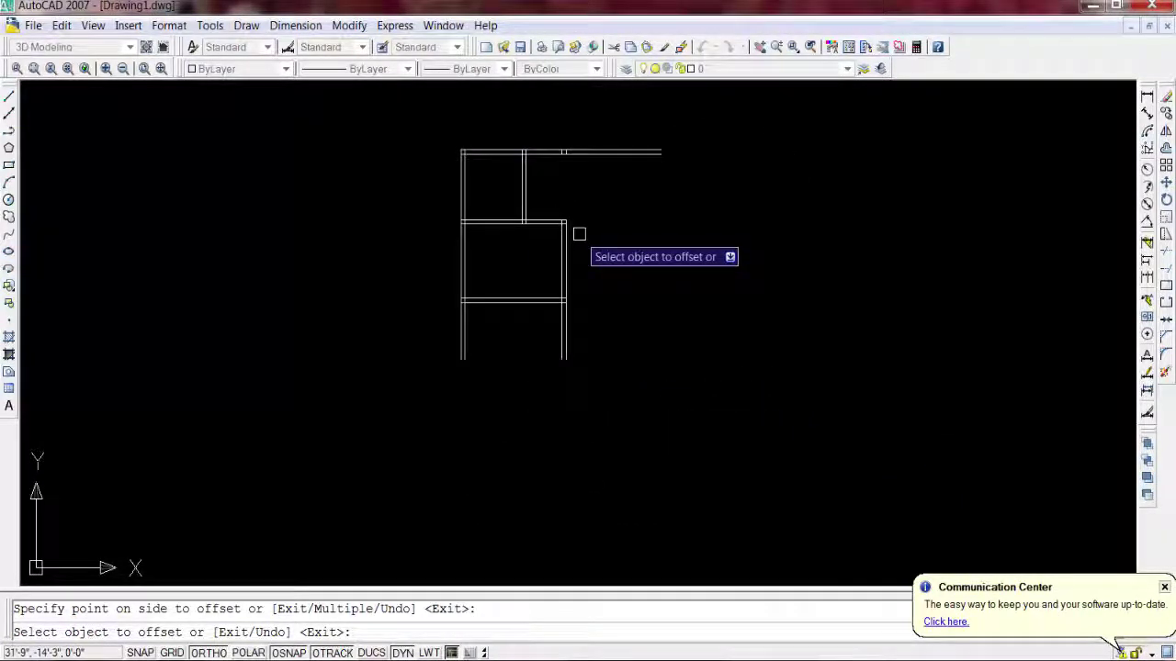
pyautogui.scroll(1, 515, 363)
pyautogui.scroll(1, 525, 350)
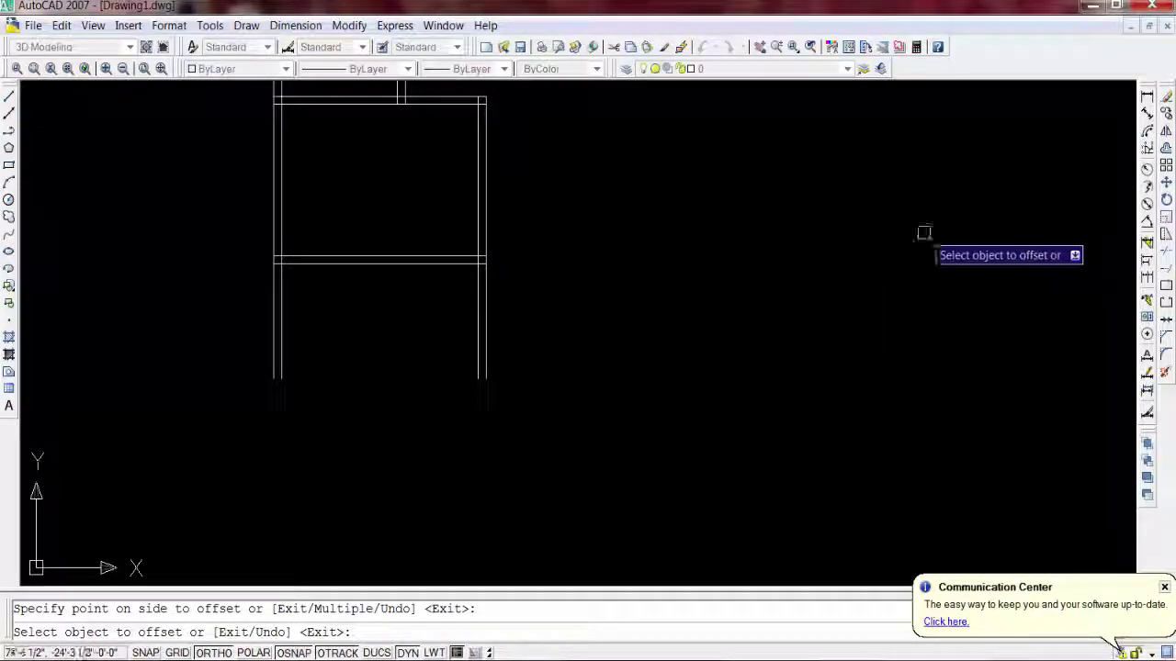
# - Add a double-line bottom wall: offset the lower wall line 12' down, then 10" more
pyautogui.press('Return')
pyautogui.press('Return')
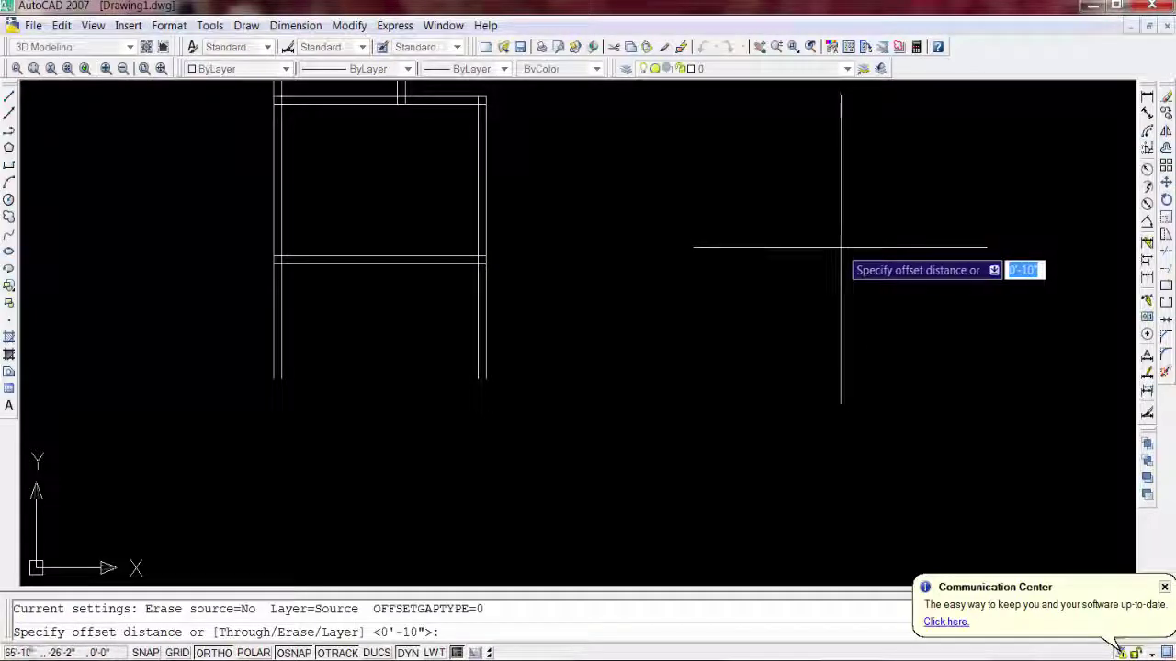
pyautogui.write('12')
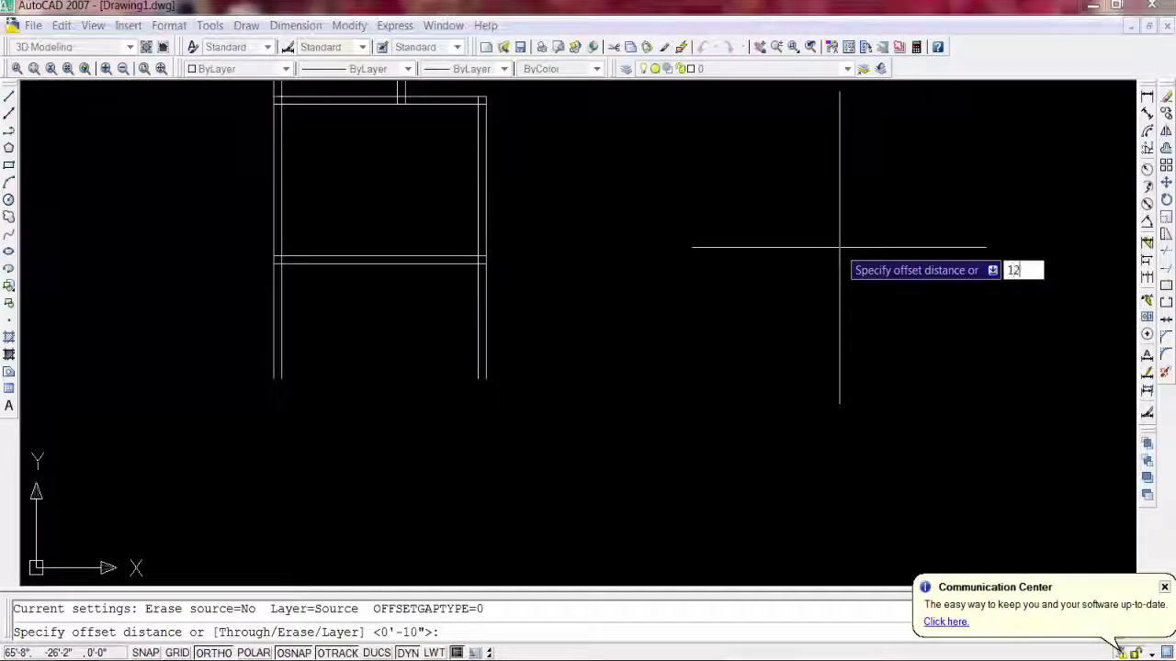
pyautogui.press('Return')
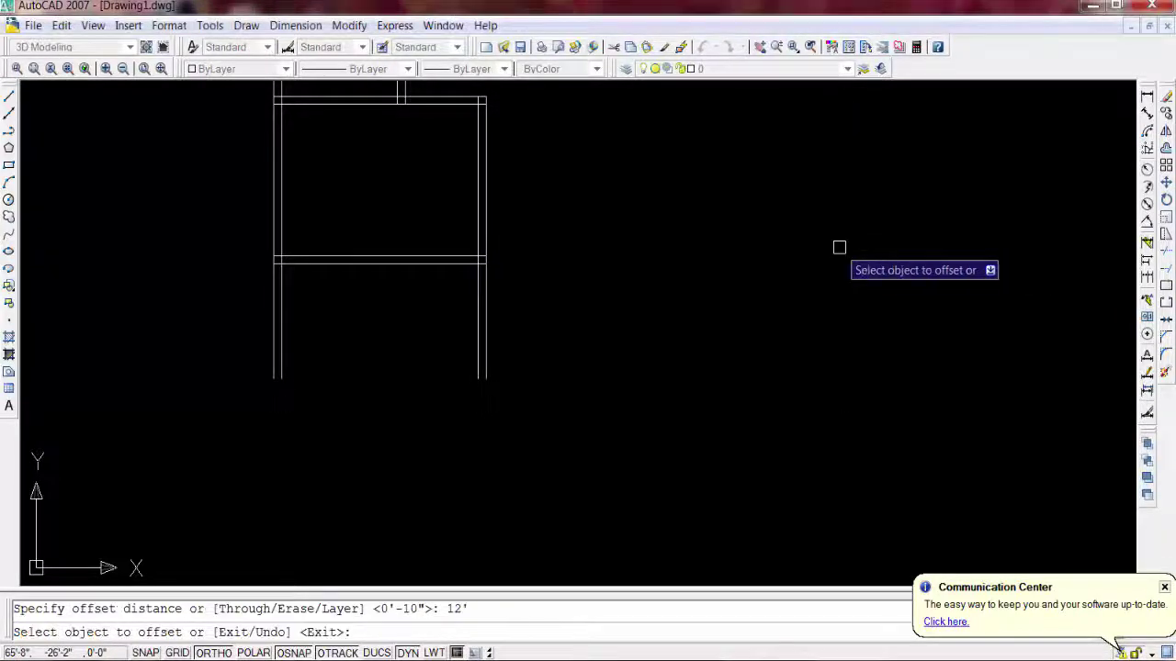
pyautogui.click(364, 264)
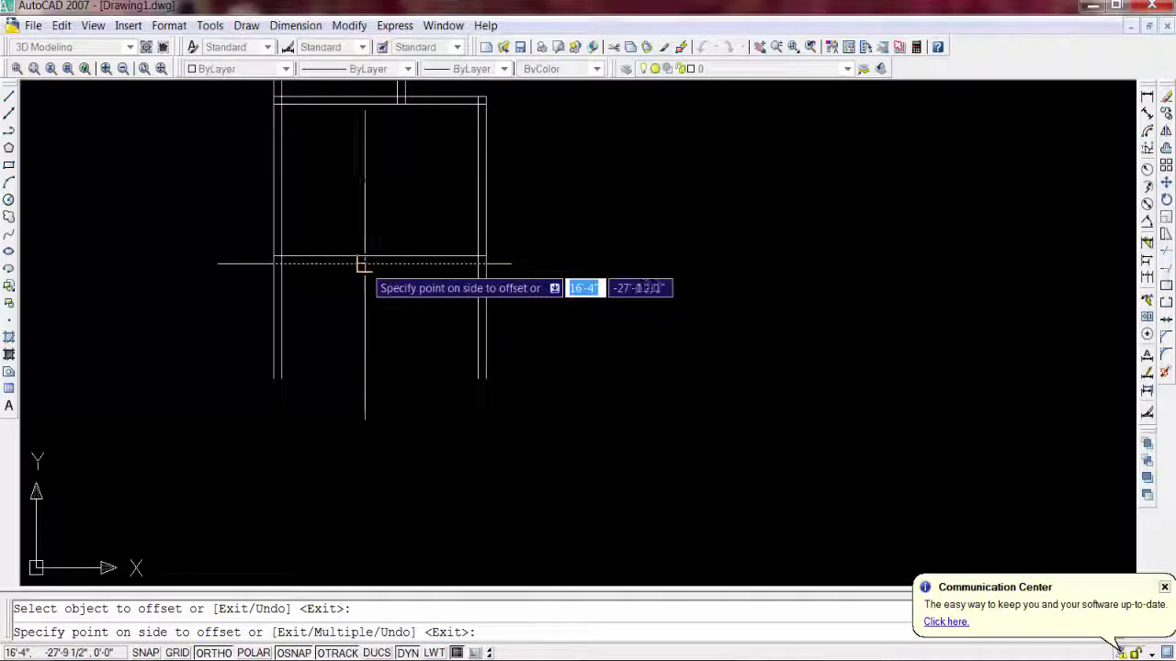
pyautogui.click(359, 338)
pyautogui.press('Return')
pyautogui.press('Return')
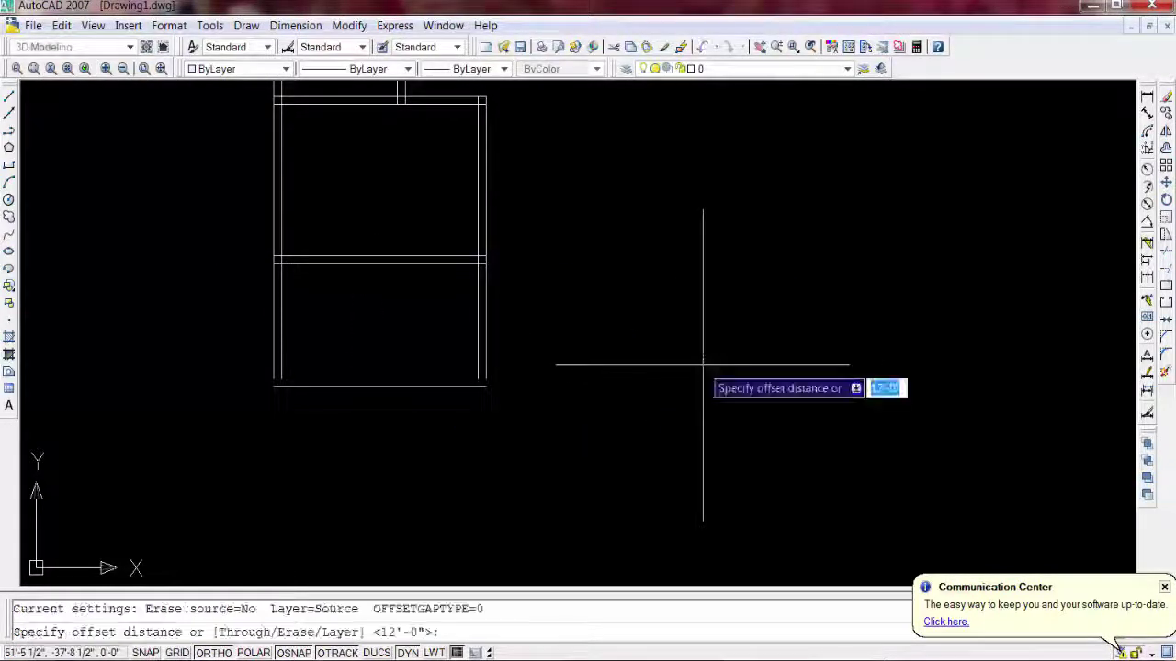
pyautogui.write('10')
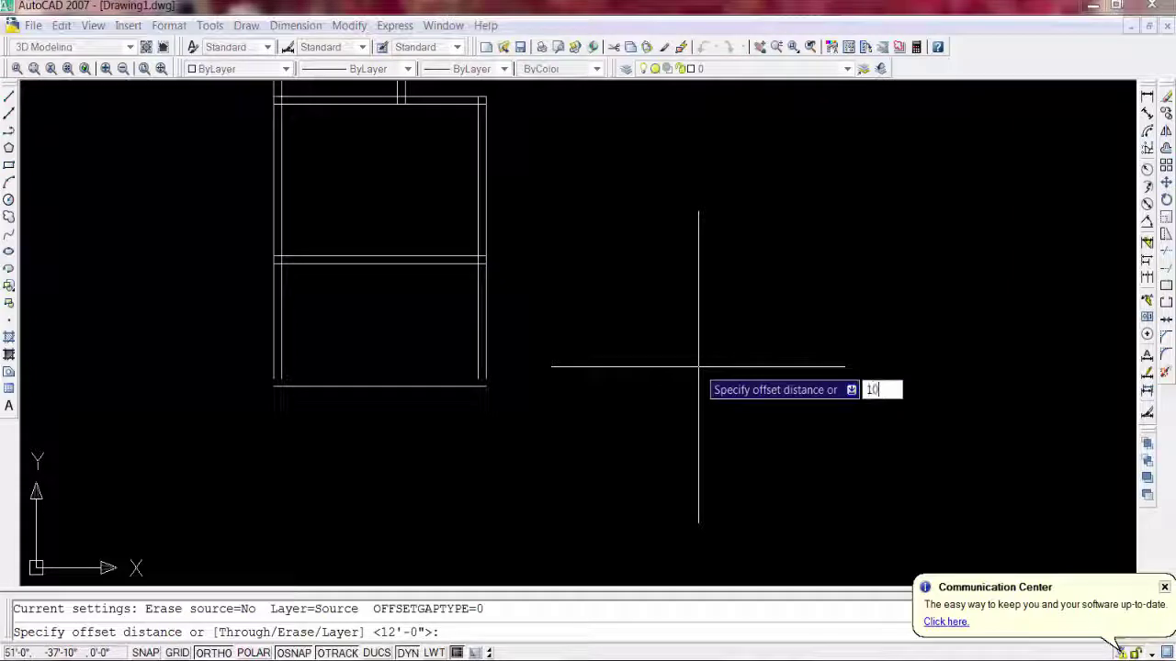
pyautogui.press('Return')
pyautogui.click(359, 386)
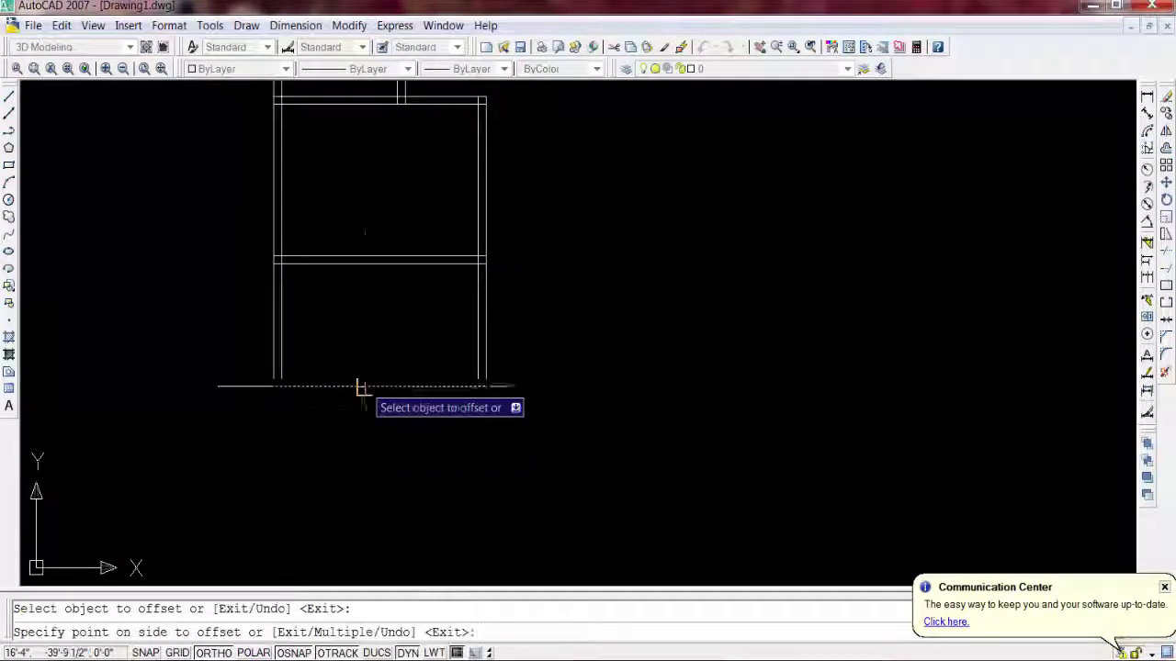
pyautogui.click(365, 407)
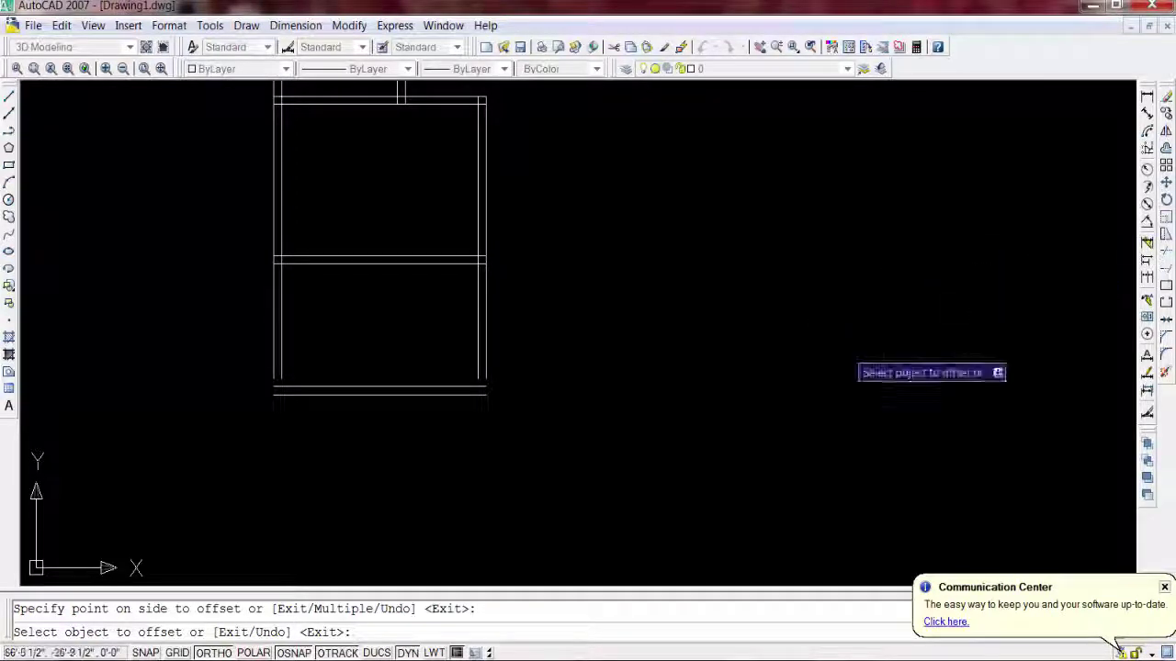
# - Offset the left wall line 15'-2 1/2" to the right
pyautogui.press('Return')
pyautogui.press('Return')
pyautogui.write("15'2.5")
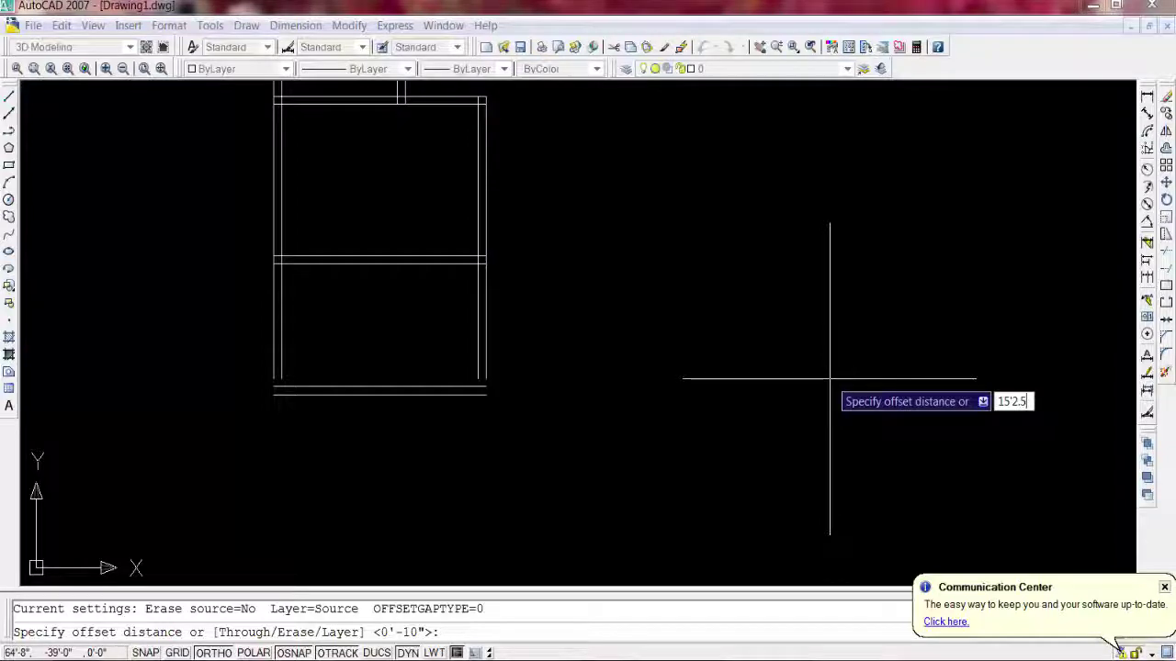
pyautogui.press('Return')
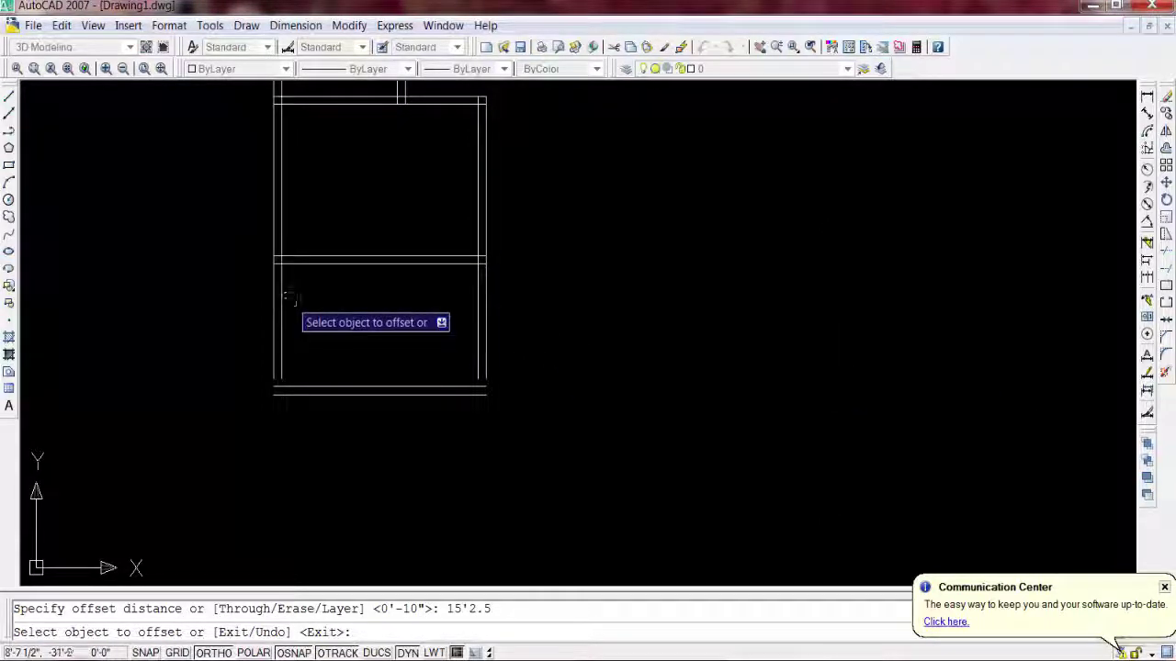
pyautogui.click(280, 307)
pyautogui.click(353, 323)
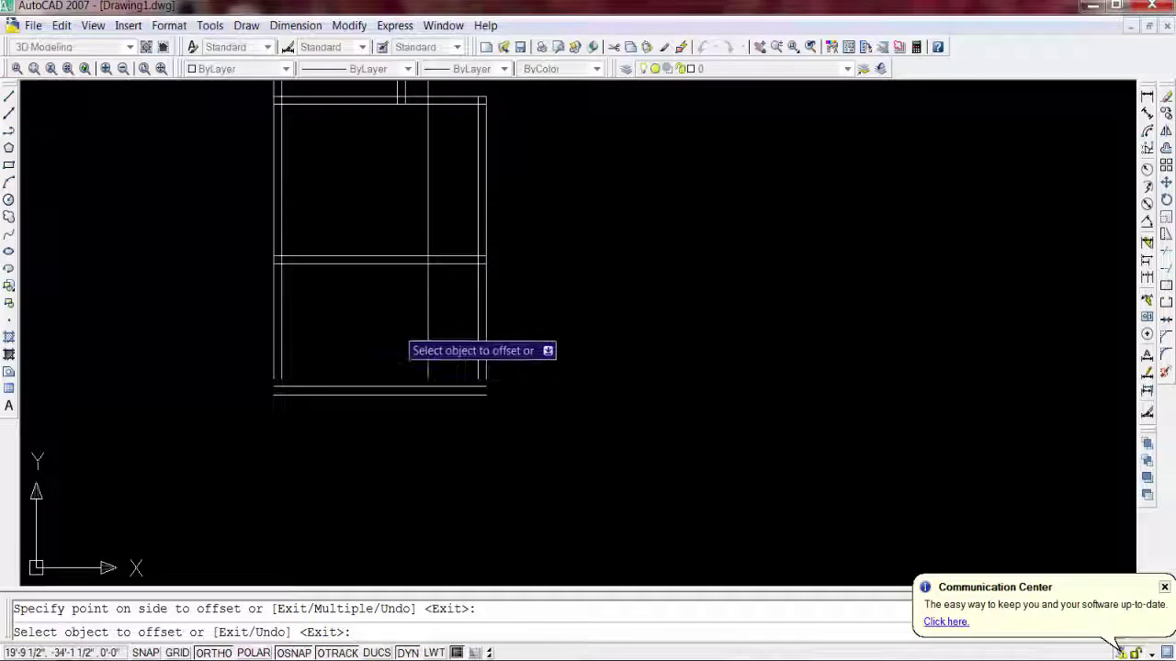
# - Offset the new vertical line 10" to the right to form a double-line partition
pyautogui.press('Return')
pyautogui.press('Return')
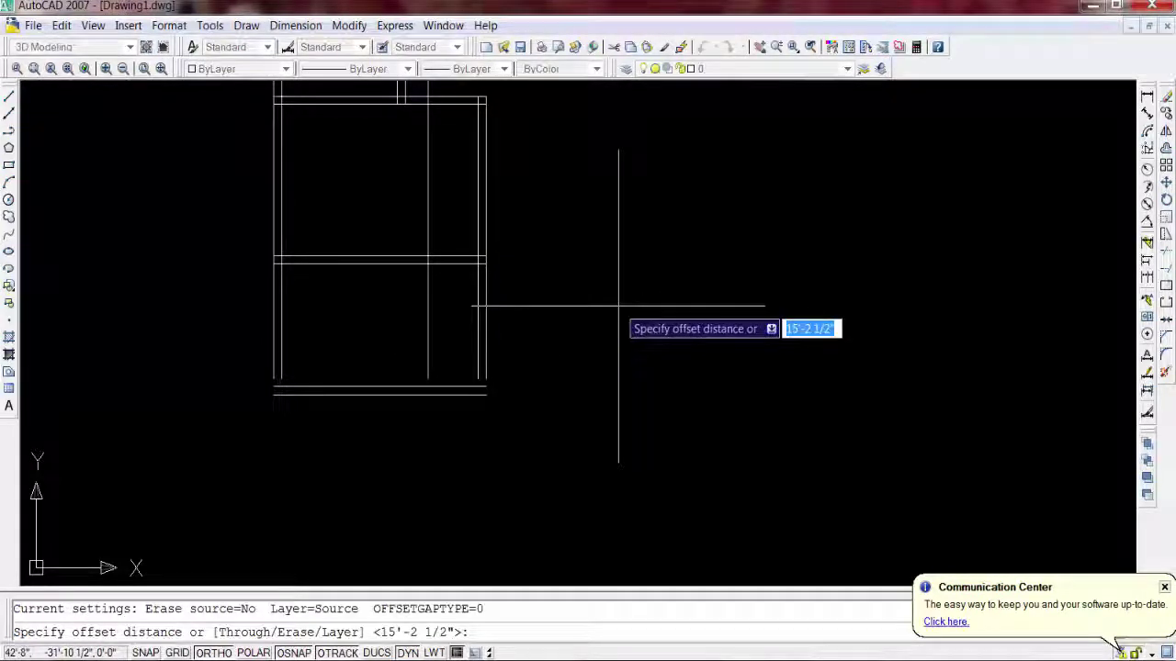
pyautogui.write('10')
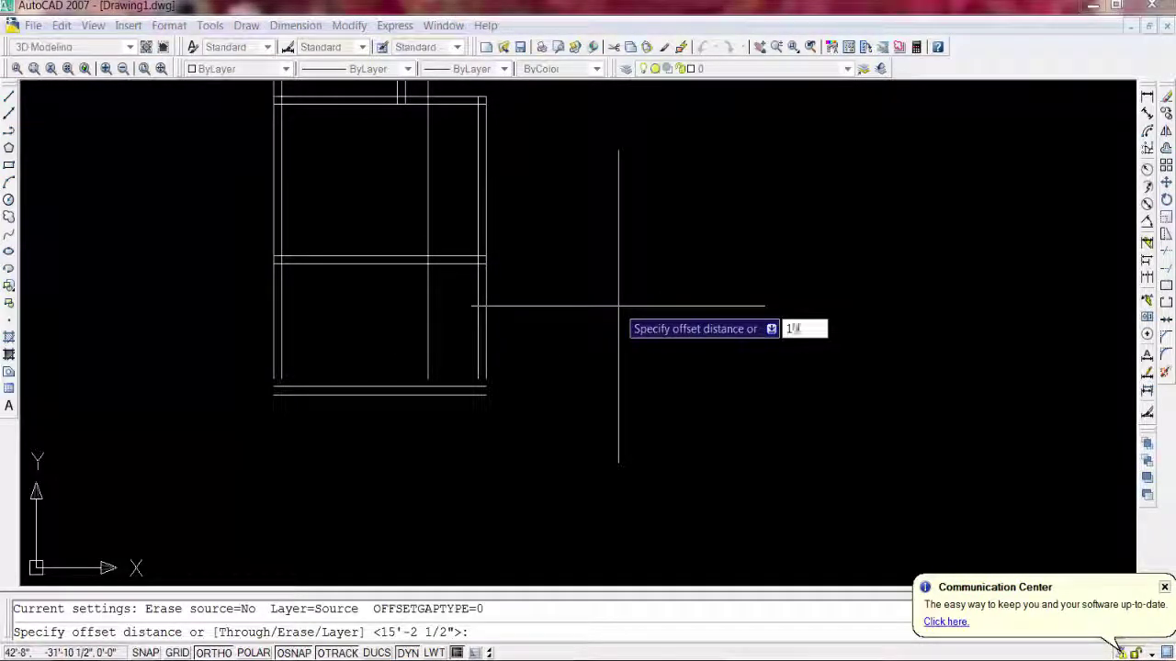
pyautogui.press('Return')
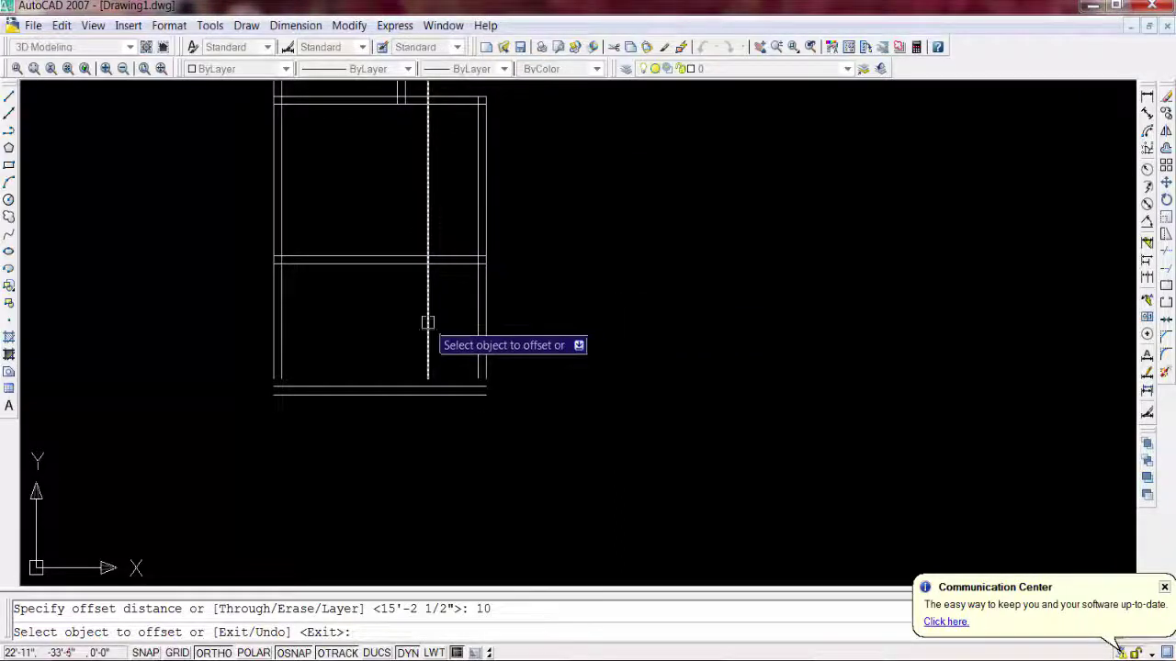
pyautogui.click(428, 321)
pyautogui.click(454, 324)
pyautogui.press('Escape')
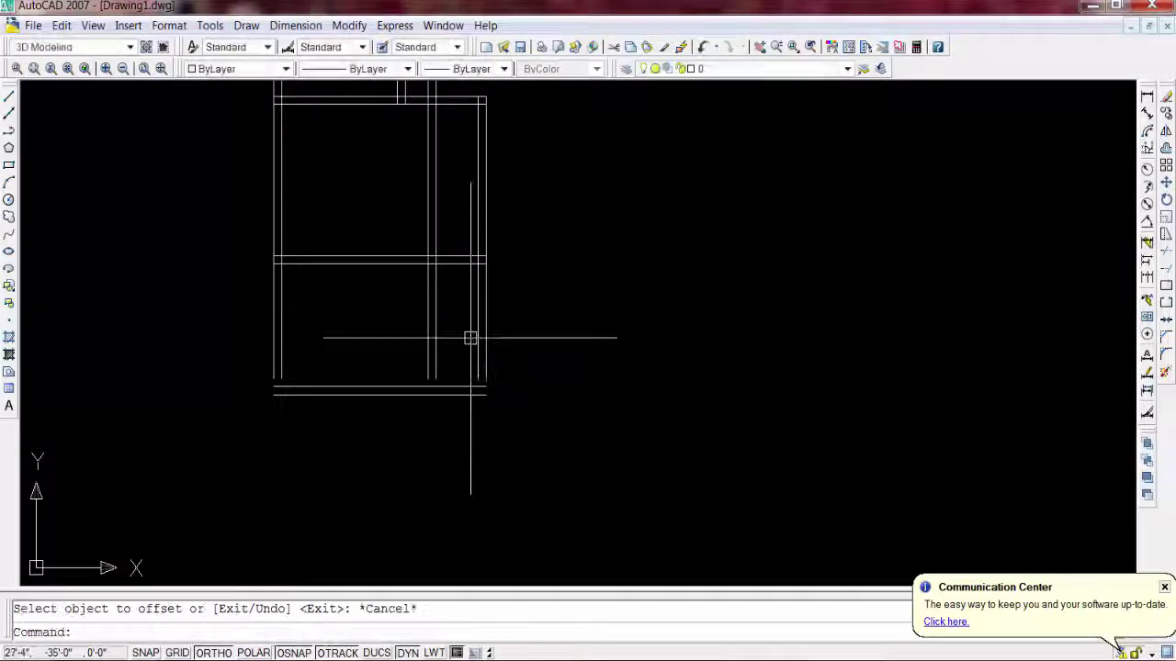
# - Try stretching the left outer wall lines' bottom endpoints, cancelling each attempt
pyautogui.scroll(1, 315, 402)
pyautogui.scroll(2, 289, 409)
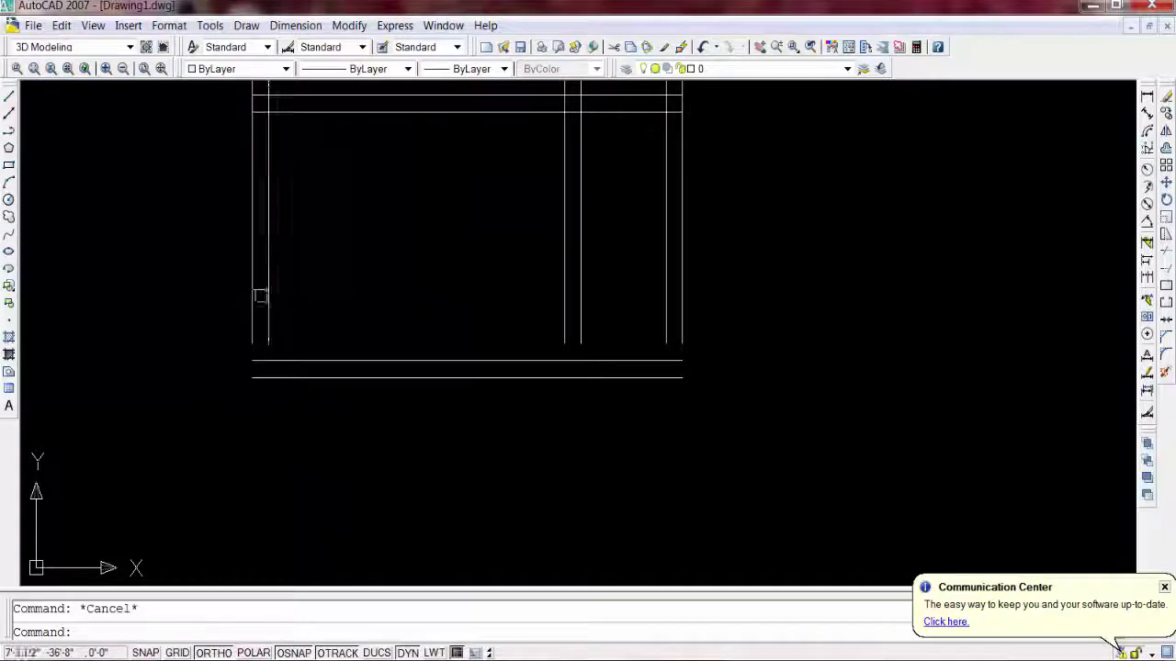
pyautogui.click(273, 296)
pyautogui.press('Escape')
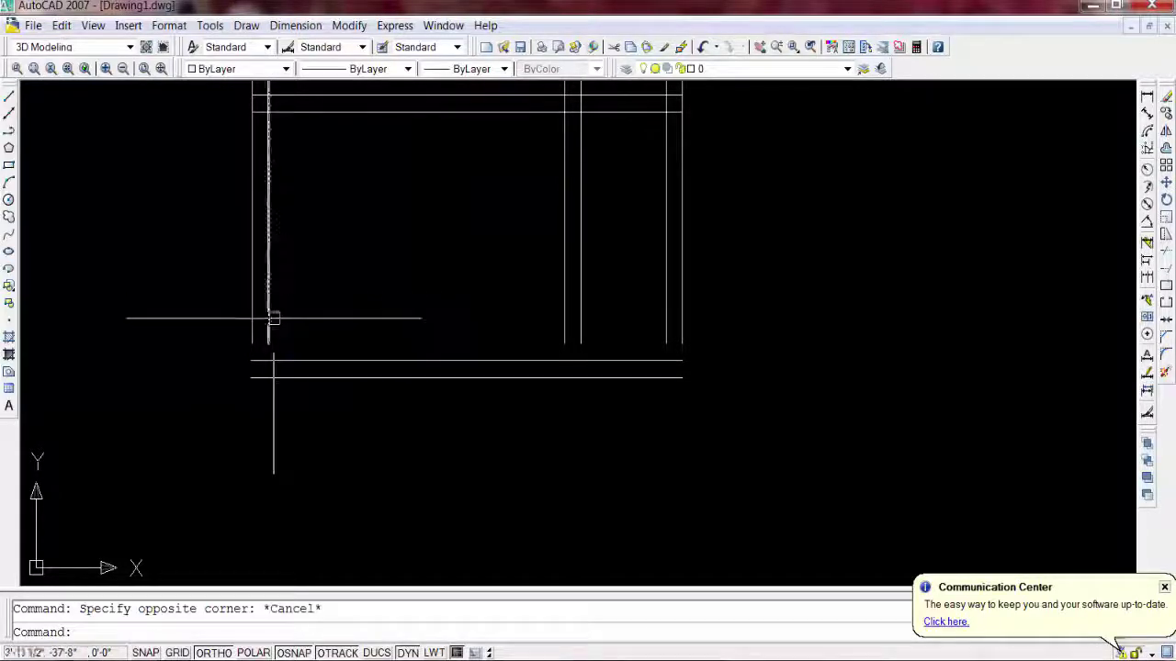
pyautogui.click(269, 323)
pyautogui.click(267, 342)
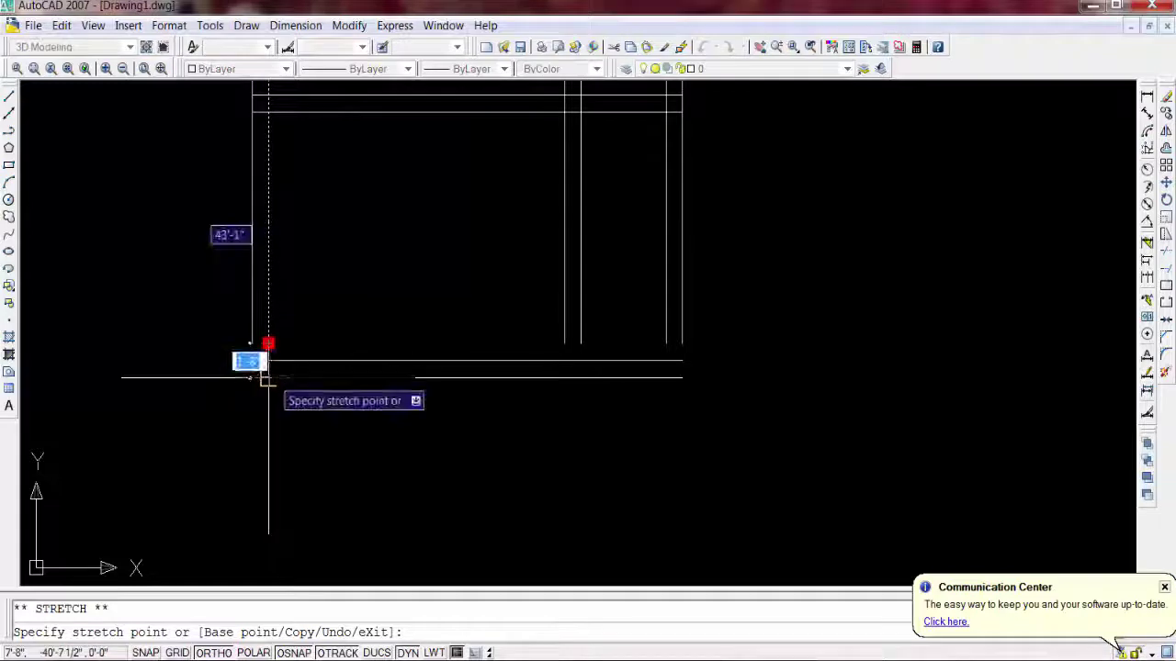
pyautogui.press('Escape')
pyautogui.press('Escape')
pyautogui.click(252, 312)
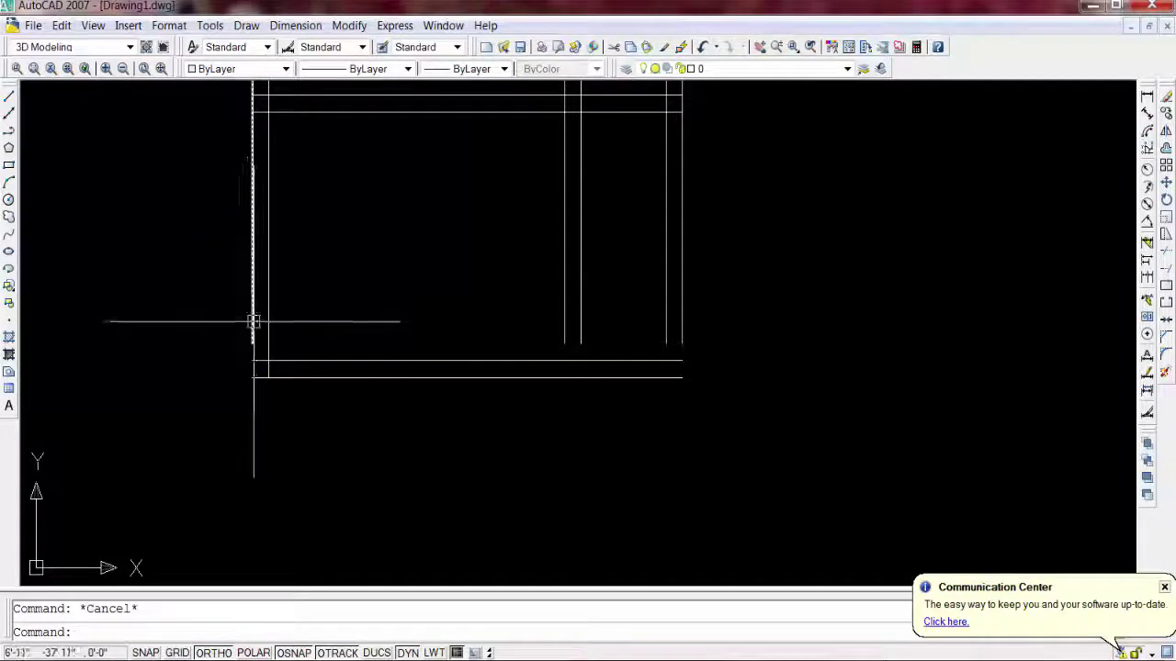
pyautogui.click(253, 361)
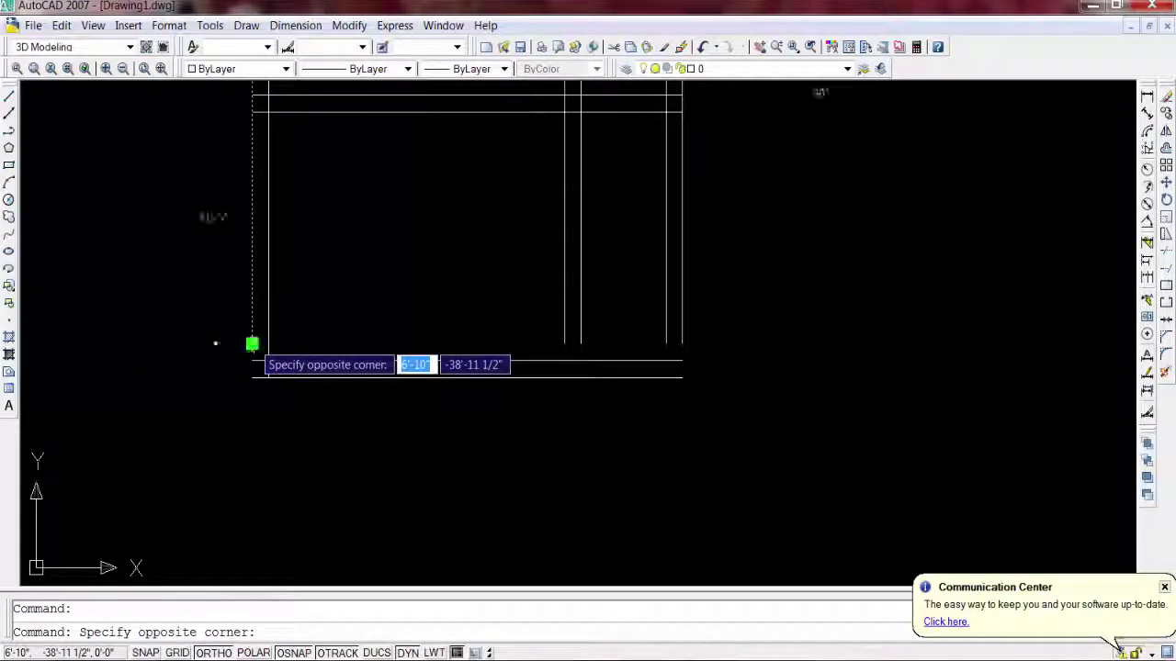
pyautogui.press('Escape')
pyautogui.click(253, 343)
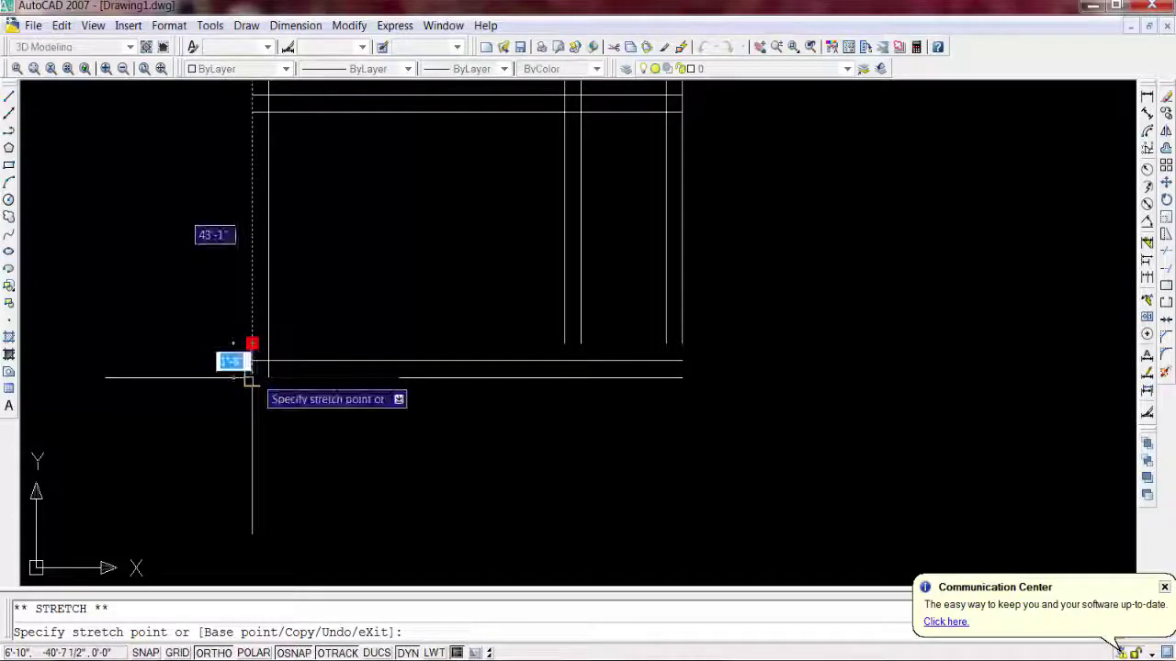
pyautogui.press('Escape')
pyautogui.press('Escape')
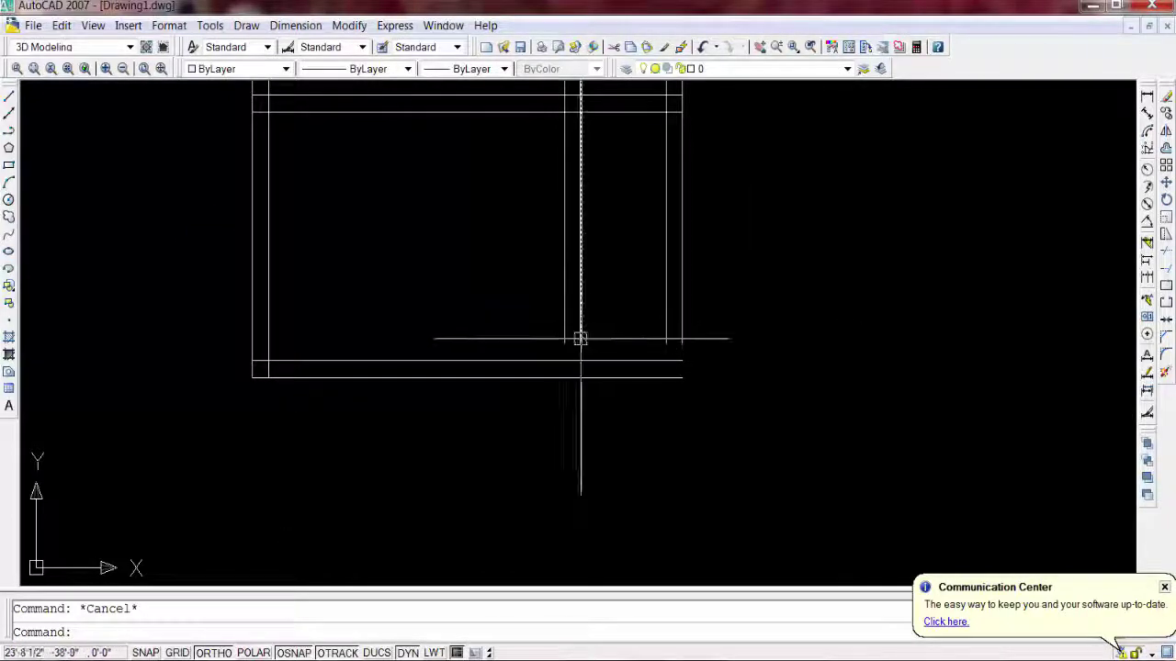
# - Stretch the middle partition's inner line down to meet the bottom wall
pyautogui.click(580, 338)
pyautogui.click(580, 344)
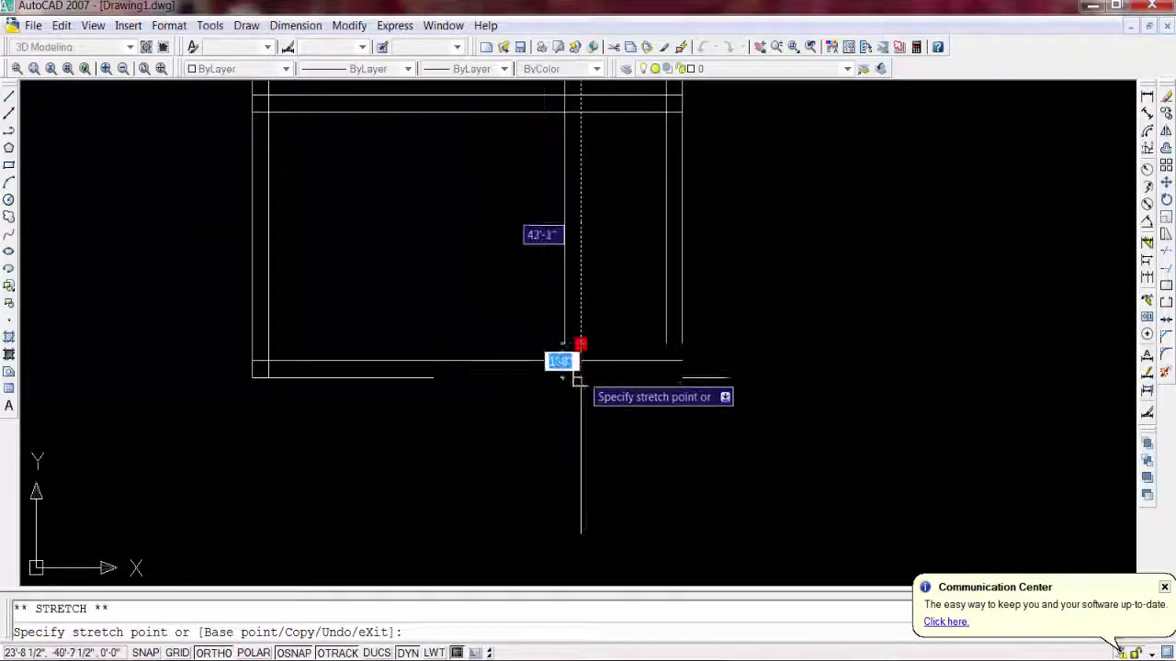
pyautogui.press('Escape')
pyautogui.press('Escape')
pyautogui.click(564, 330)
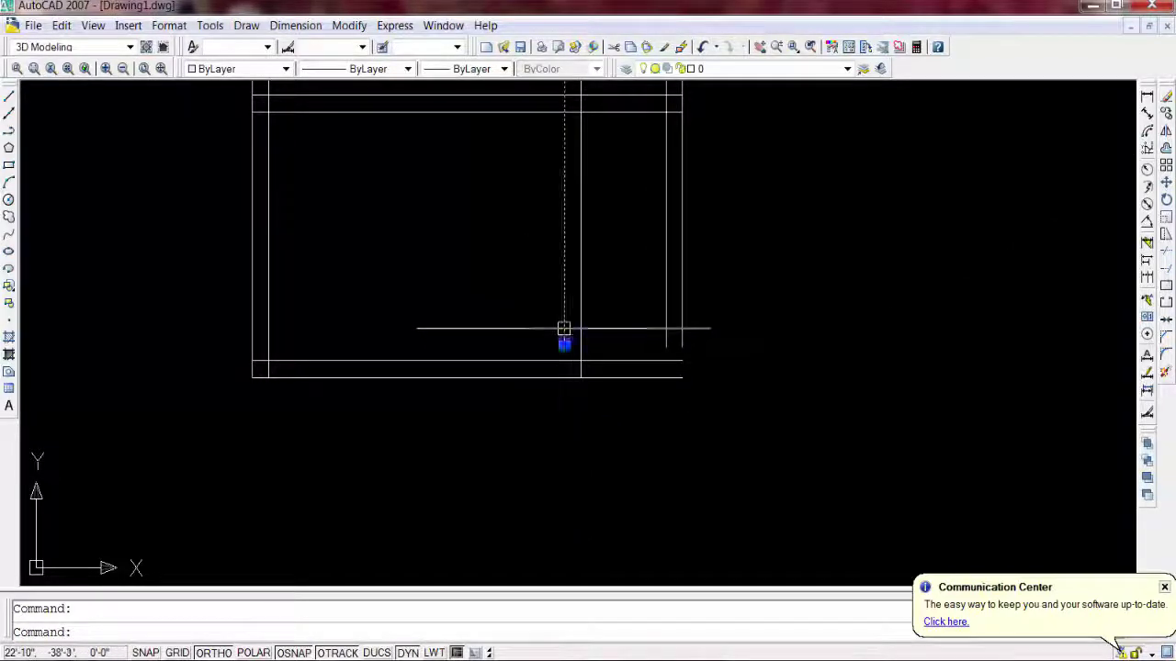
pyautogui.click(564, 341)
pyautogui.click(564, 377)
pyautogui.press('Escape')
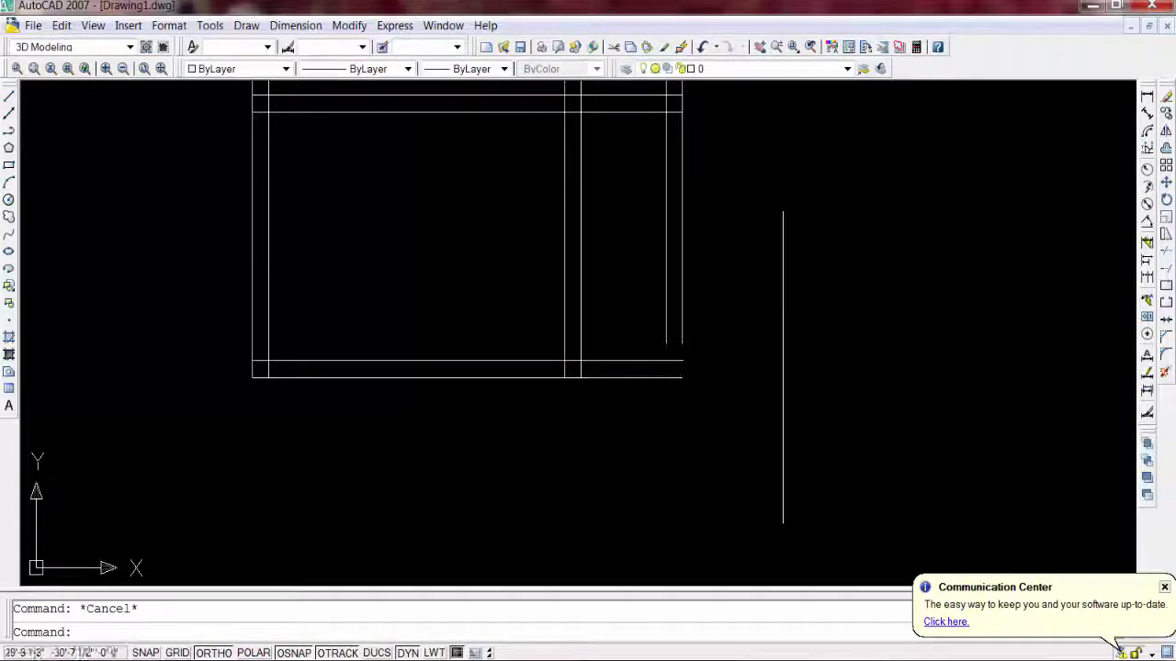
# - Trim with all lines as cutting edges, removing the extra vertical wall lines inside the room
pyautogui.click(1168, 261)
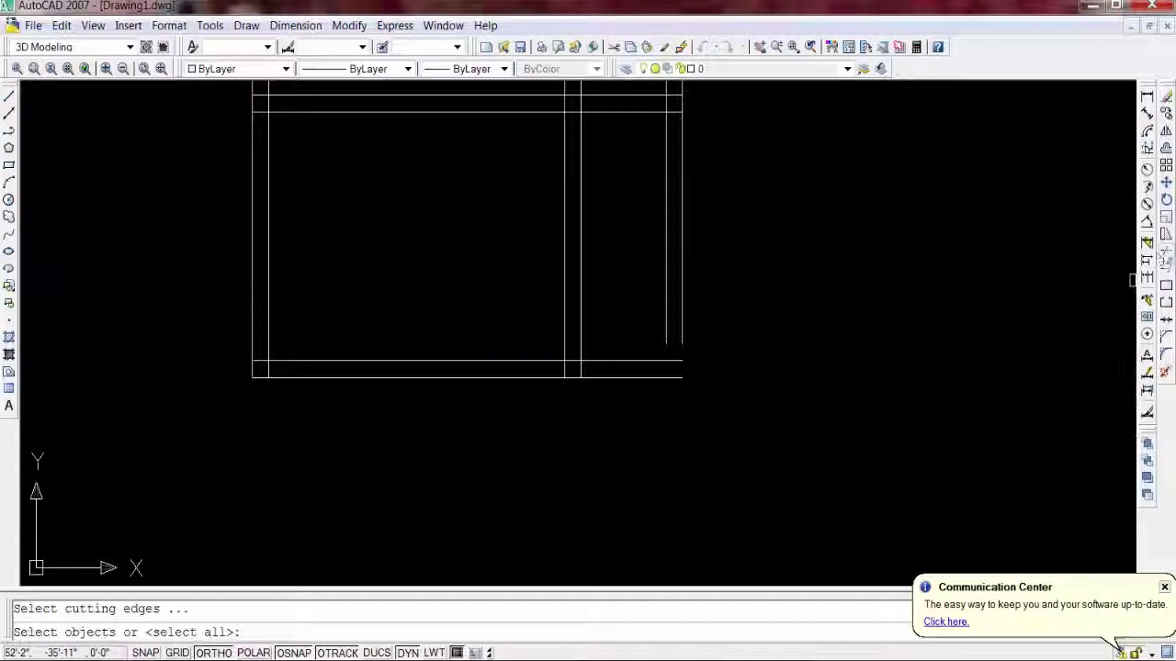
pyautogui.press('Return')
pyautogui.click(730, 313)
pyautogui.click(654, 402)
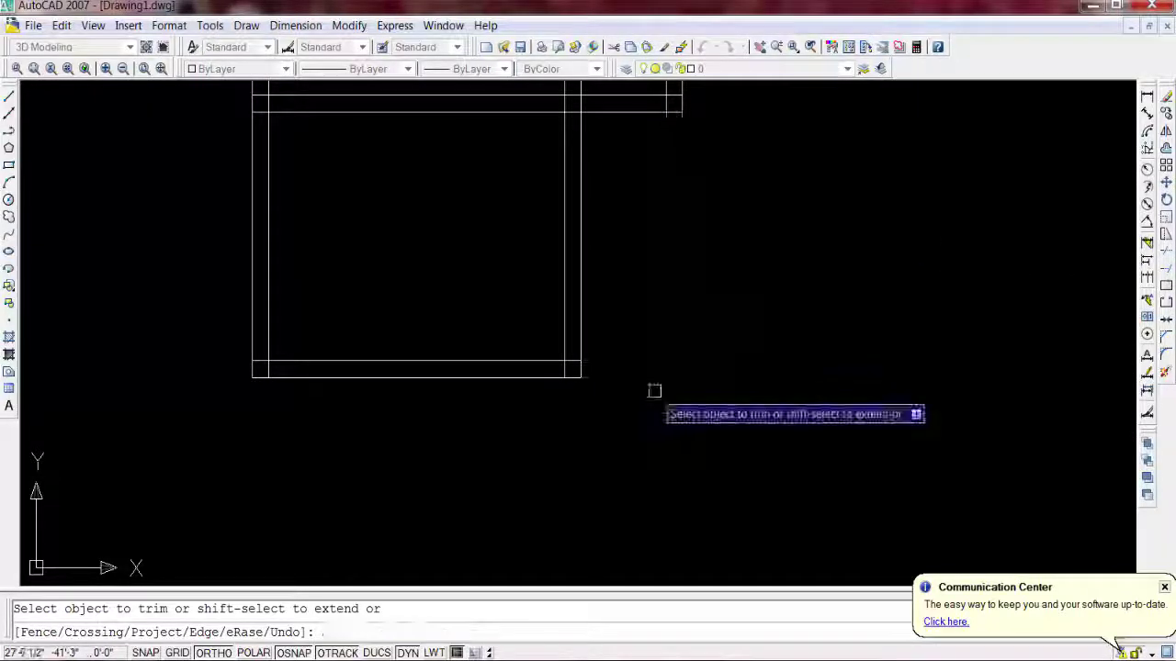
pyautogui.scroll(-2, 704, 265)
pyautogui.scroll(1, 703, 266)
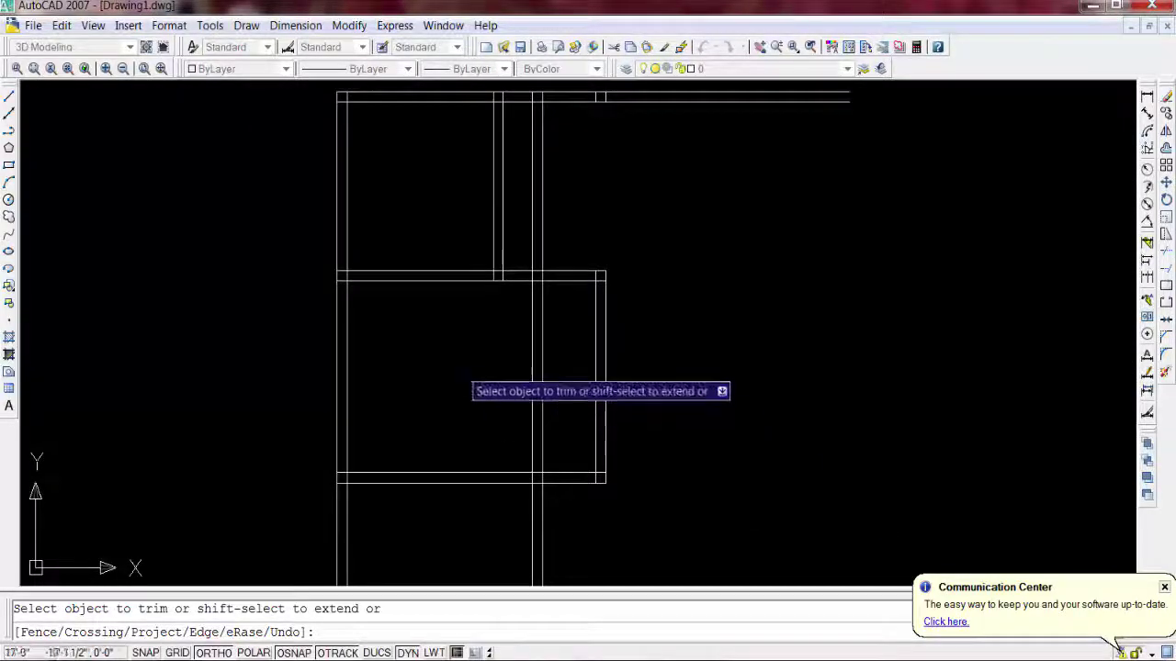
pyautogui.click(467, 350)
pyautogui.click(577, 426)
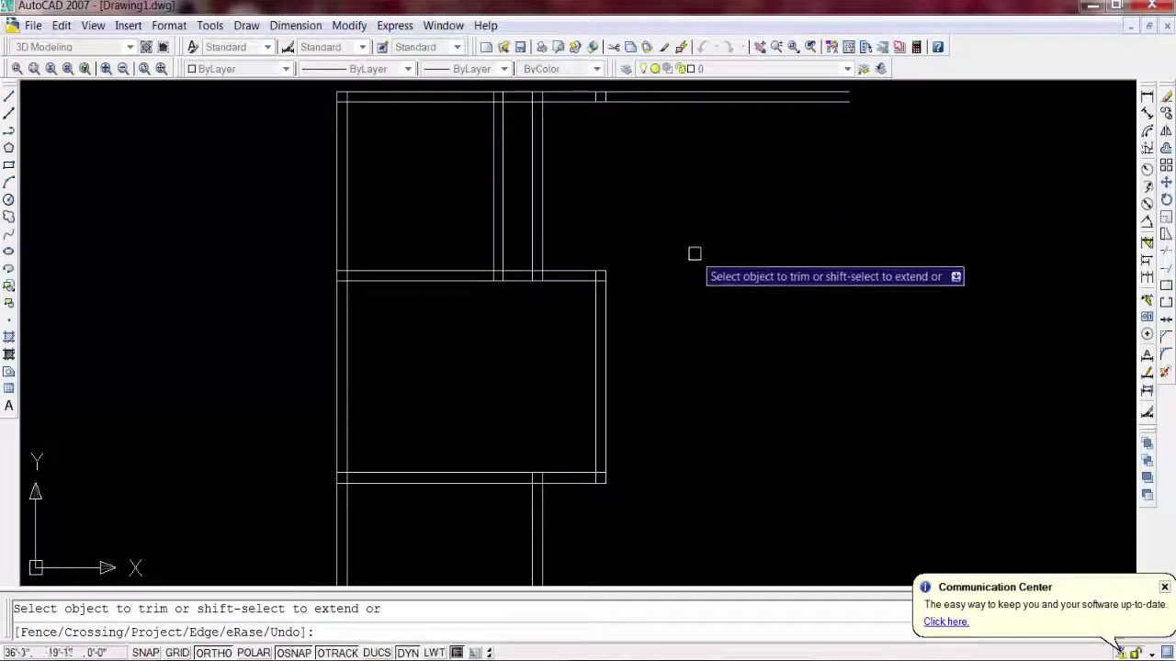
# - Trim the right wall lines, the top wall's overhang and two horizontal wall segments
pyautogui.scroll(-2, 568, 416)
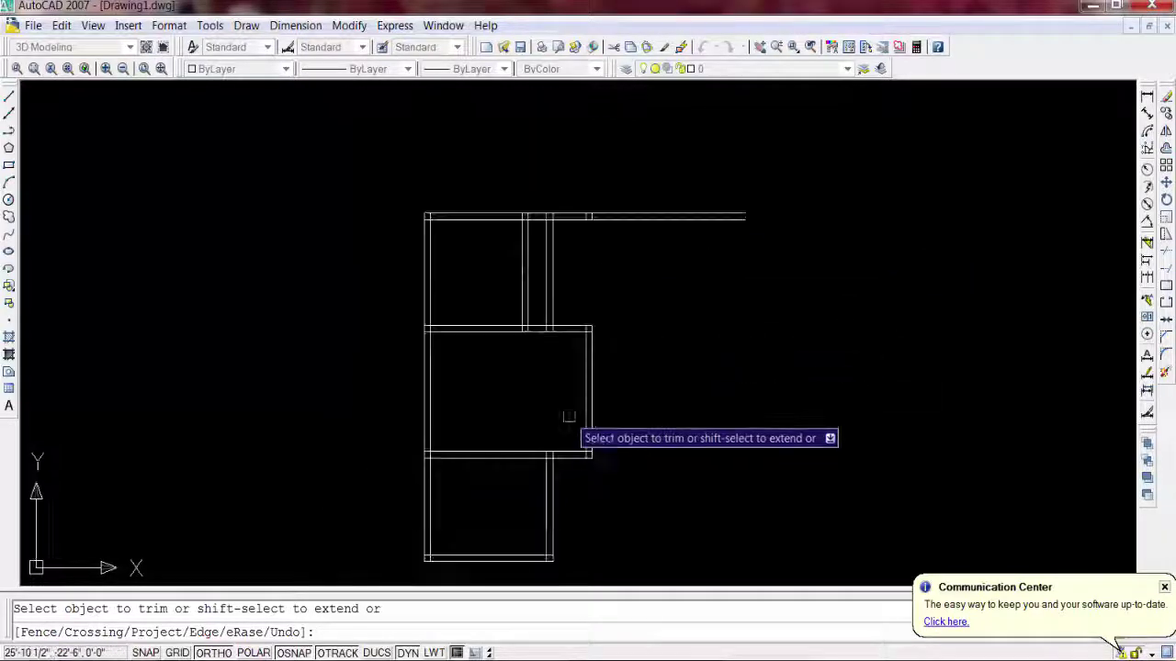
pyautogui.click(585, 254)
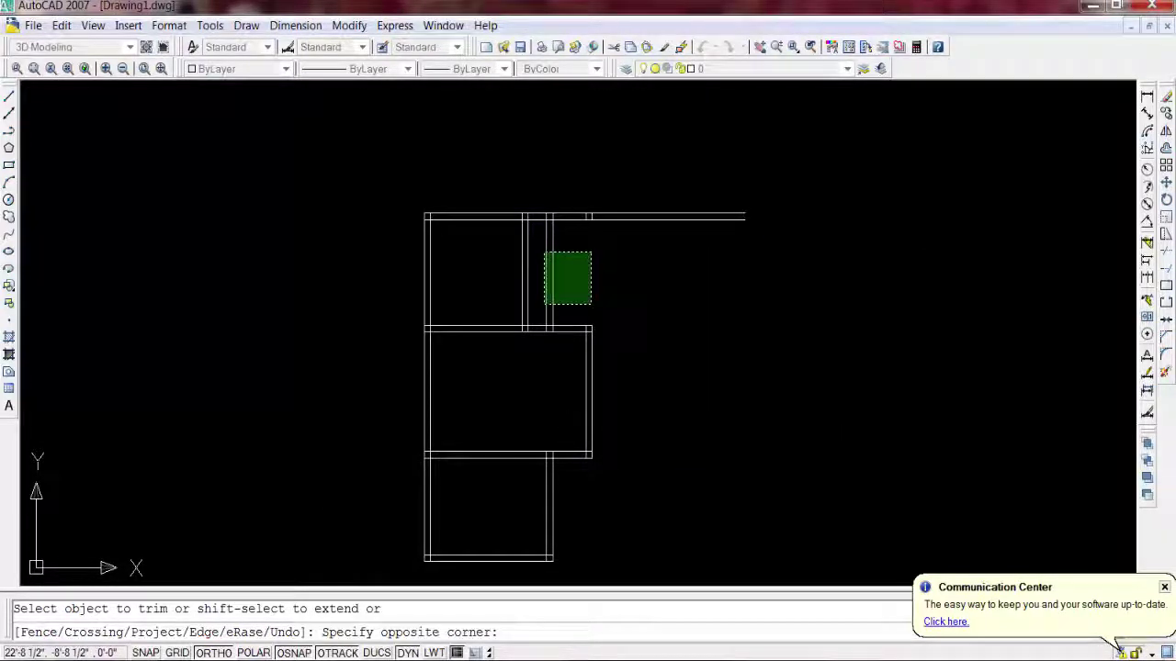
pyautogui.click(544, 303)
pyautogui.click(616, 173)
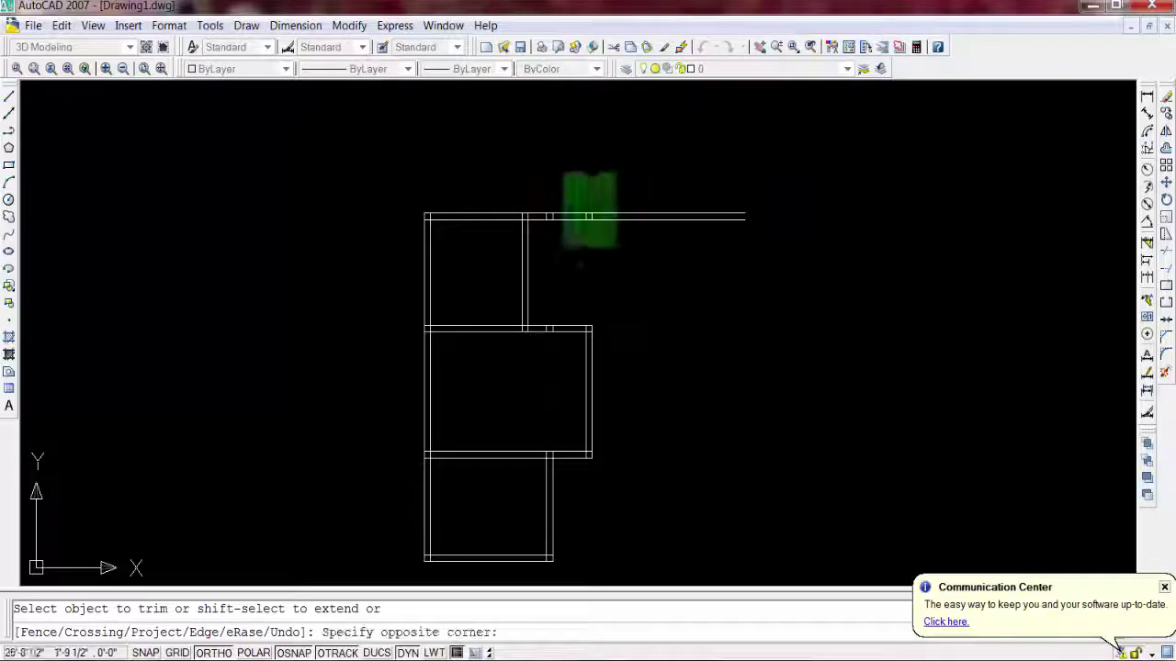
pyautogui.click(546, 256)
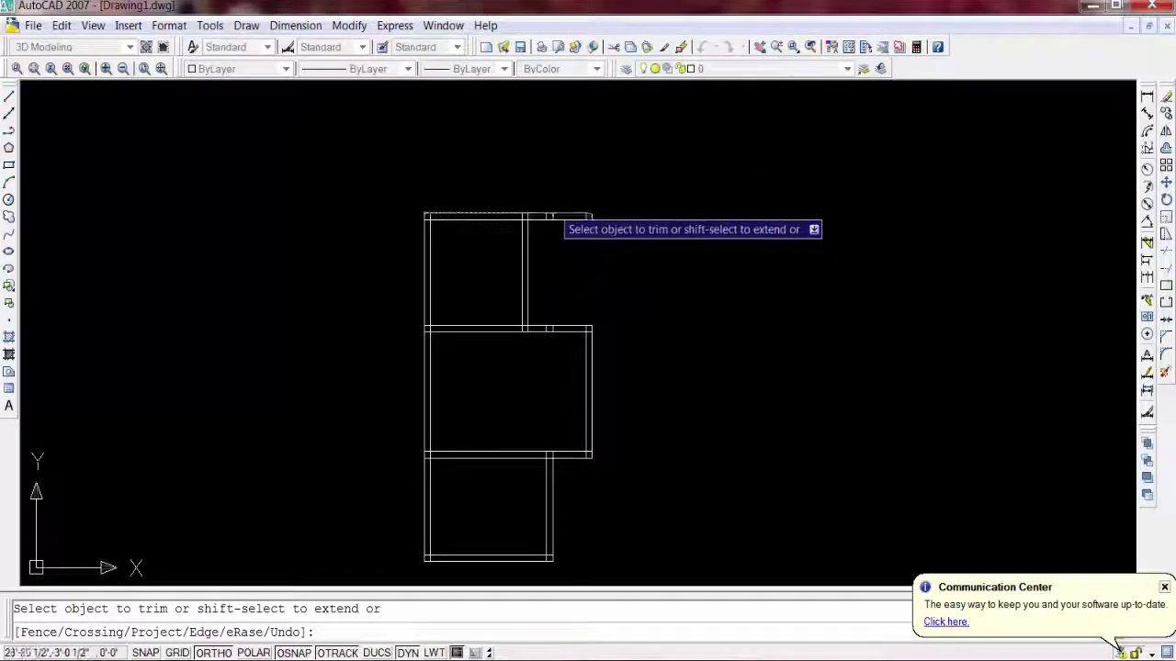
pyautogui.scroll(5, 548, 220)
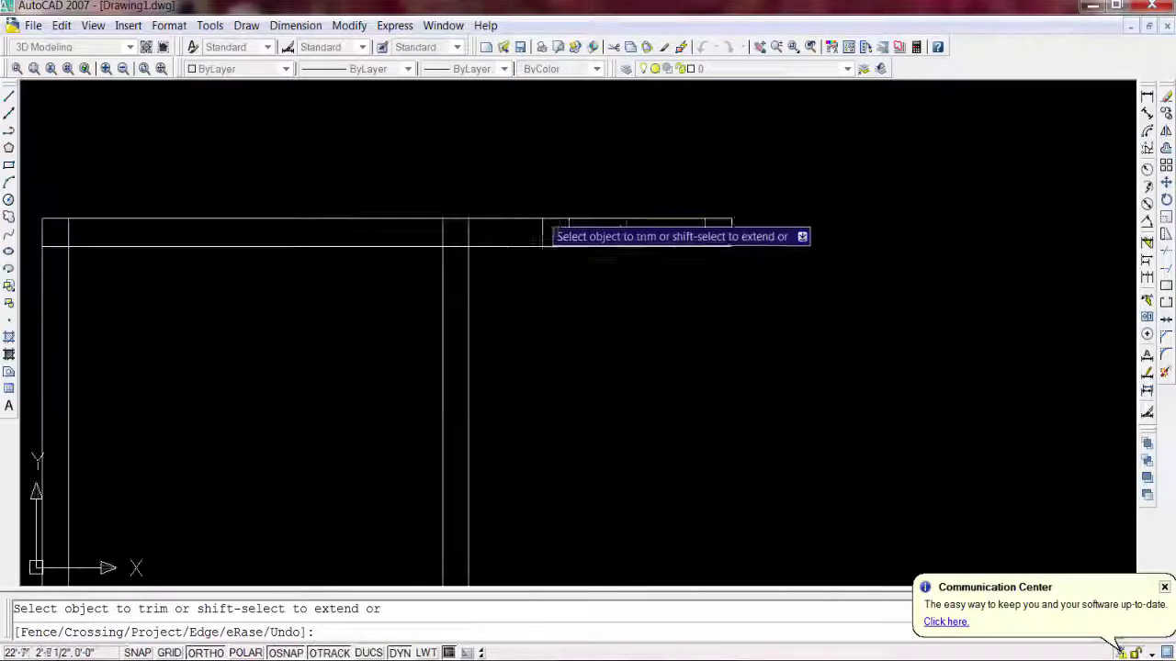
pyautogui.click(500, 219)
pyautogui.click(513, 247)
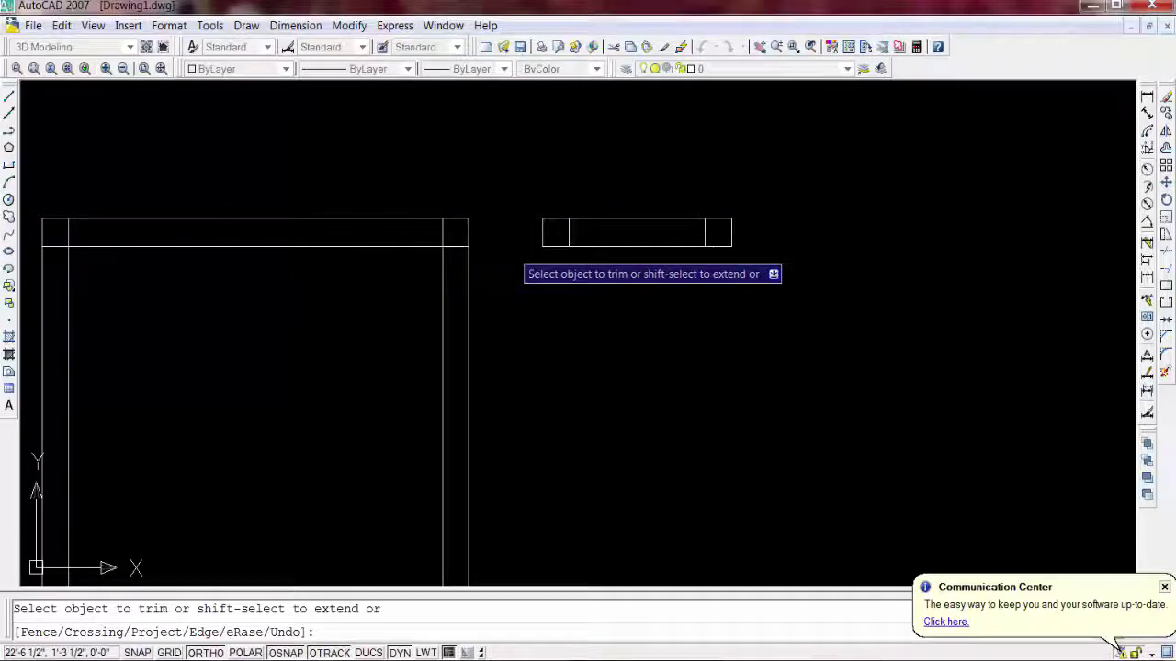
pyautogui.press('Escape')
# - Erase the leftover wall pieces and the remaining wall stub beyond the right wall
pyautogui.click(723, 188)
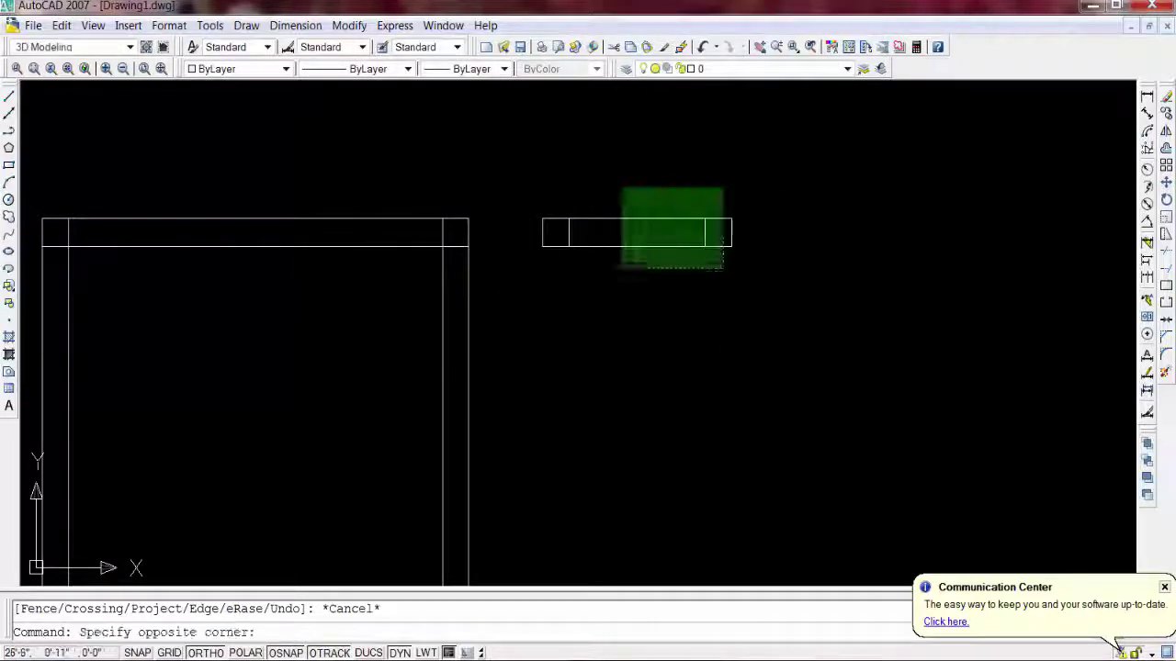
pyautogui.click(607, 281)
pyautogui.press('Delete')
pyautogui.scroll(-5, 625, 296)
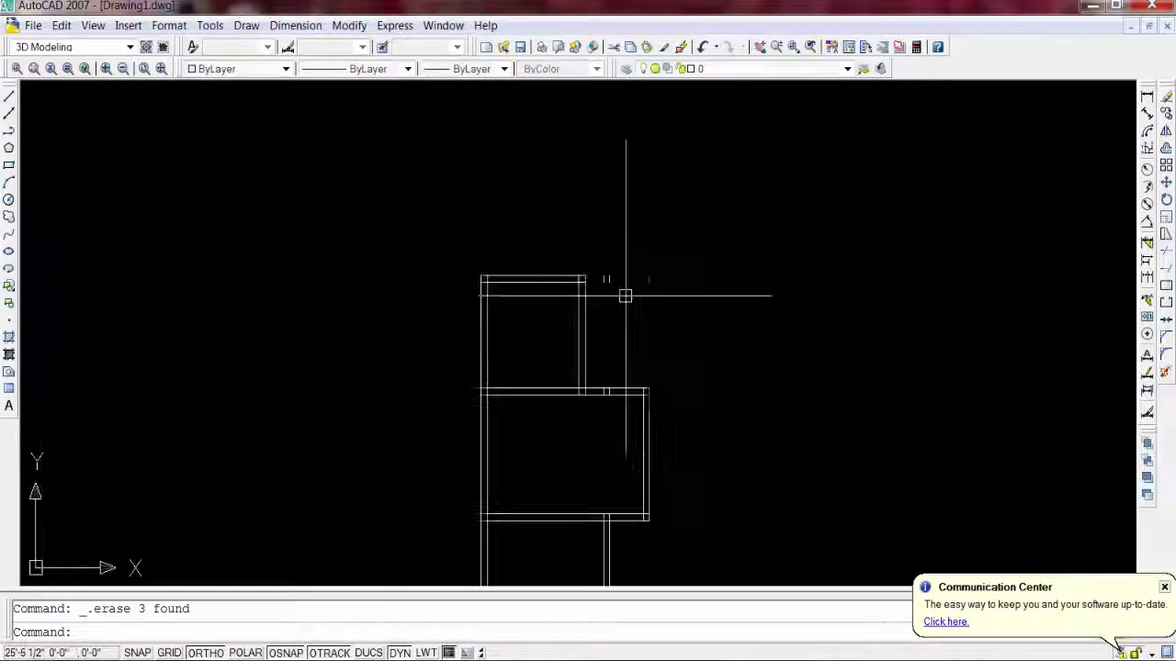
pyautogui.scroll(5, 643, 266)
pyautogui.click(677, 273)
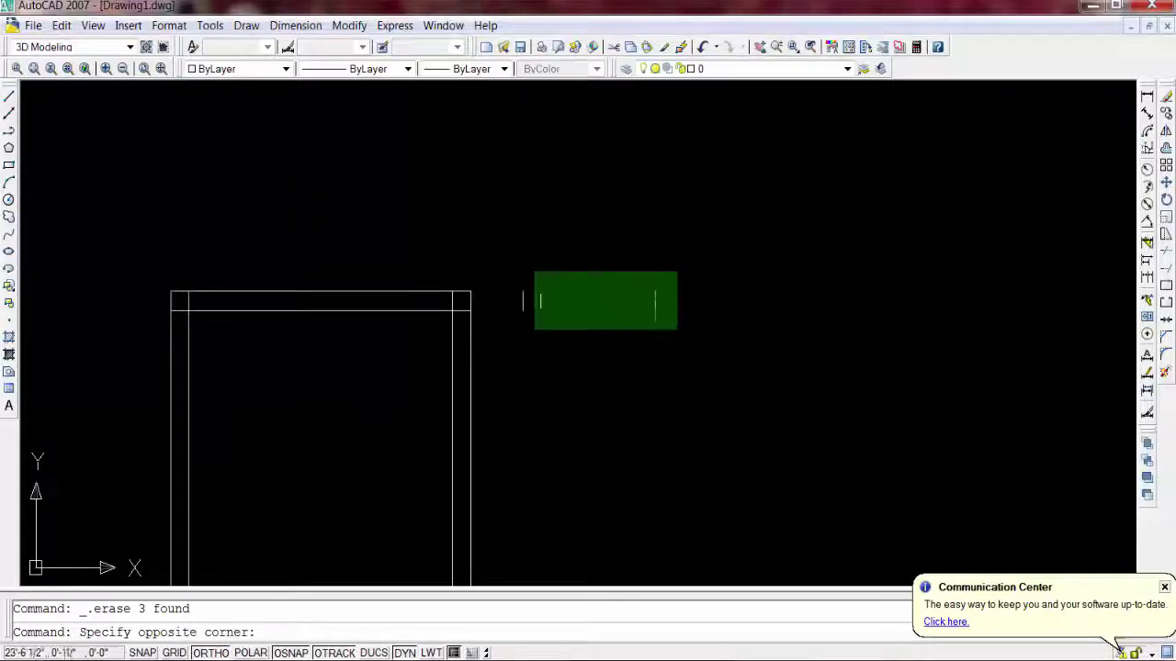
pyautogui.click(511, 339)
pyautogui.press('Delete')
# - Delete the two short stray vertical wall lines
pyautogui.scroll(-2, 633, 333)
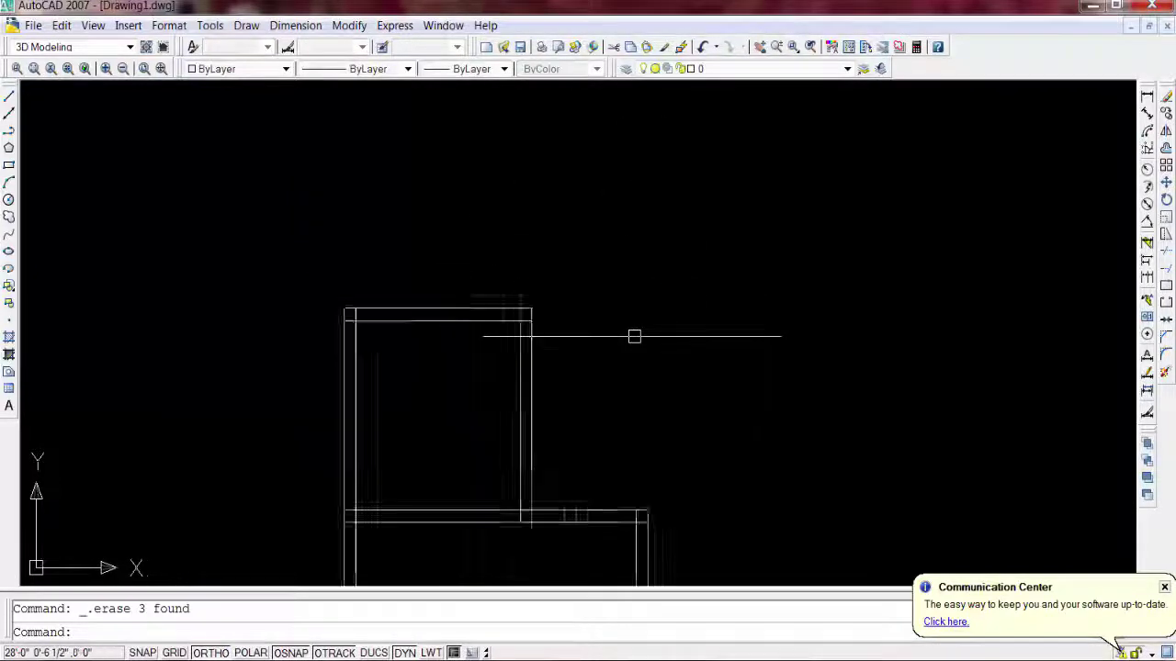
pyautogui.scroll(-2, 636, 333)
pyautogui.scroll(-1, 625, 338)
pyautogui.scroll(-1, 614, 341)
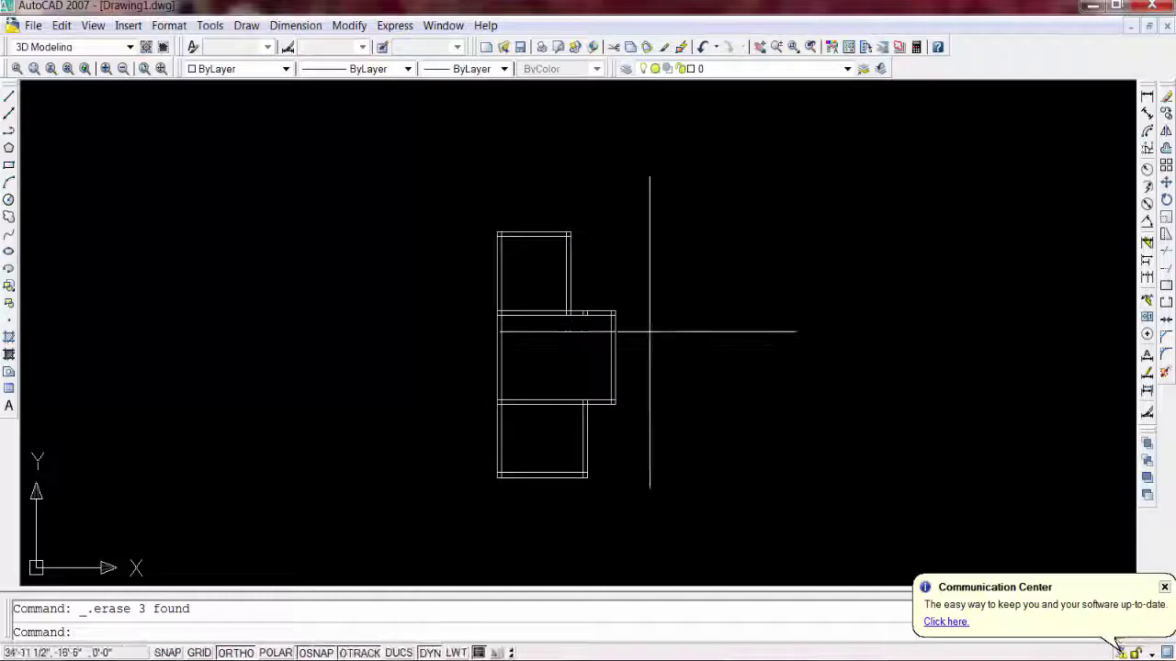
pyautogui.scroll(2, 597, 359)
pyautogui.scroll(2, 599, 344)
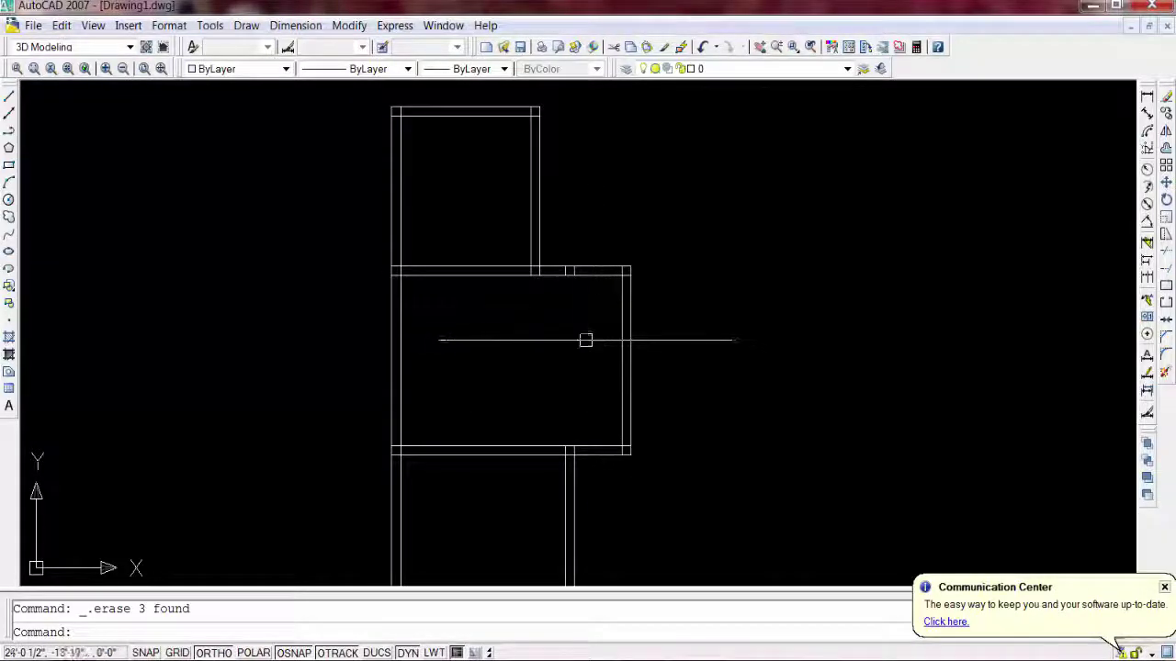
pyautogui.moveTo(586, 340); pyautogui.dragTo(527, 352, button='middle')
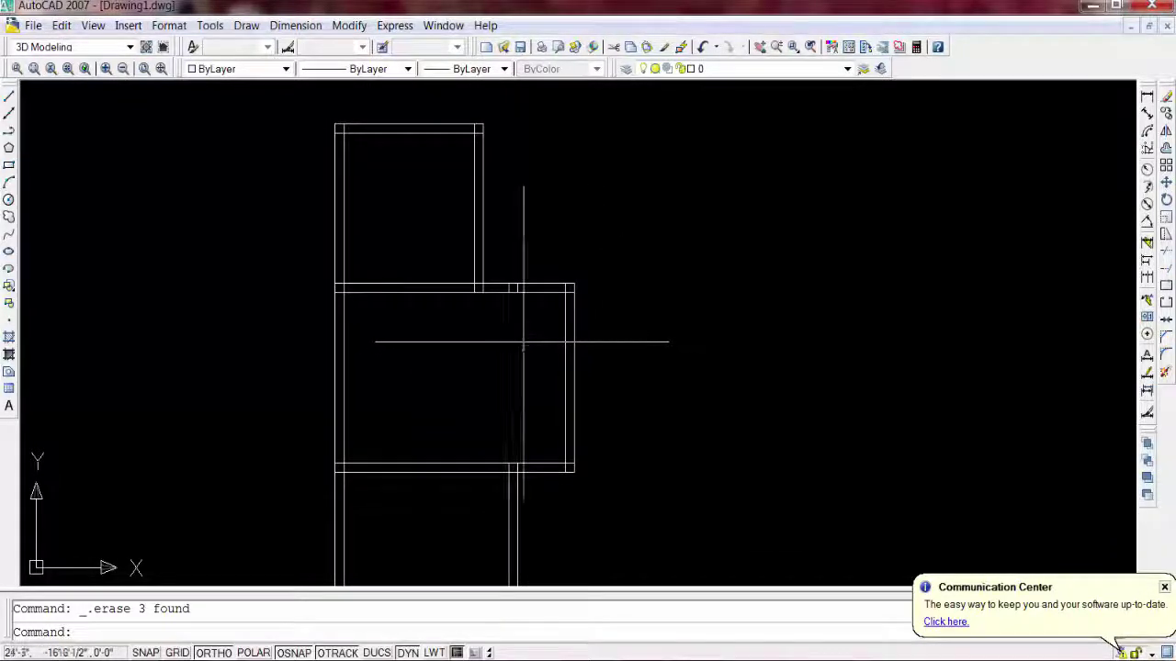
pyautogui.scroll(2, 523, 338)
pyautogui.scroll(2, 520, 321)
pyautogui.scroll(-2, 517, 306)
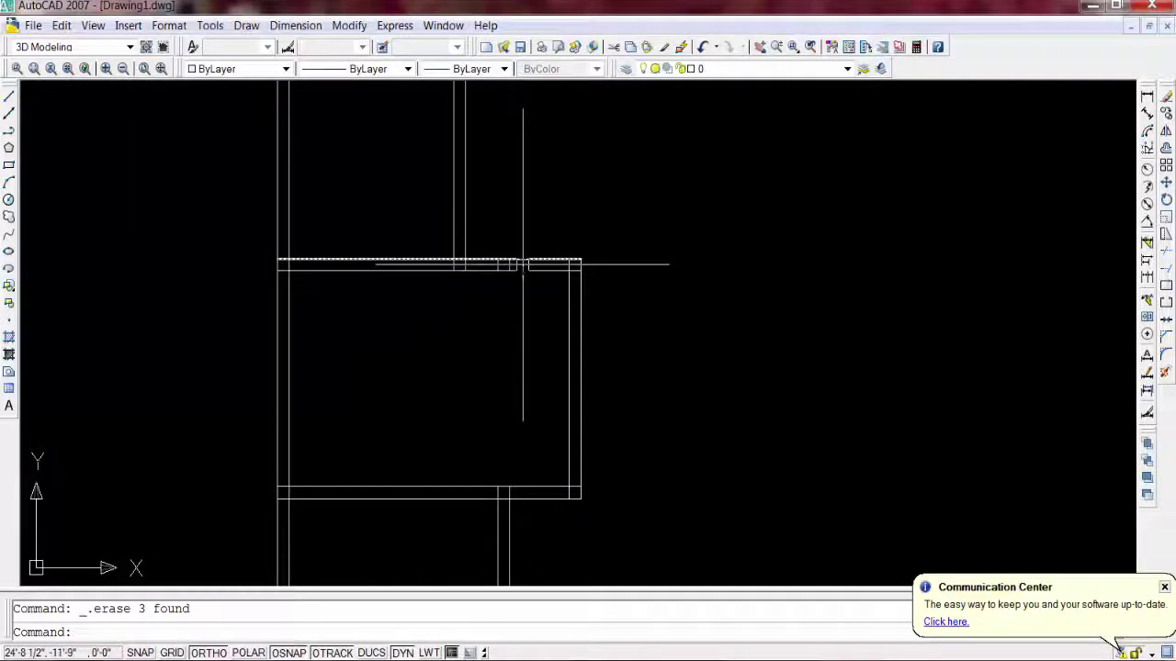
pyautogui.scroll(2, 522, 264)
pyautogui.scroll(2, 517, 263)
pyautogui.click(478, 265)
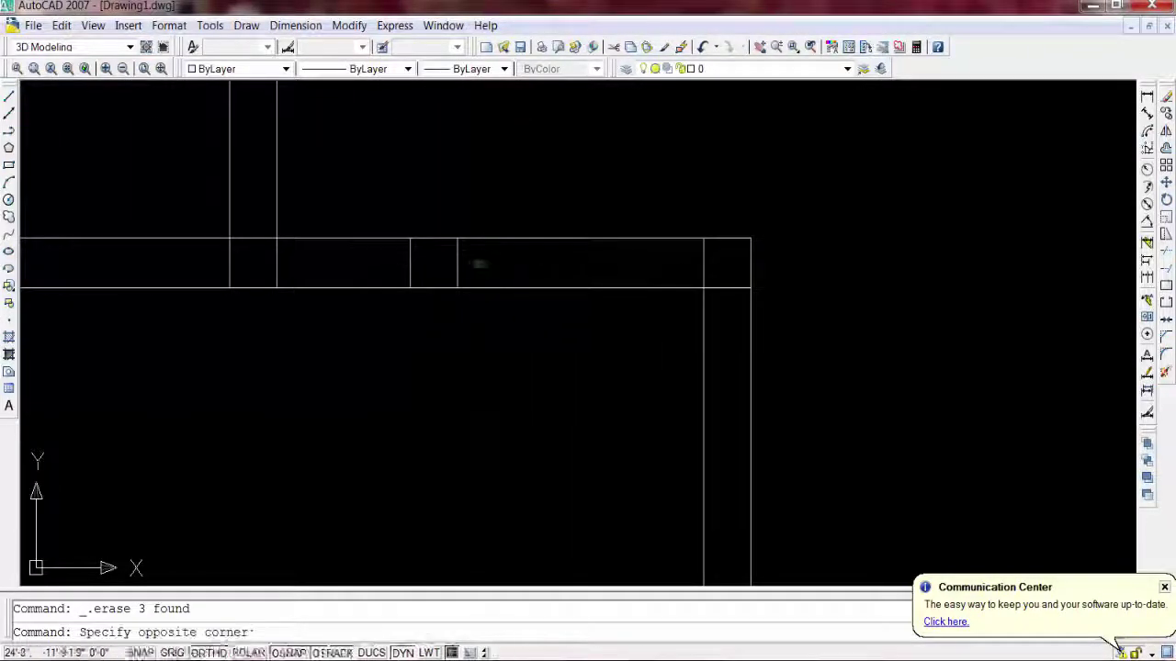
pyautogui.click(395, 274)
pyautogui.press('Delete')
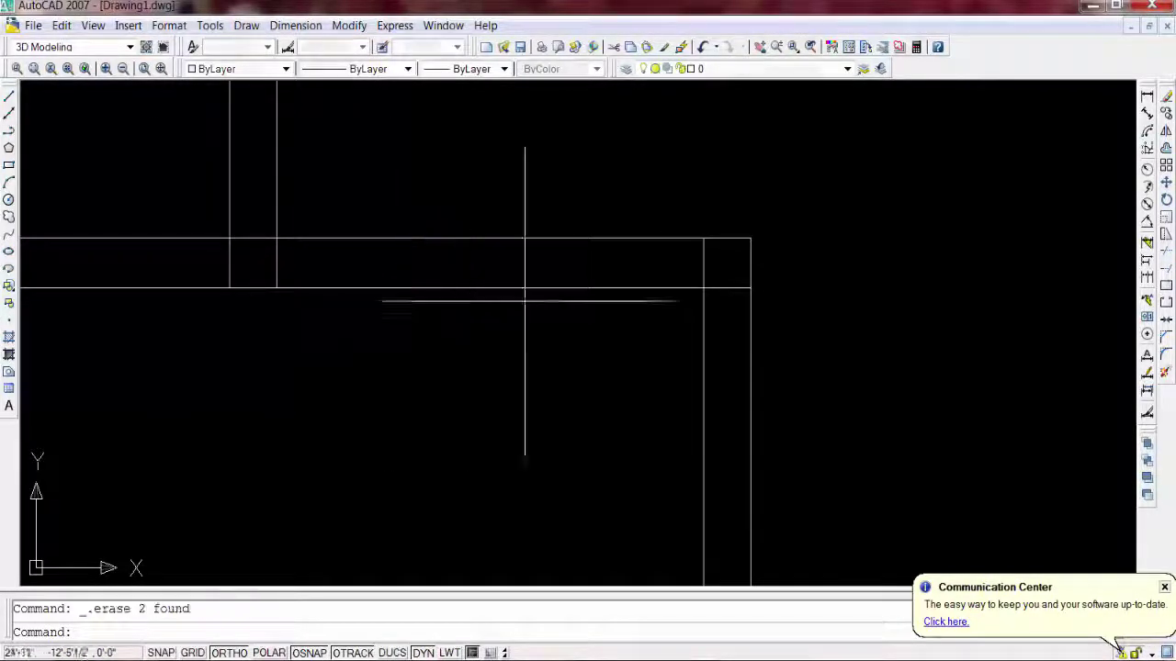
# - Zoom out and recentre the whole three-room plan in view
pyautogui.scroll(-2, 685, 296)
pyautogui.scroll(-2, 631, 368)
pyautogui.scroll(-2, 674, 362)
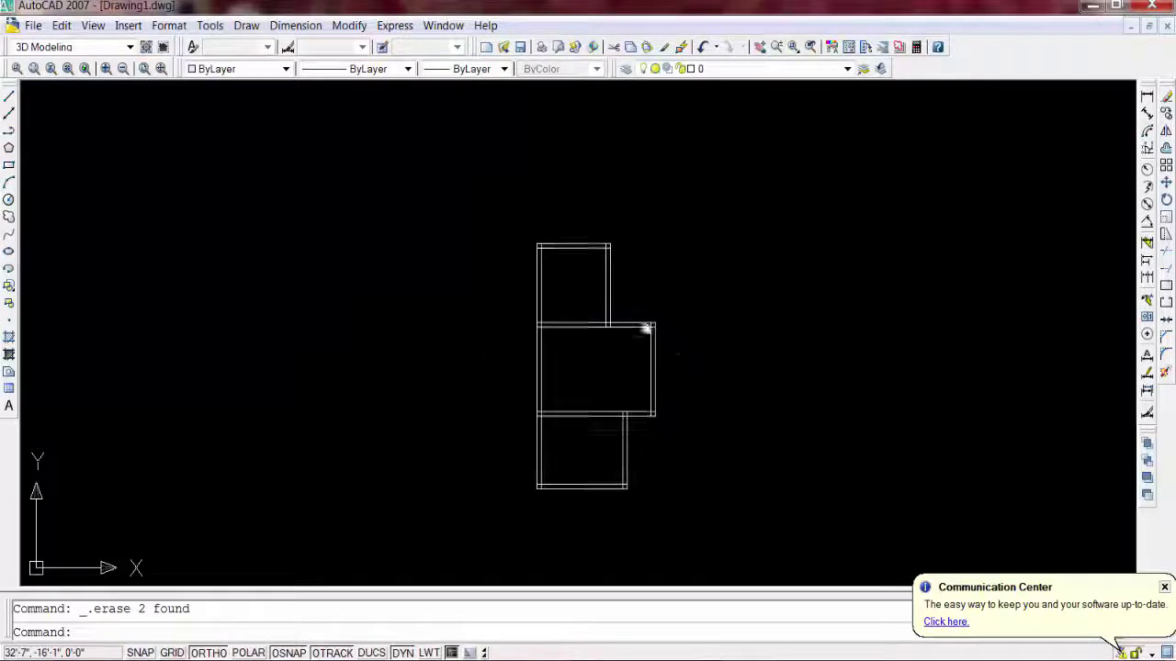
pyautogui.moveTo(643, 328); pyautogui.dragTo(549, 267, button='middle')
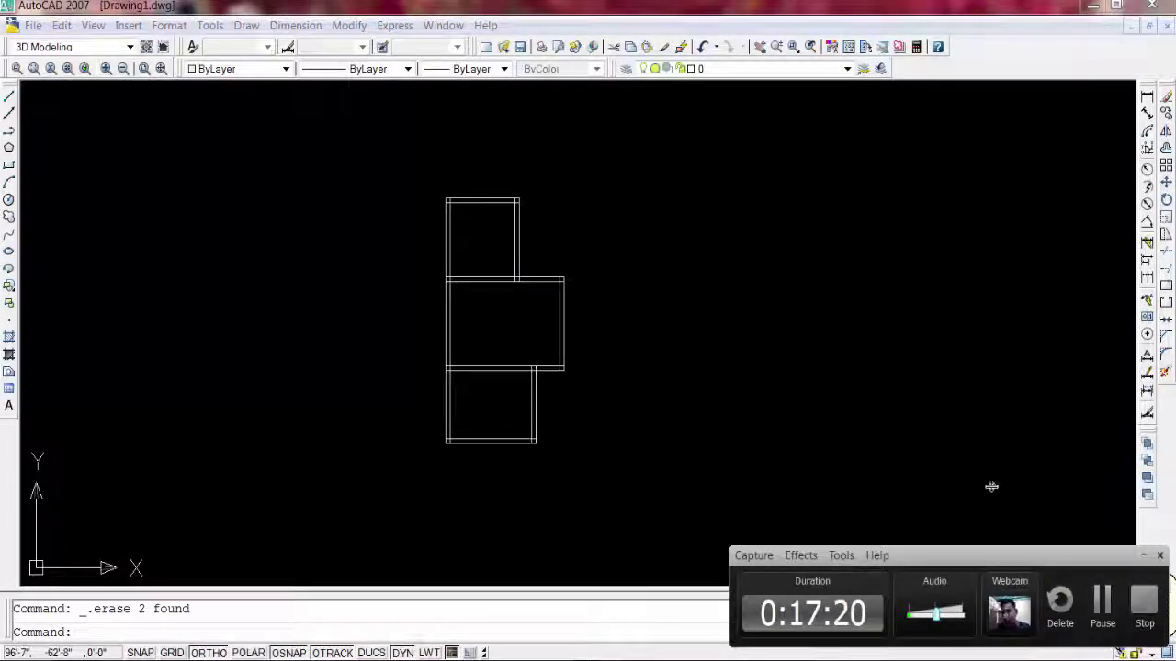
# - Zoom in and pan so the middle room is centred in the view
pyautogui.click(1142, 557)
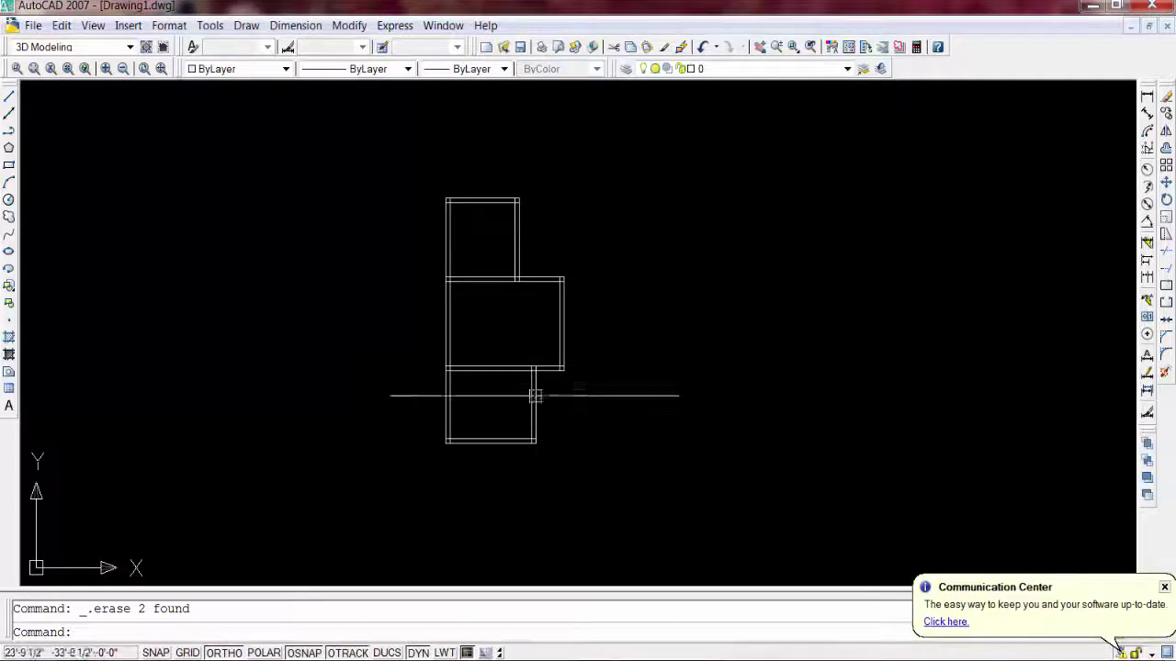
pyautogui.scroll(2, 519, 377)
pyautogui.moveTo(505, 312); pyautogui.dragTo(425, 333, button='middle')
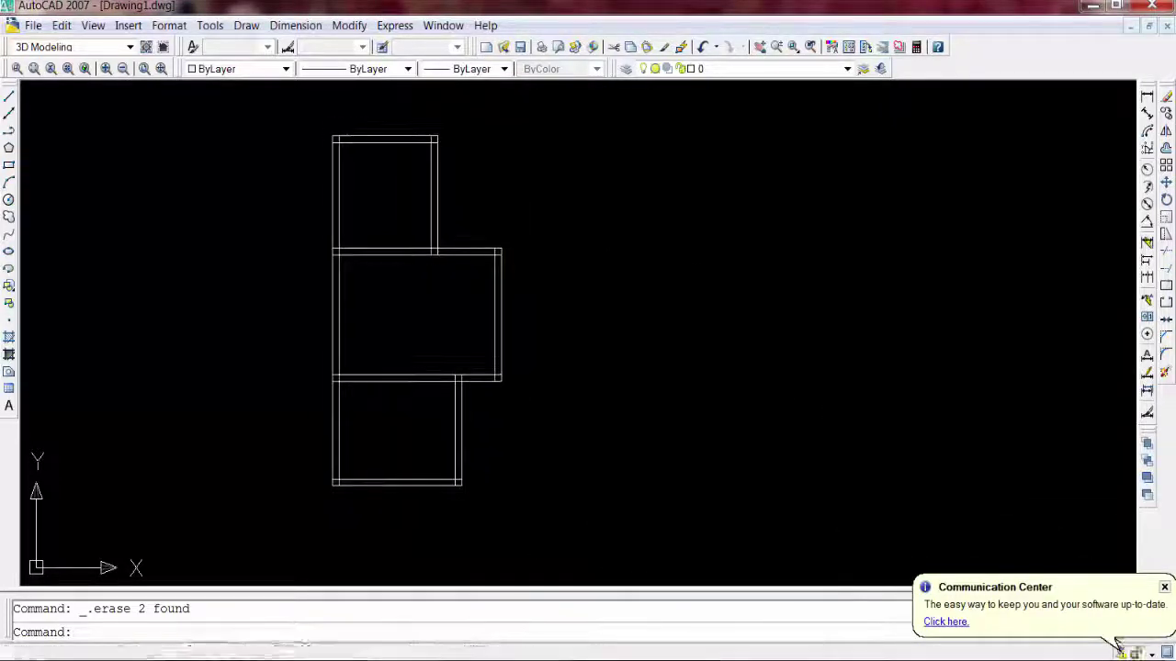
pyautogui.scroll(2, 420, 333)
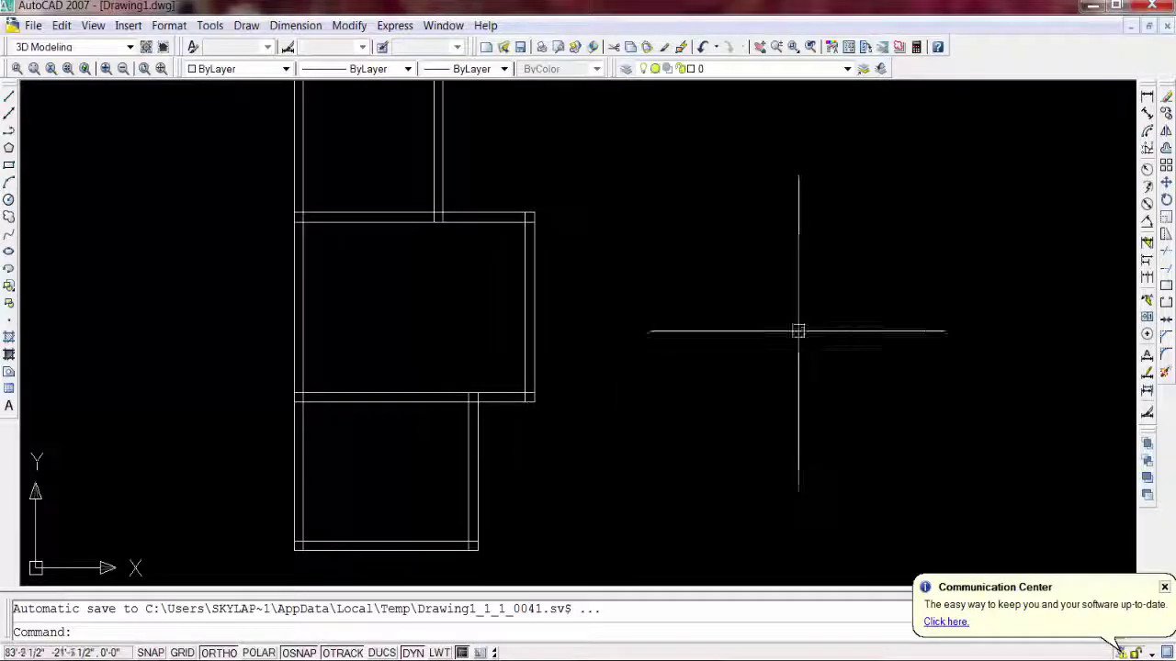
# - Offset the middle room's bottom wall line 4' up, then offset that line 5" up
pyautogui.click(1166, 149)
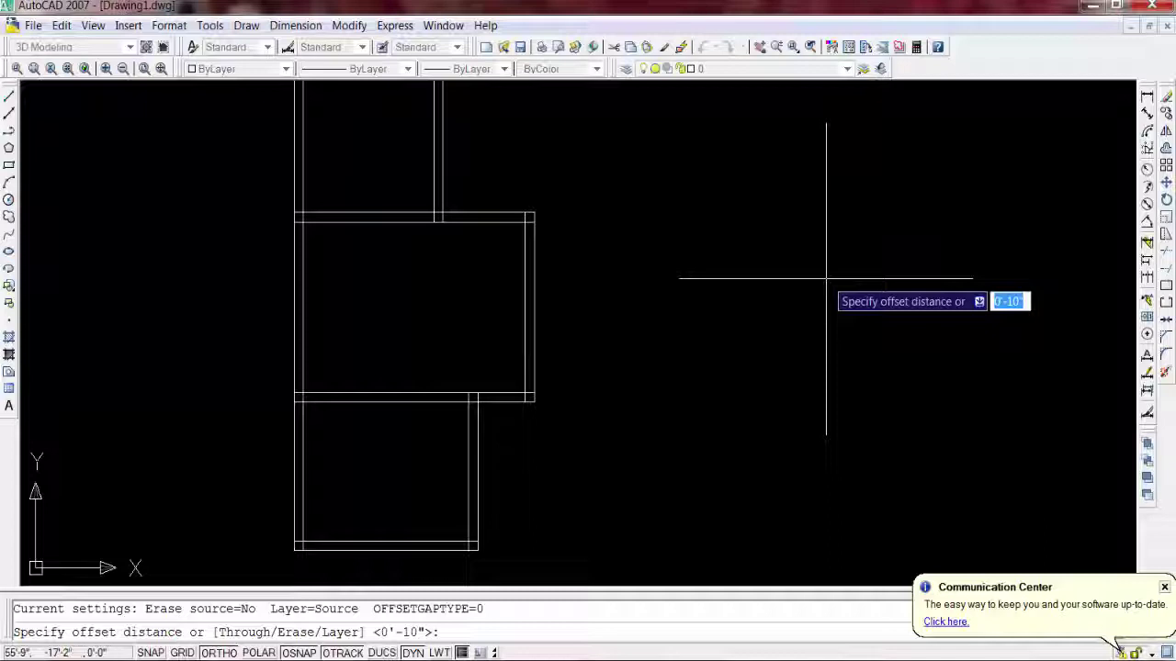
pyautogui.write('4')
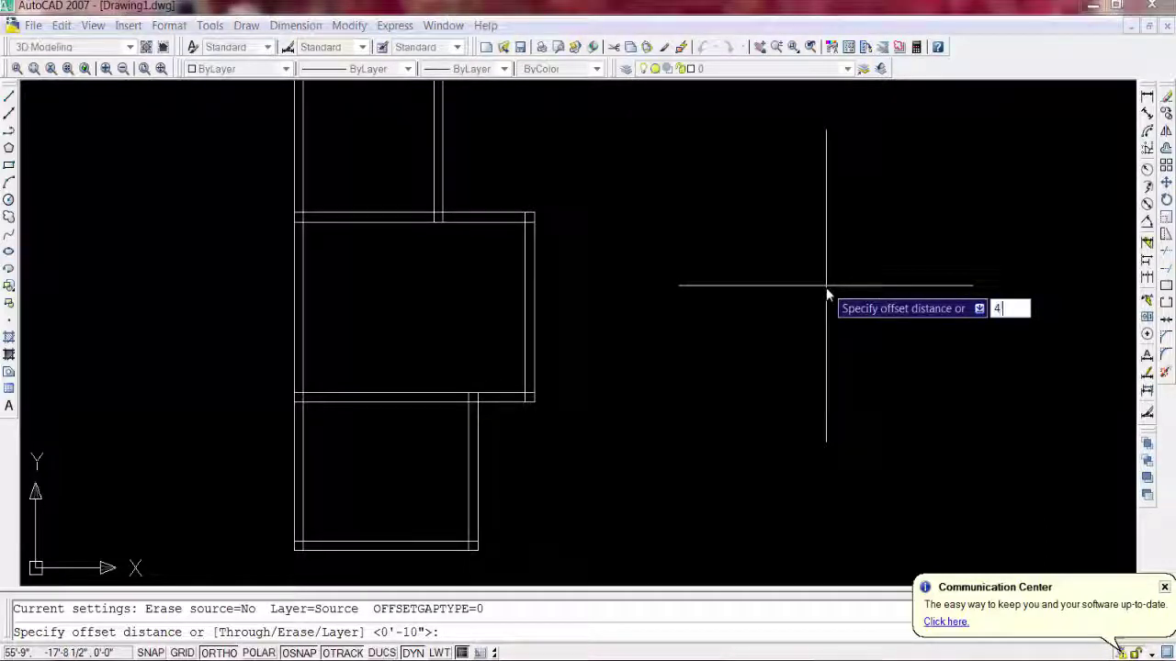
pyautogui.write("'")
pyautogui.press('Return')
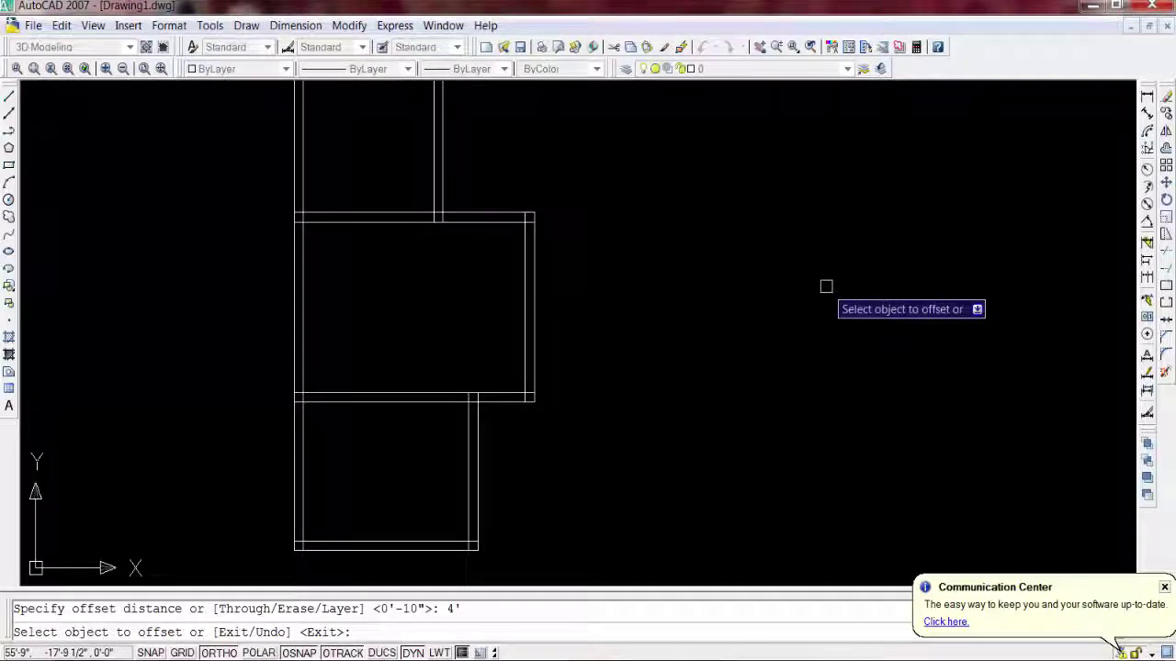
pyautogui.click(355, 394)
pyautogui.click(358, 363)
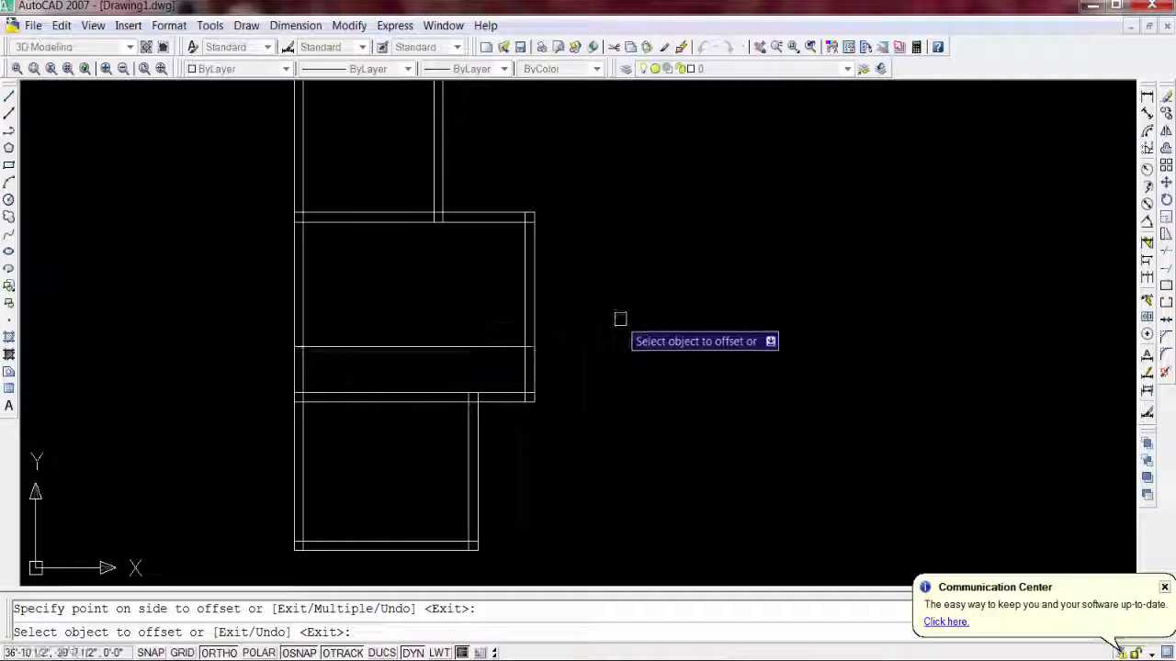
pyautogui.press('Return')
pyautogui.press('Return')
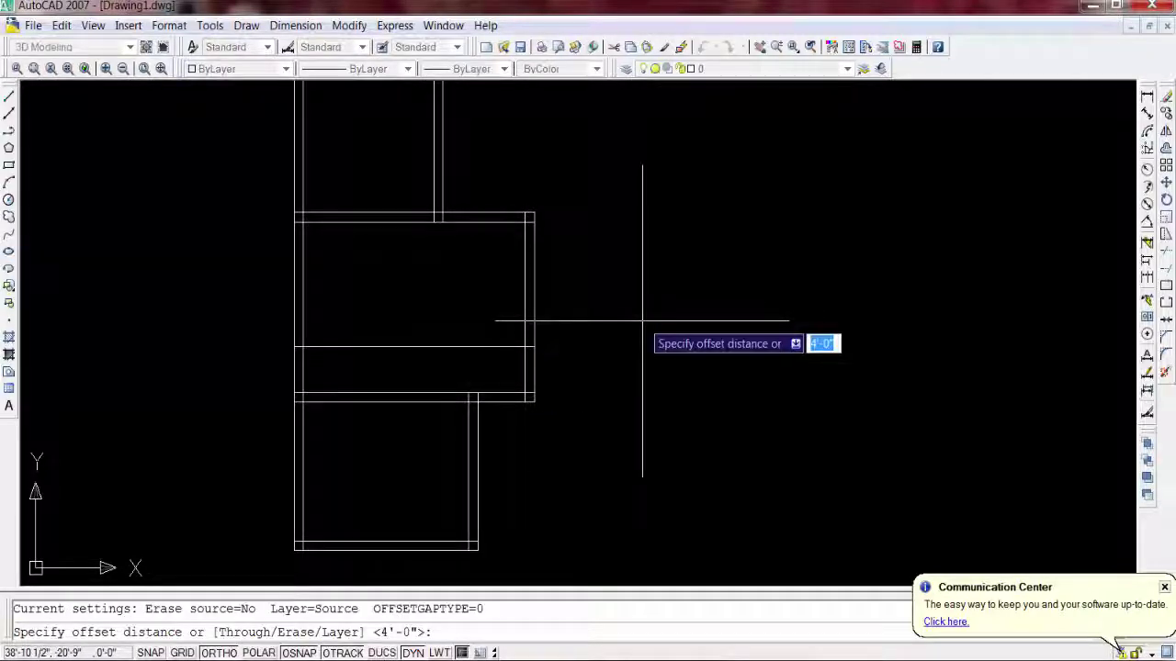
pyautogui.write('5')
pyautogui.press('Return')
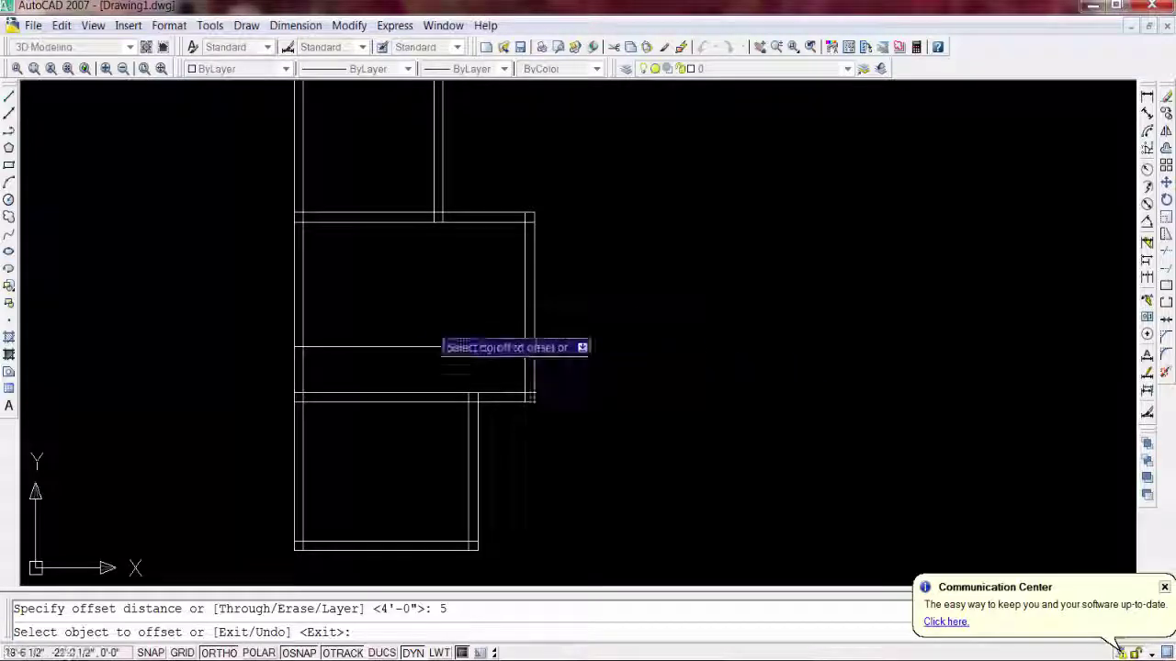
pyautogui.click(380, 346)
pyautogui.click(394, 336)
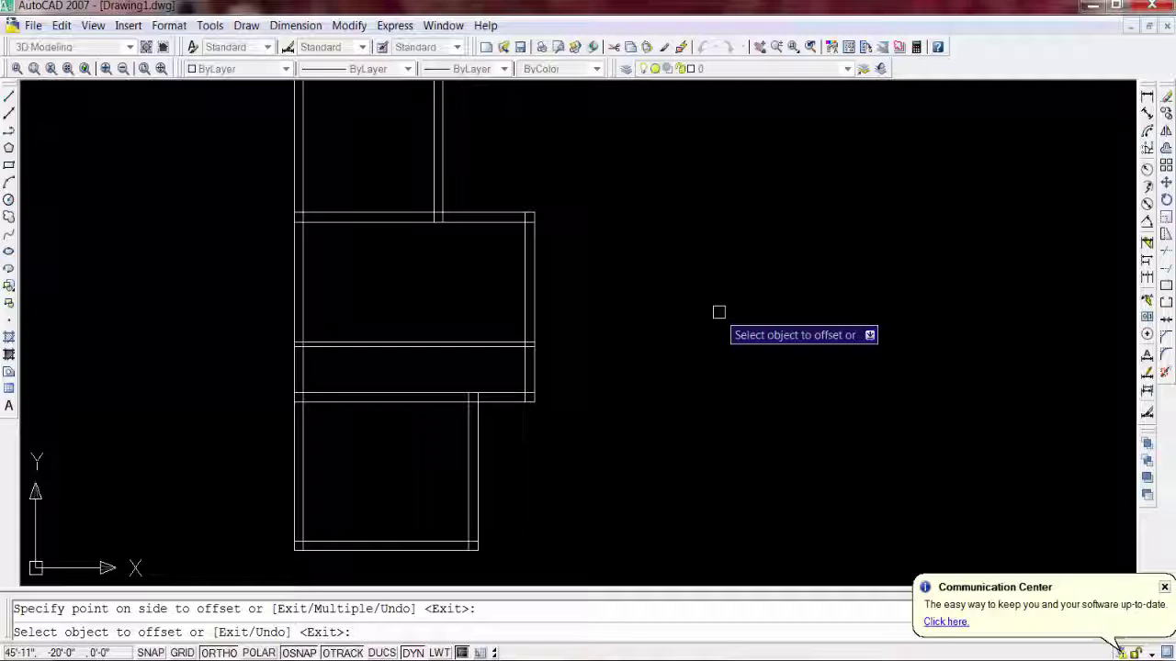
# - Offset a copy of the left outer wall line 7' to the right
pyautogui.press('Return')
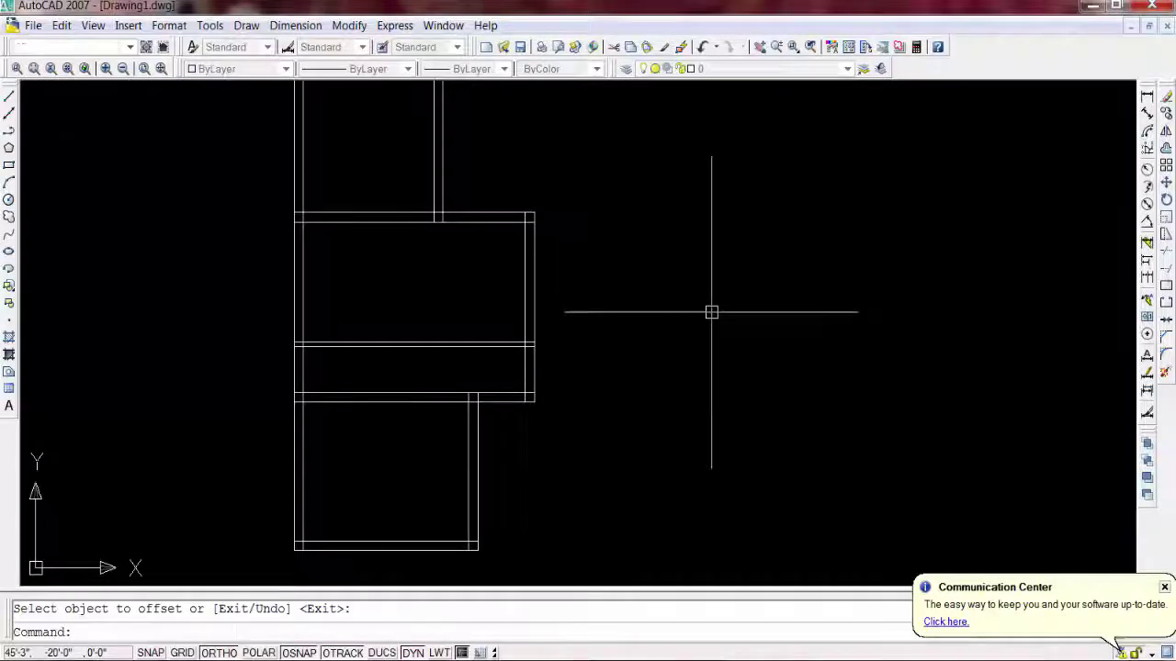
pyautogui.press('Return')
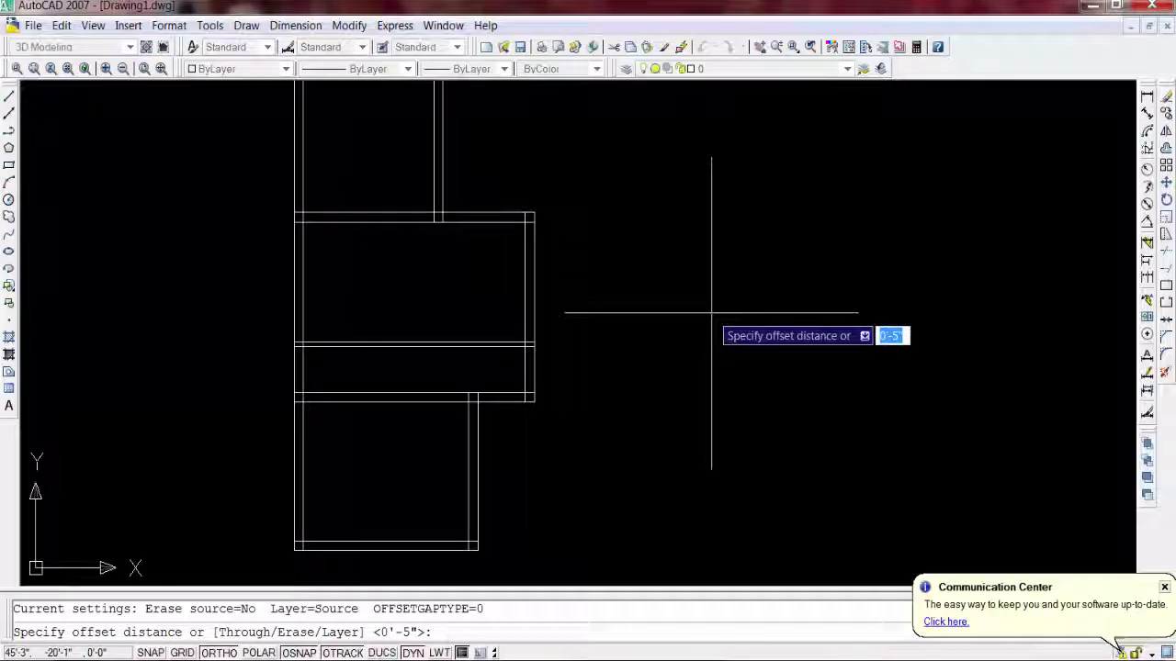
pyautogui.write('7')
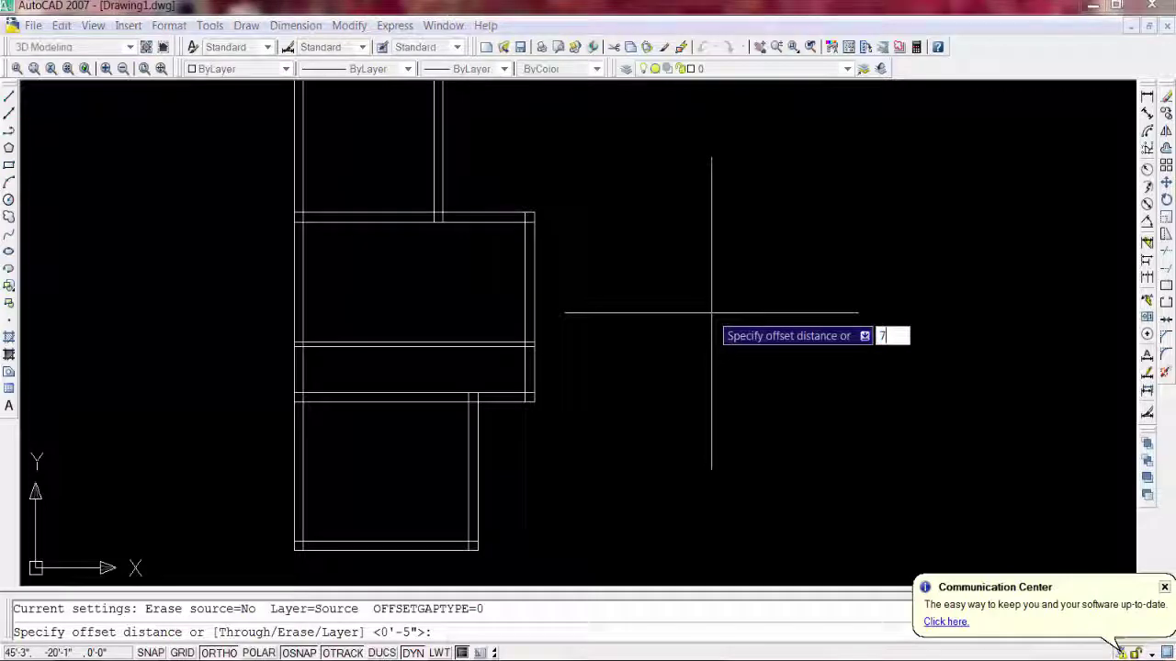
pyautogui.press('Return')
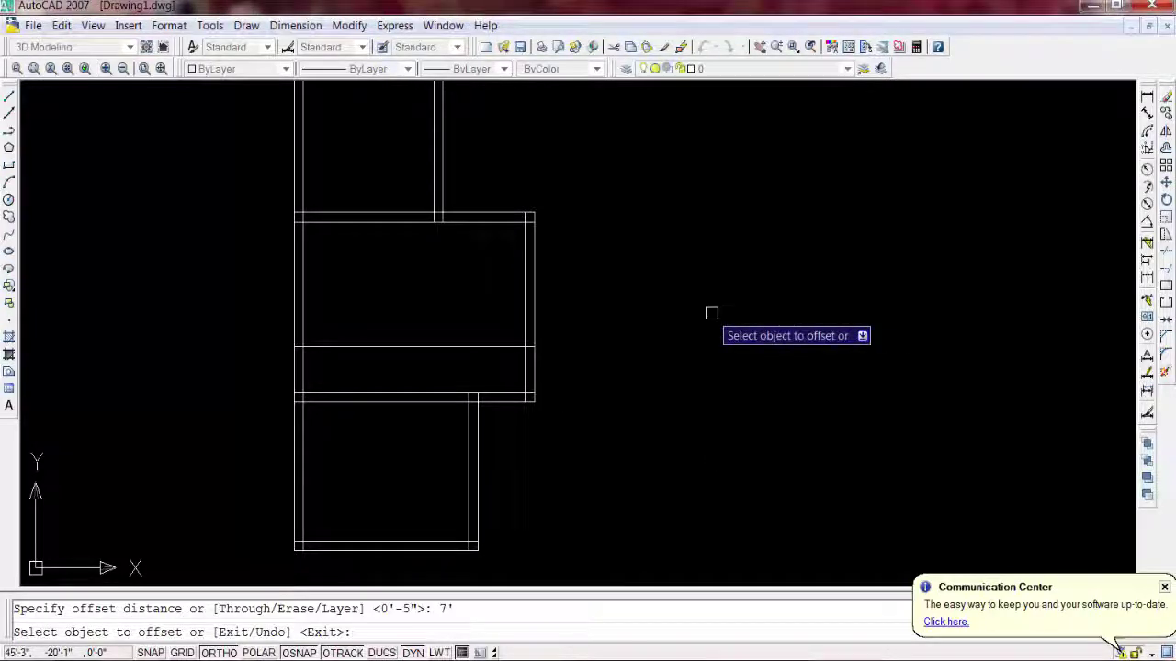
pyautogui.click(307, 370)
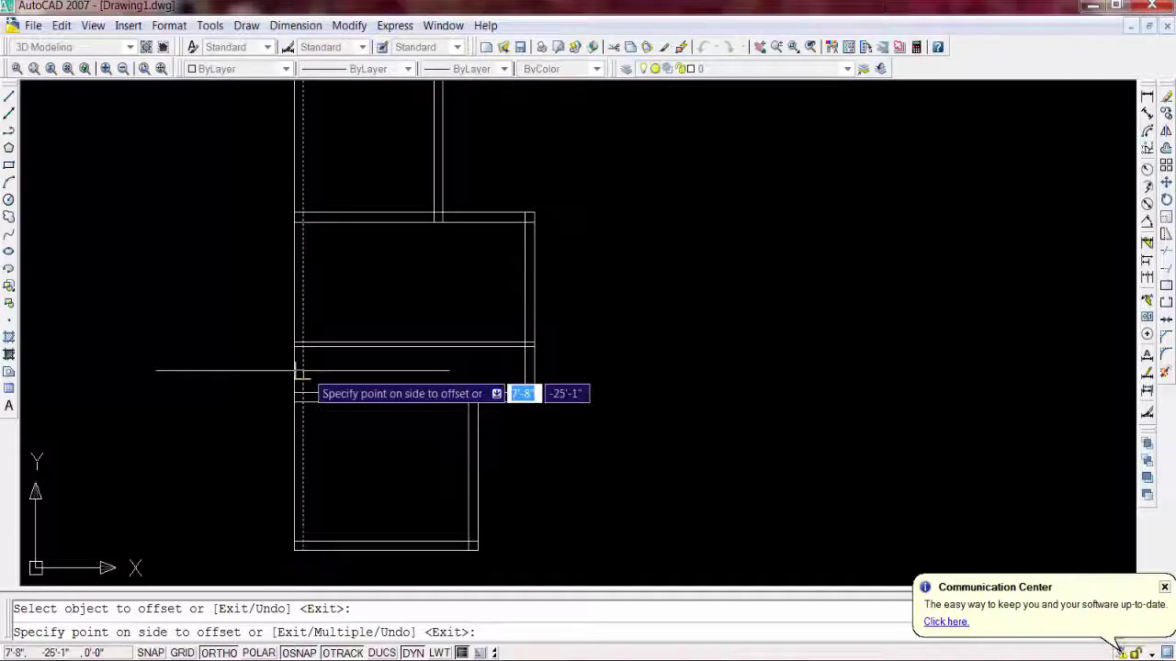
pyautogui.click(370, 367)
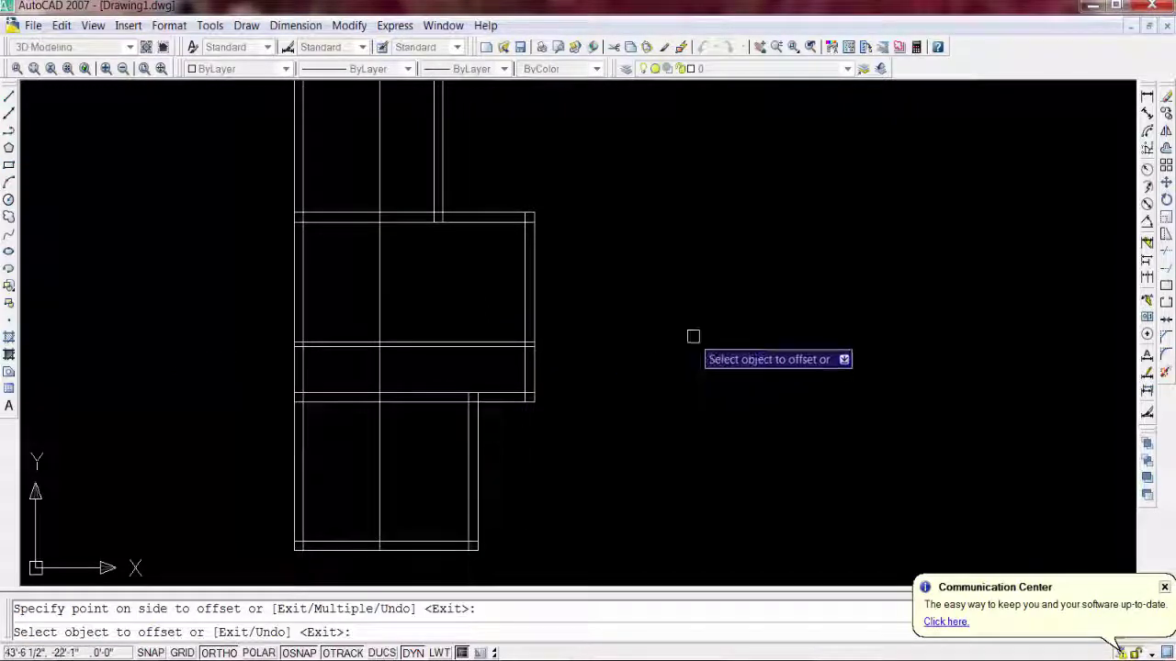
# - Double the new vertical line with a parallel copy 5" to its right
pyautogui.press('Return')
pyautogui.press('Return')
pyautogui.write('5')
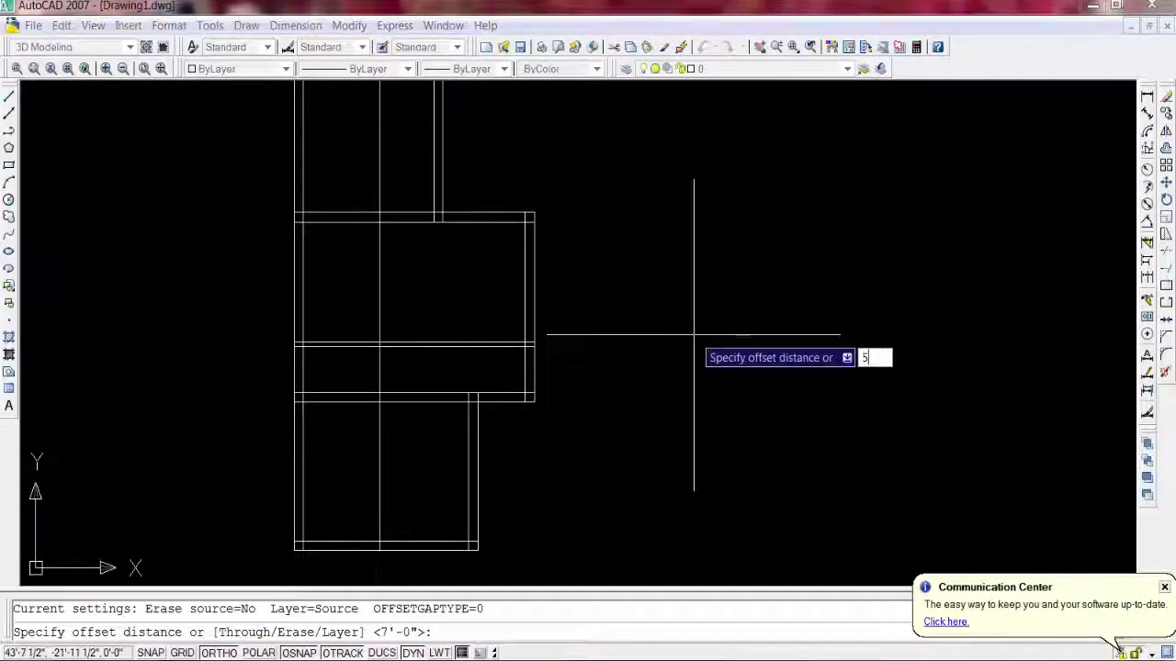
pyautogui.press('Return')
pyautogui.click(379, 369)
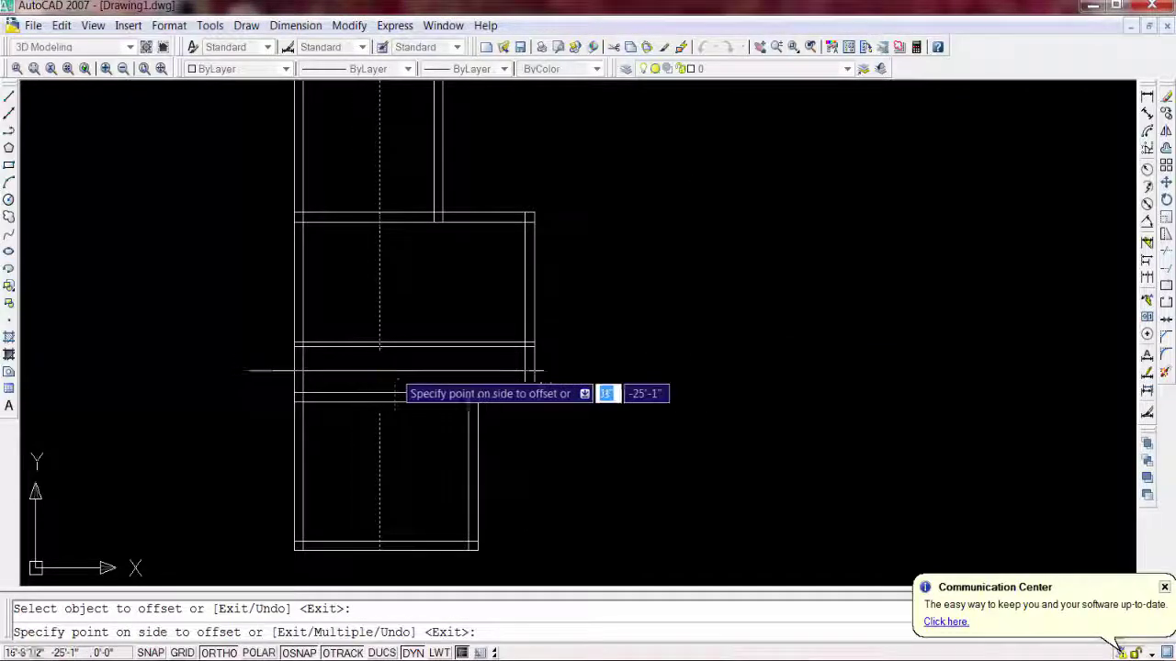
pyautogui.click(413, 367)
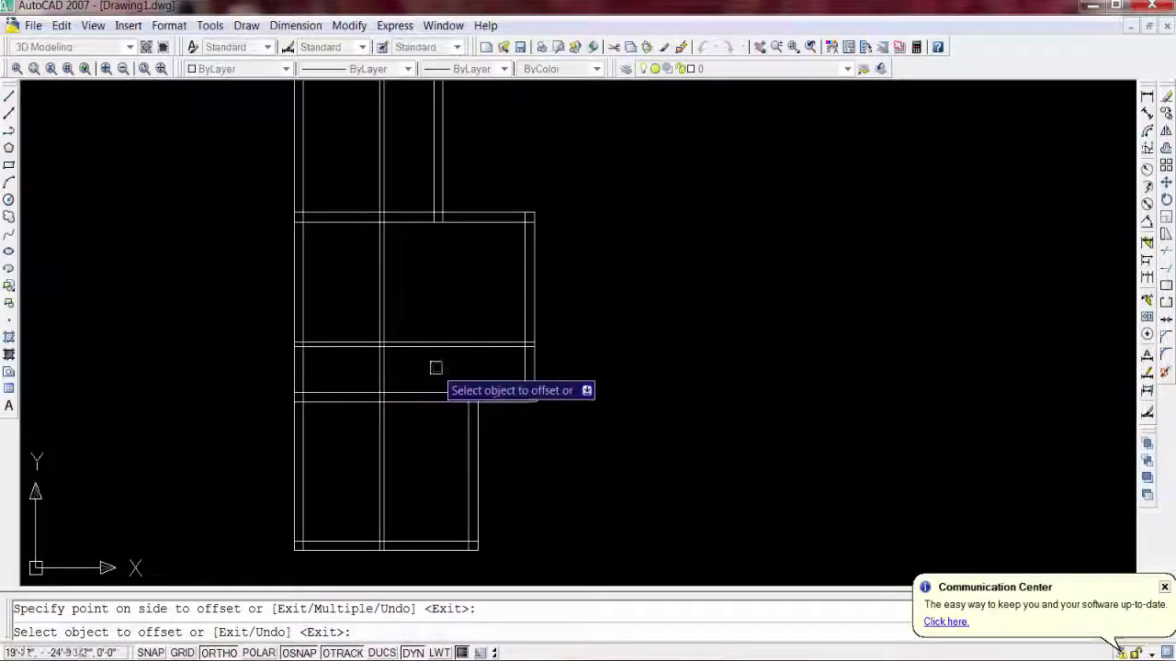
pyautogui.press('Escape')
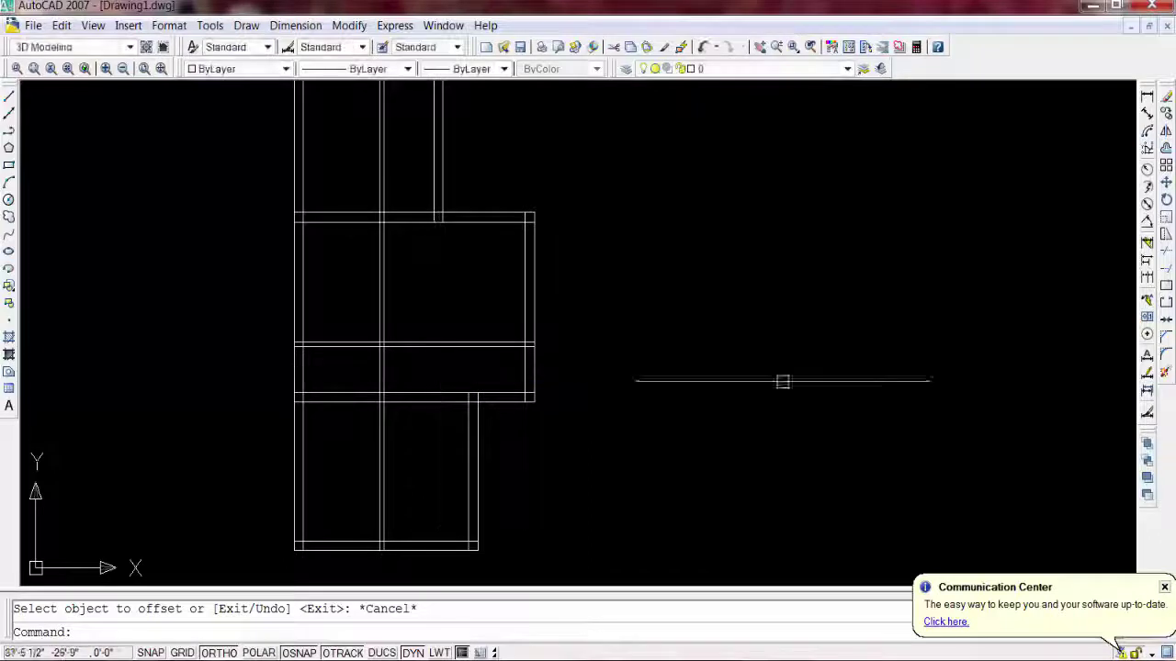
# - Trim the new partition lines where they cross the lower room, using all lines as edges
pyautogui.click(1166, 267)
pyautogui.press('Return')
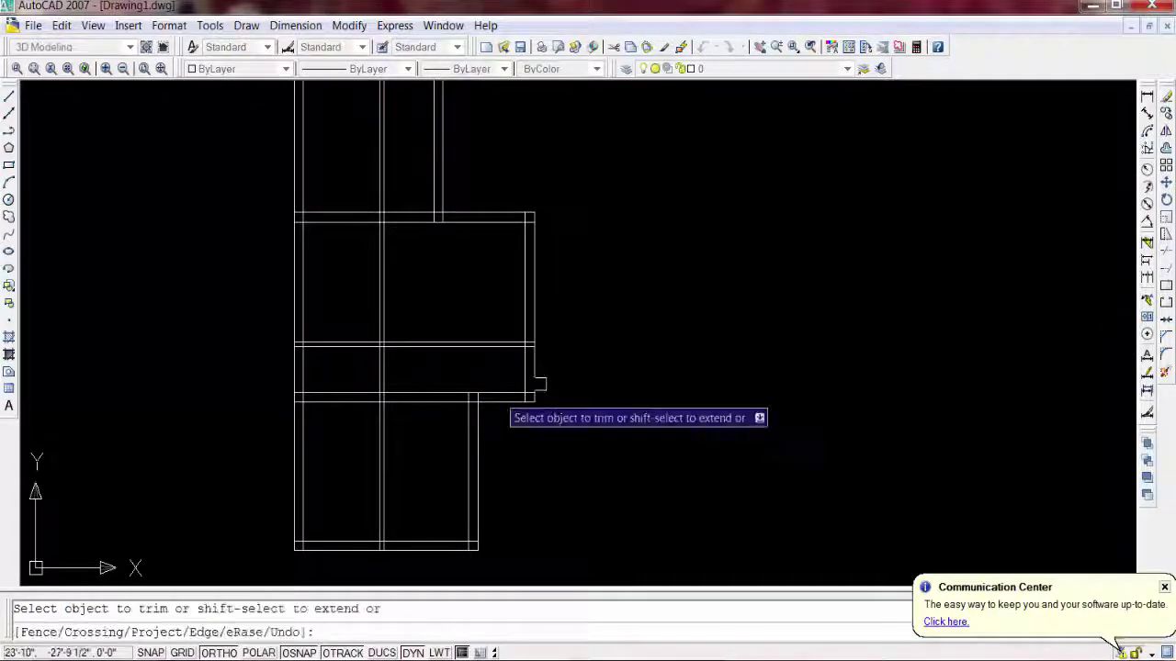
pyautogui.click(362, 453)
pyautogui.click(407, 475)
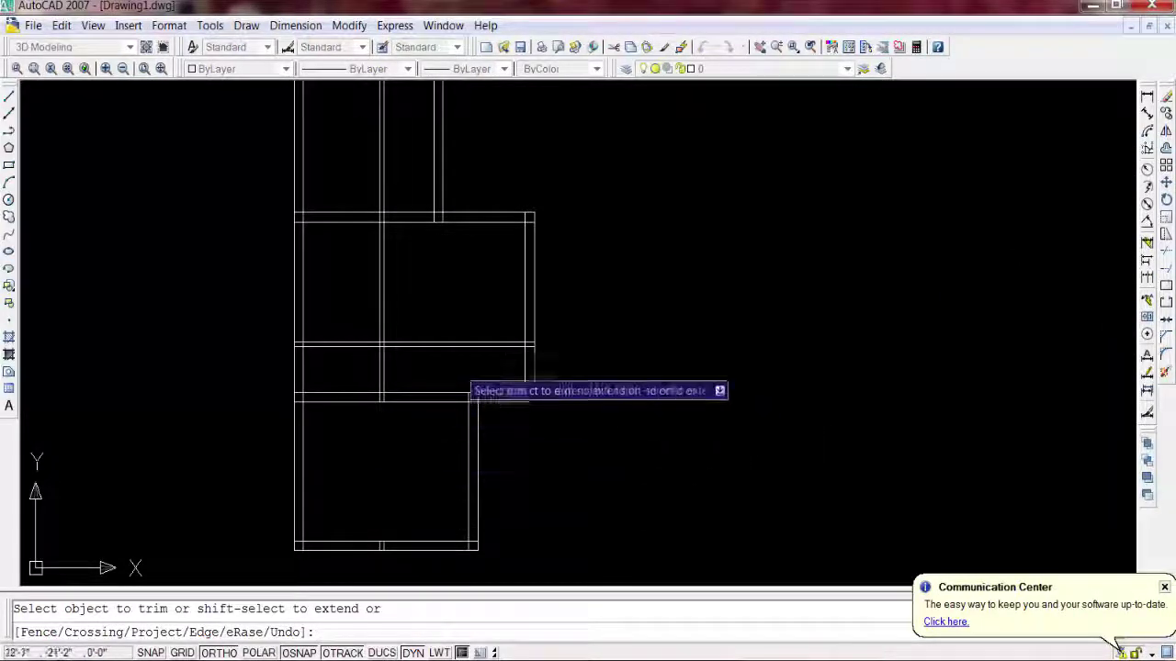
pyautogui.click(496, 338)
pyautogui.click(439, 353)
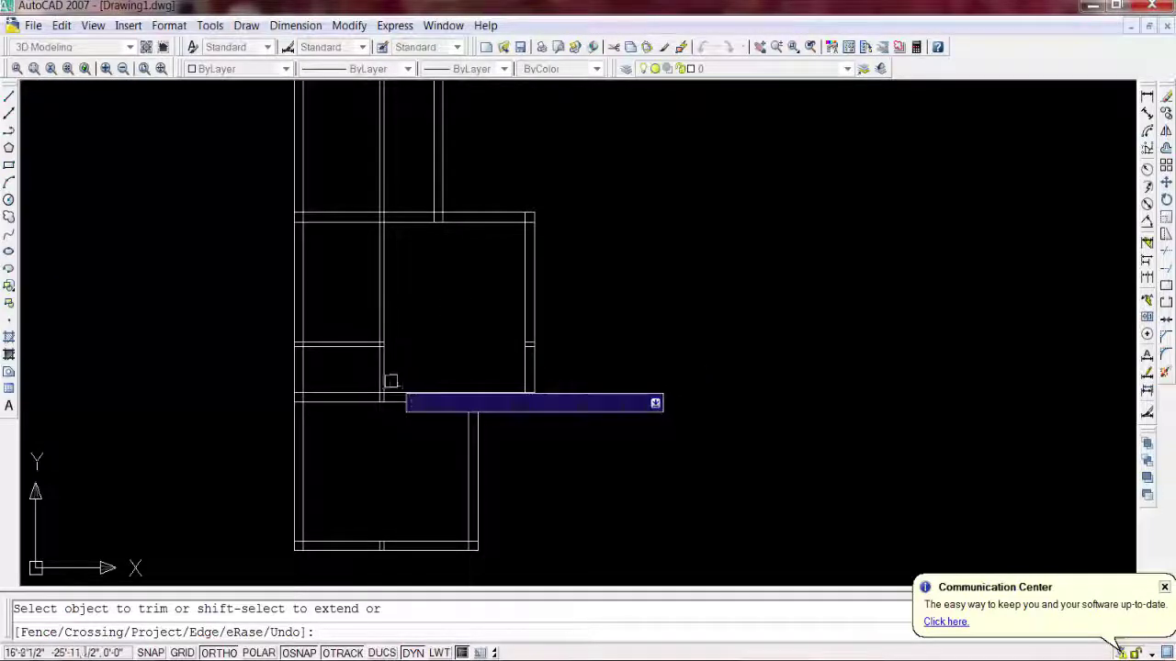
# - Trim the extra partition lines in the middle room and at the top wall junction
pyautogui.scroll(3, 386, 382)
pyautogui.scroll(-2, 387, 381)
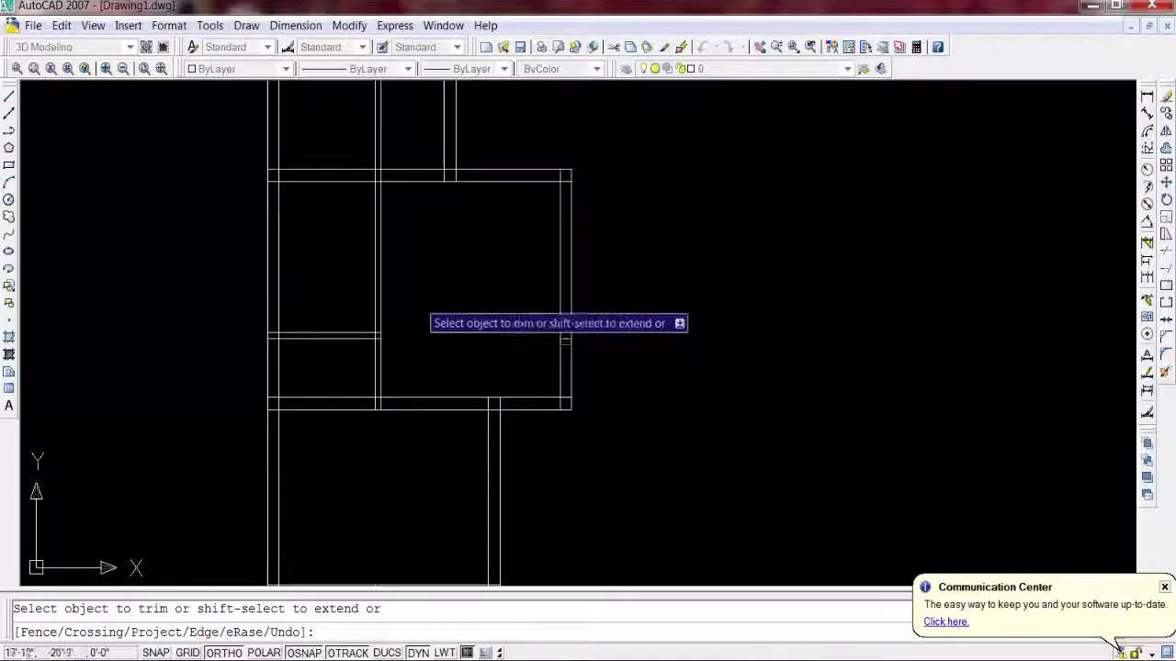
pyautogui.click(413, 262)
pyautogui.click(345, 294)
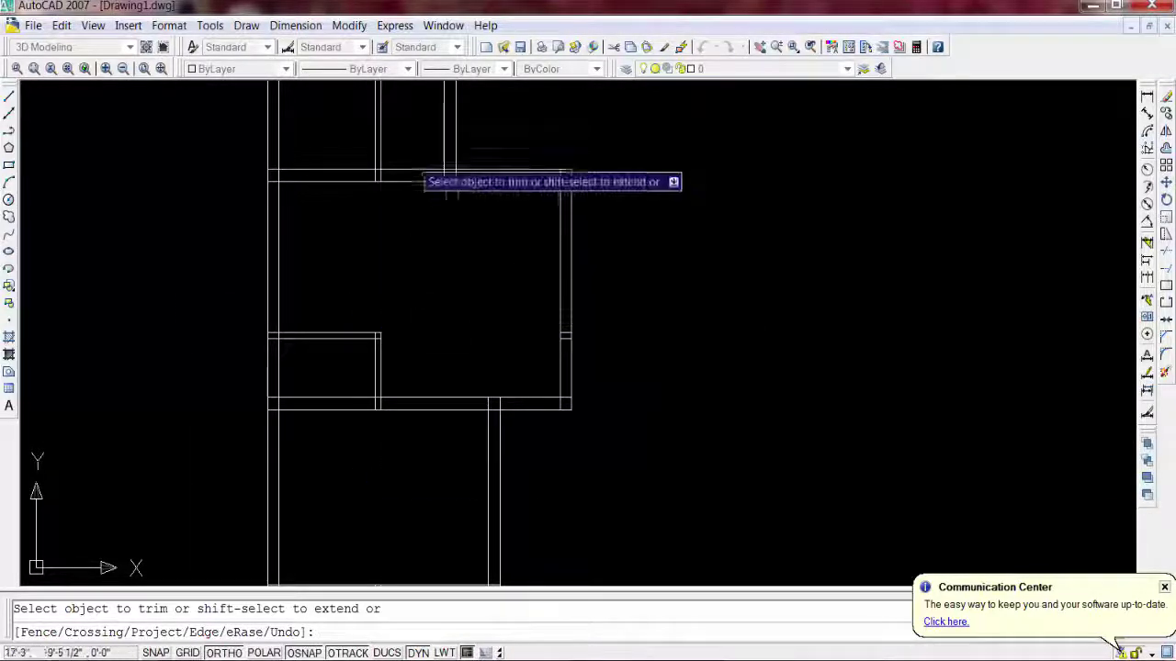
pyautogui.click(404, 107)
pyautogui.click(351, 135)
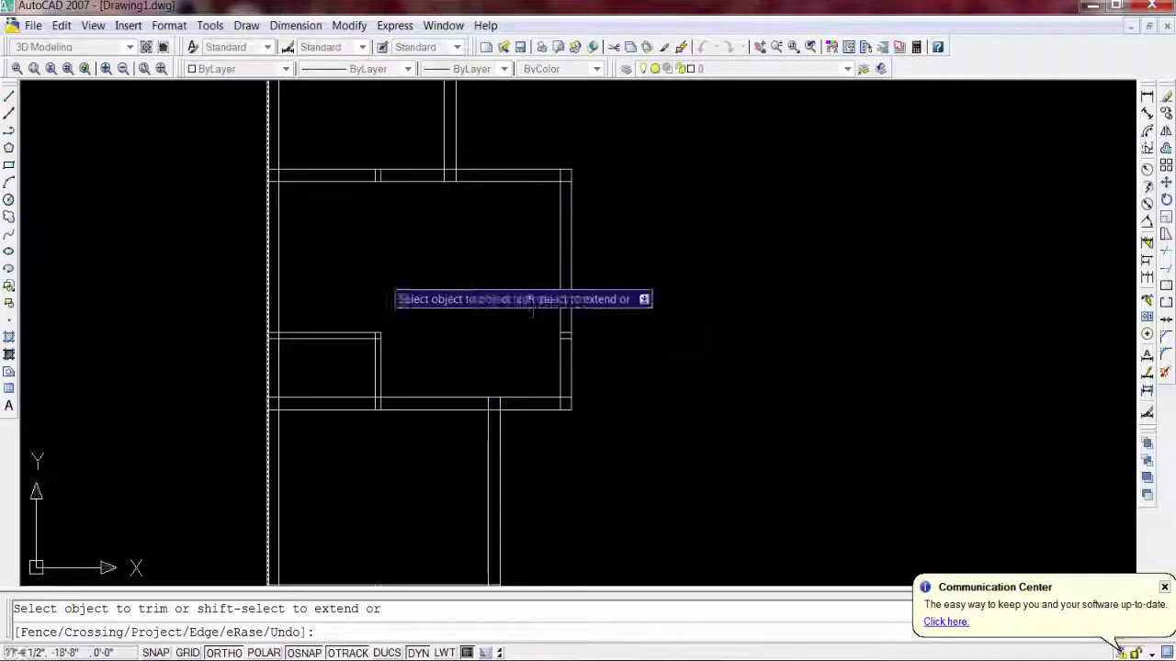
pyautogui.click(1165, 148)
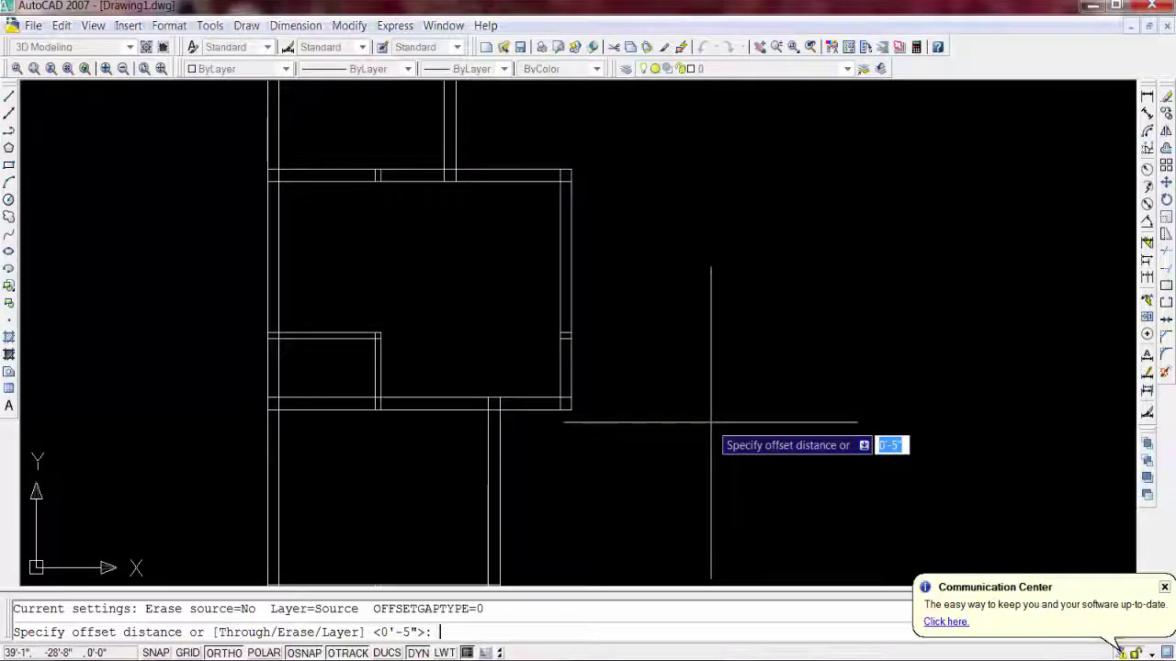
# - Offset the middle horizontal wall line 6'-11" up into the upper room
pyautogui.write("6'11")
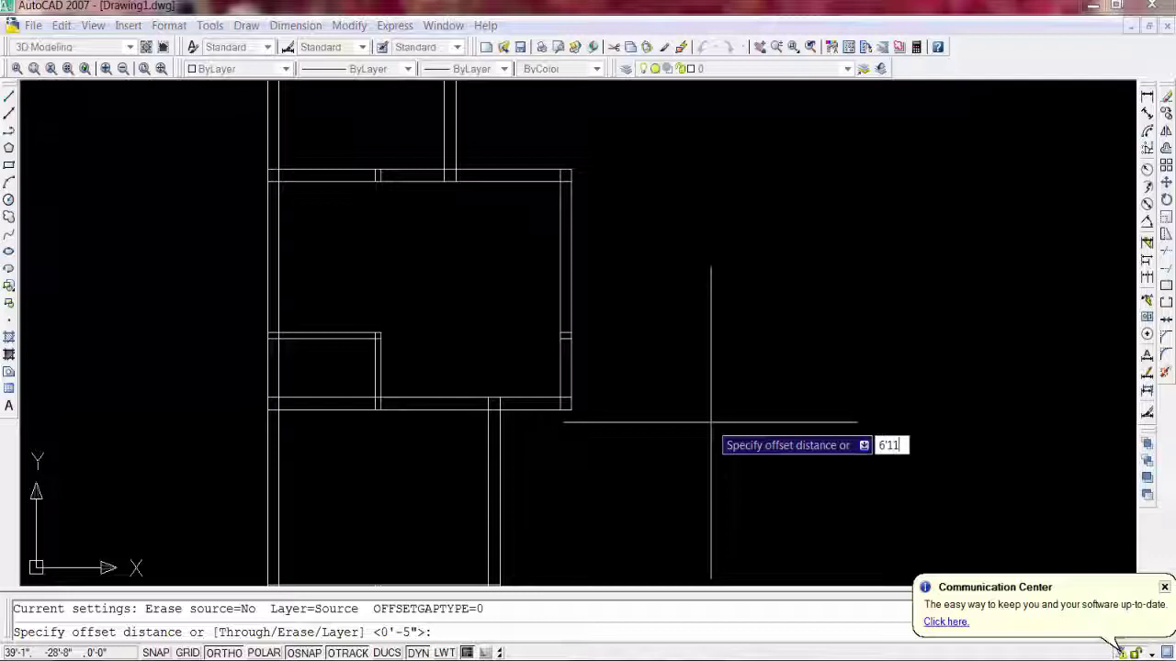
pyautogui.press('Return')
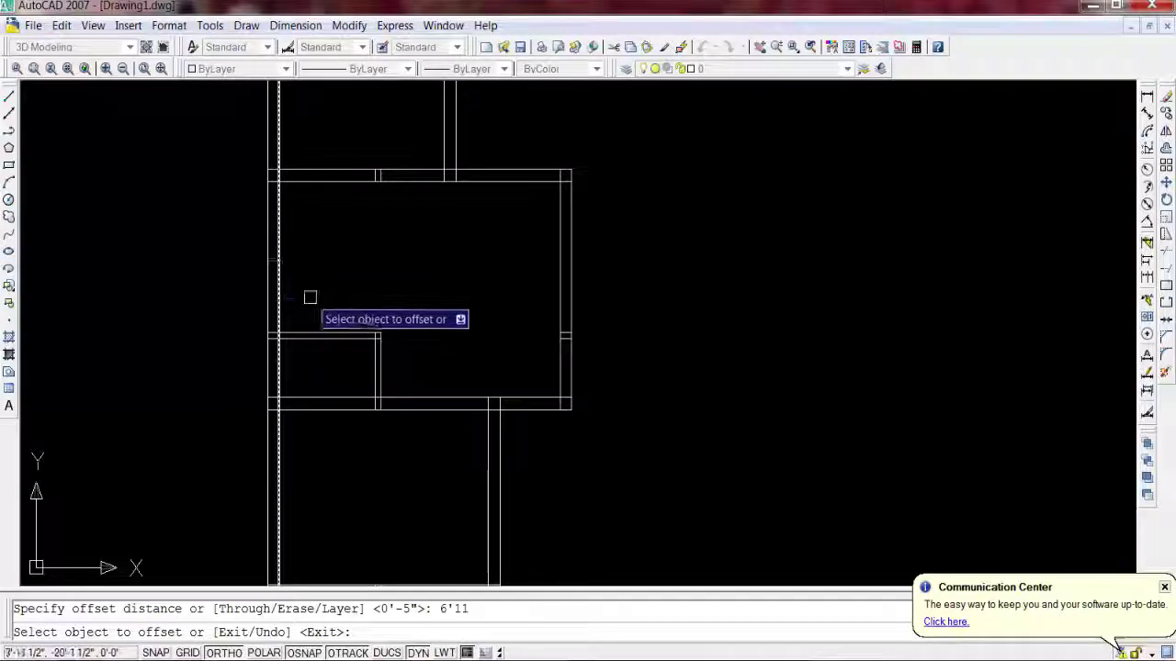
pyautogui.click(321, 335)
pyautogui.click(337, 297)
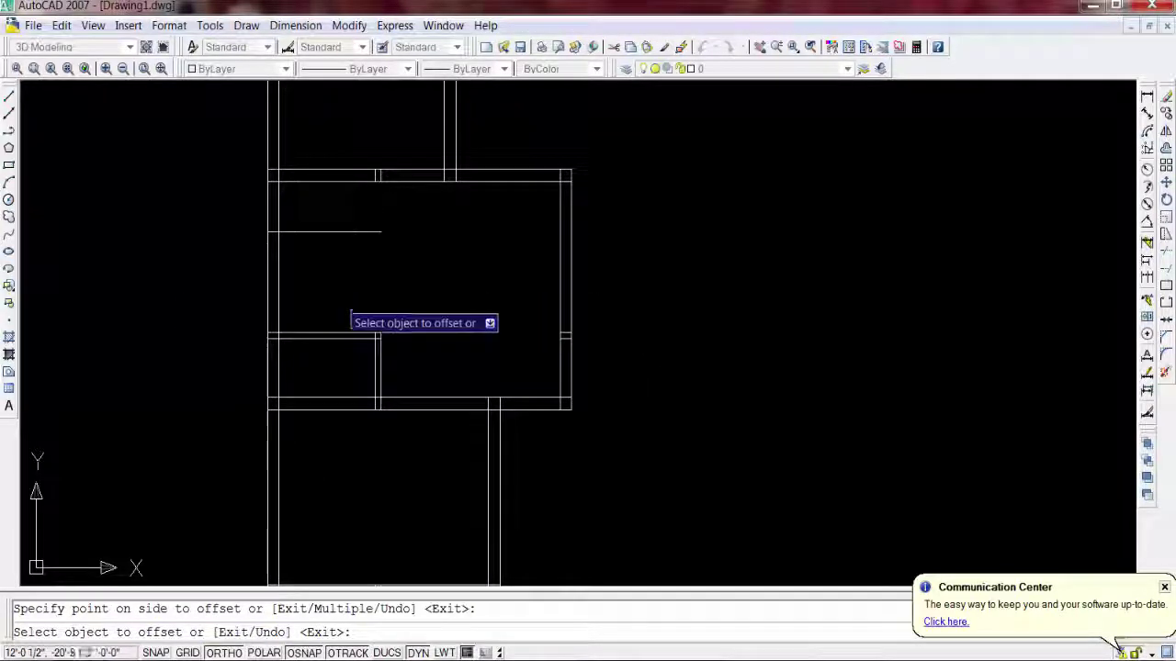
pyautogui.click(329, 333)
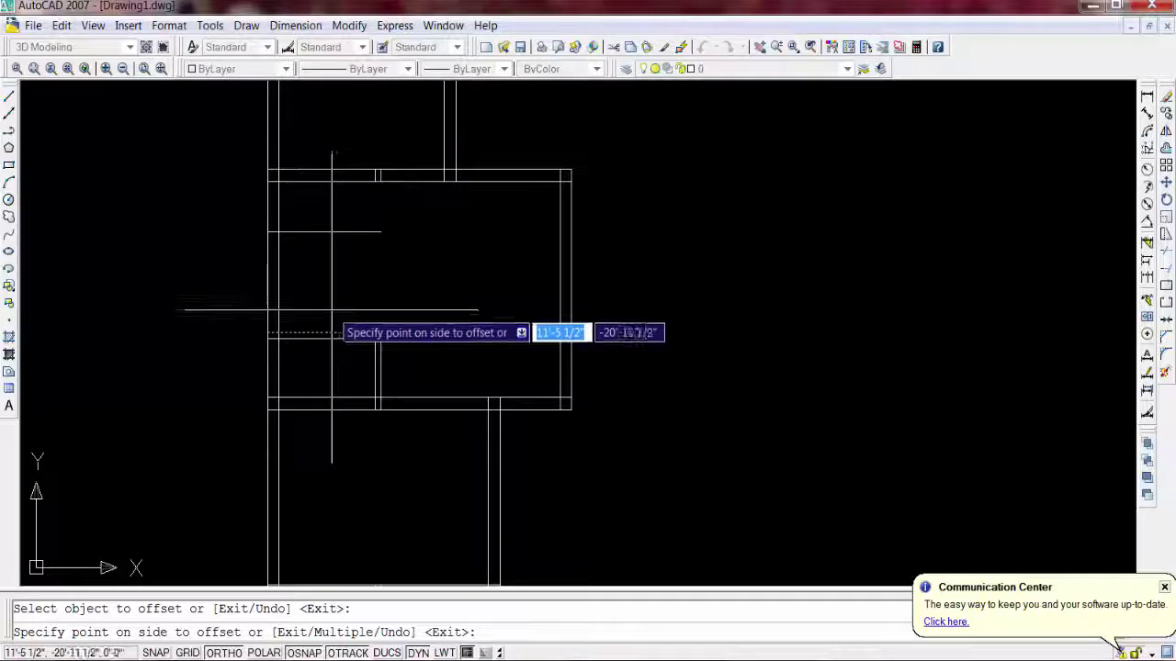
pyautogui.press('Escape')
# - Double the new partition line with a parallel copy 5" above it
pyautogui.press('Return')
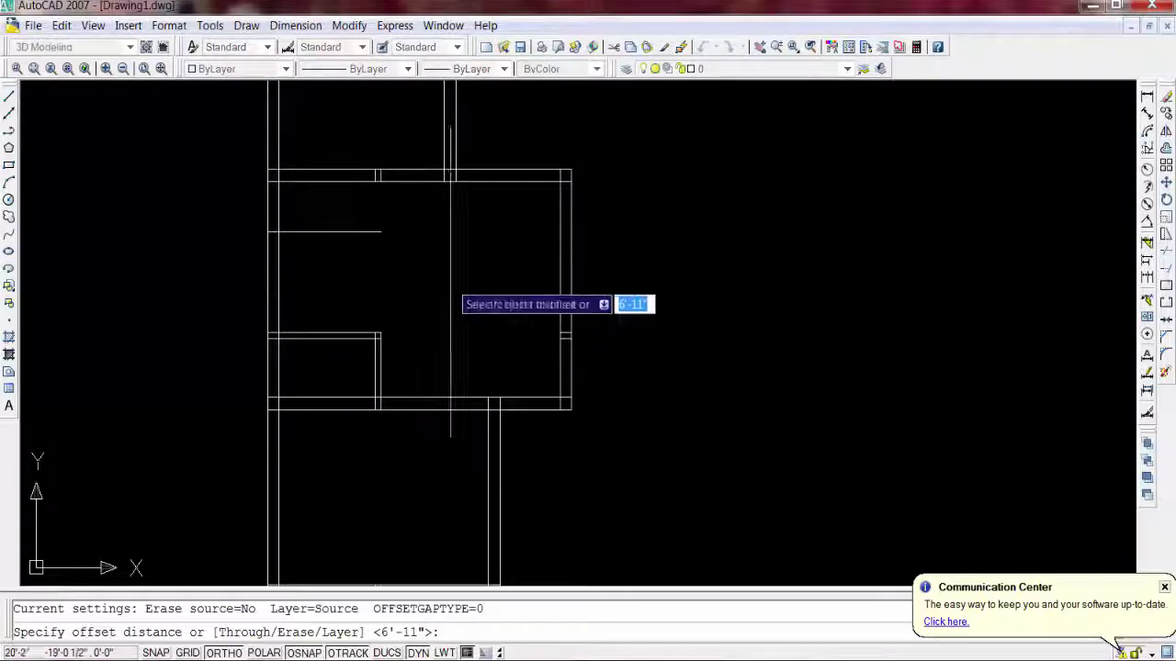
pyautogui.press('Return')
pyautogui.press('Return')
pyautogui.press('Return')
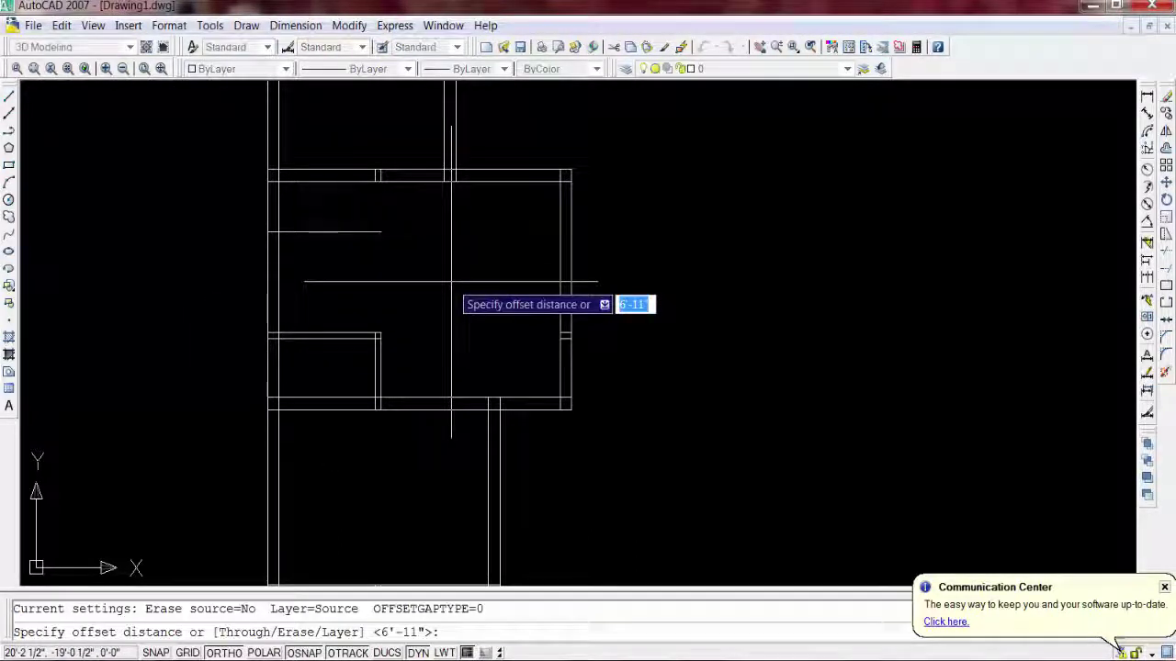
pyautogui.write('5')
pyautogui.press('Return')
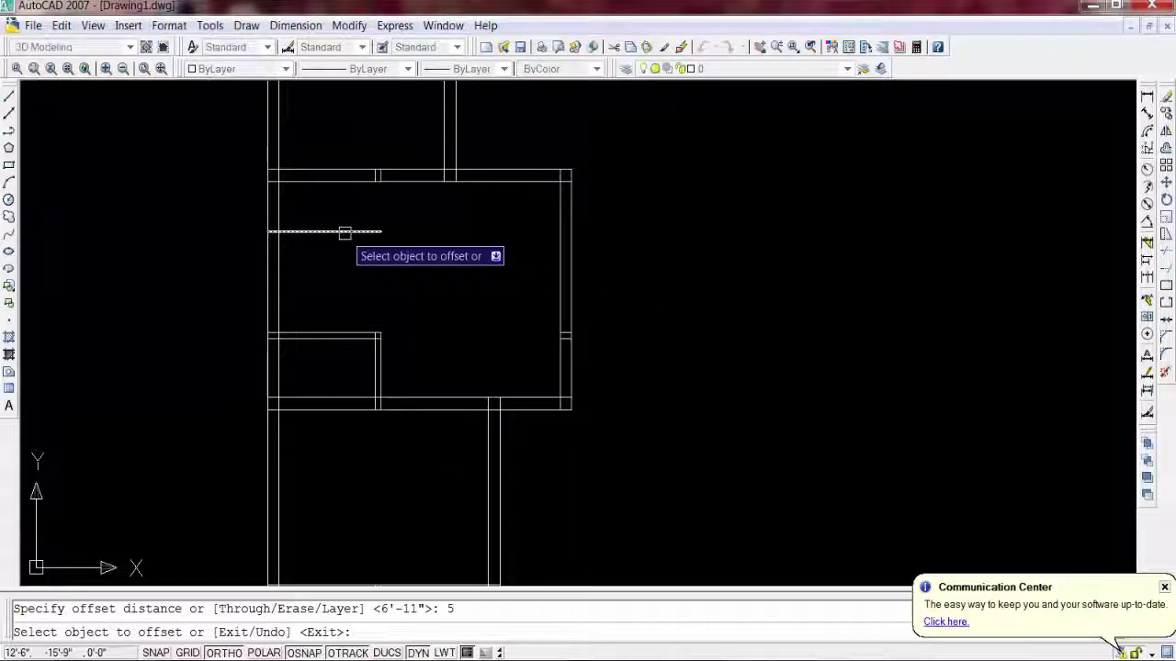
pyautogui.click(344, 232)
pyautogui.click(344, 217)
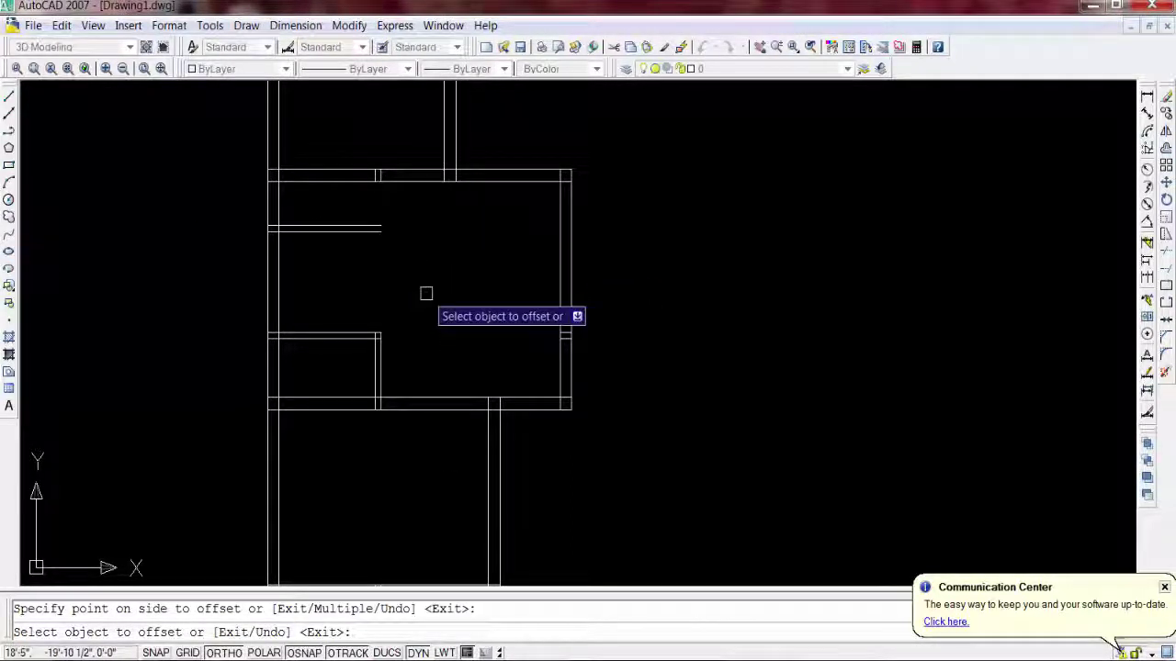
pyautogui.press('Escape')
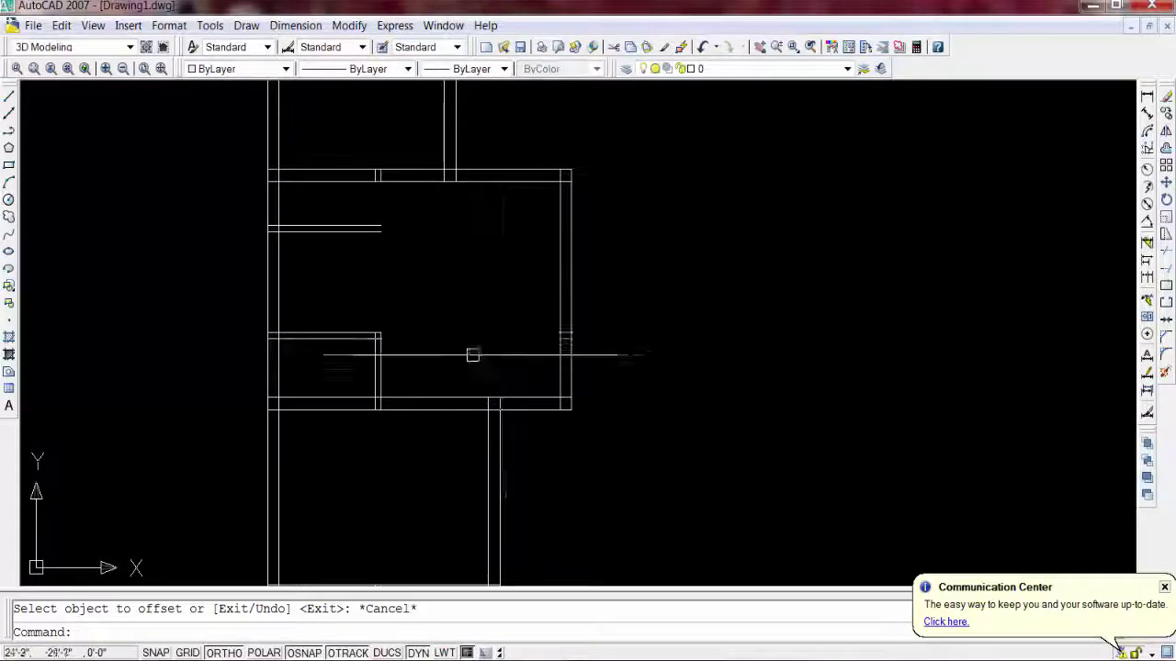
# - Offset the left wall's inner line 8' to the right
pyautogui.press('Return')
pyautogui.press('Return')
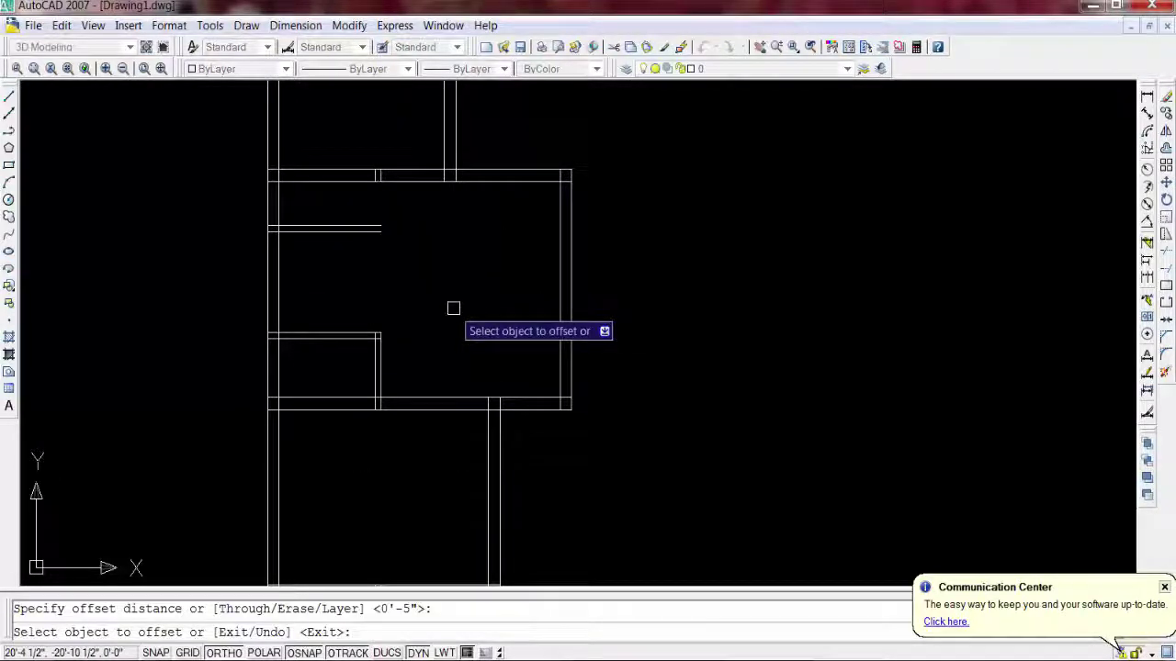
pyautogui.press('Return')
pyautogui.press('Return')
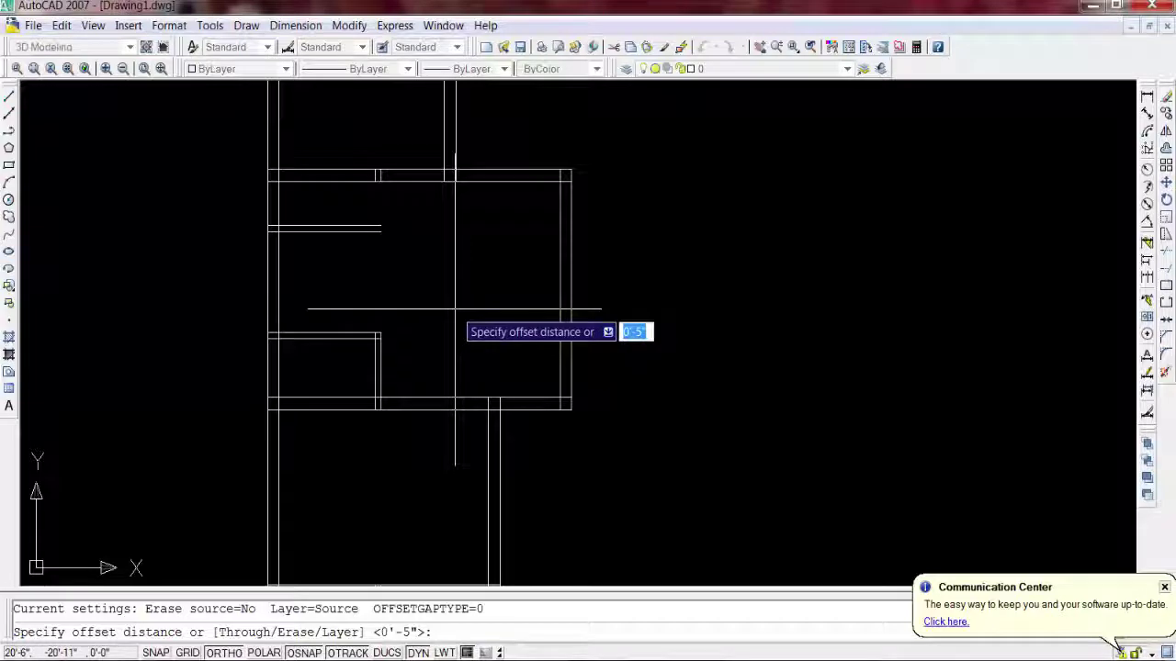
pyautogui.write("8'")
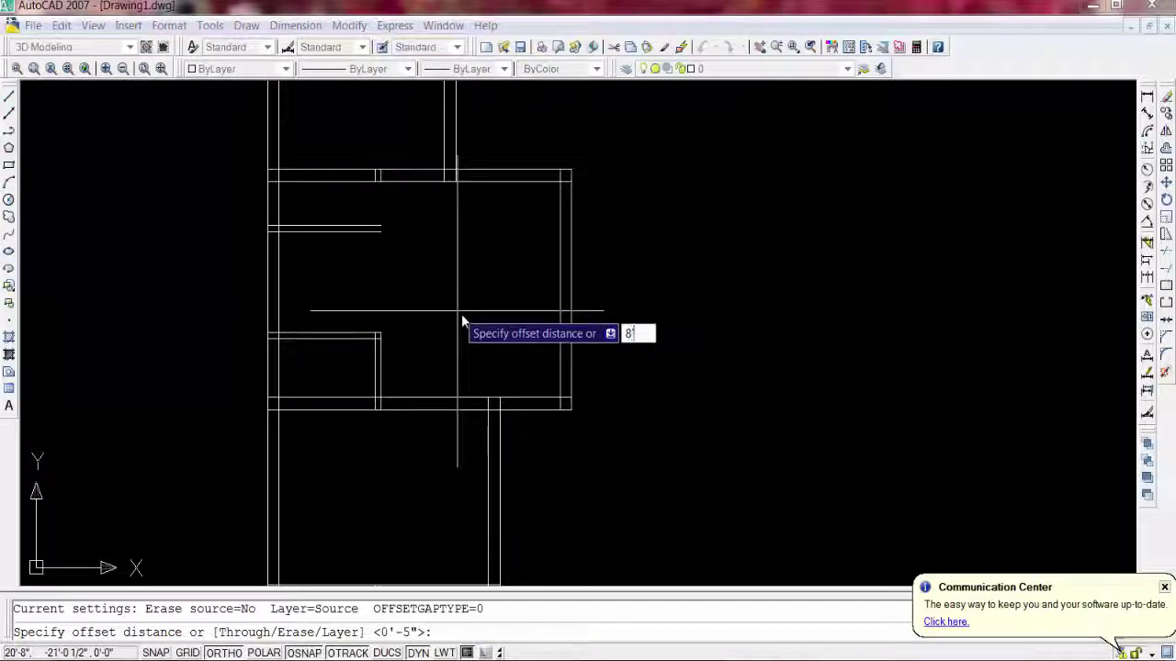
pyautogui.press('Return')
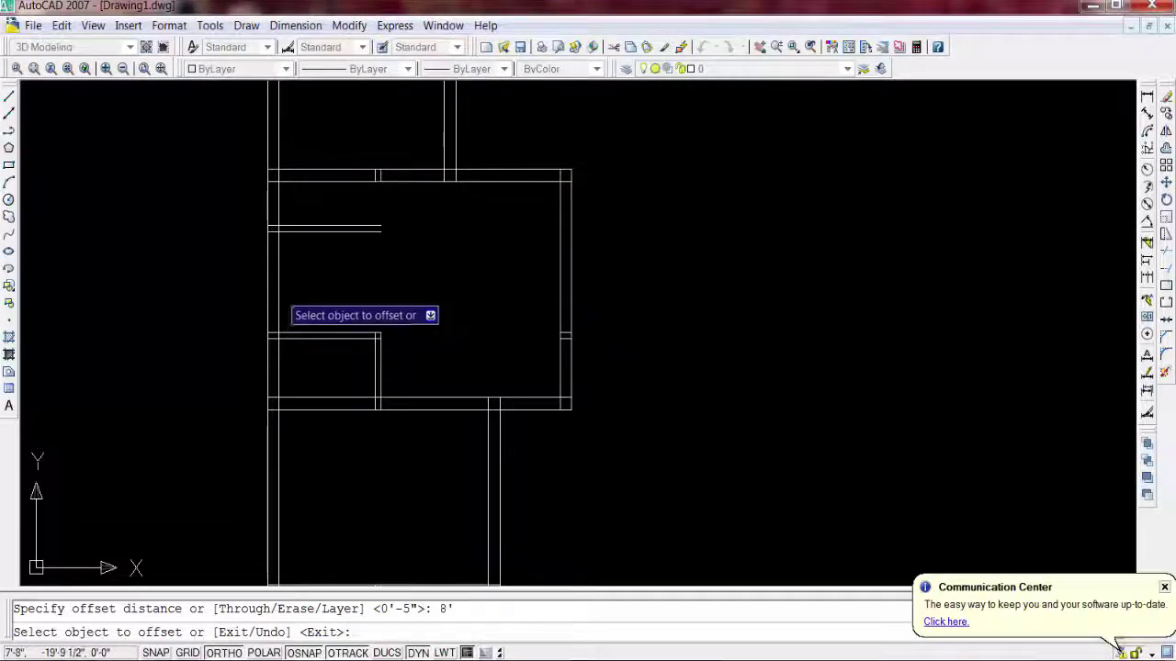
pyautogui.click(279, 290)
pyautogui.click(342, 292)
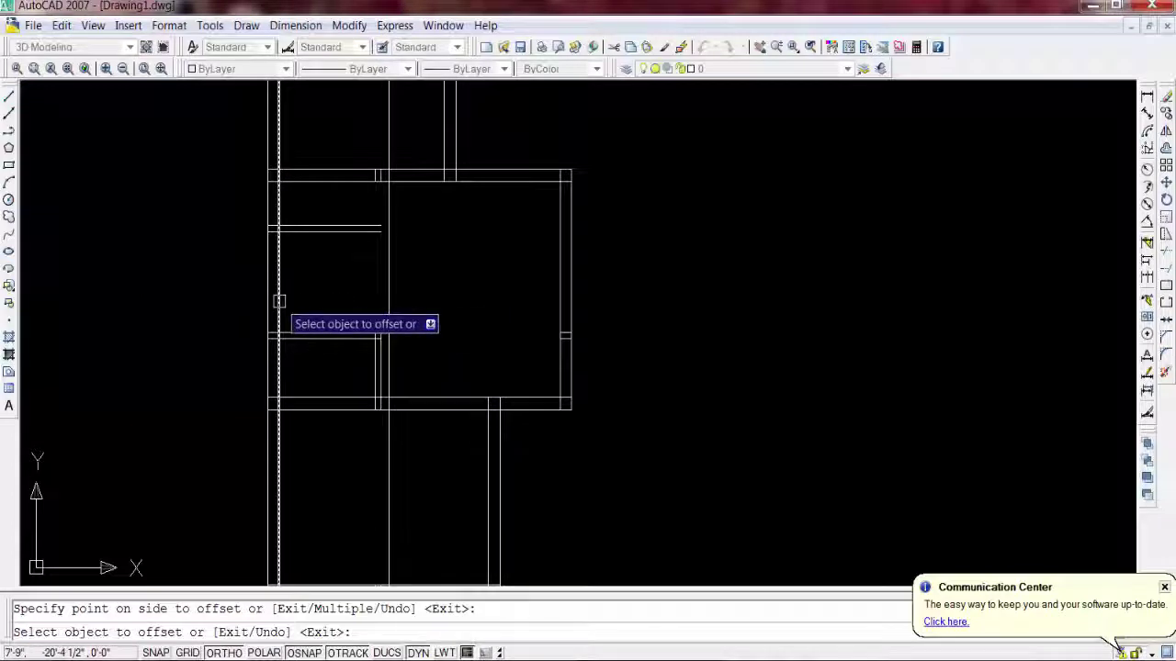
# - Double the new vertical line with a 5" parallel copy on its right
pyautogui.press('Return')
pyautogui.press('Return')
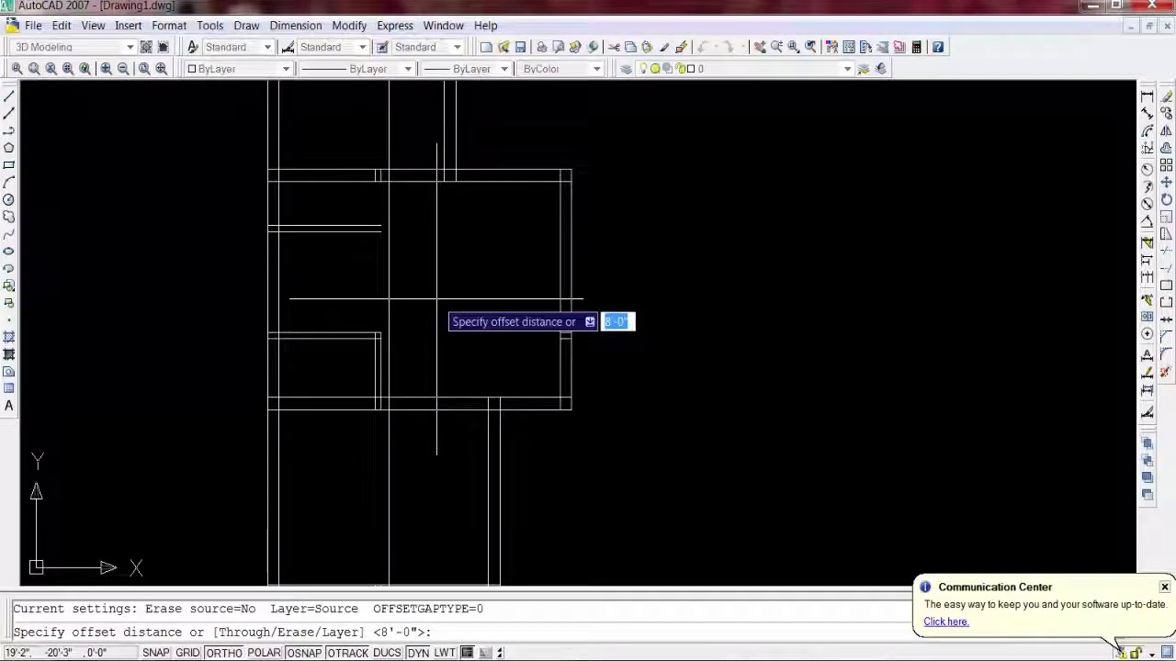
pyautogui.write('5')
pyautogui.press('Return')
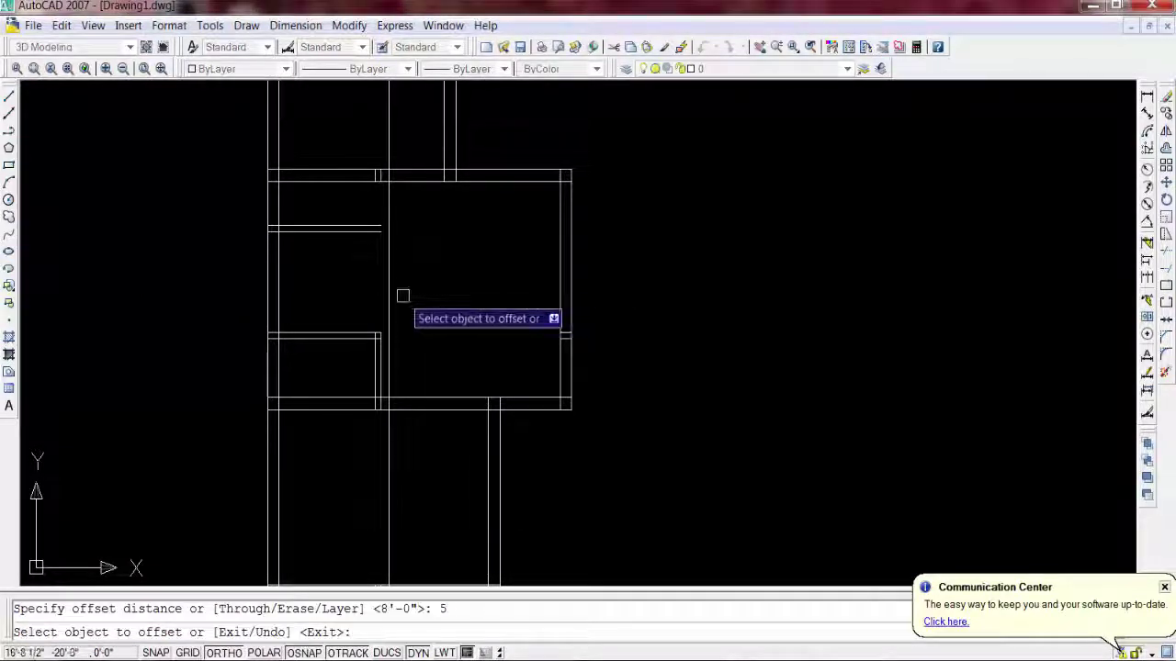
pyautogui.click(394, 289)
pyautogui.click(406, 300)
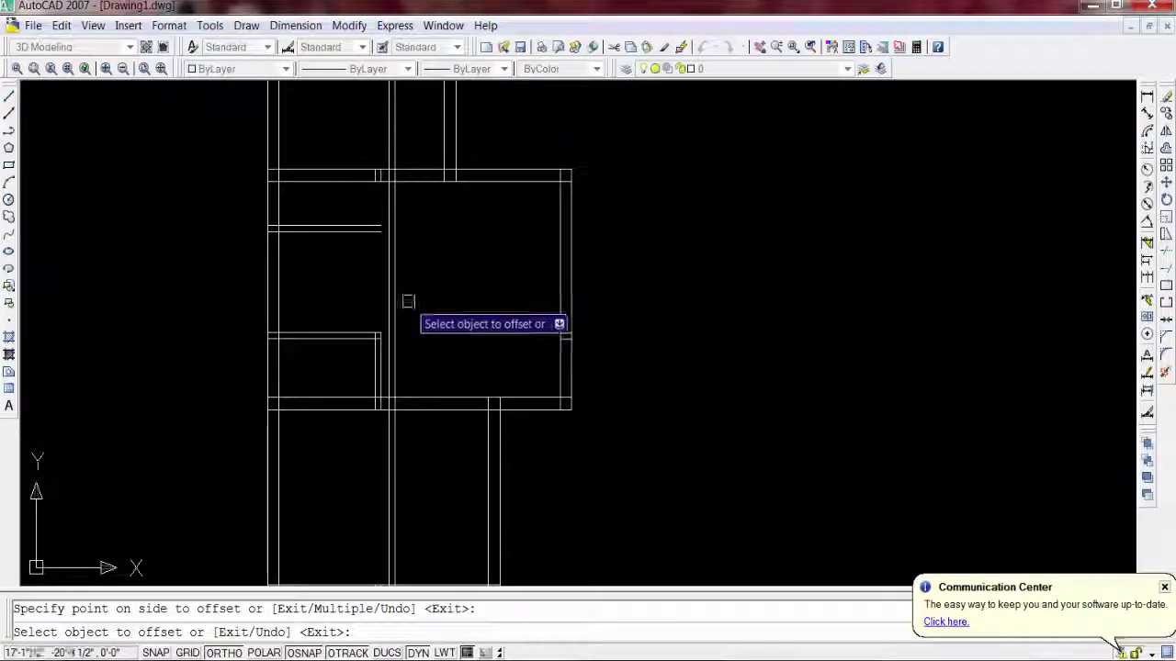
pyautogui.press('Escape')
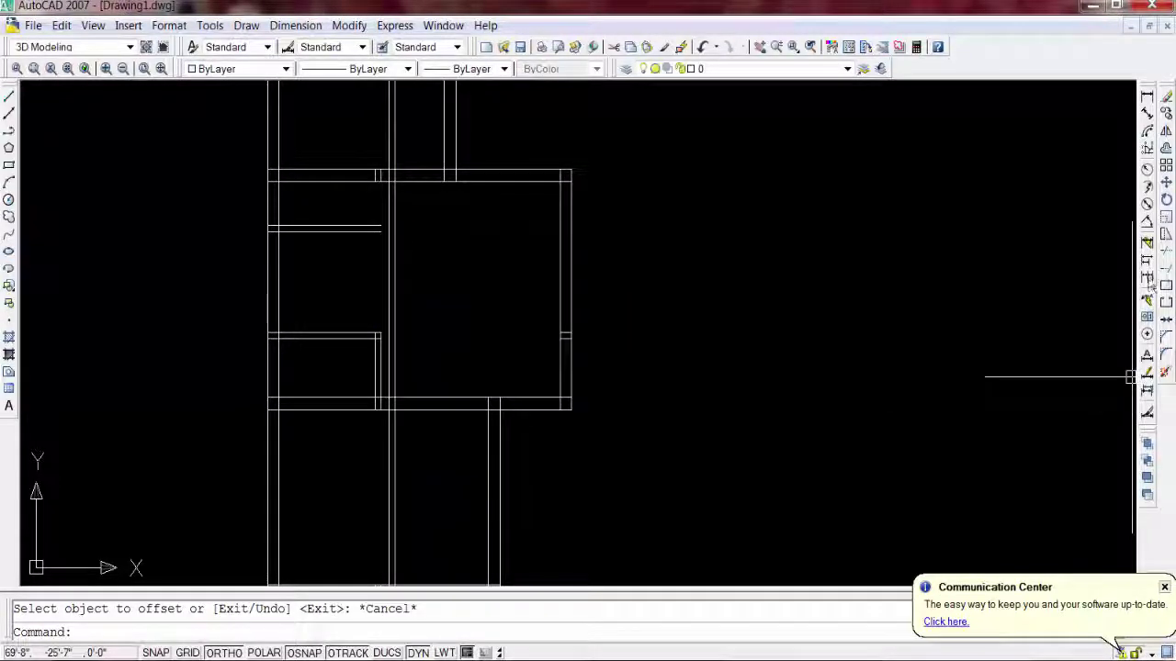
# - Zoom in and grab the right-end grip of the short horizontal partition line
pyautogui.click(1166, 255)
pyautogui.press('Escape')
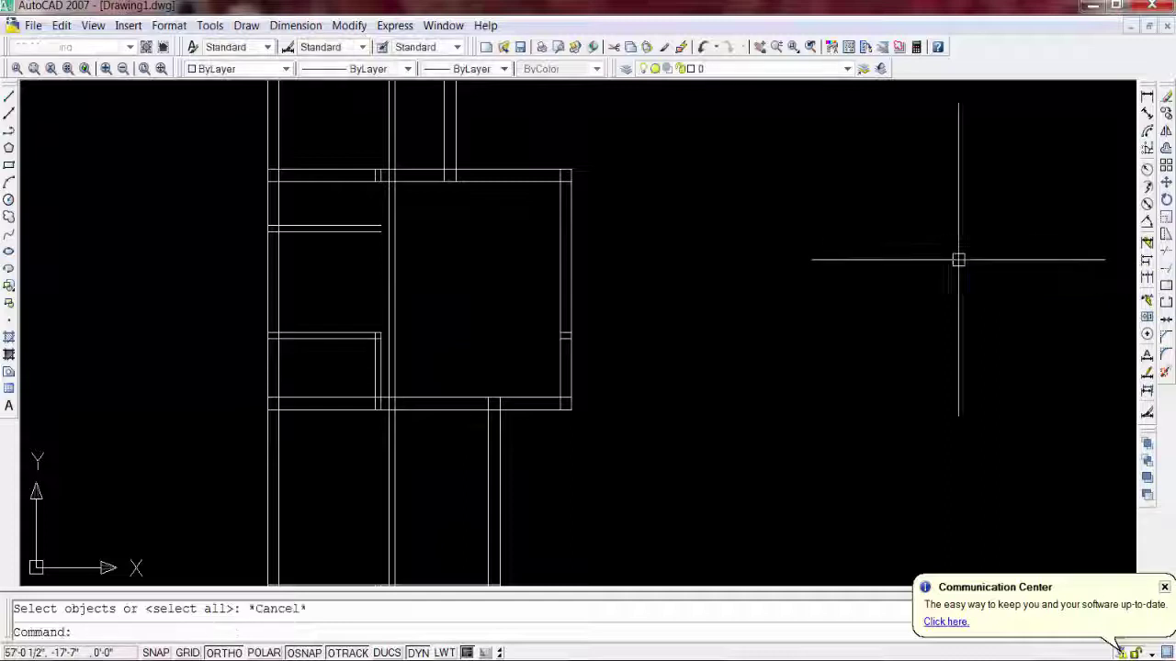
pyautogui.scroll(2, 345, 234)
pyautogui.scroll(2, 347, 232)
pyautogui.click(386, 223)
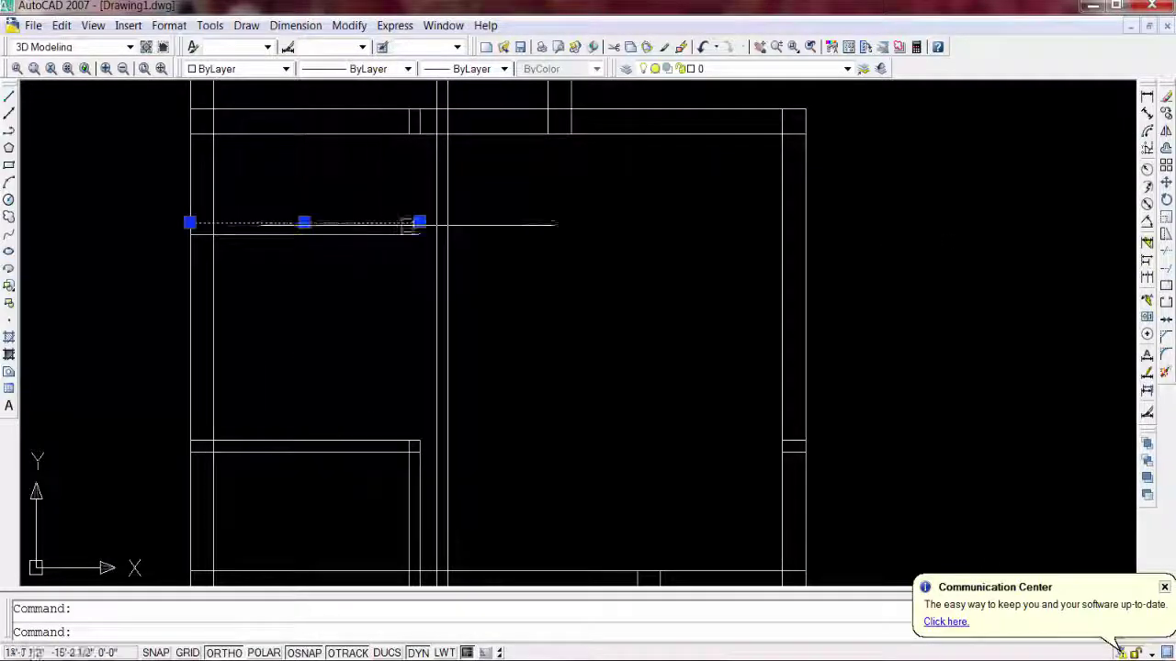
pyautogui.click(420, 222)
# - Stretch both lines of the short horizontal partition to the new vertical wall
pyautogui.click(447, 223)
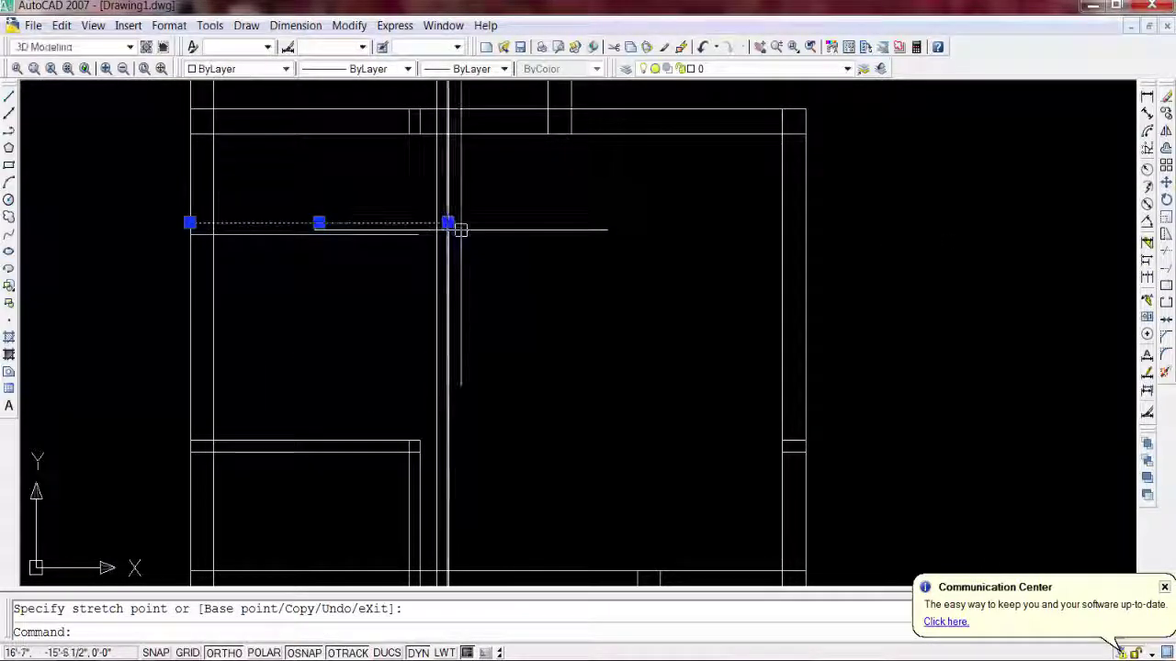
pyautogui.press('Return')
pyautogui.press('Return')
pyautogui.press('Return')
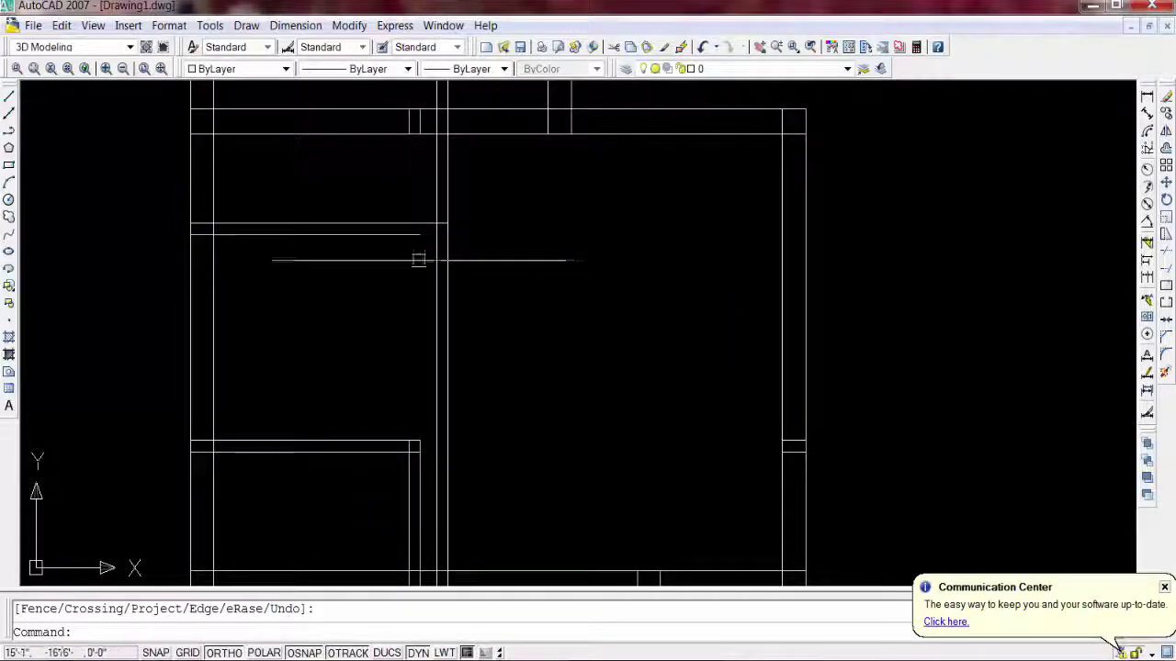
pyautogui.click(394, 233)
pyautogui.click(420, 234)
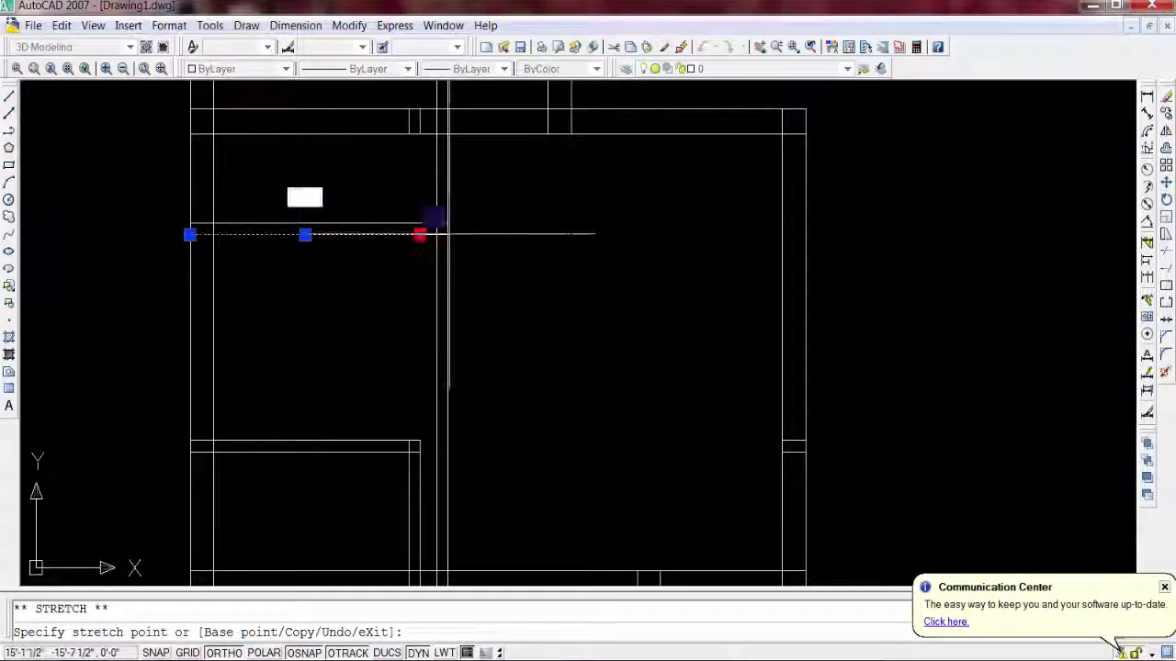
pyautogui.click(447, 235)
pyautogui.write('tr')
pyautogui.press('Return')
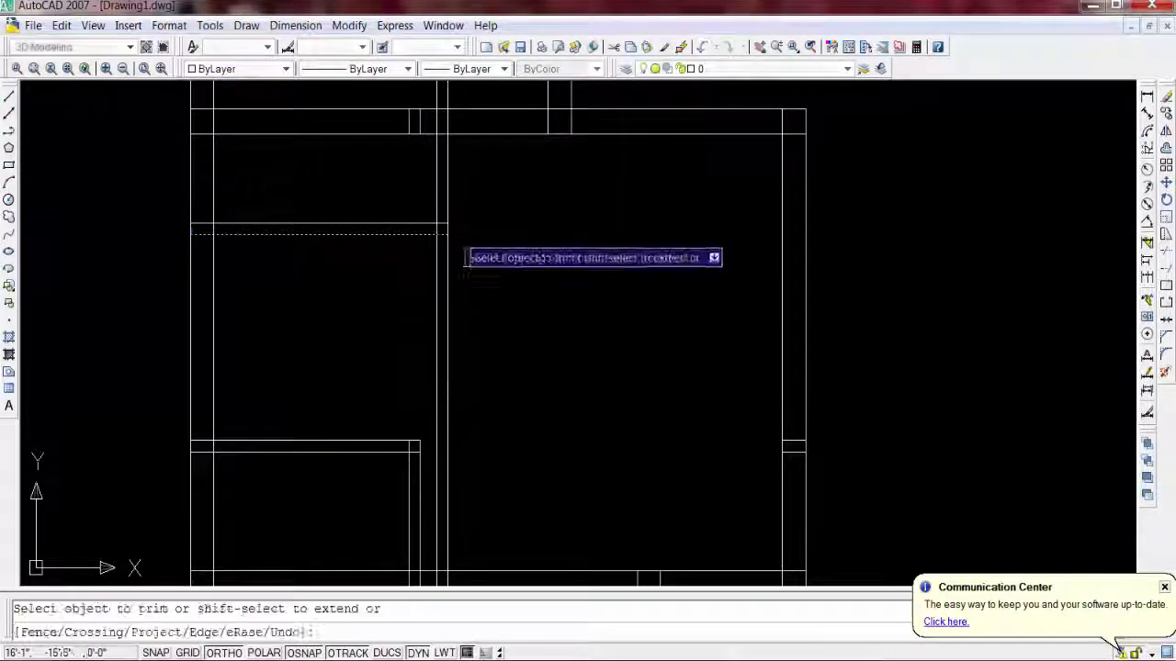
pyautogui.press('Return')
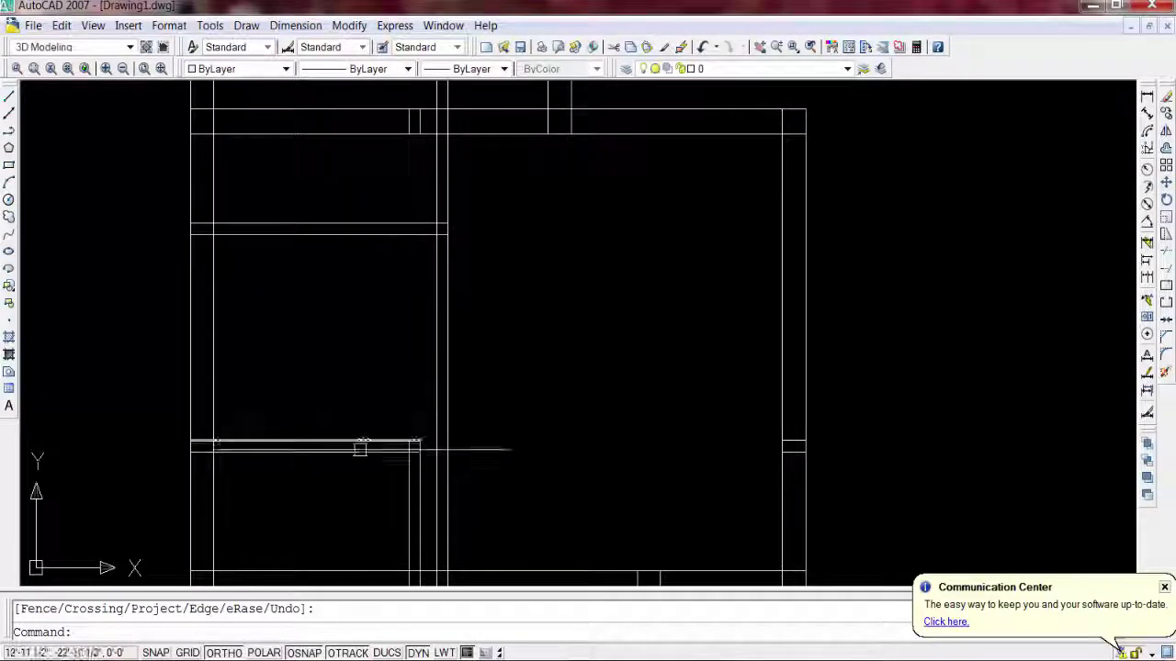
# - Stretch the lower room's two top wall lines to the new vertical wall
pyautogui.click(358, 440)
pyautogui.click(420, 441)
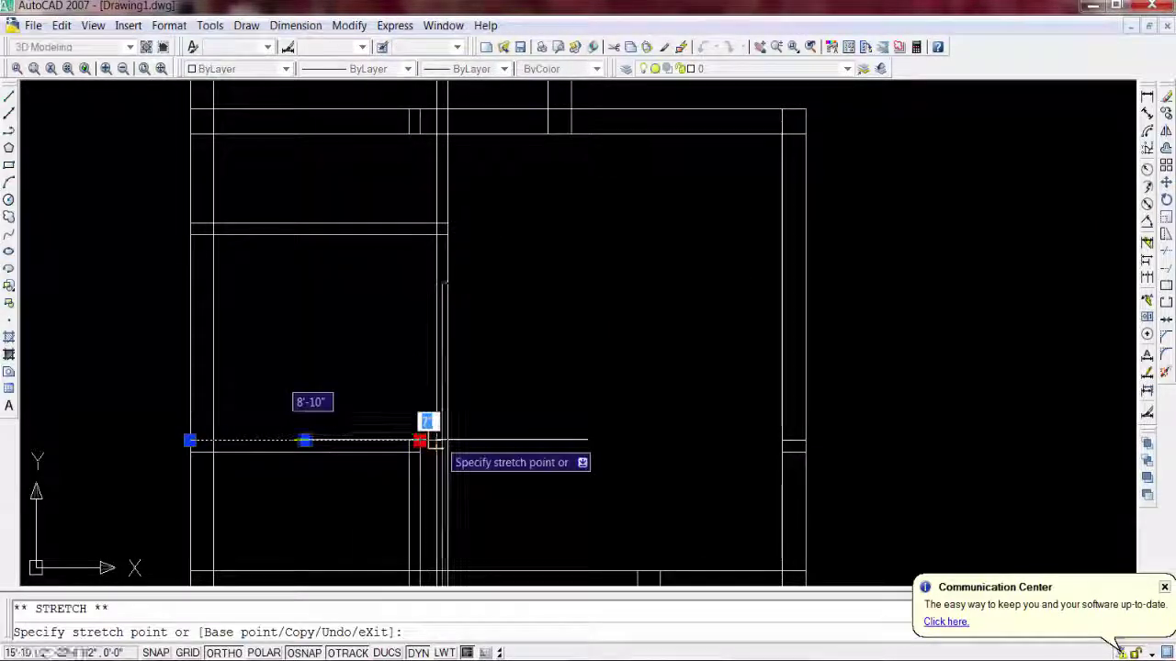
pyautogui.click(447, 441)
pyautogui.press('Return')
pyautogui.click(413, 447)
pyautogui.press('Escape')
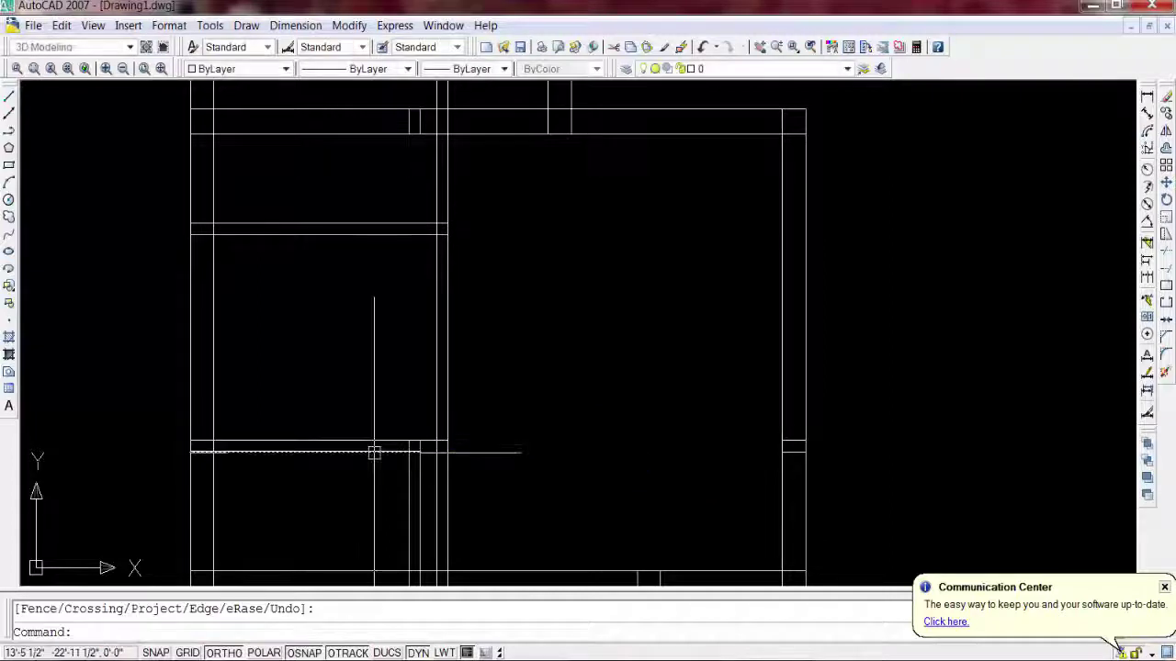
pyautogui.click(303, 451)
pyautogui.click(418, 452)
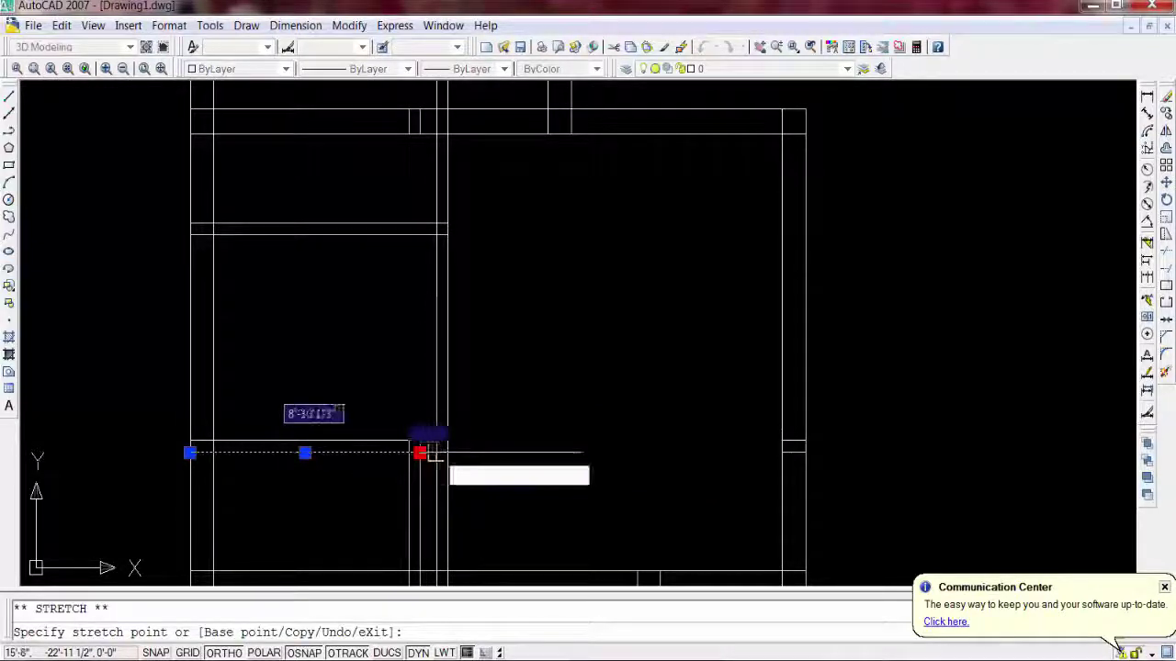
pyautogui.click(439, 451)
pyautogui.write('tr')
pyautogui.press('Return')
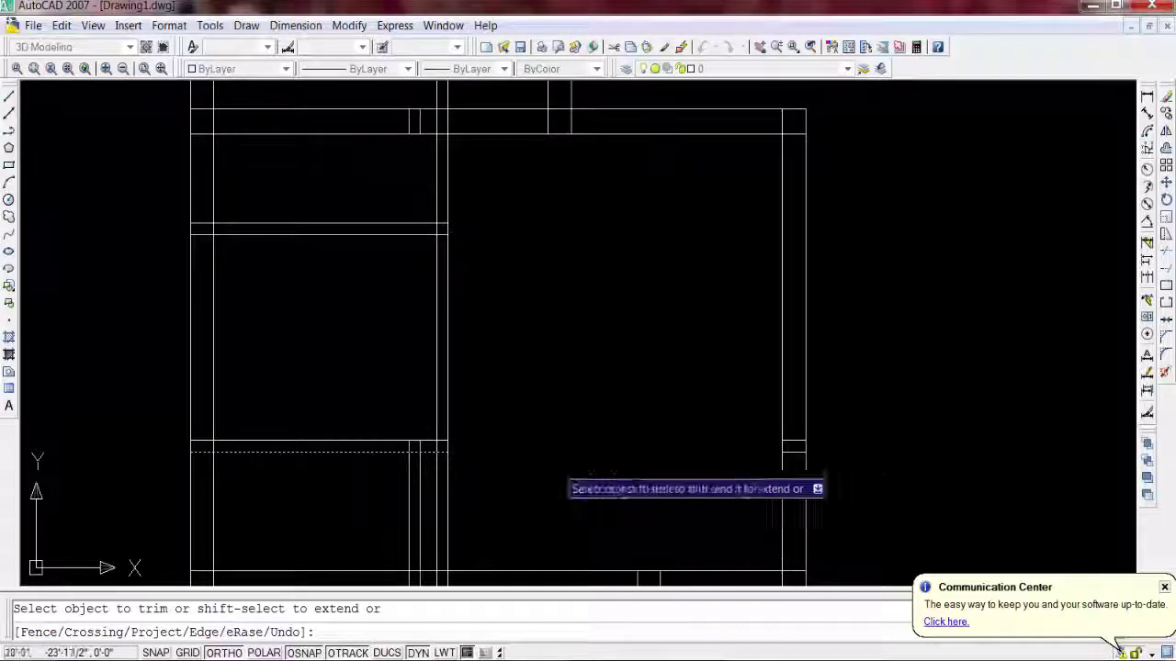
pyautogui.press('Escape')
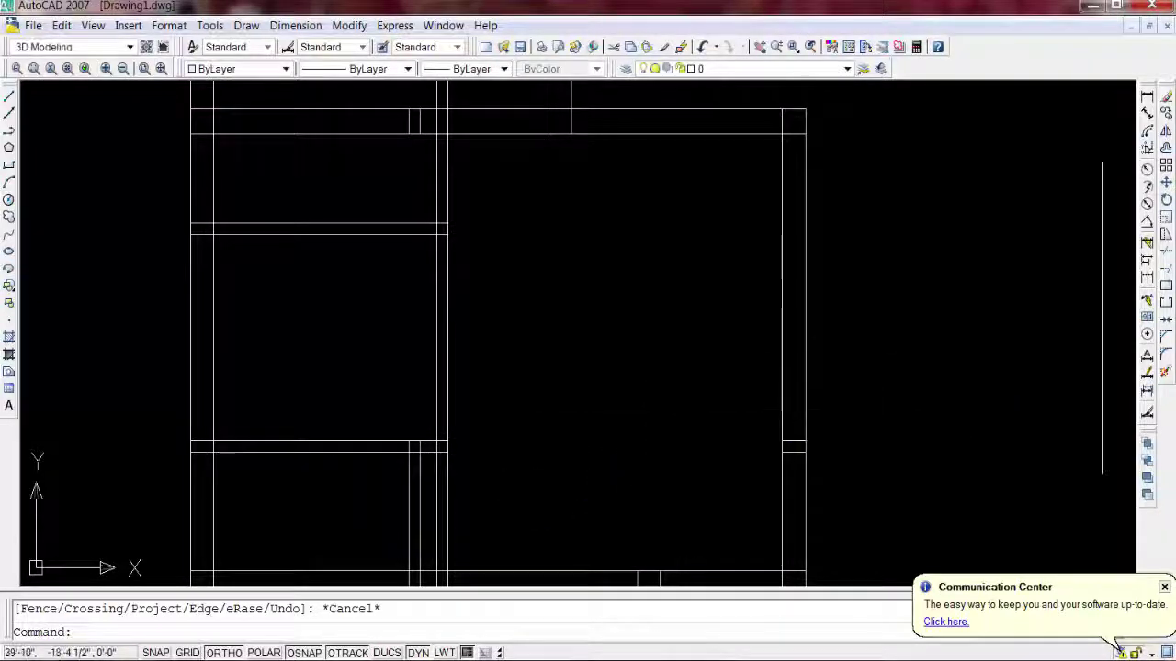
# - Trim overlapping wall lines at the lower junction and two upper junctions of the 8' wall
pyautogui.click(1164, 255)
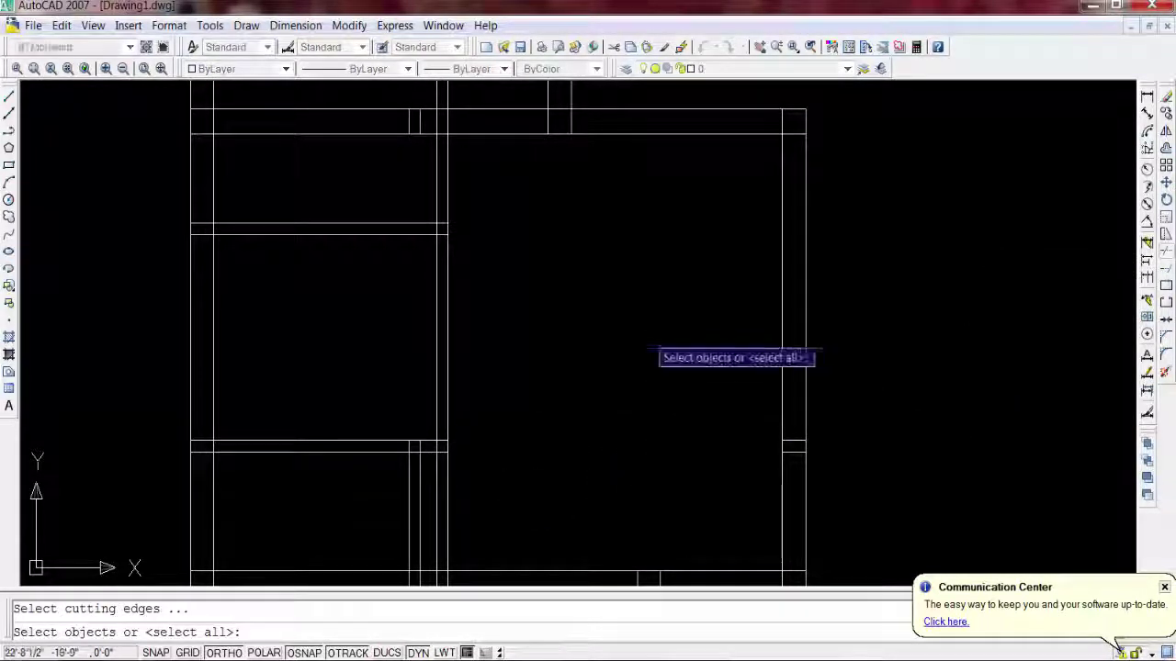
pyautogui.press('Return')
pyautogui.click(495, 484)
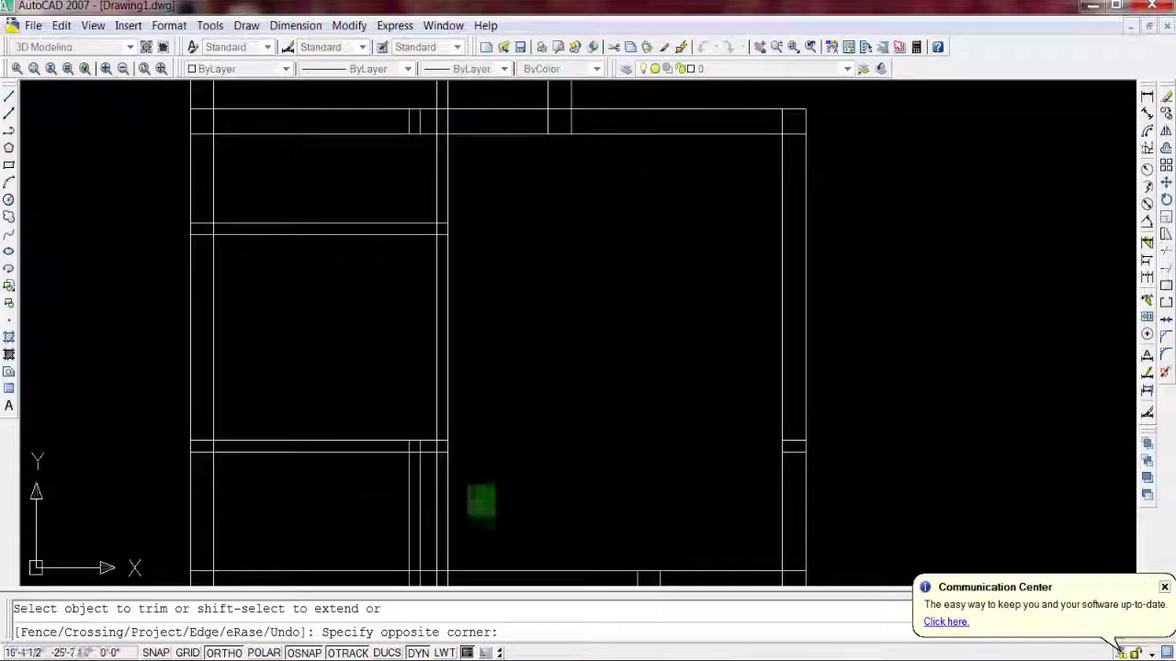
pyautogui.click(443, 540)
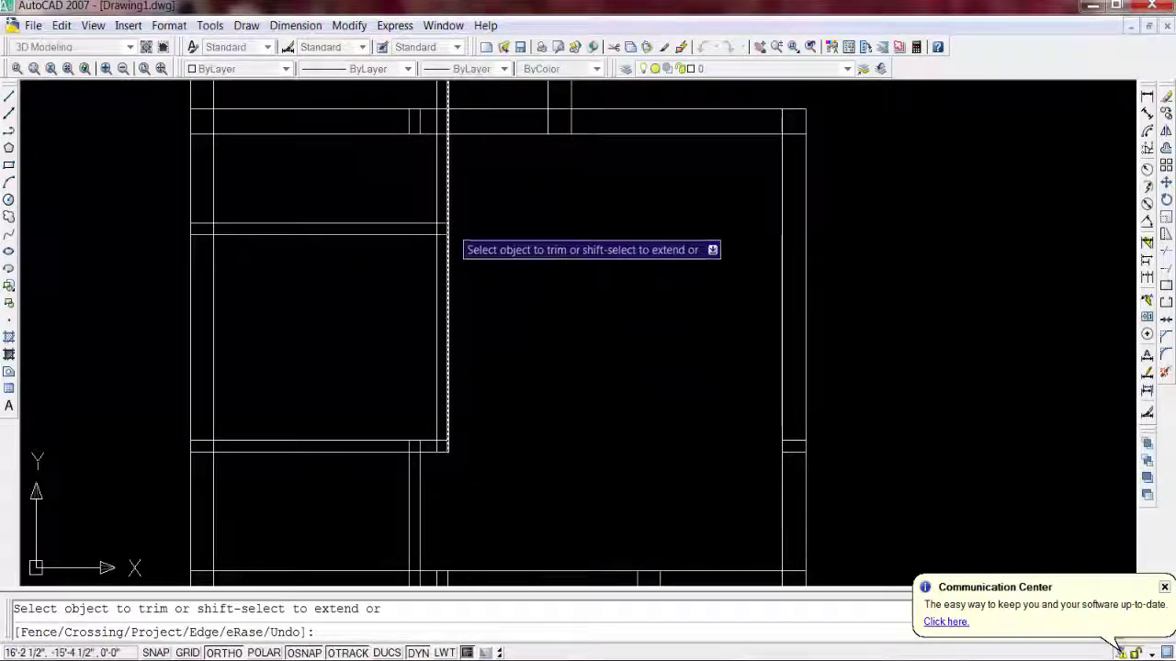
pyautogui.click(460, 172)
pyautogui.click(395, 192)
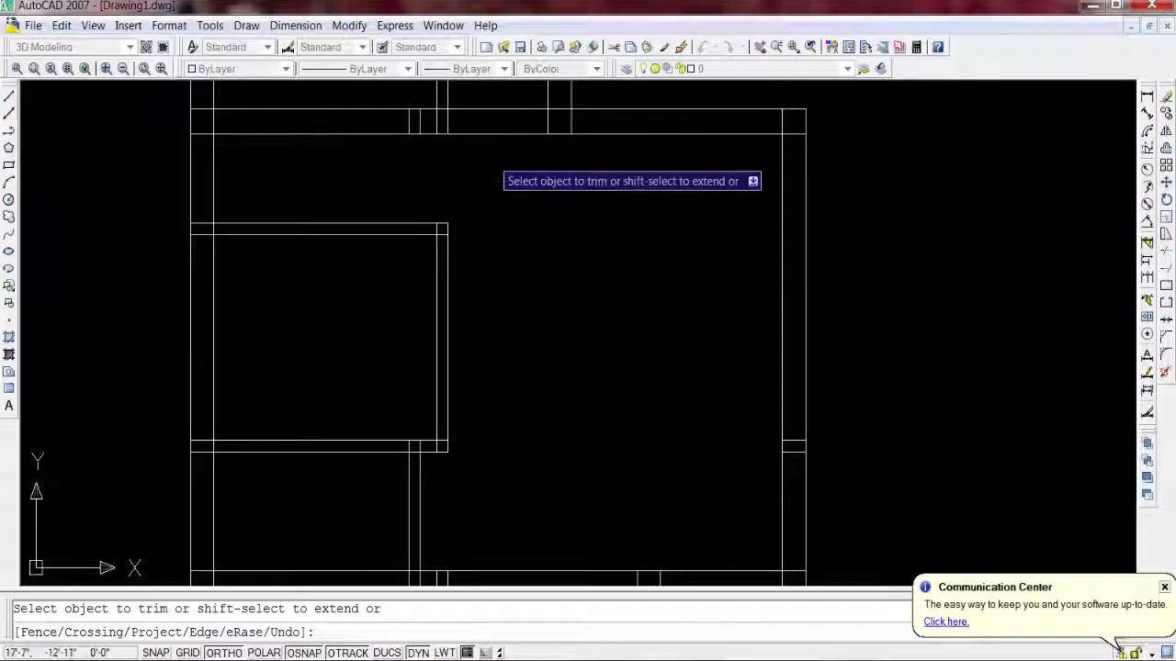
pyautogui.moveTo(438, 120); pyautogui.dragTo(439, 317, button='middle')
pyautogui.click(506, 170)
pyautogui.click(421, 215)
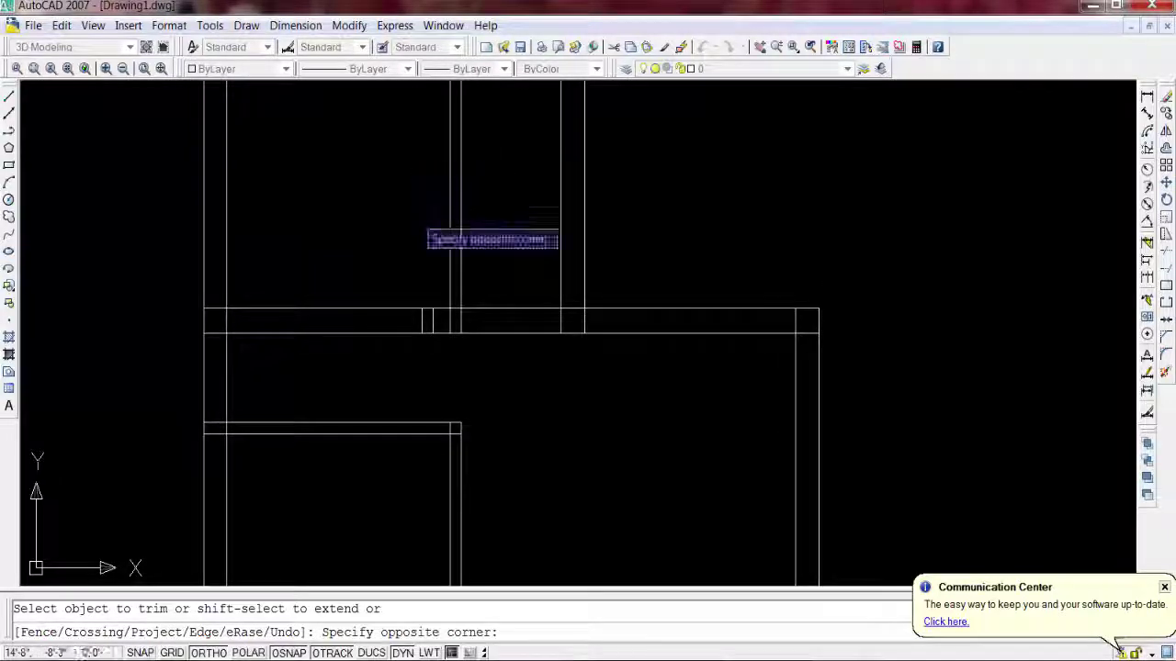
# - Navigate to the top wall junction and trim its overlapping lines
pyautogui.scroll(-5, 481, 230)
pyautogui.scroll(3, 401, 226)
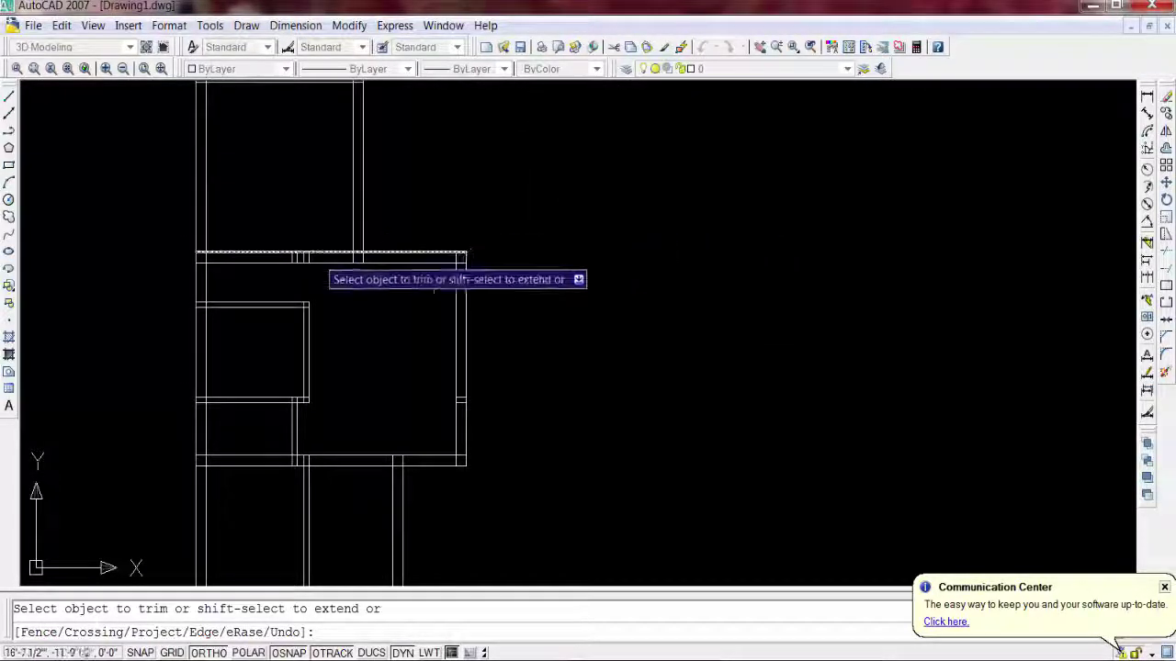
pyautogui.moveTo(315, 264); pyautogui.dragTo(576, 309, button='middle')
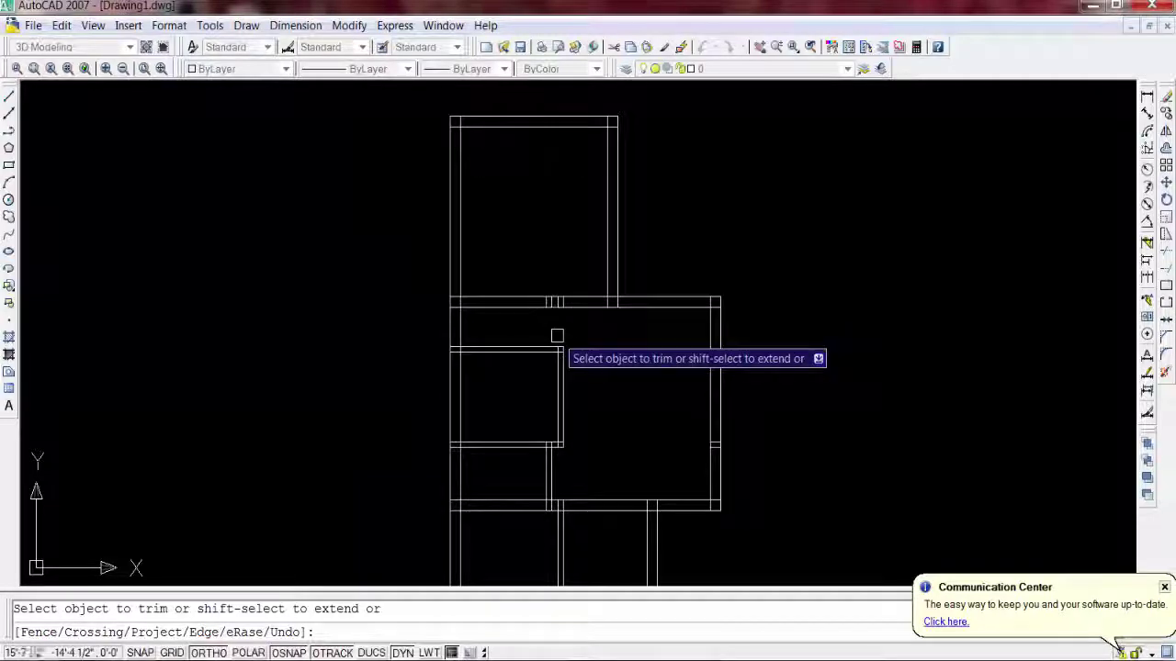
pyautogui.scroll(2, 556, 336)
pyautogui.scroll(-3, 552, 332)
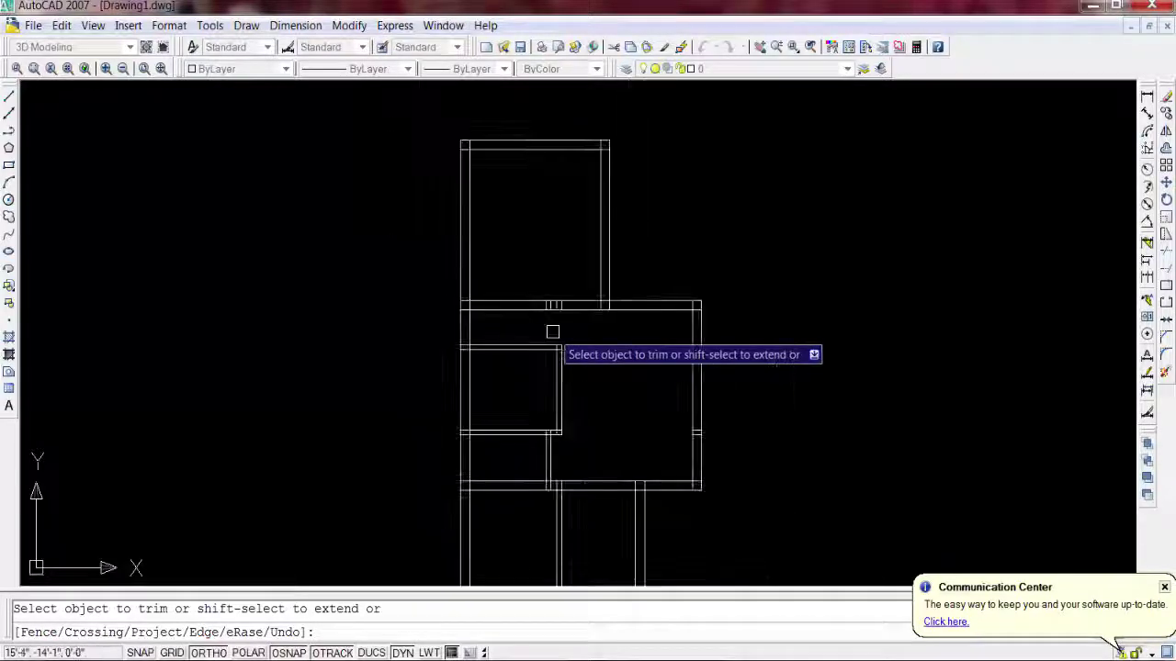
pyautogui.scroll(-2, 554, 336)
pyautogui.scroll(2, 555, 340)
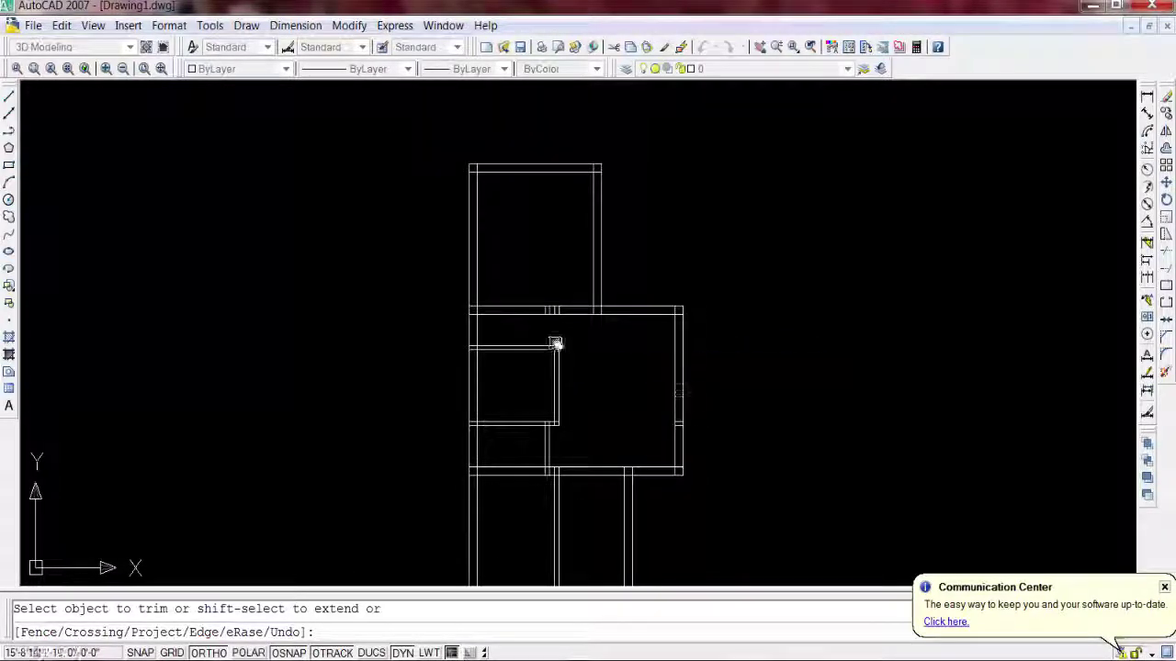
pyautogui.moveTo(564, 343)
pyautogui.mouseDown(button='middle')
pyautogui.moveTo(536, 318)
pyautogui.moveTo(533, 291)
pyautogui.mouseUp(button='middle')
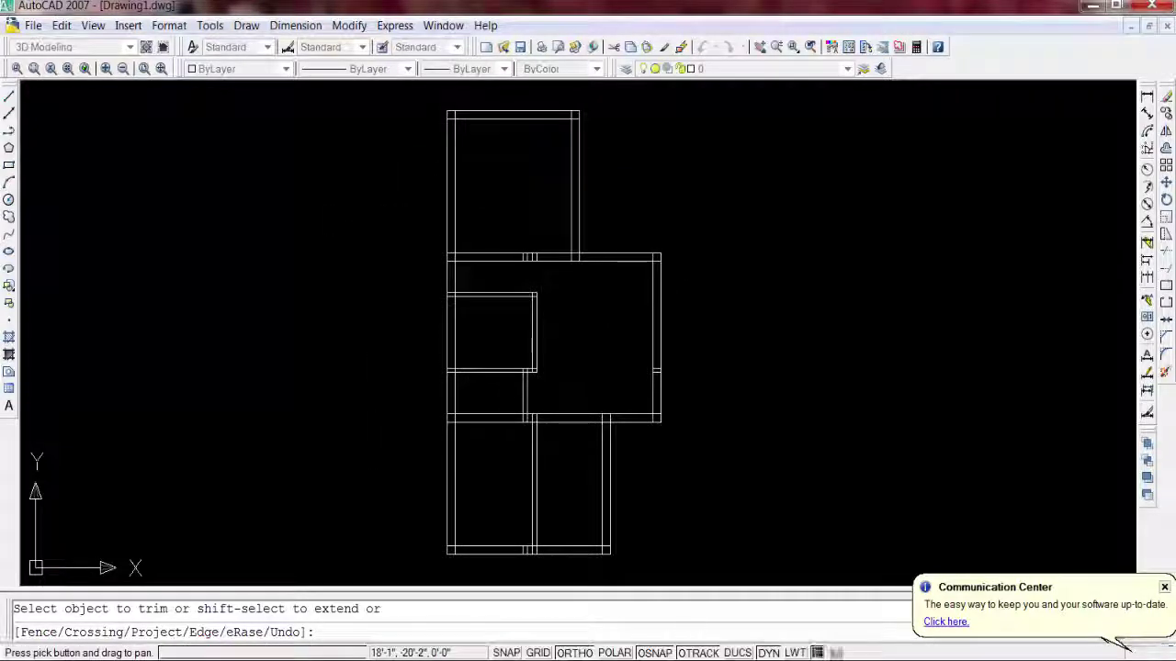
pyautogui.scroll(2, 517, 413)
pyautogui.scroll(1, 523, 418)
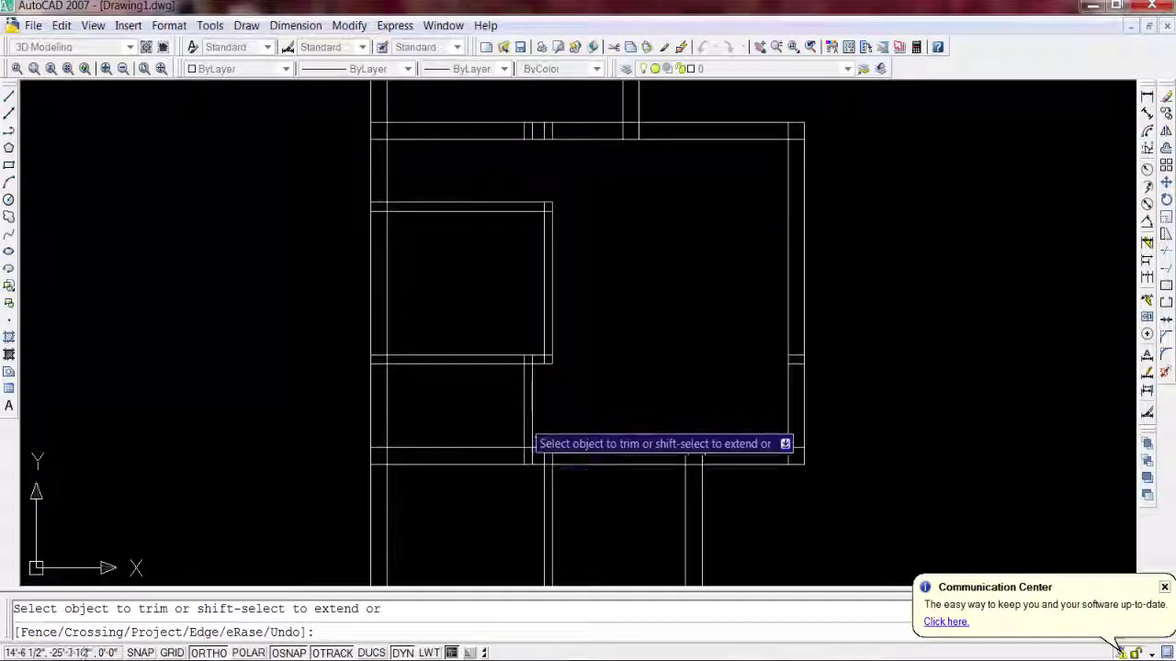
pyautogui.scroll(-3, 538, 415)
pyautogui.scroll(3, 537, 415)
pyautogui.moveTo(543, 385); pyautogui.dragTo(538, 433, button='middle')
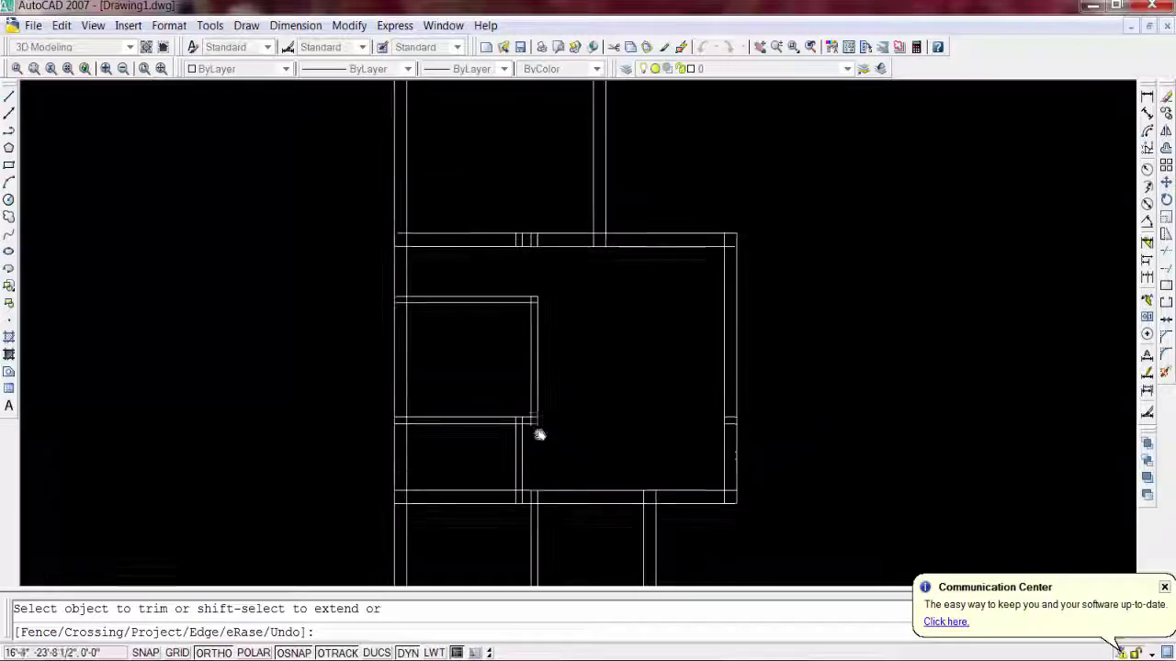
pyautogui.scroll(2, 528, 239)
pyautogui.scroll(5, 546, 248)
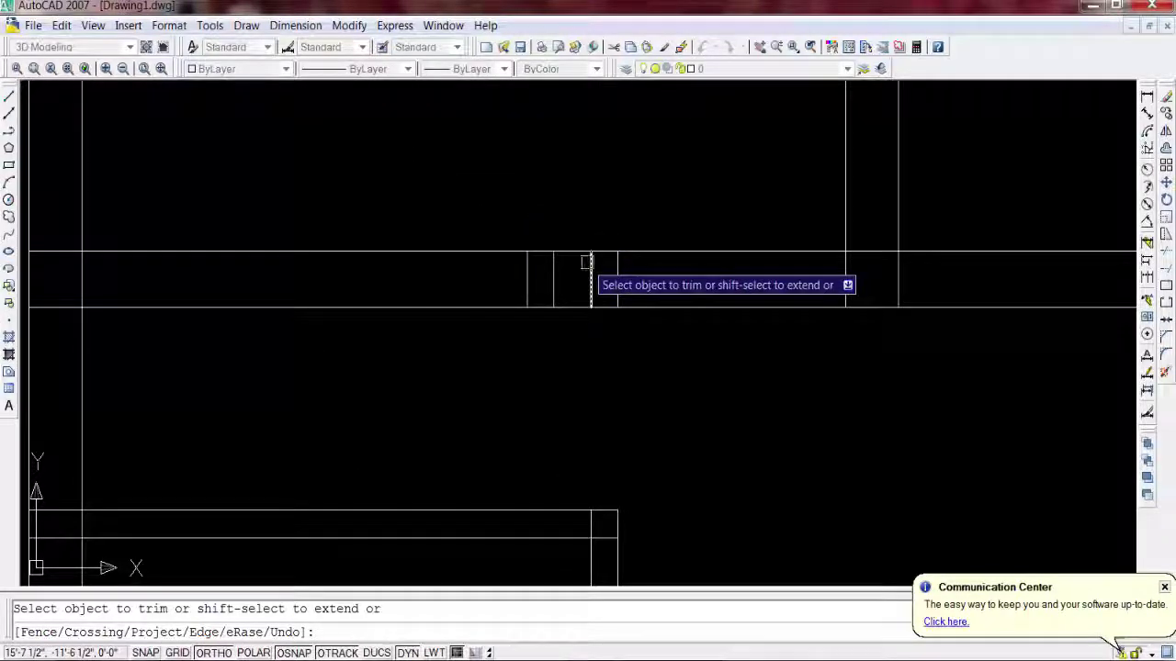
pyautogui.click(658, 280)
pyautogui.click(488, 279)
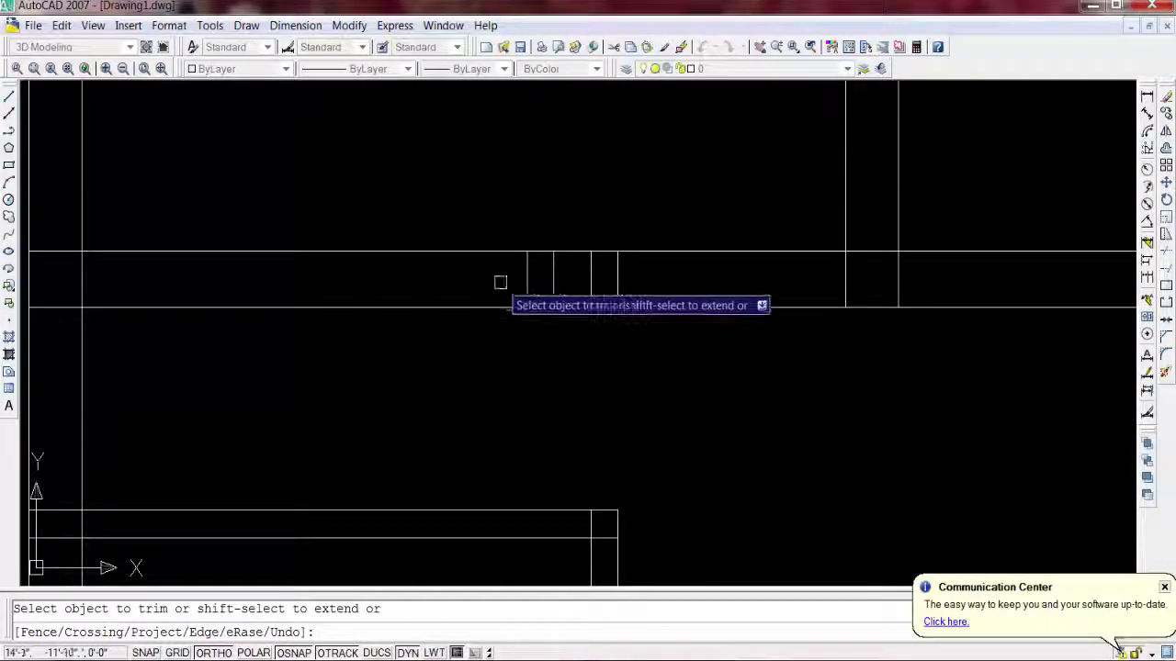
pyautogui.press('Escape')
pyautogui.click(606, 268)
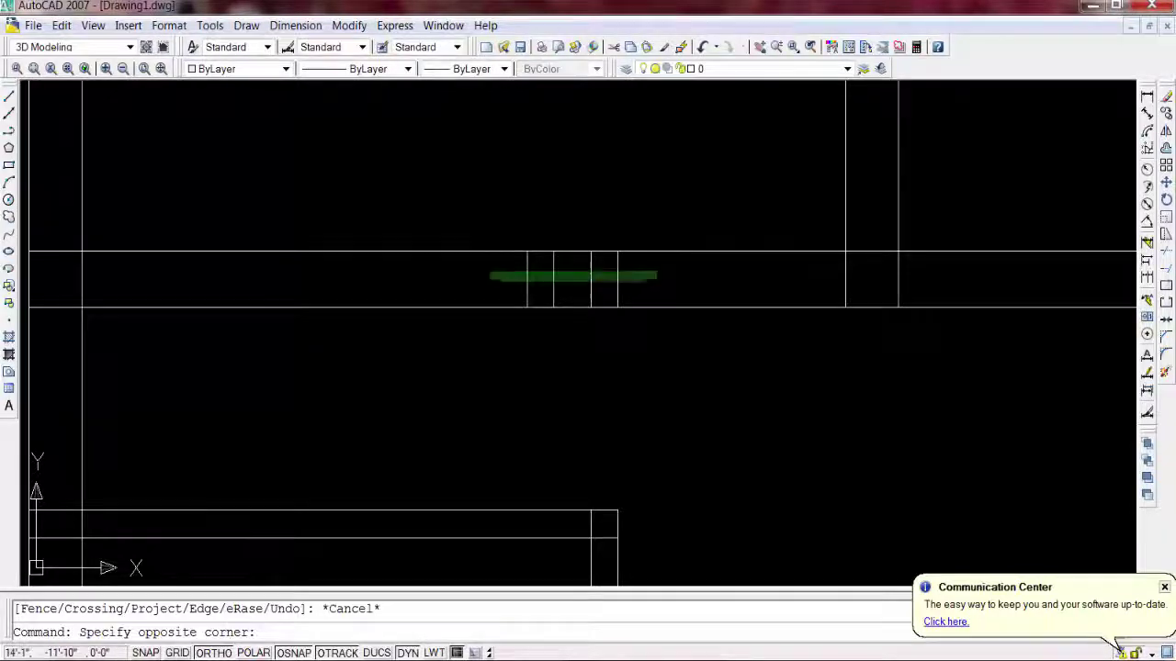
# - Erase the leftover stubs at the top junction and two stray vertical lines in the lower rooms
pyautogui.click(488, 278)
pyautogui.press('Delete')
pyautogui.scroll(-2, 488, 279)
pyautogui.scroll(-2, 569, 226)
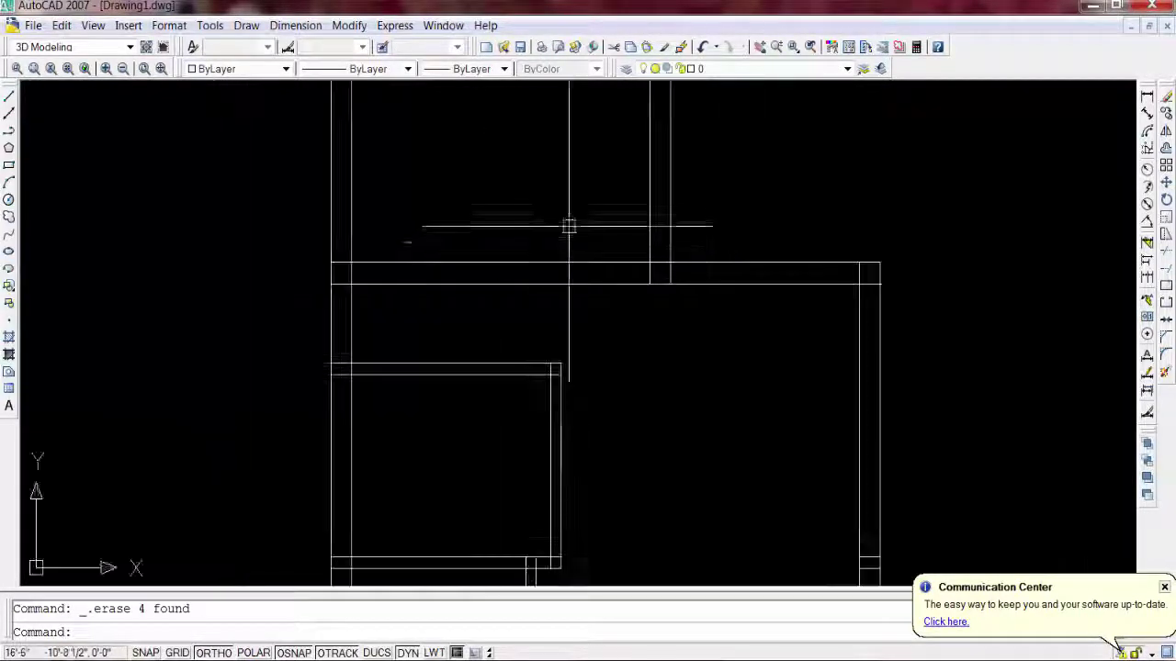
pyautogui.scroll(-5, 569, 226)
pyautogui.scroll(2, 572, 475)
pyautogui.scroll(2, 562, 460)
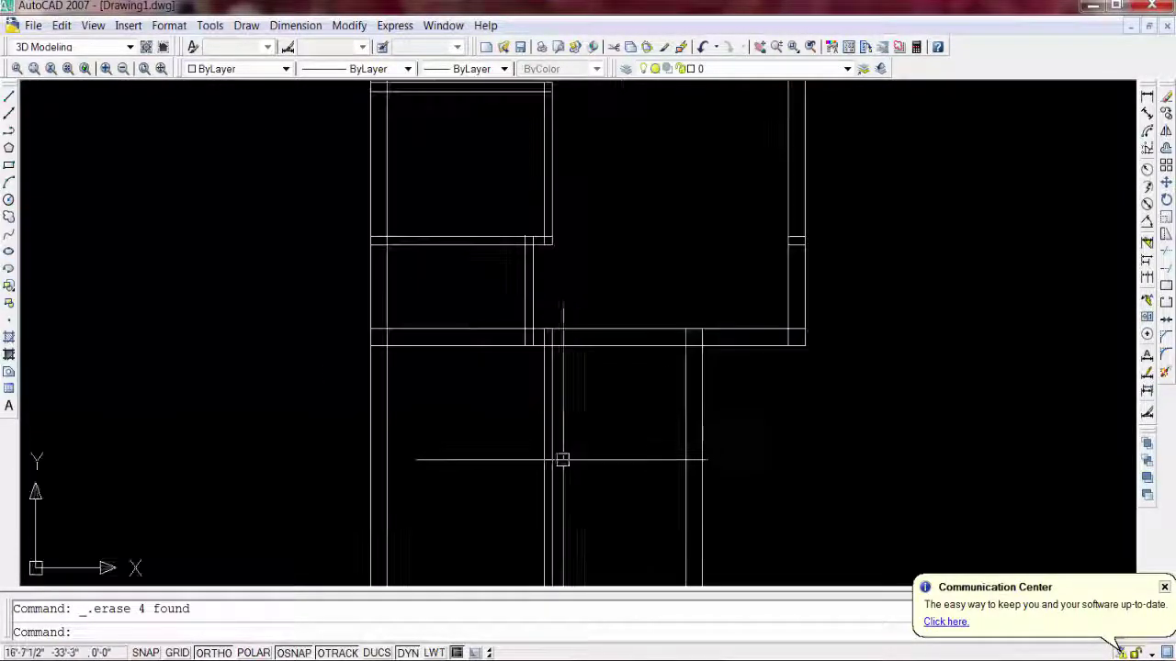
pyautogui.moveTo(554, 412); pyautogui.dragTo(501, 347, button='middle')
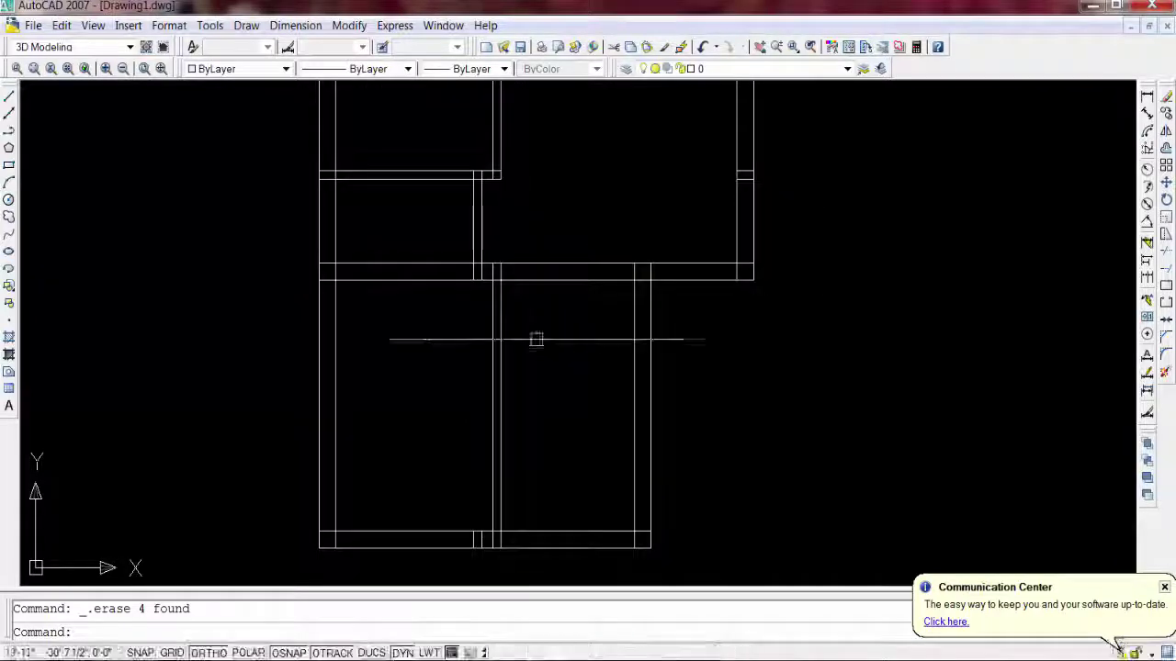
pyautogui.click(573, 337)
pyautogui.click(458, 385)
pyautogui.press('Delete')
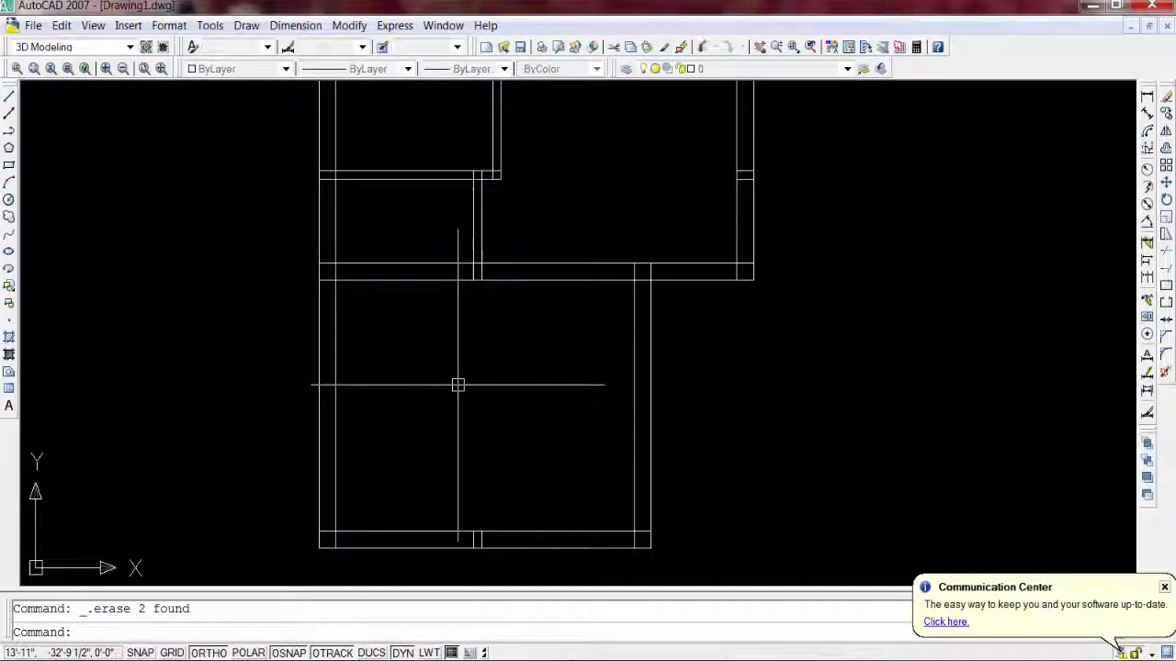
# - Erase the short bottom-wall lines and stray right-wall lines, then recentre the building
pyautogui.scroll(3, 468, 540)
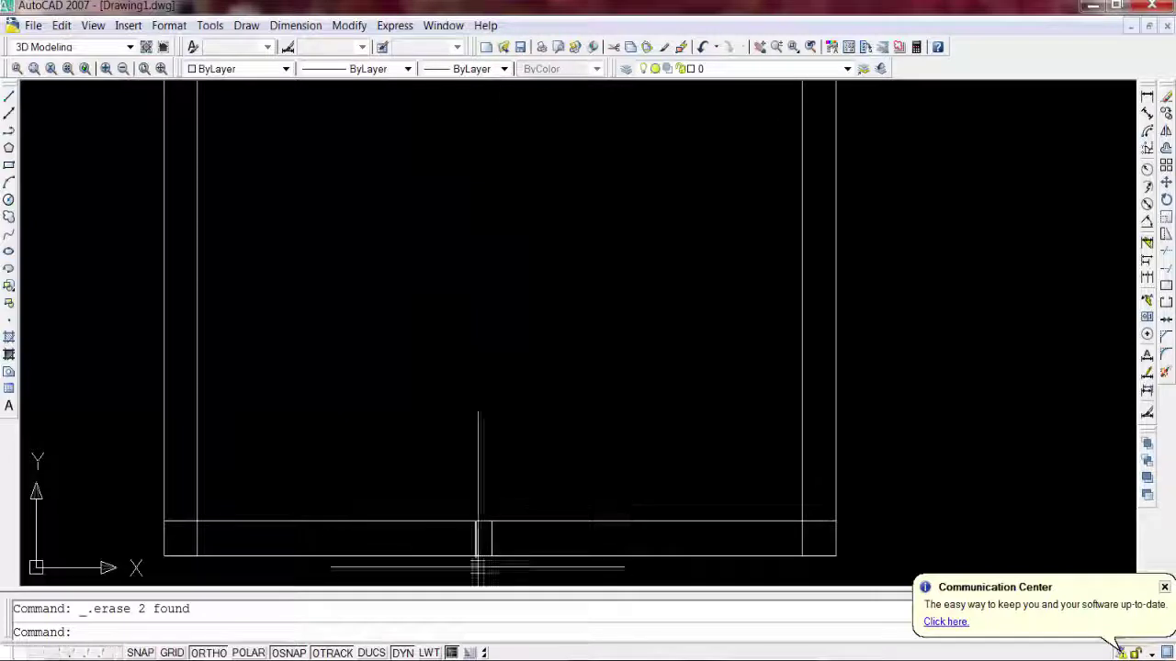
pyautogui.click(512, 551)
pyautogui.click(465, 546)
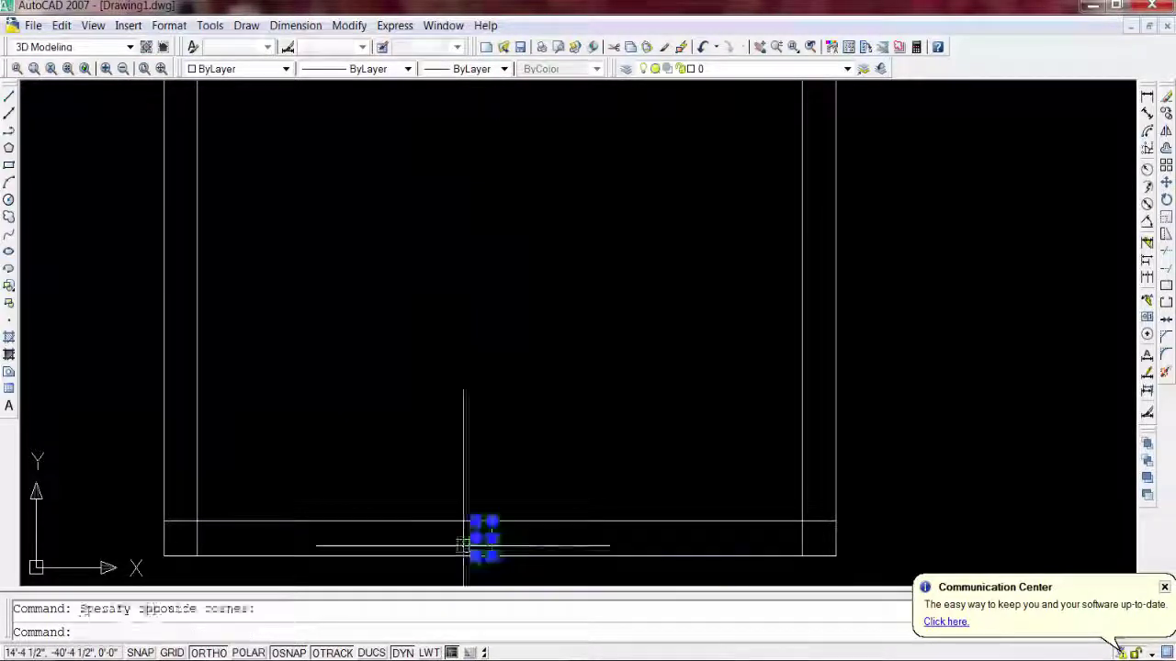
pyautogui.press('Delete')
pyautogui.scroll(-5, 618, 460)
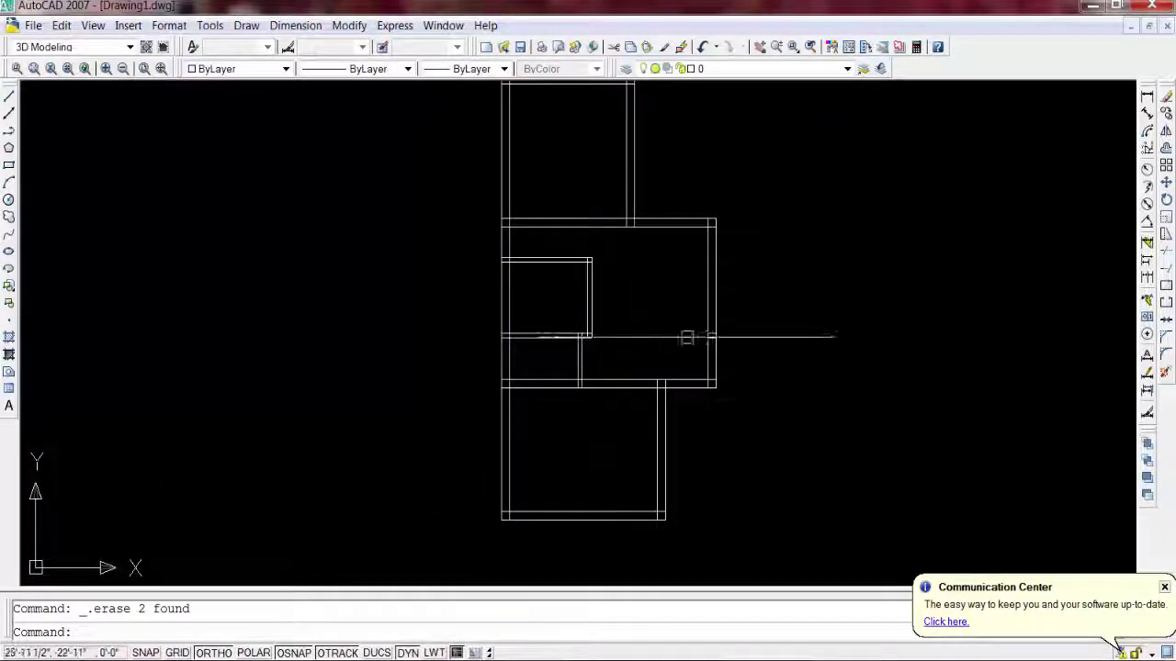
pyautogui.scroll(3, 685, 339)
pyautogui.scroll(2, 737, 273)
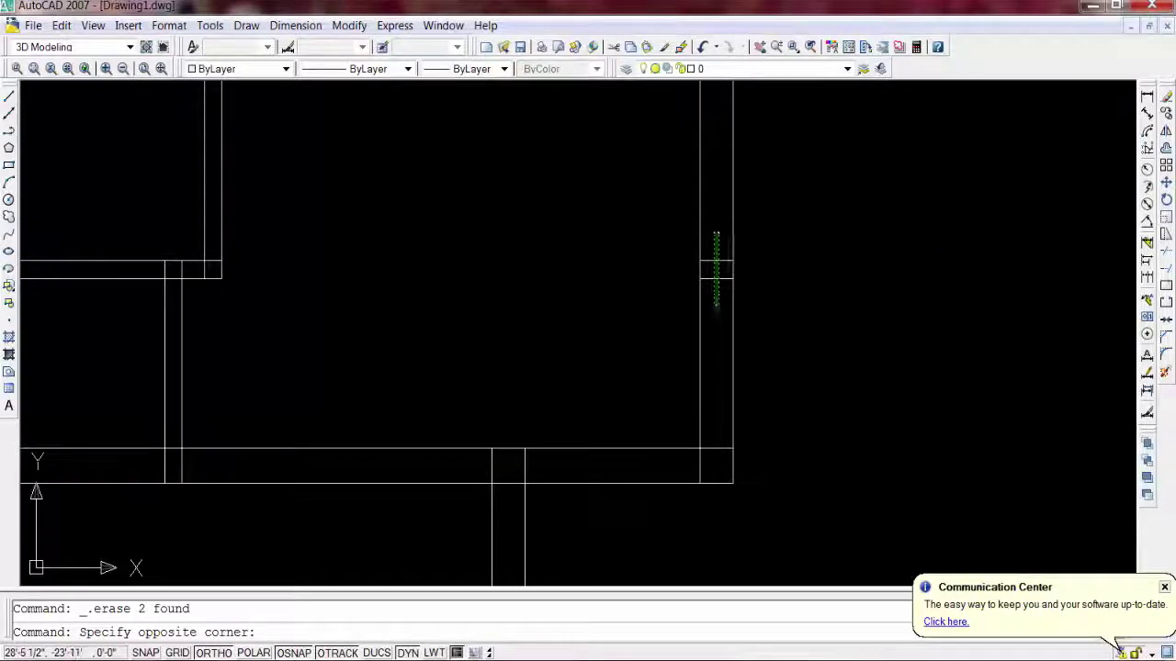
pyautogui.click(715, 312)
pyautogui.press('Delete')
pyautogui.scroll(-4, 695, 259)
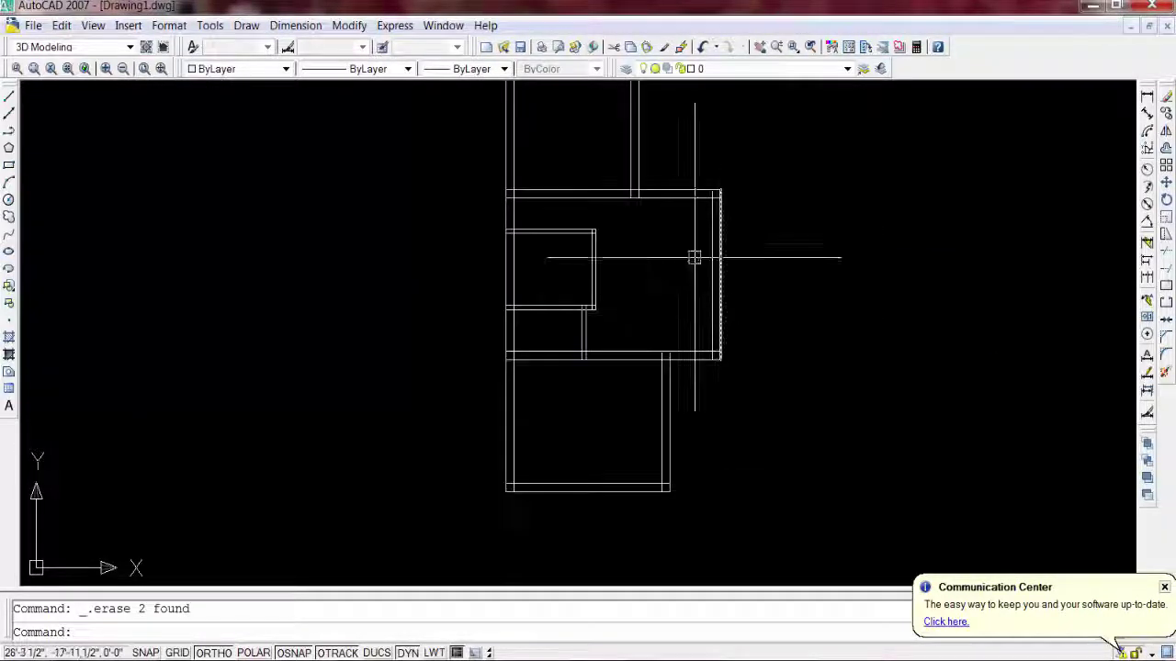
pyautogui.moveTo(694, 258)
pyautogui.mouseDown(button='middle')
pyautogui.moveTo(630, 310)
pyautogui.moveTo(585, 306)
pyautogui.moveTo(578, 260)
pyautogui.mouseUp(button='middle')
pyautogui.scroll(-2, 570, 329)
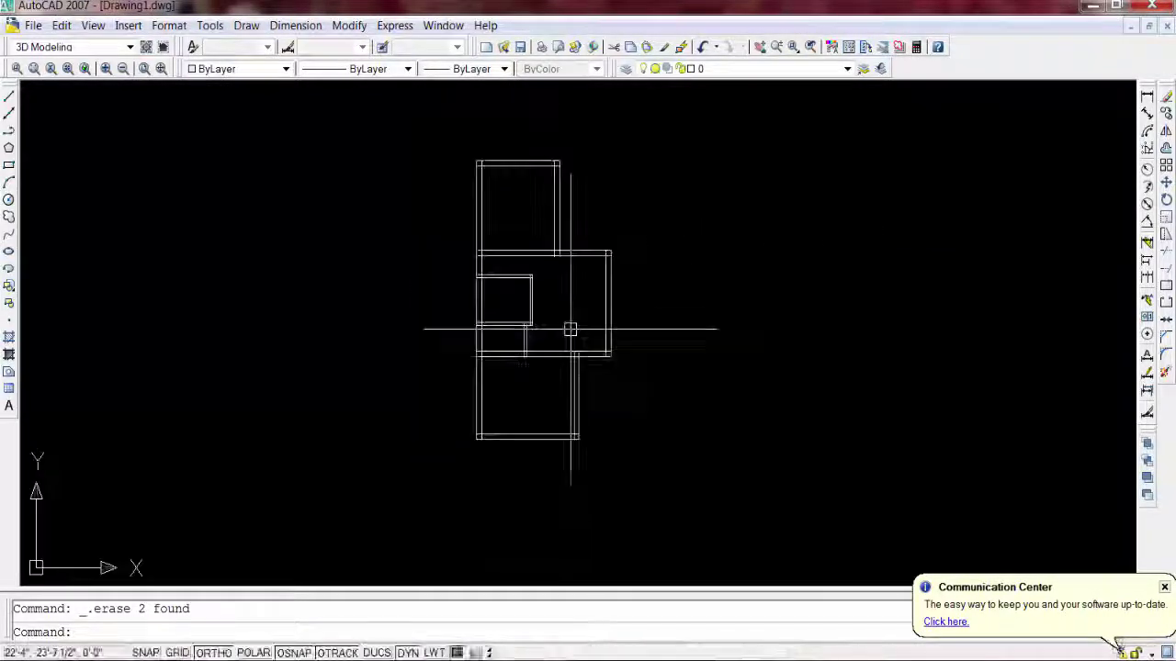
pyautogui.scroll(1, 500, 328)
pyautogui.scroll(-2, 511, 344)
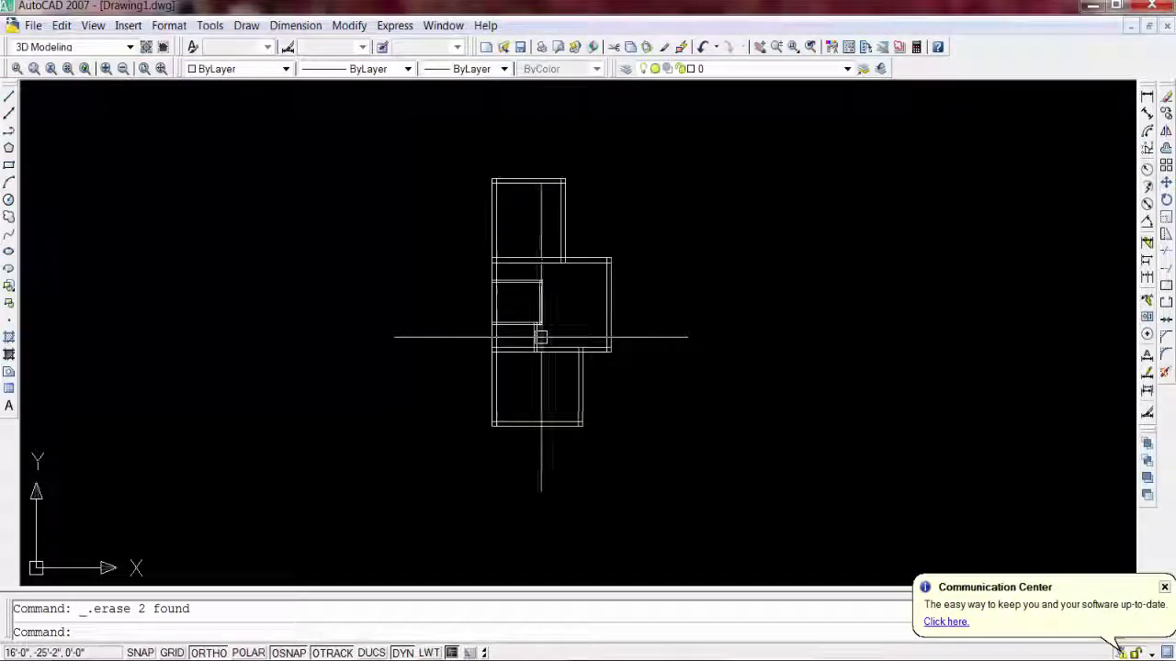
pyautogui.scroll(2, 536, 265)
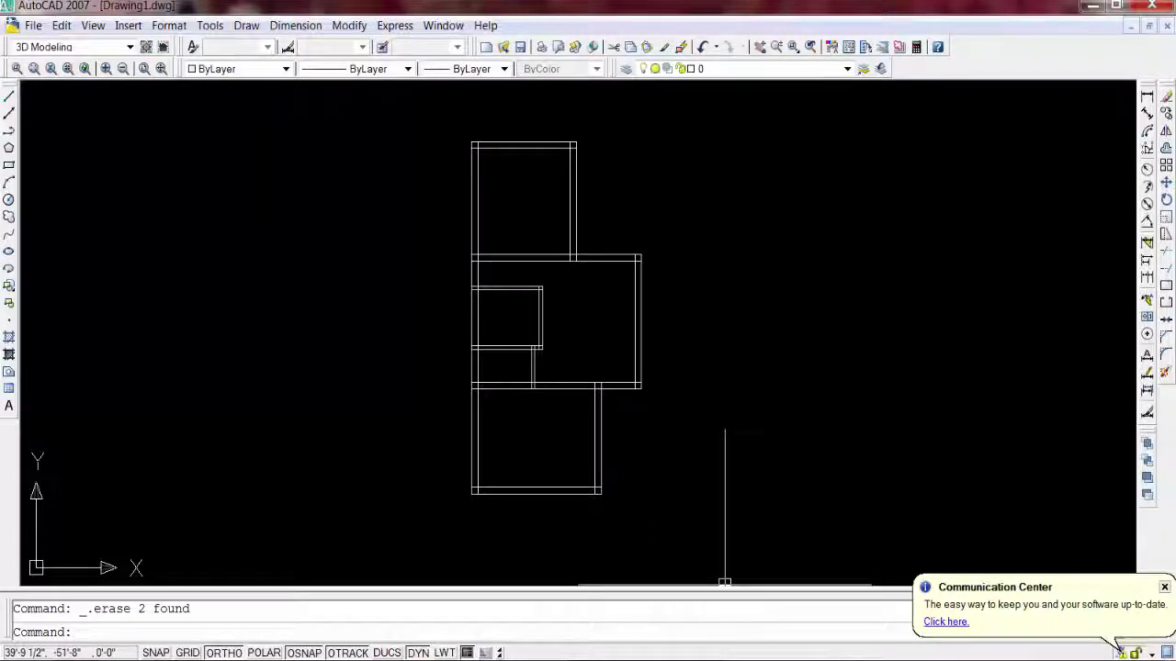
pyautogui.click(1118, 645)
pyautogui.click(1144, 602)
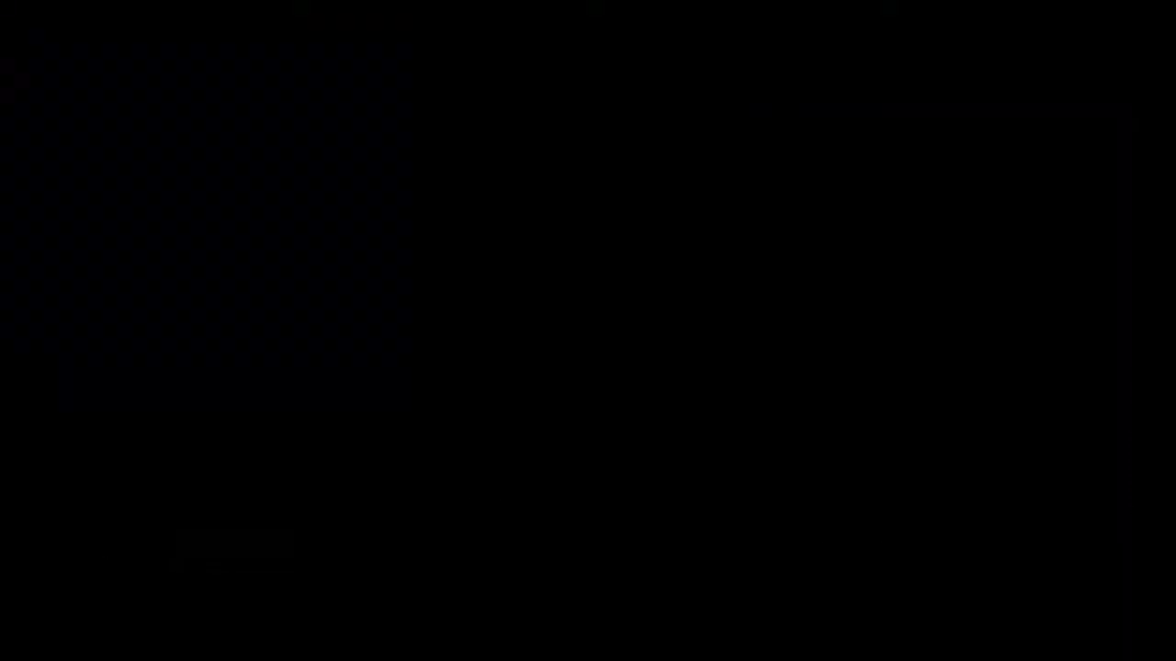